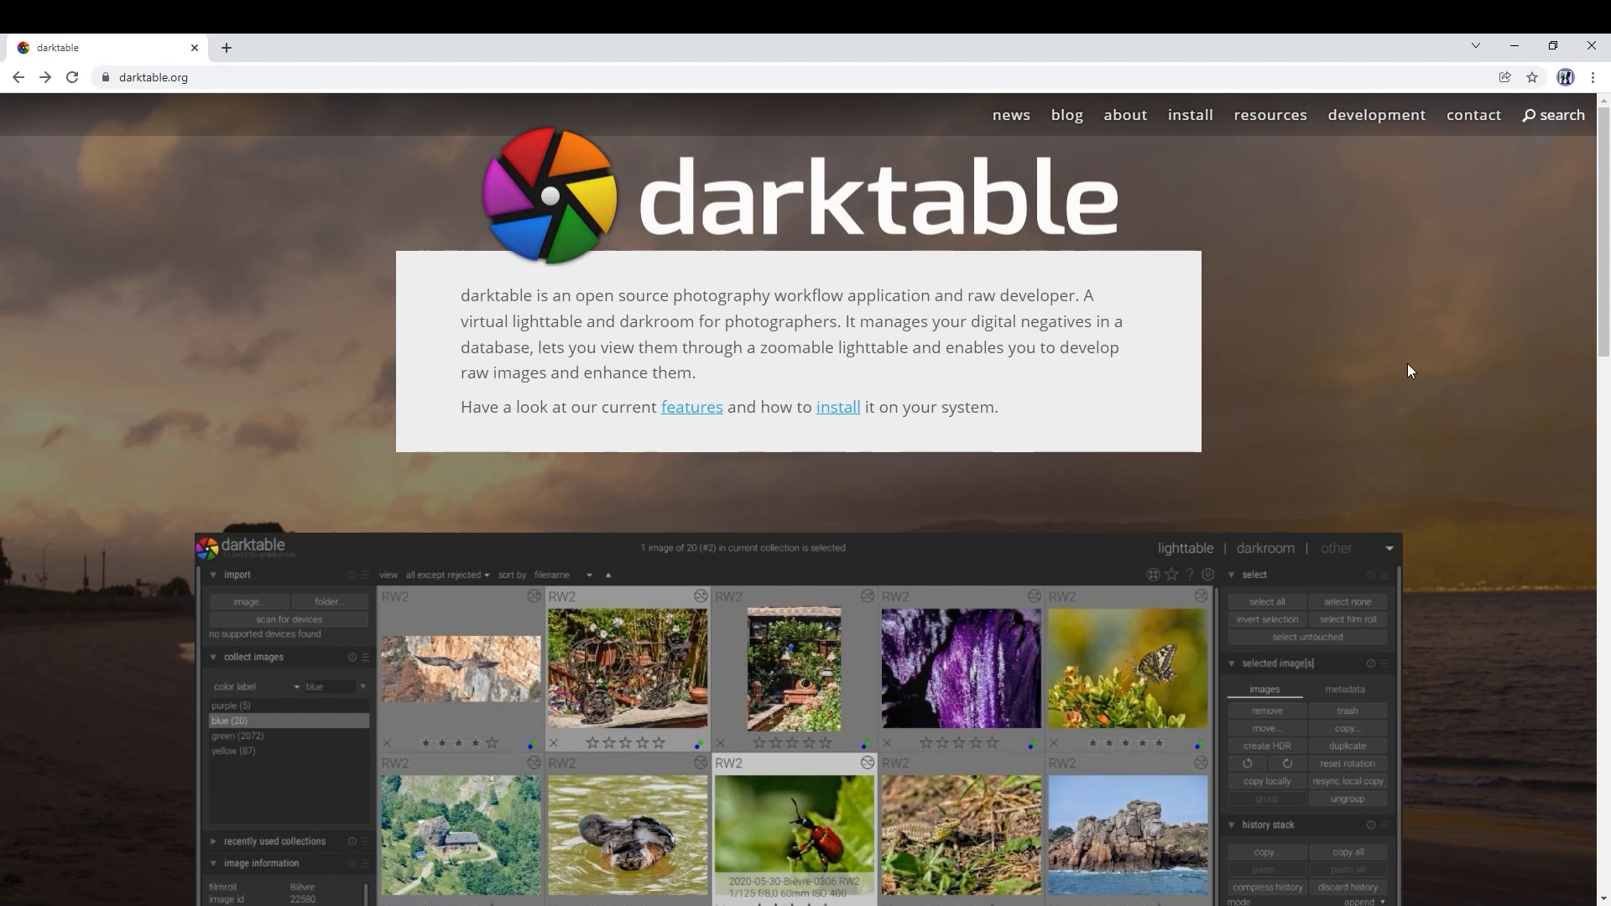
- Open the install page of the darktable website
click(1195, 117)
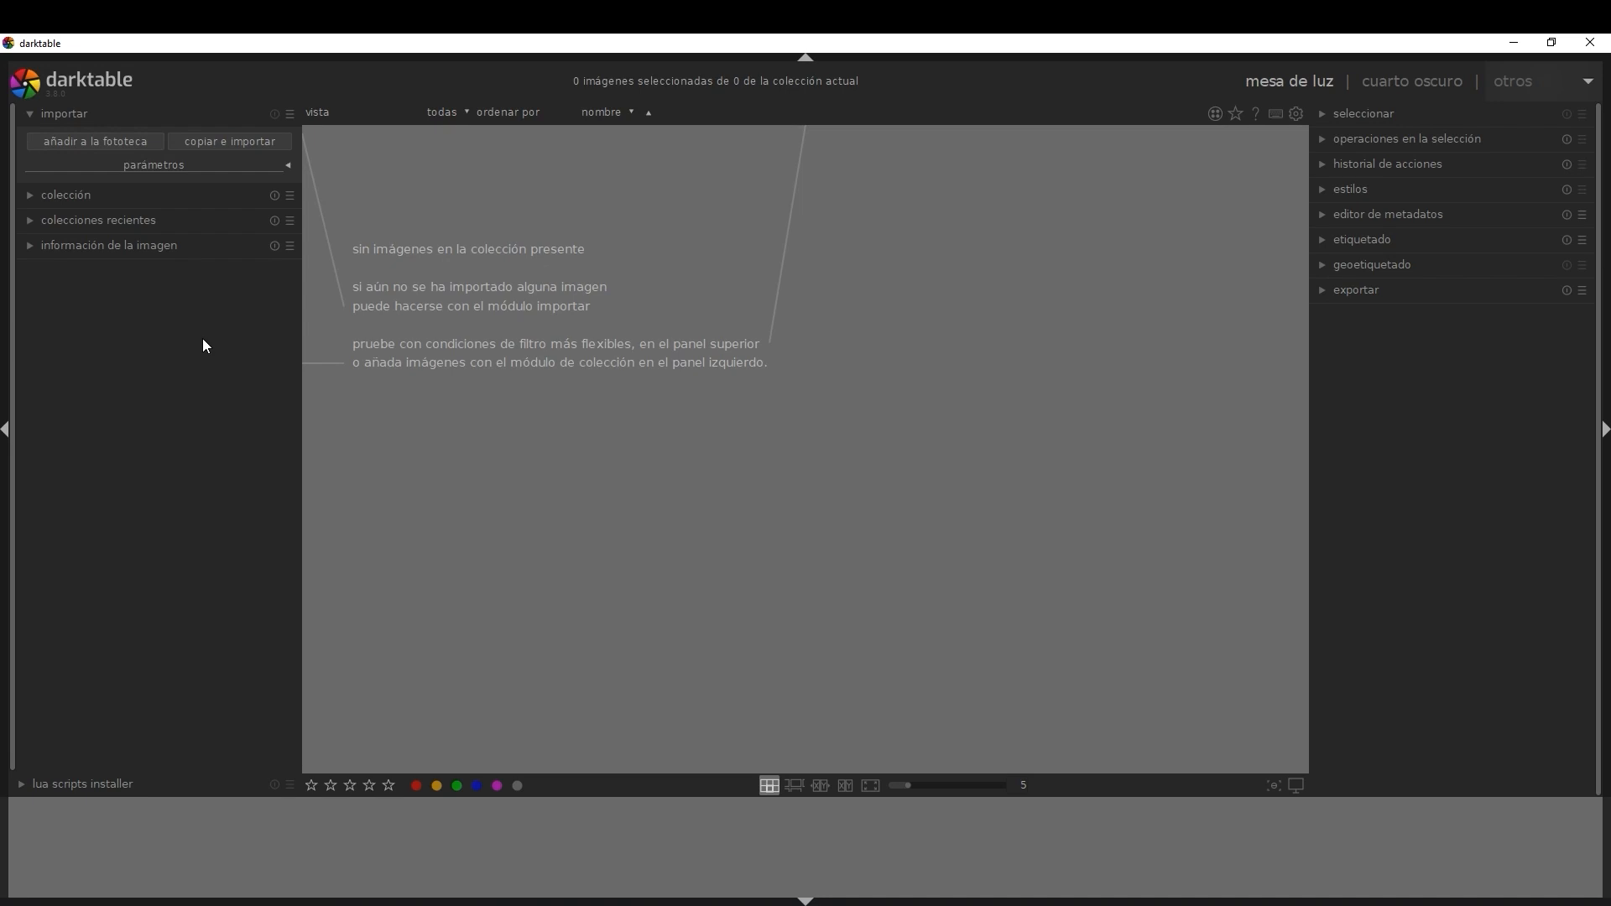
- Start adding images to the library and load the contents of the SESIÓN 2 folder
click(32, 116)
click(31, 116)
click(84, 139)
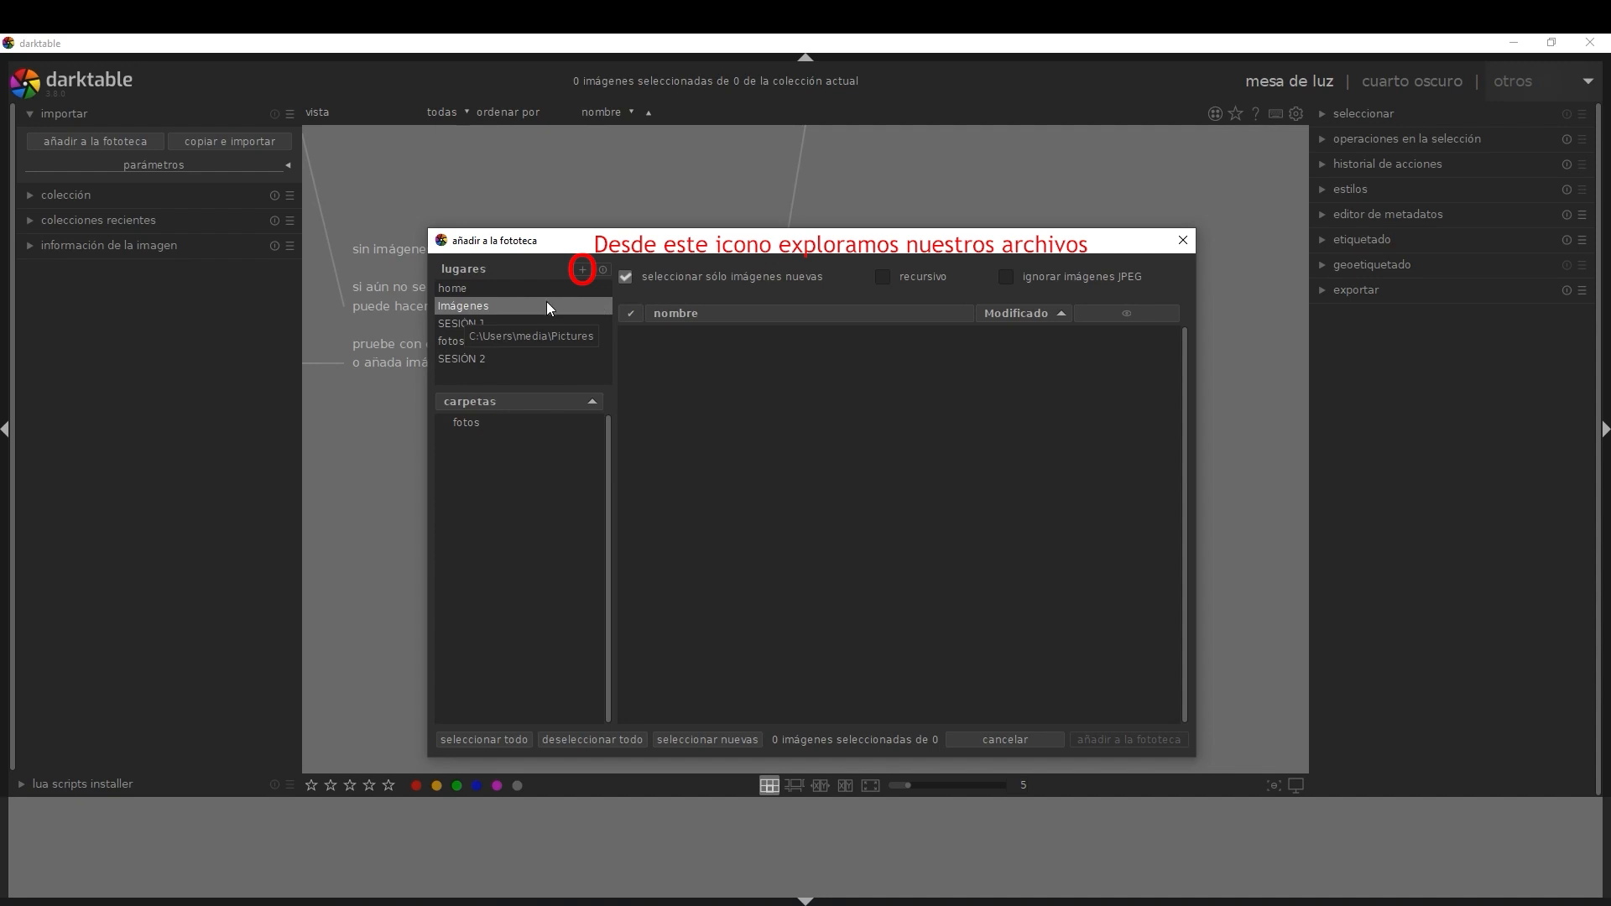
click(491, 358)
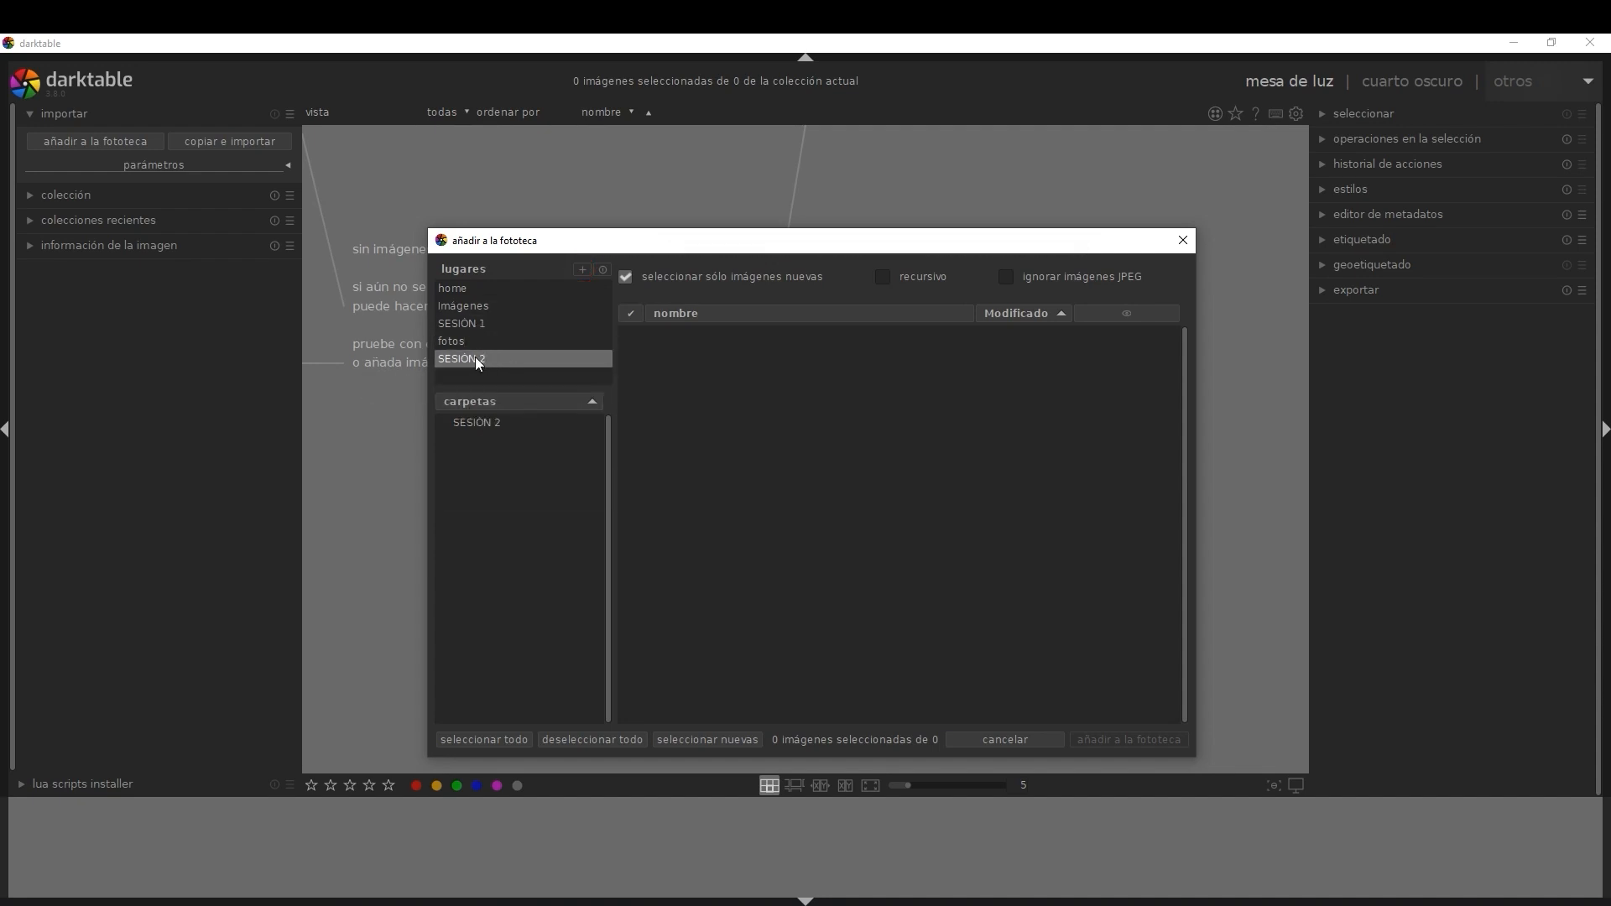
click(477, 419)
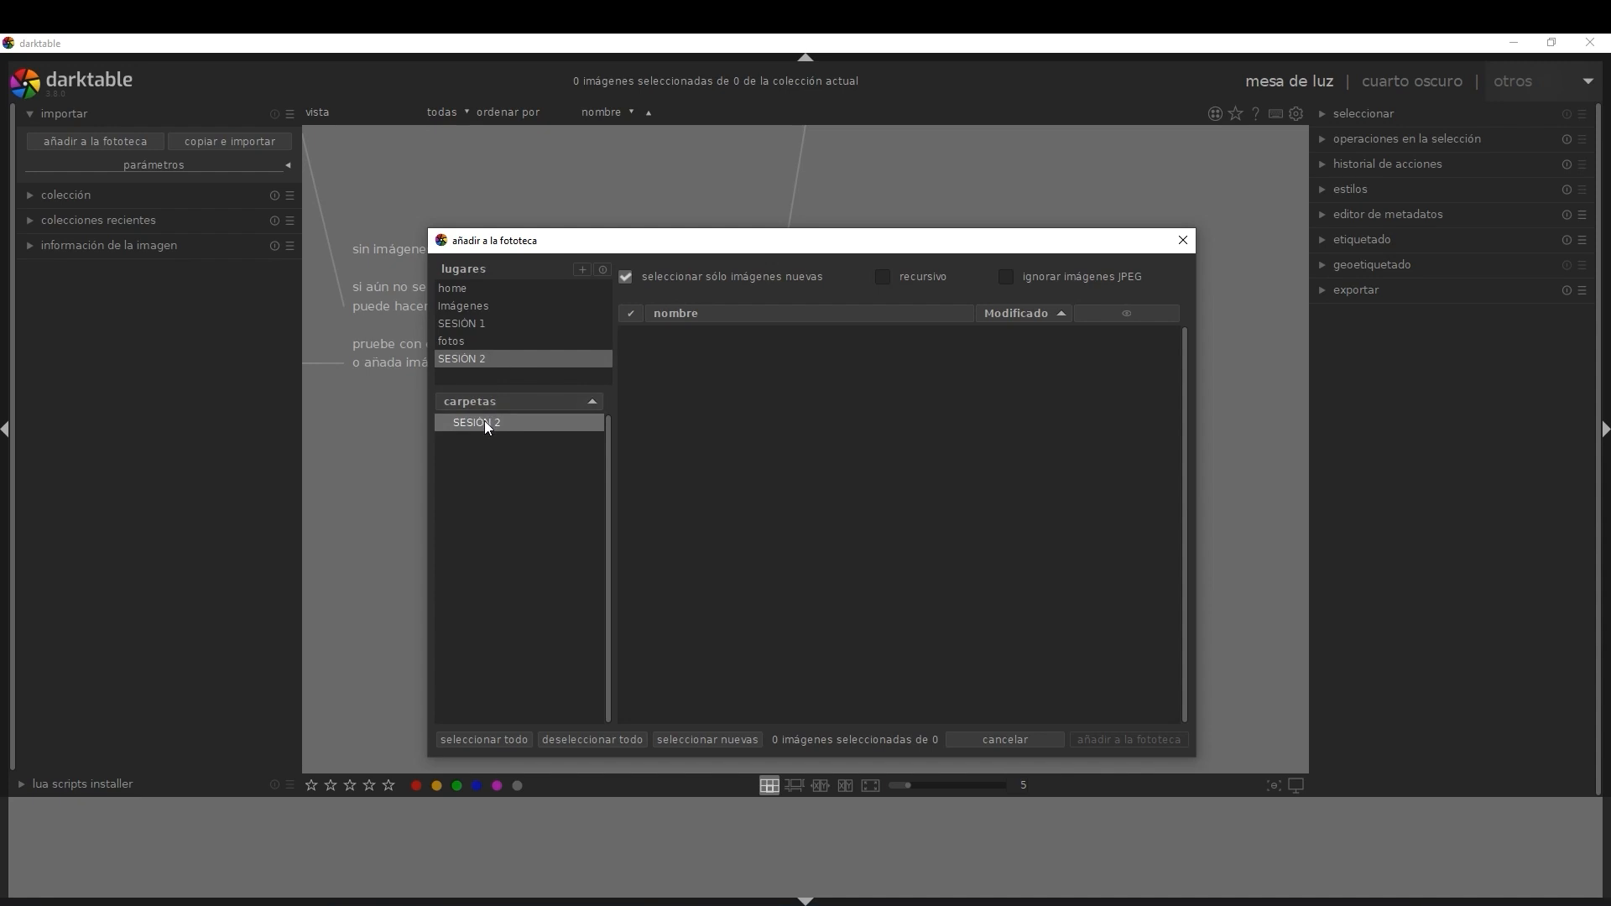
click(485, 422)
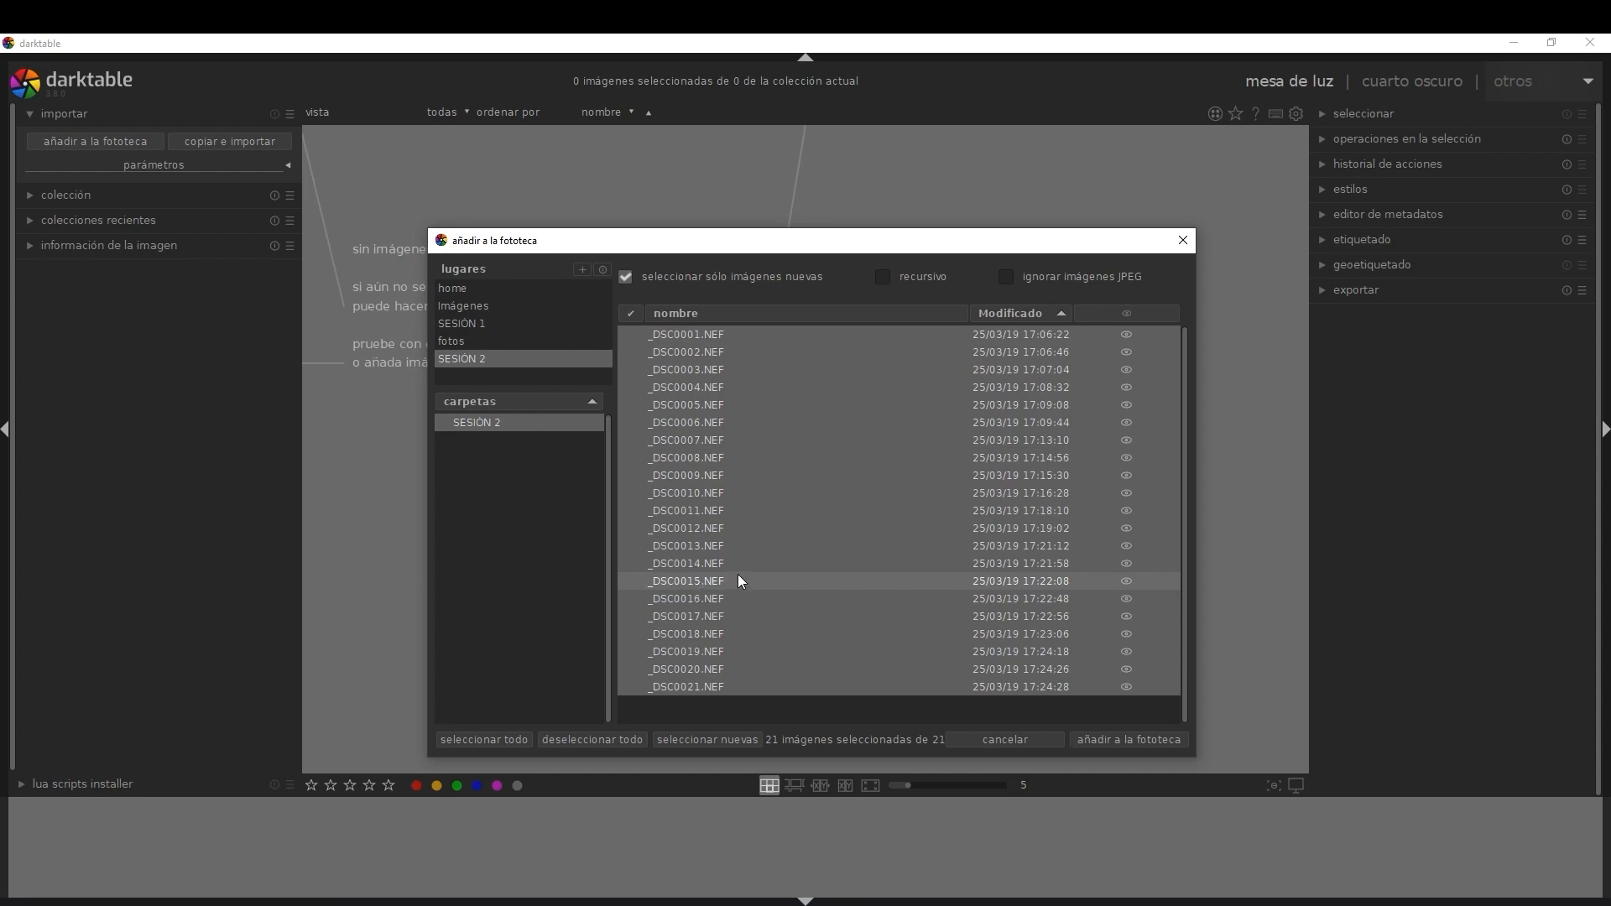
- Select the files _DSC0014.NEF through _DSC0018.NEF and add them to the library
click(706, 557)
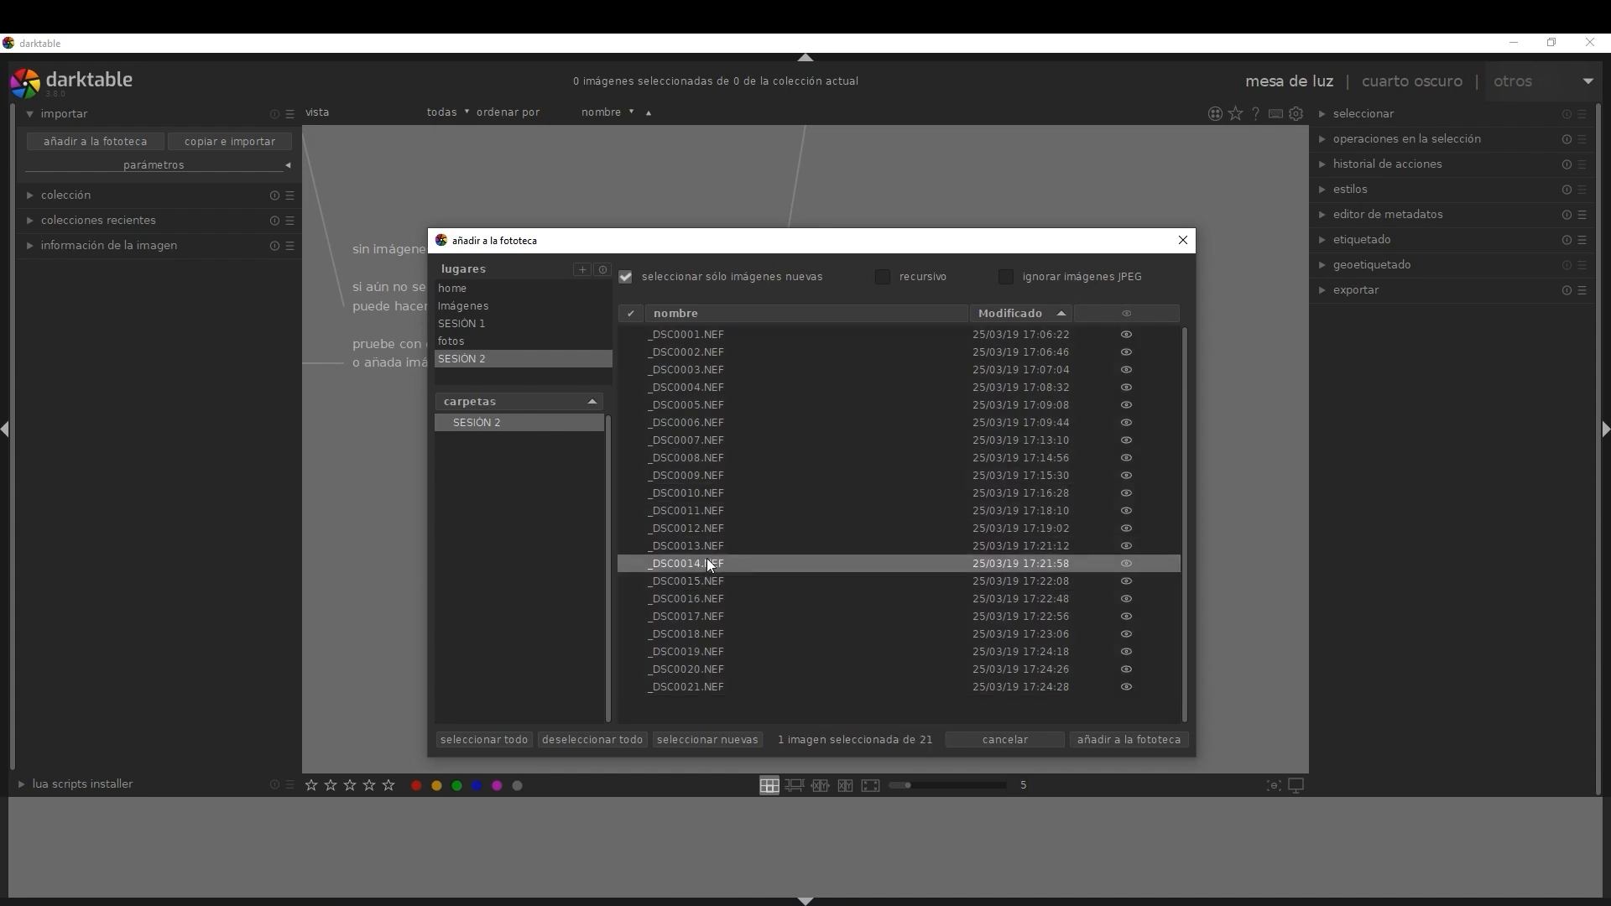
shift+click(697, 636)
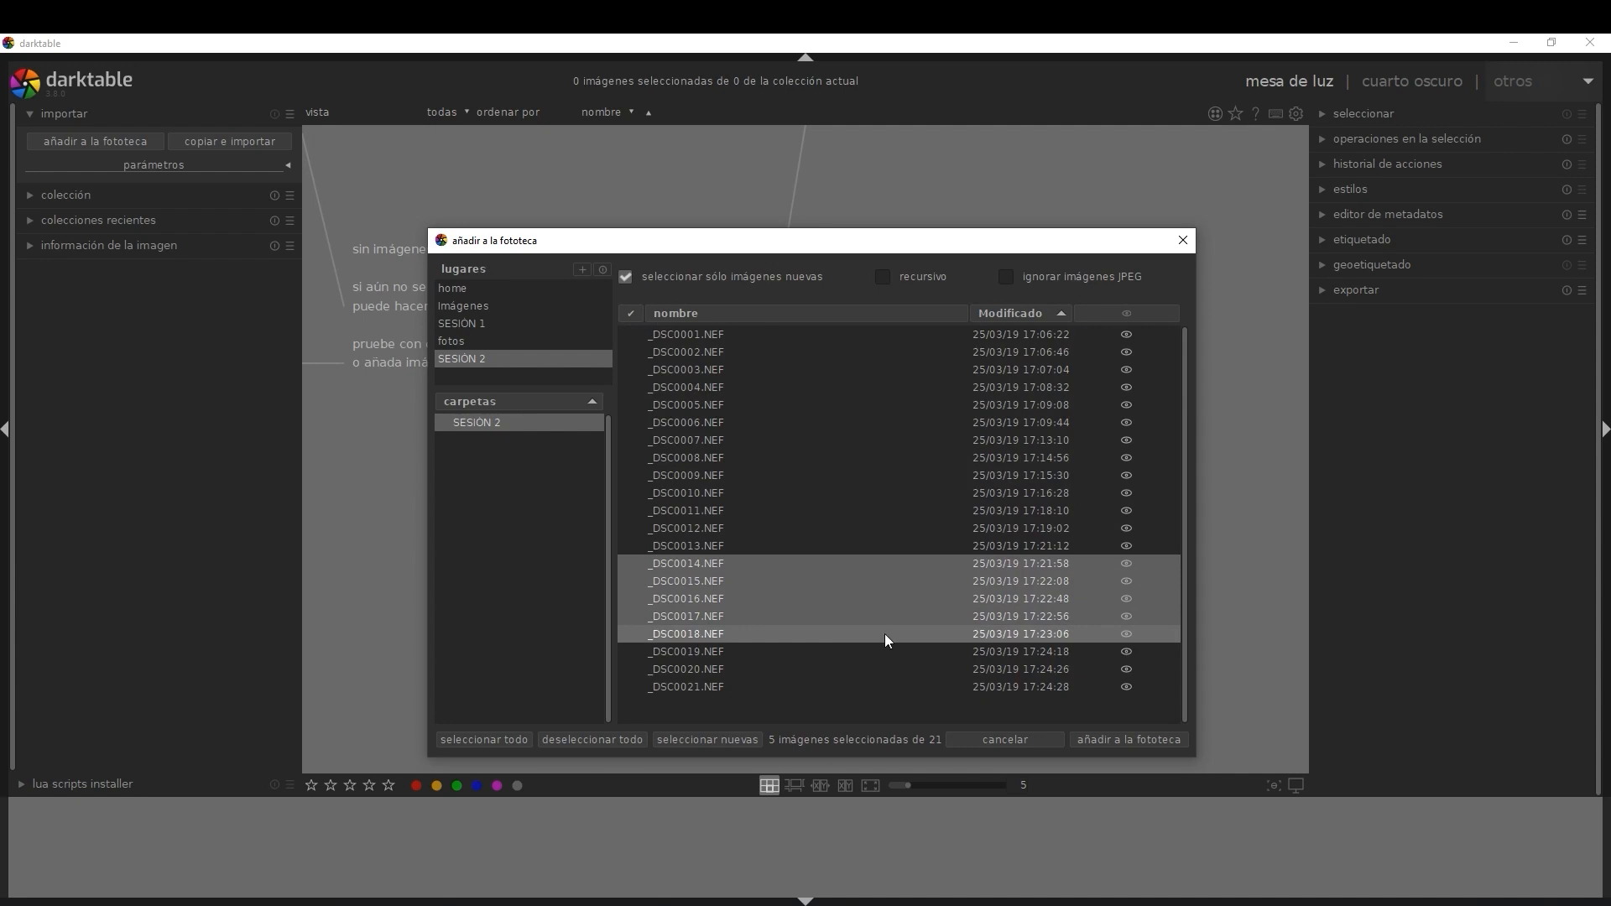
click(1127, 741)
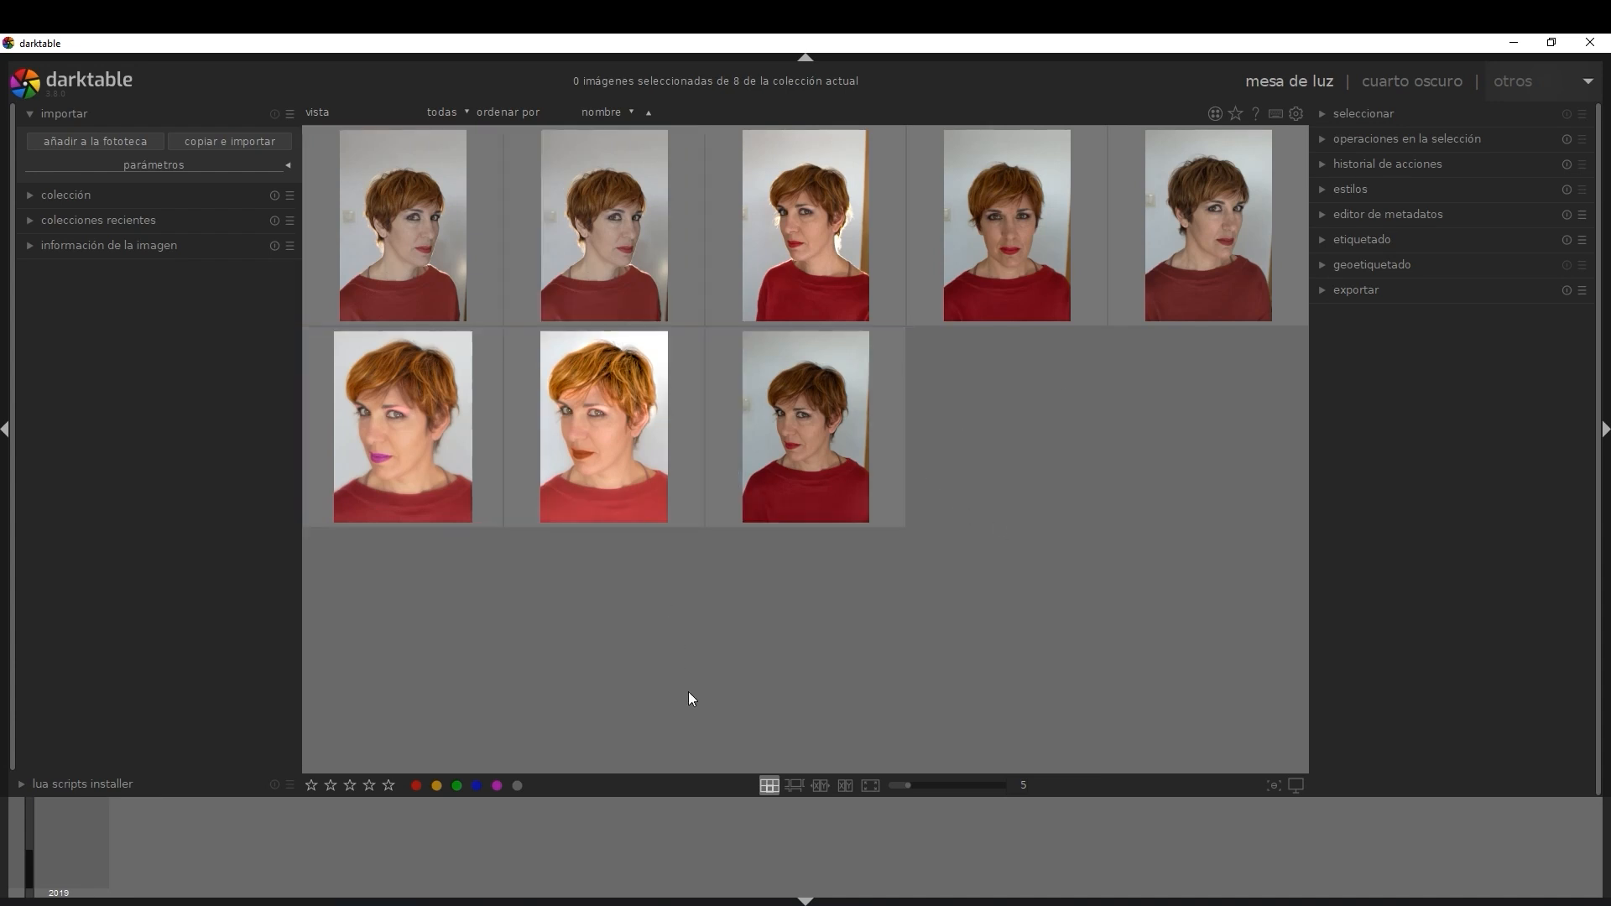
- Remove the first two portraits in the second row from the collection without deleting their files from disk
click(591, 432)
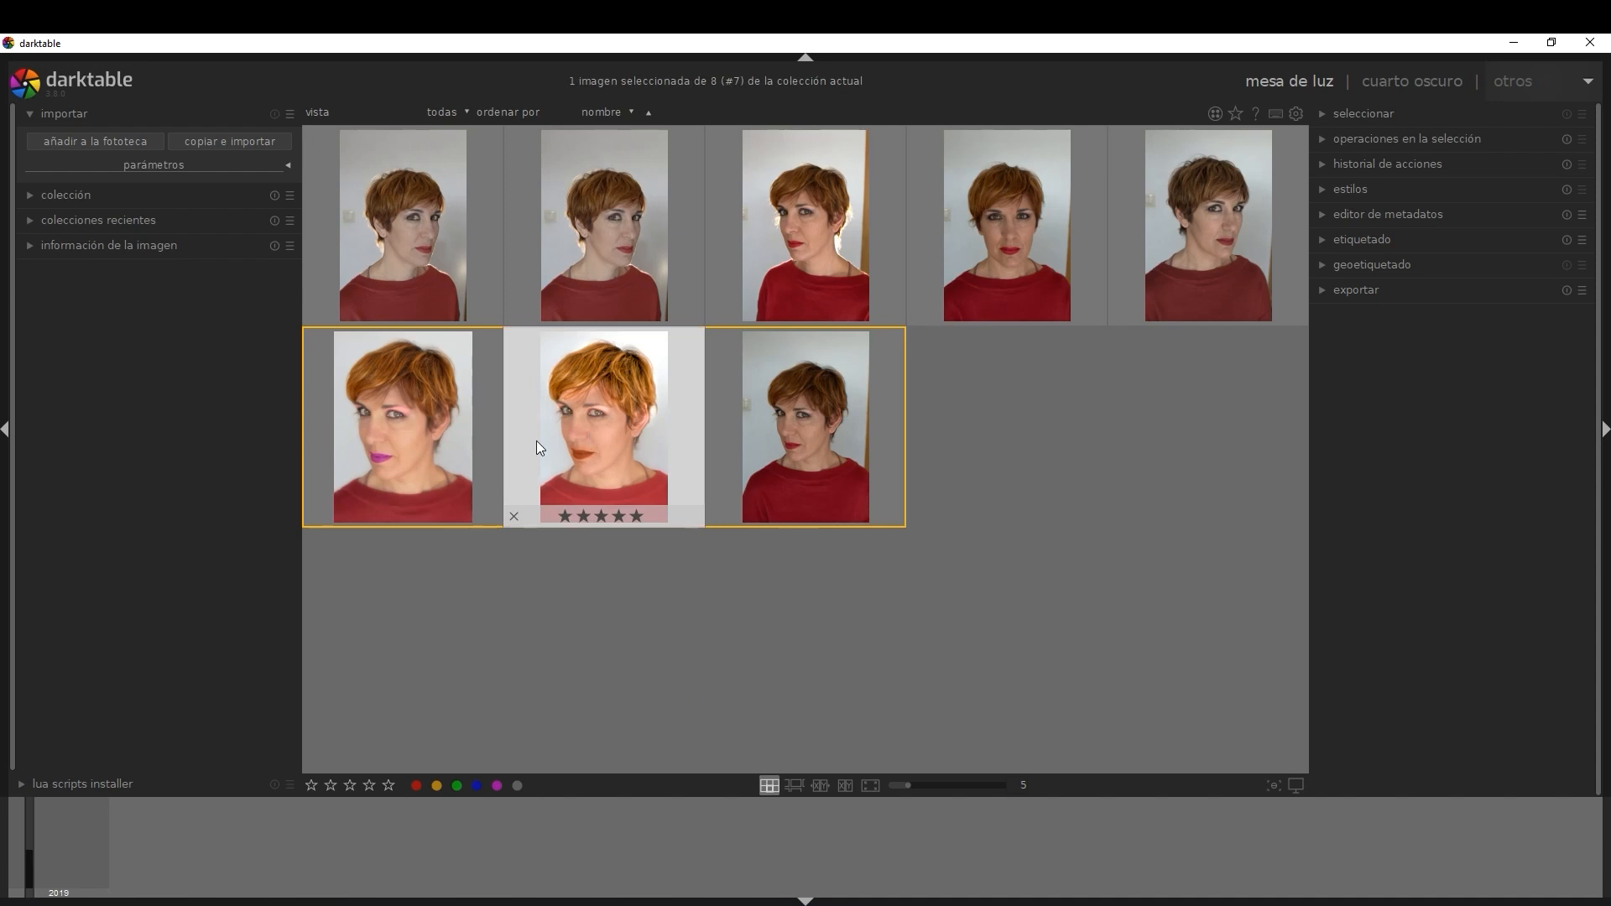
ctrl+click(380, 440)
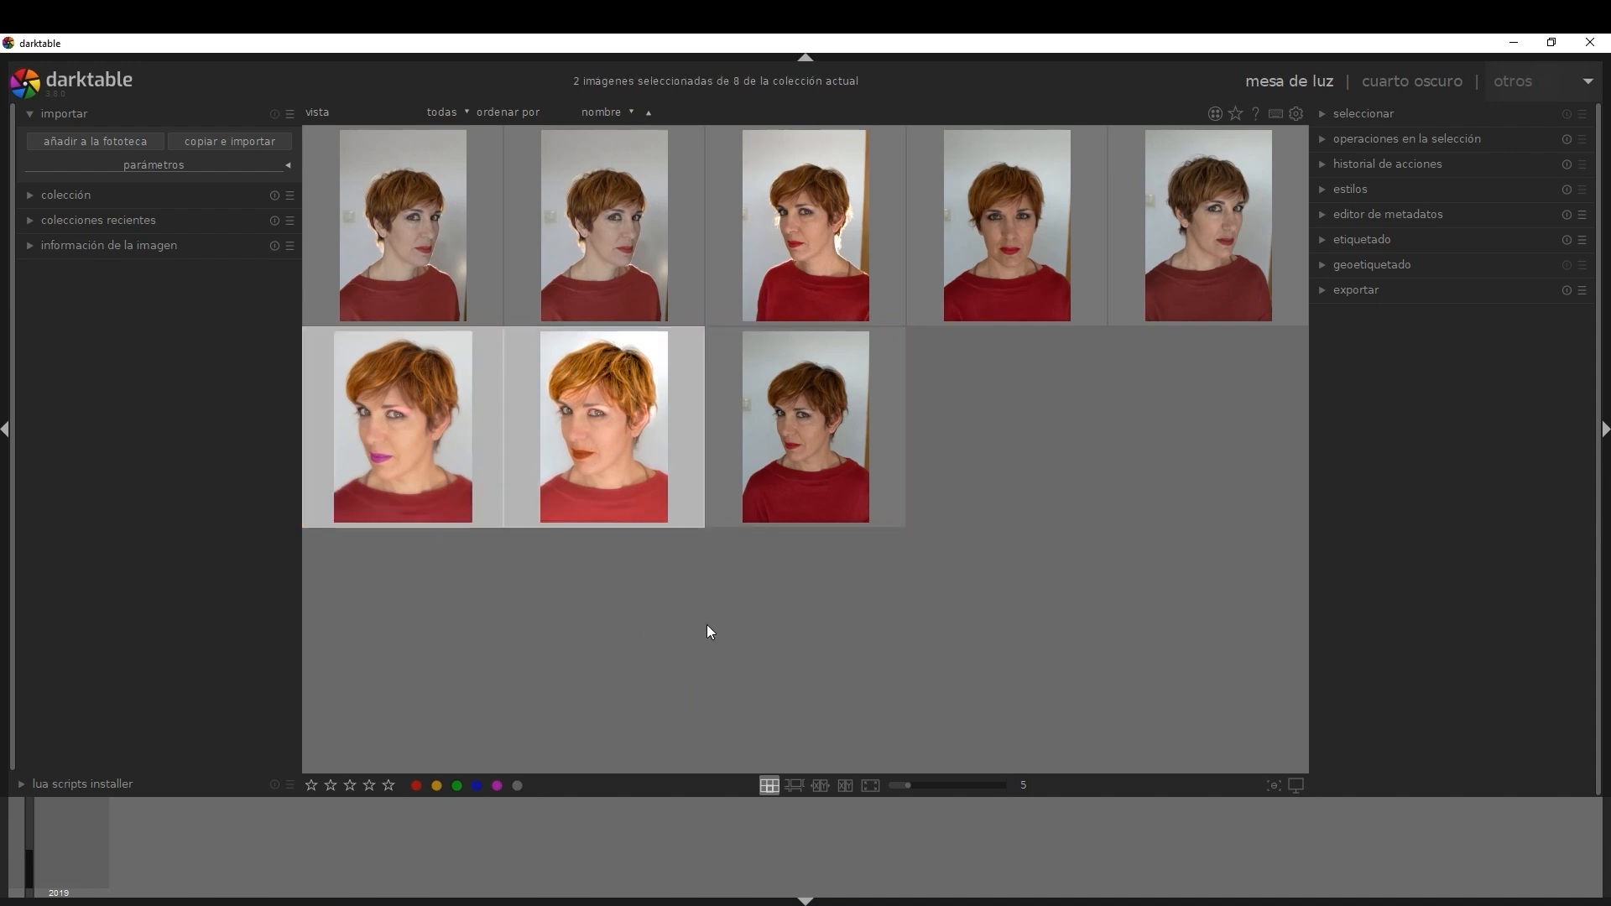
key(Delete)
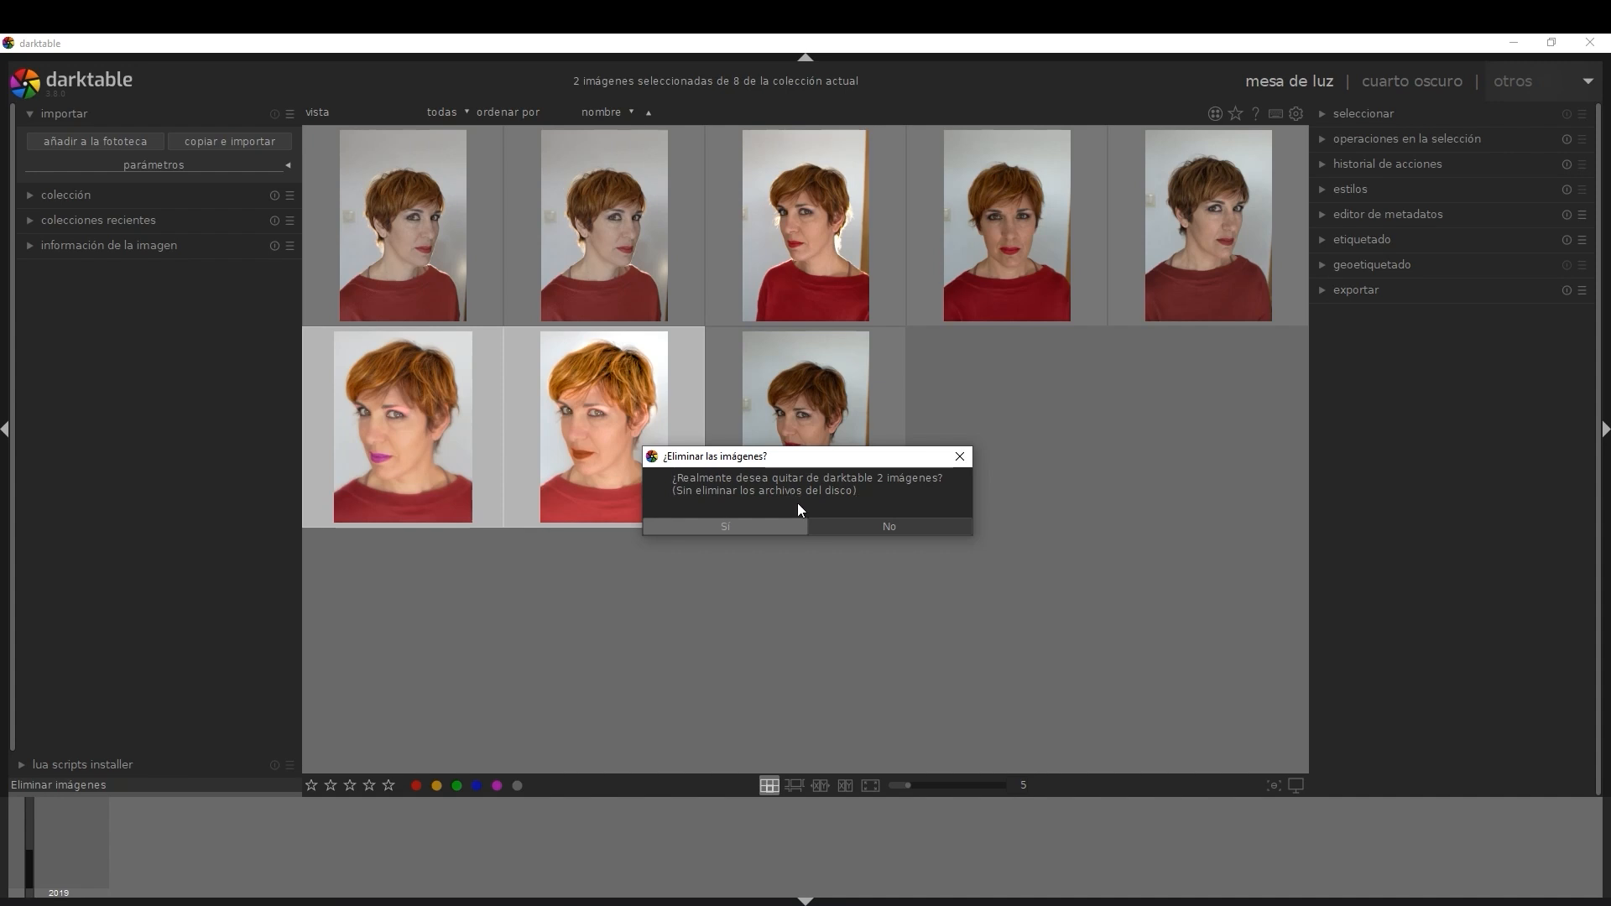
click(743, 525)
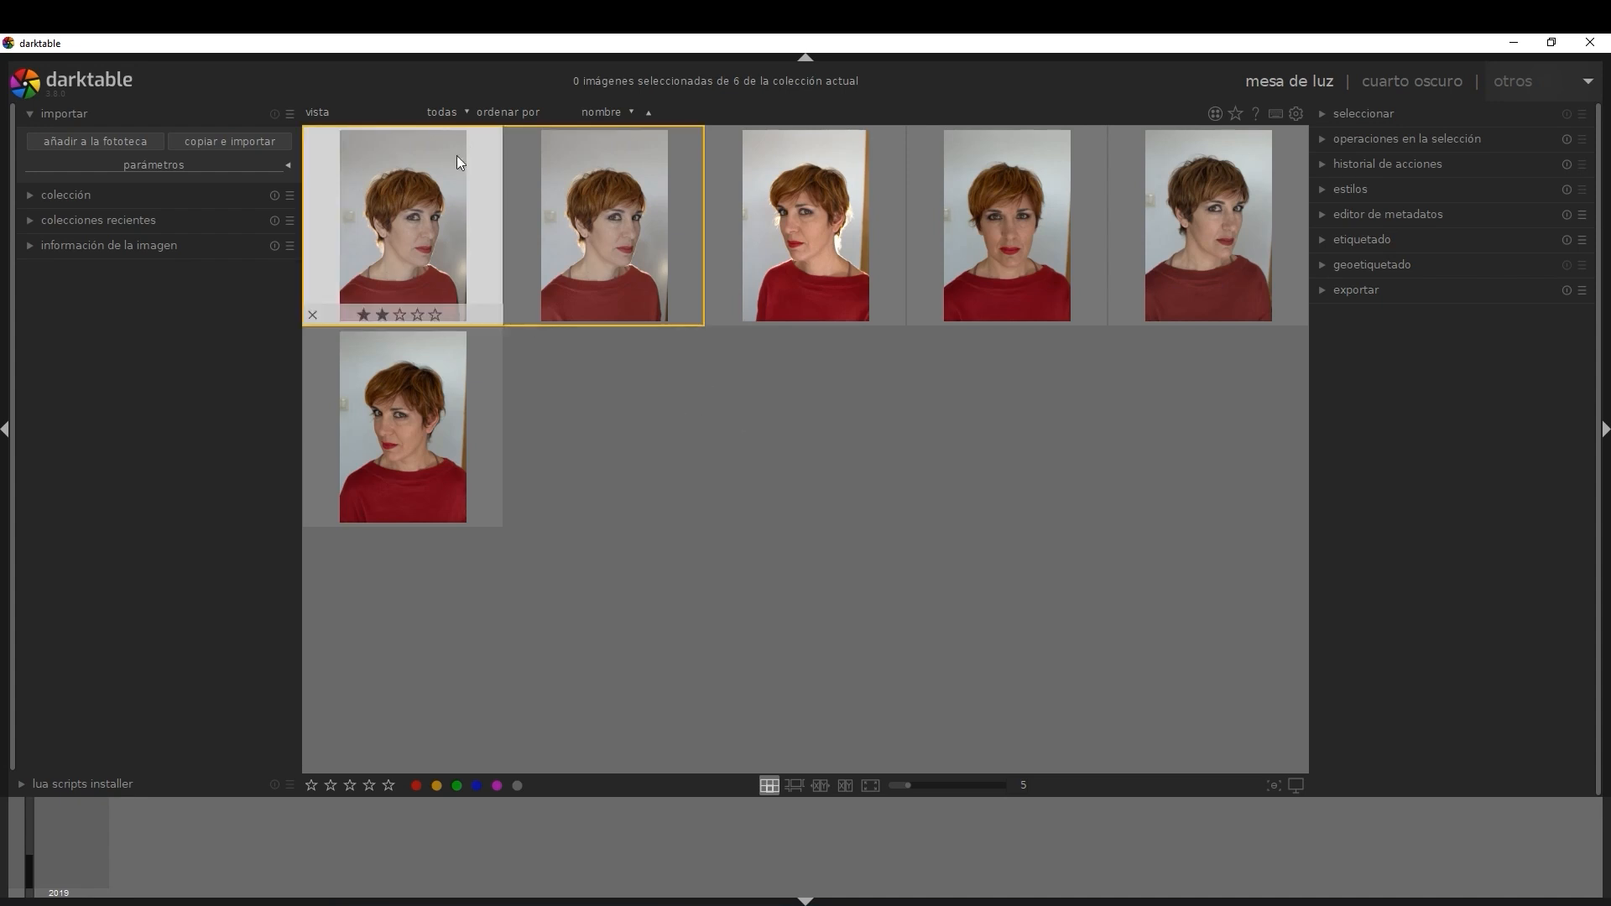
- Filter the collection to photos rated four stars or more and open the third one in the darkroom
click(466, 114)
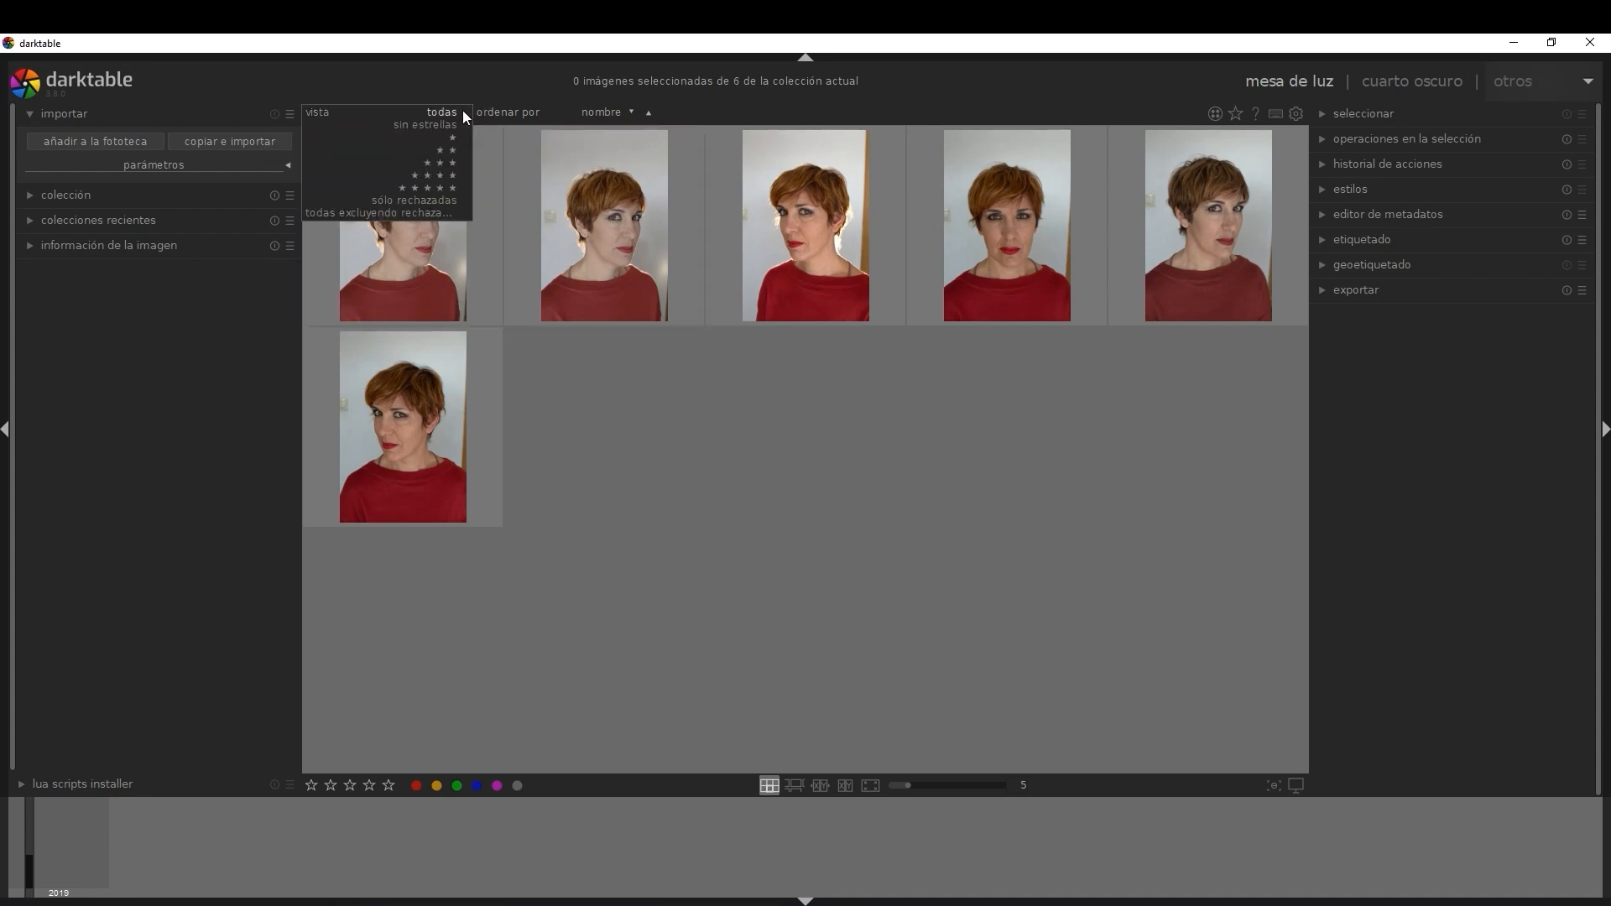
click(451, 176)
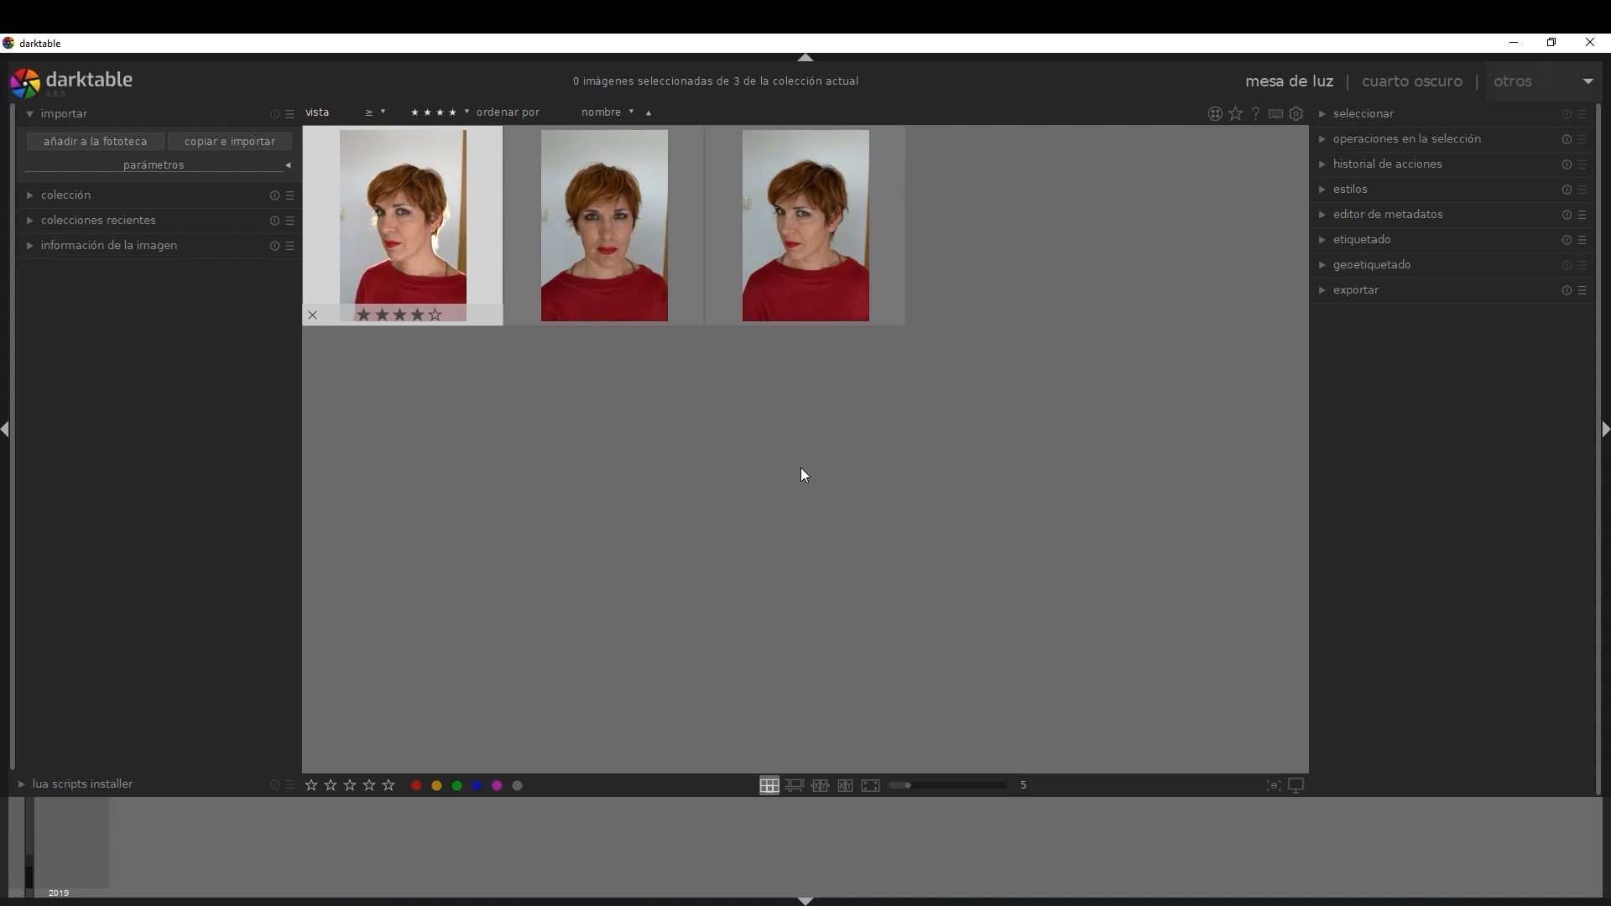
click(820, 232)
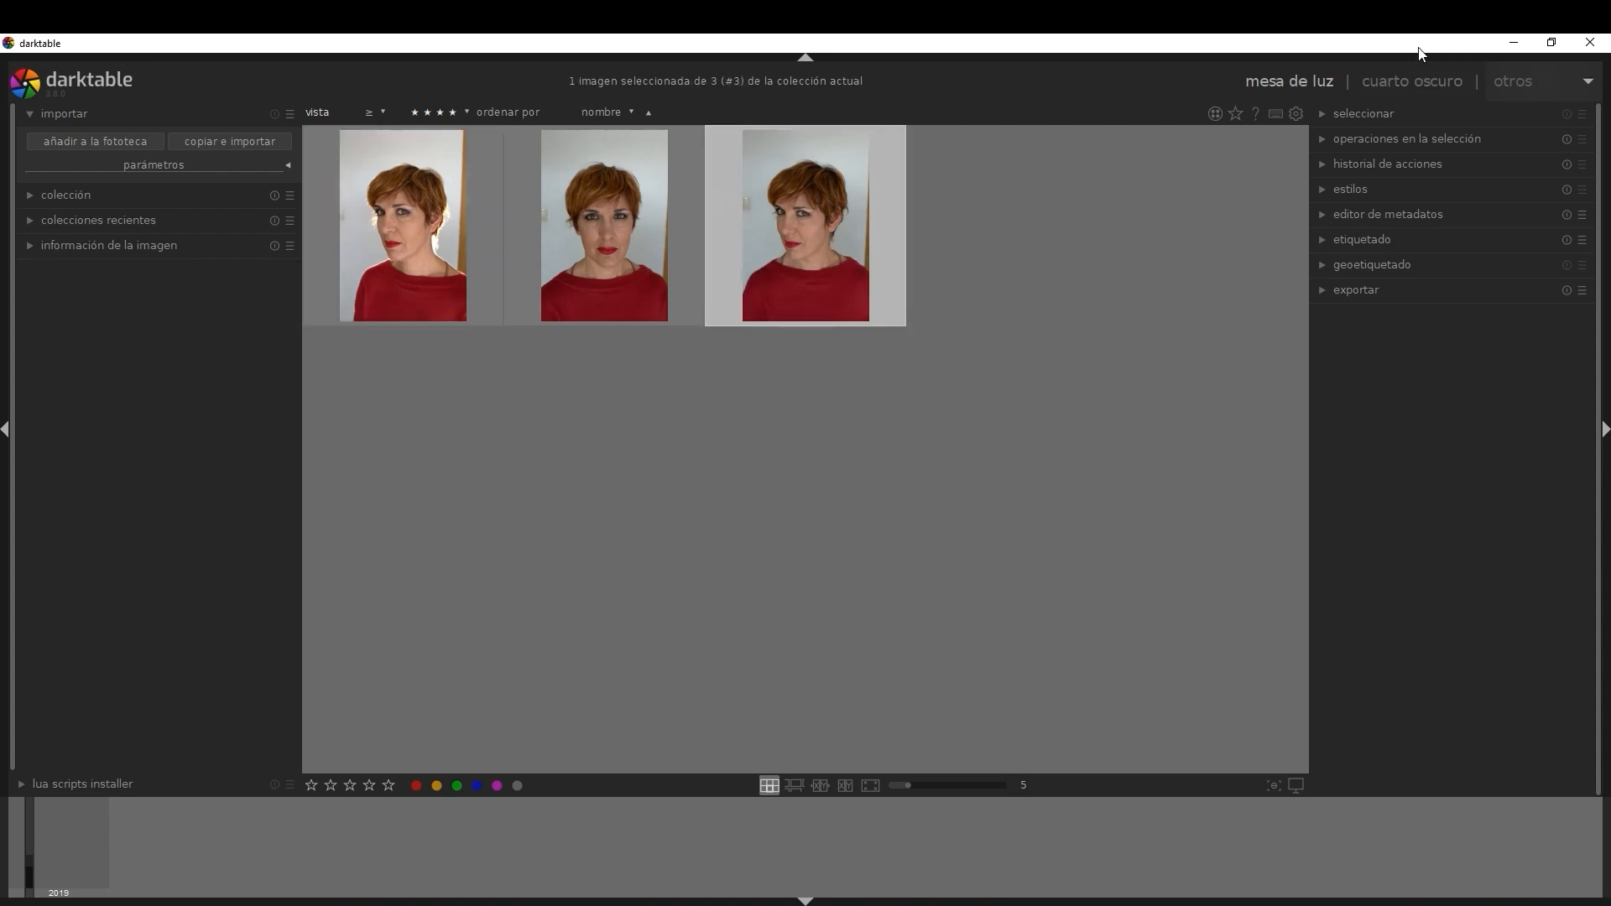
click(1588, 81)
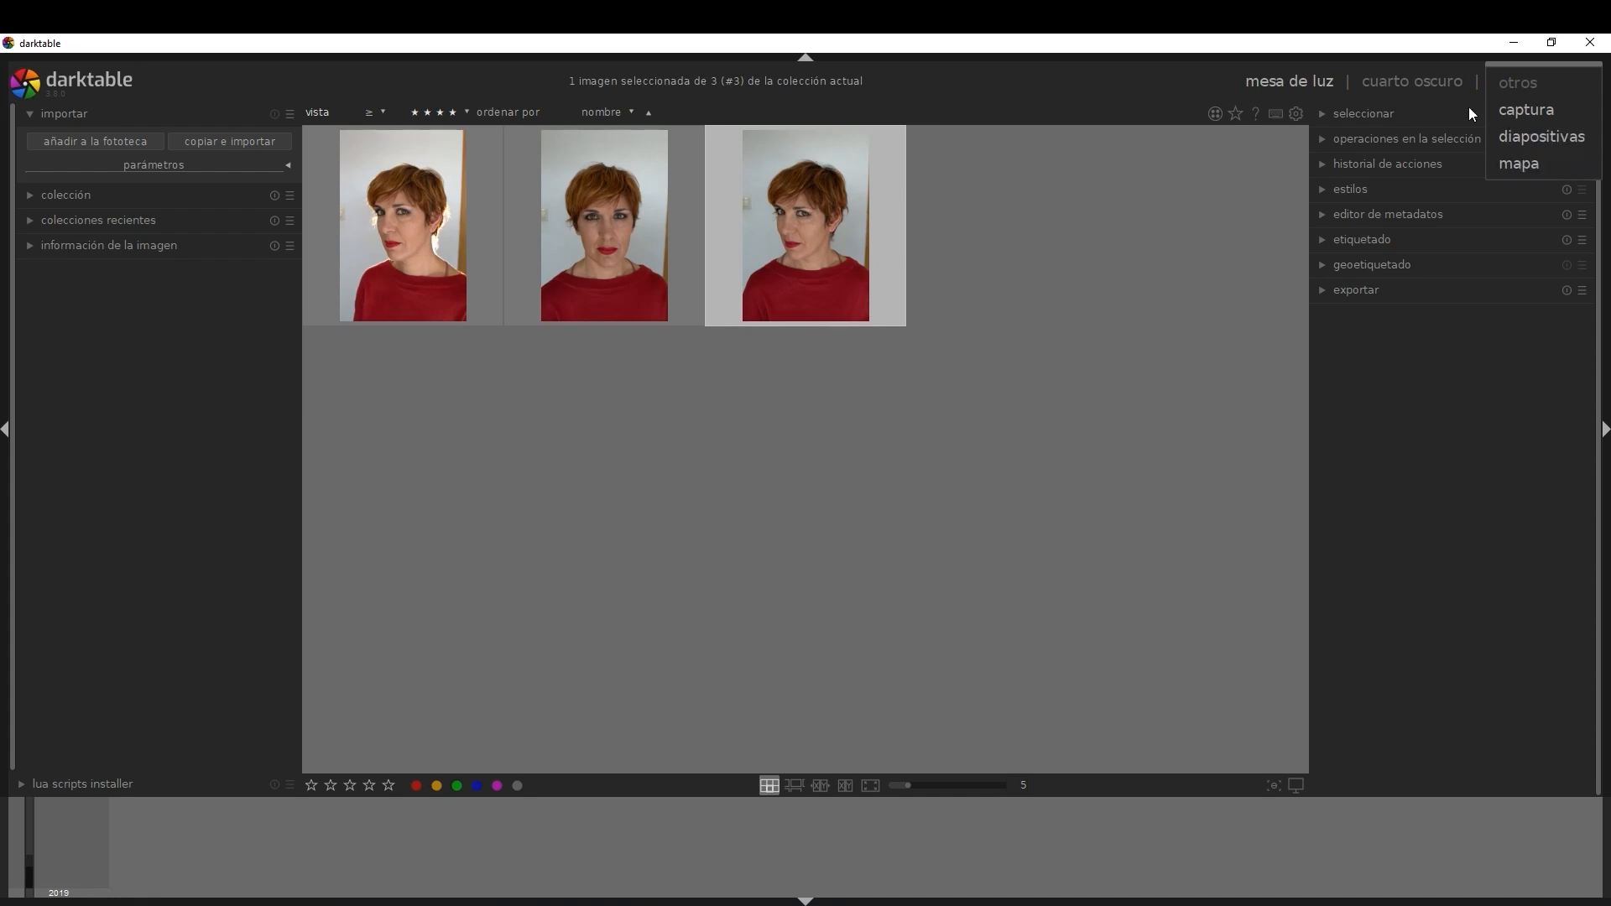
click(1416, 83)
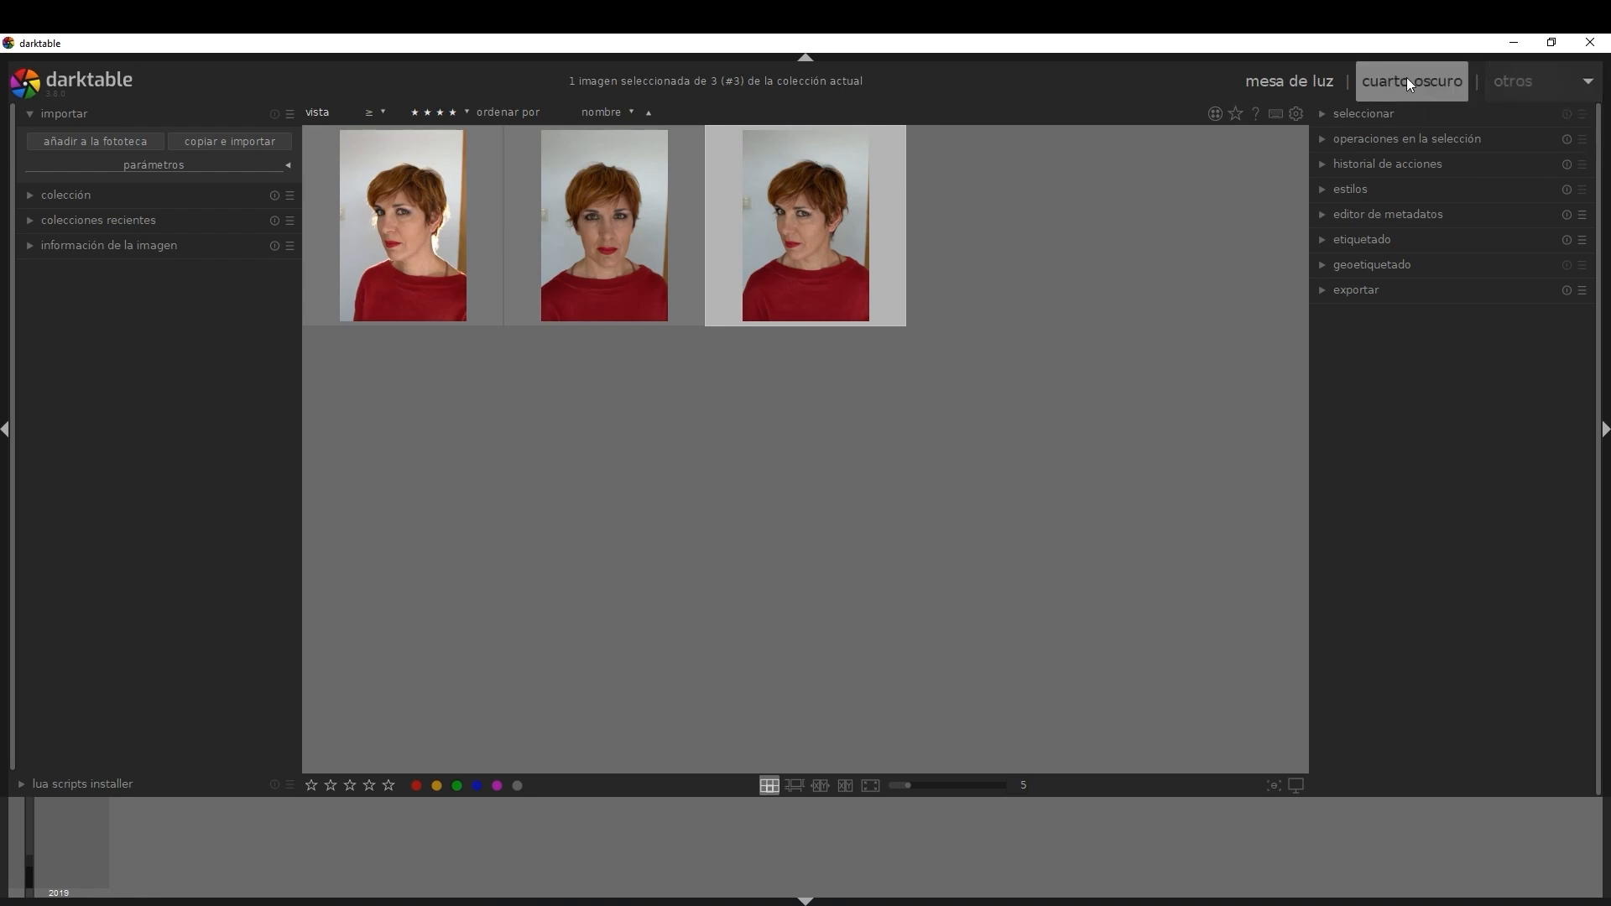
click(1411, 79)
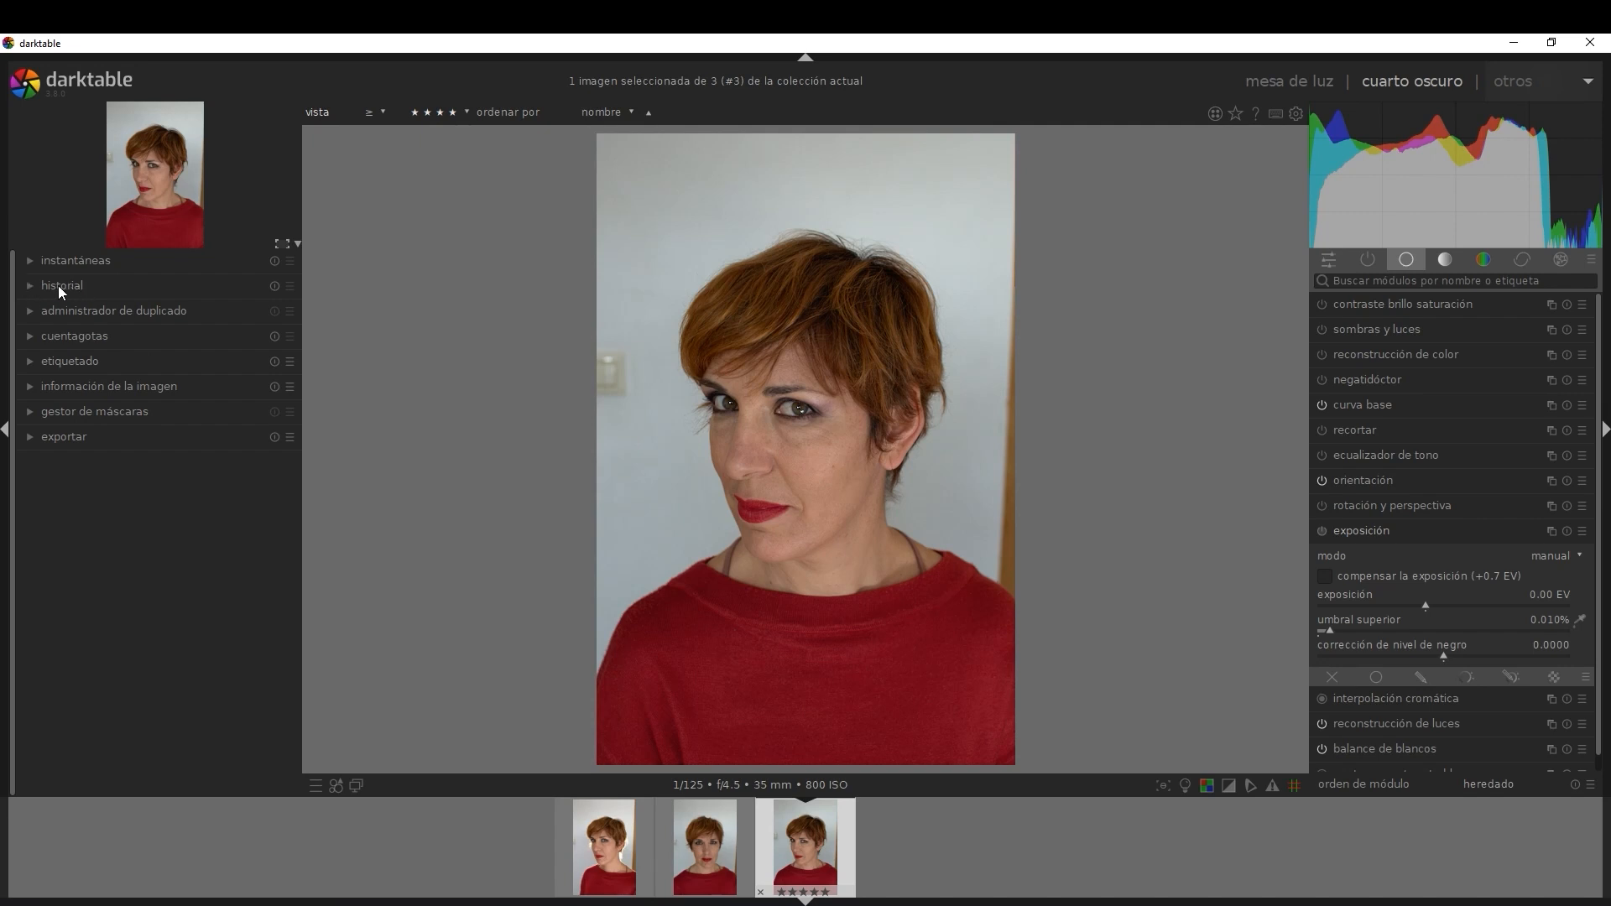
- Review the photo's edit history and collapse it again
click(30, 286)
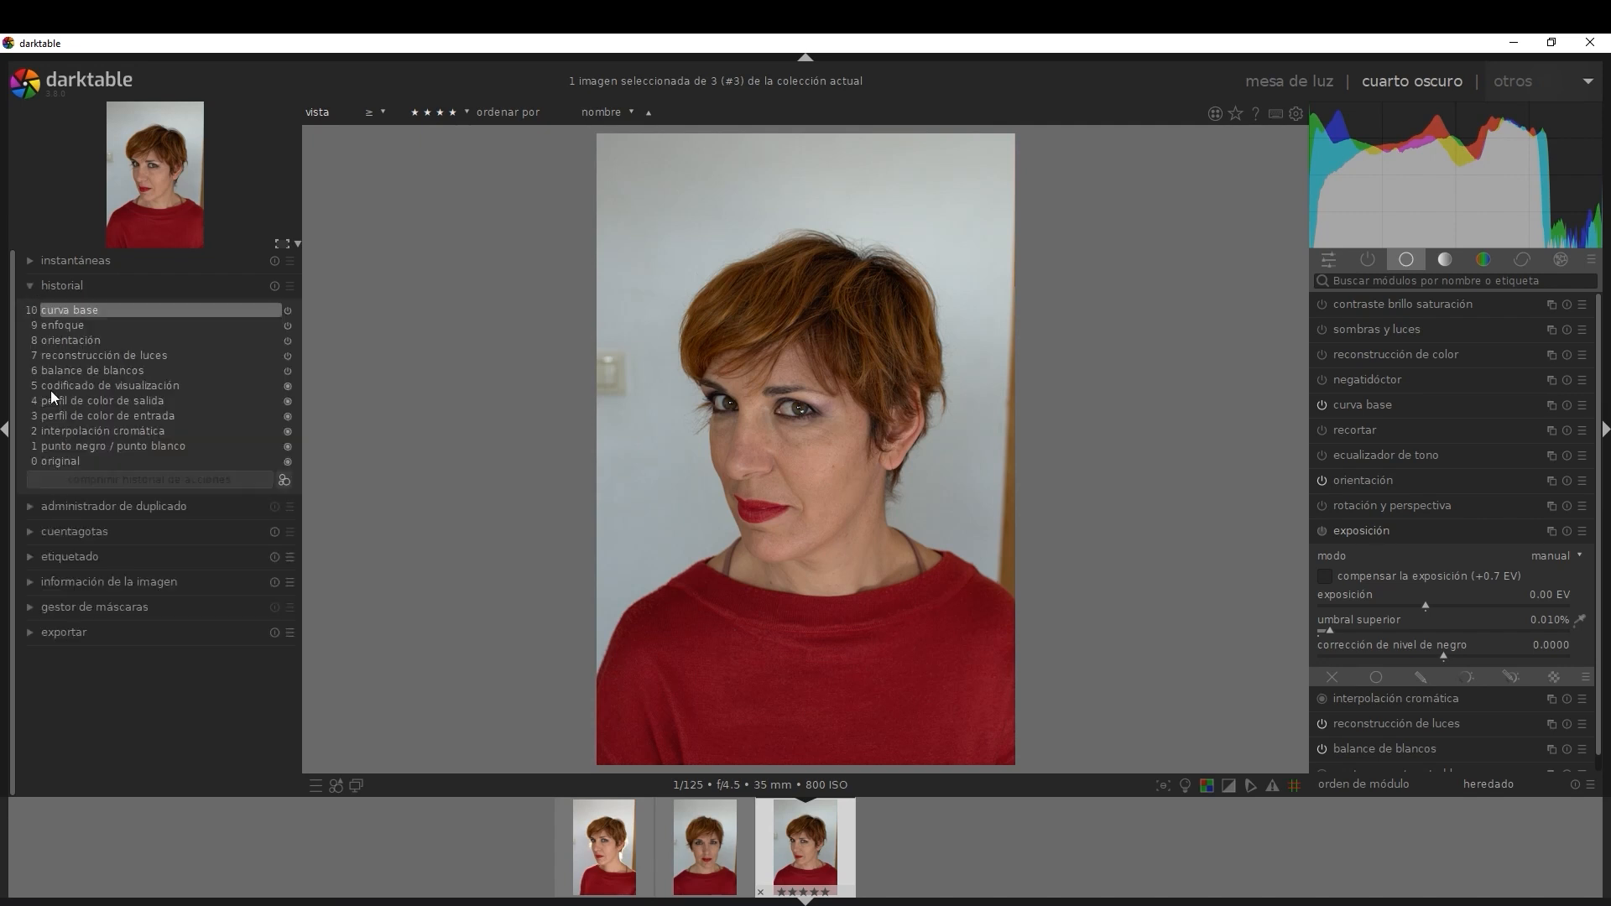
click(29, 286)
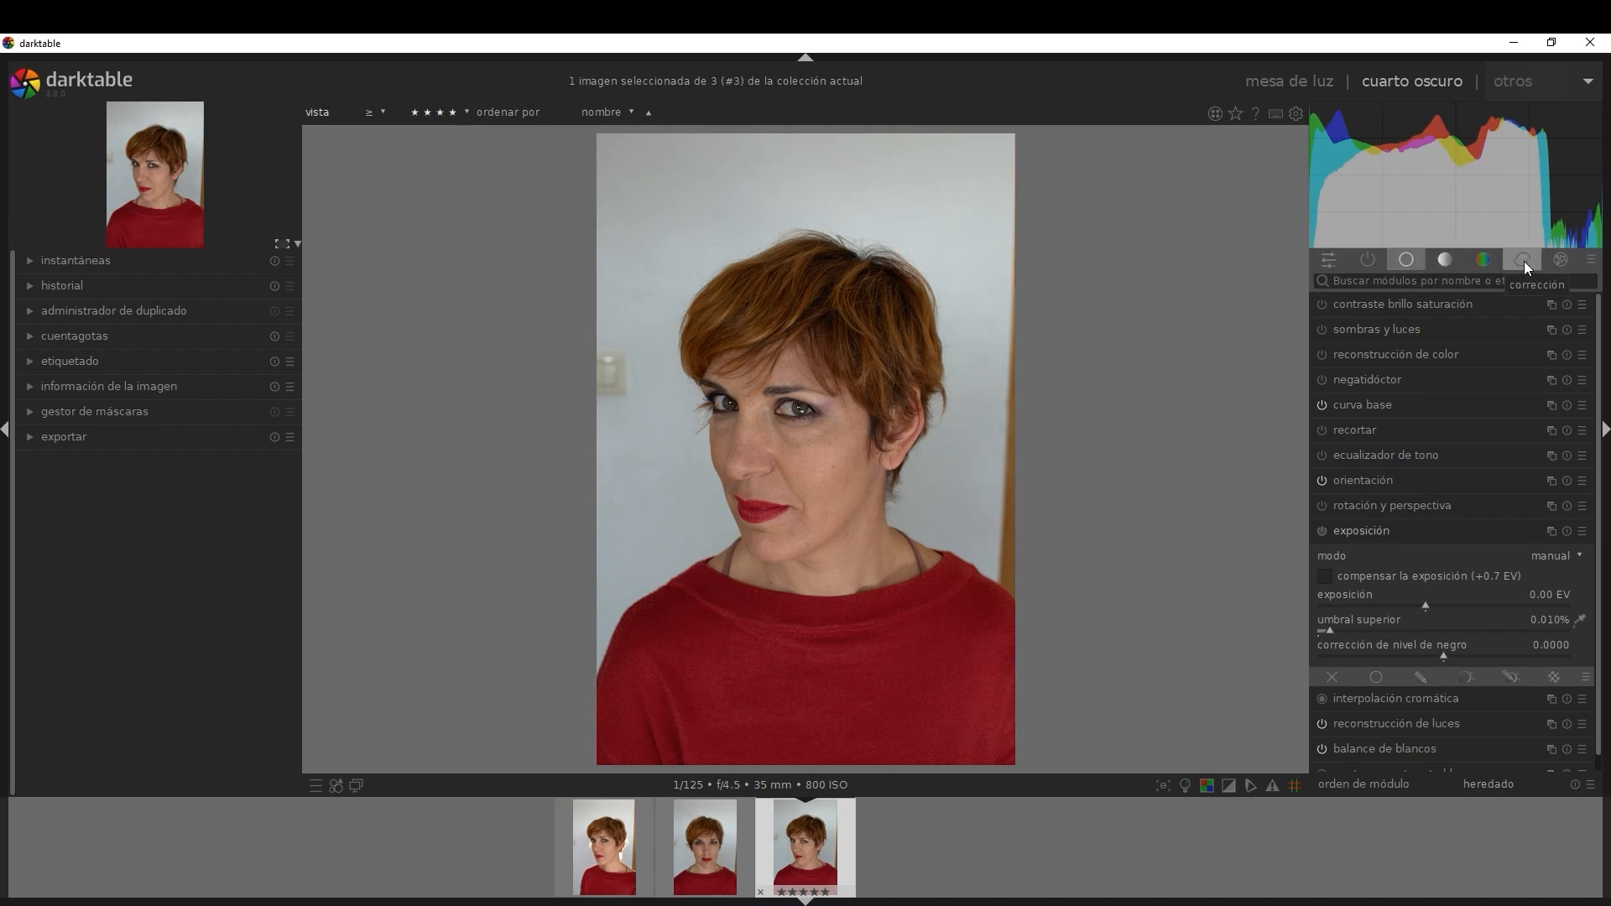
- Inspect how modules are grouped in the "módulos: todos" preset, keeping that preset active
click(1592, 262)
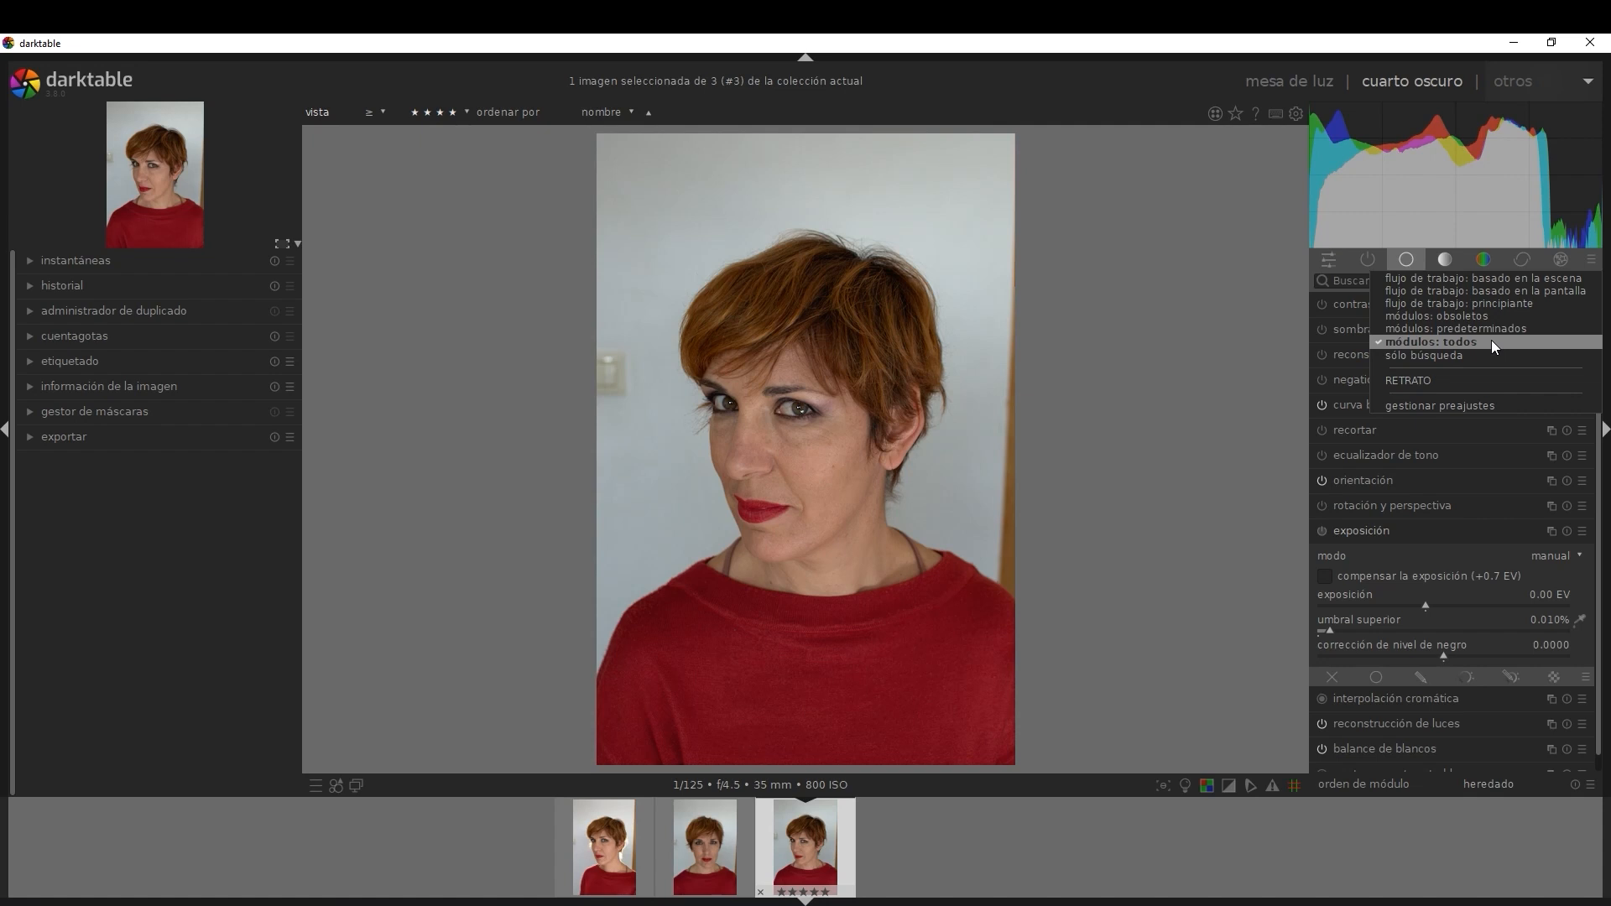
click(1453, 404)
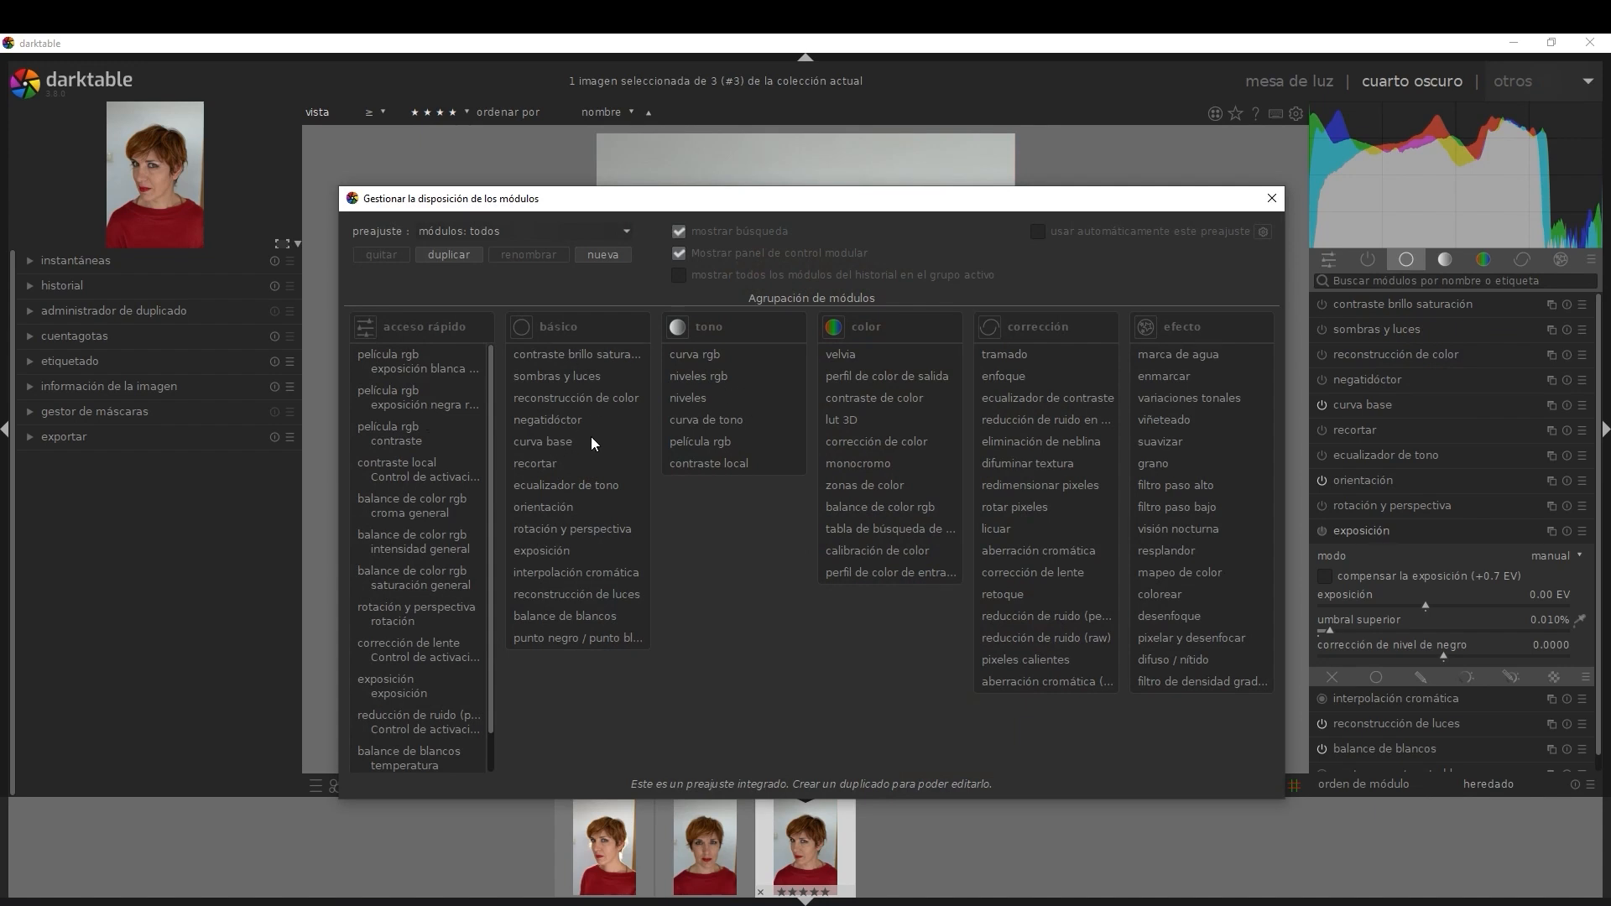
click(1273, 198)
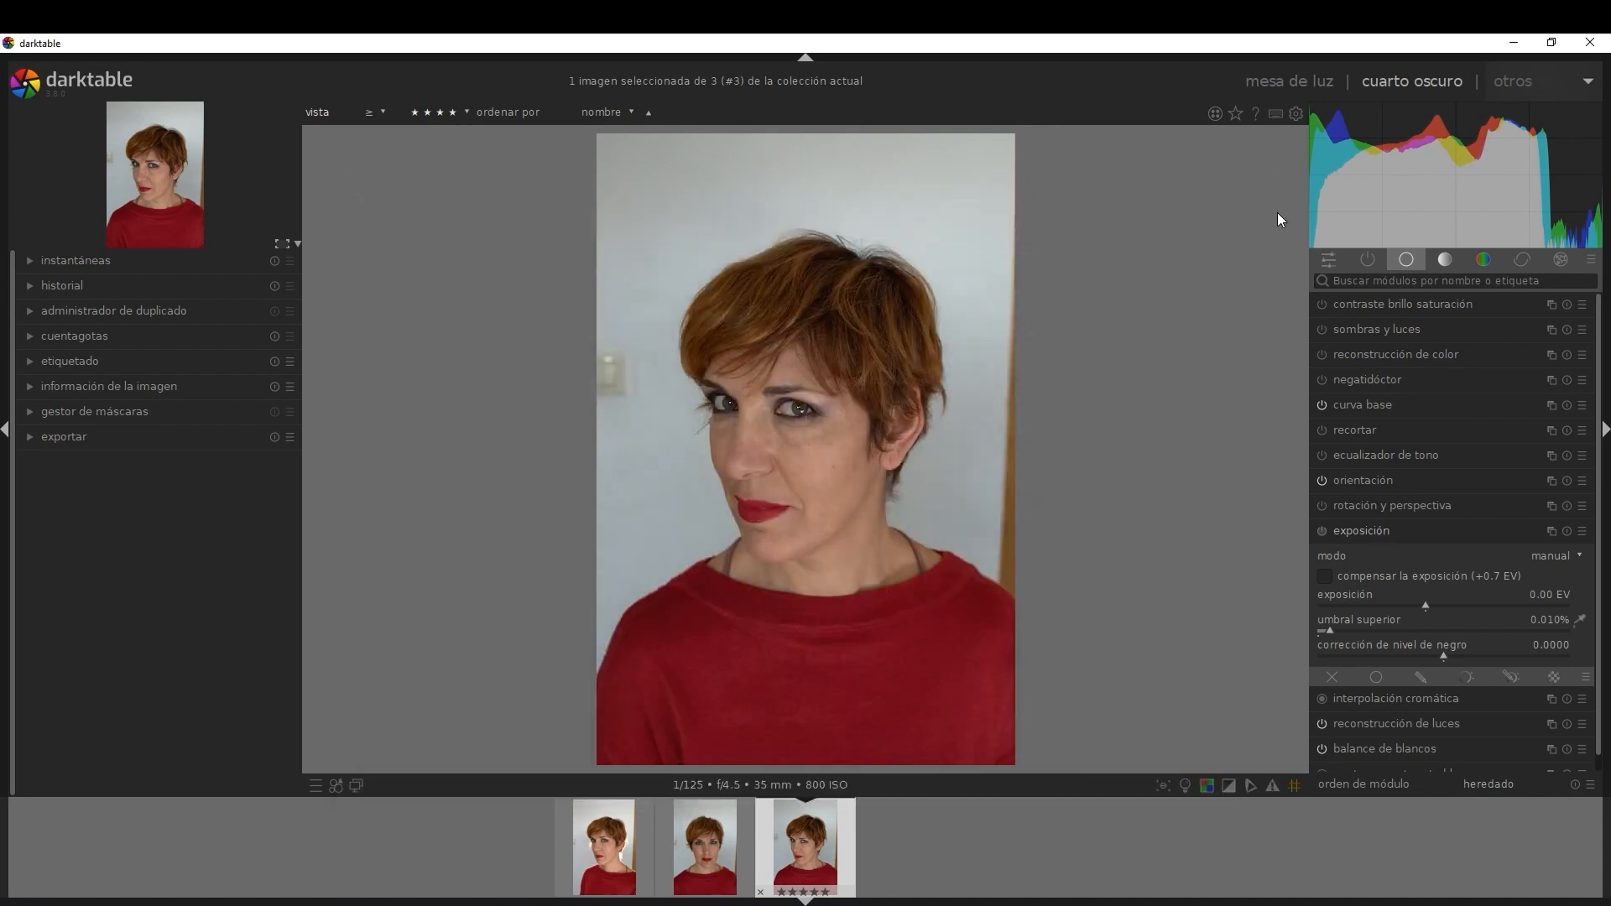
click(1591, 259)
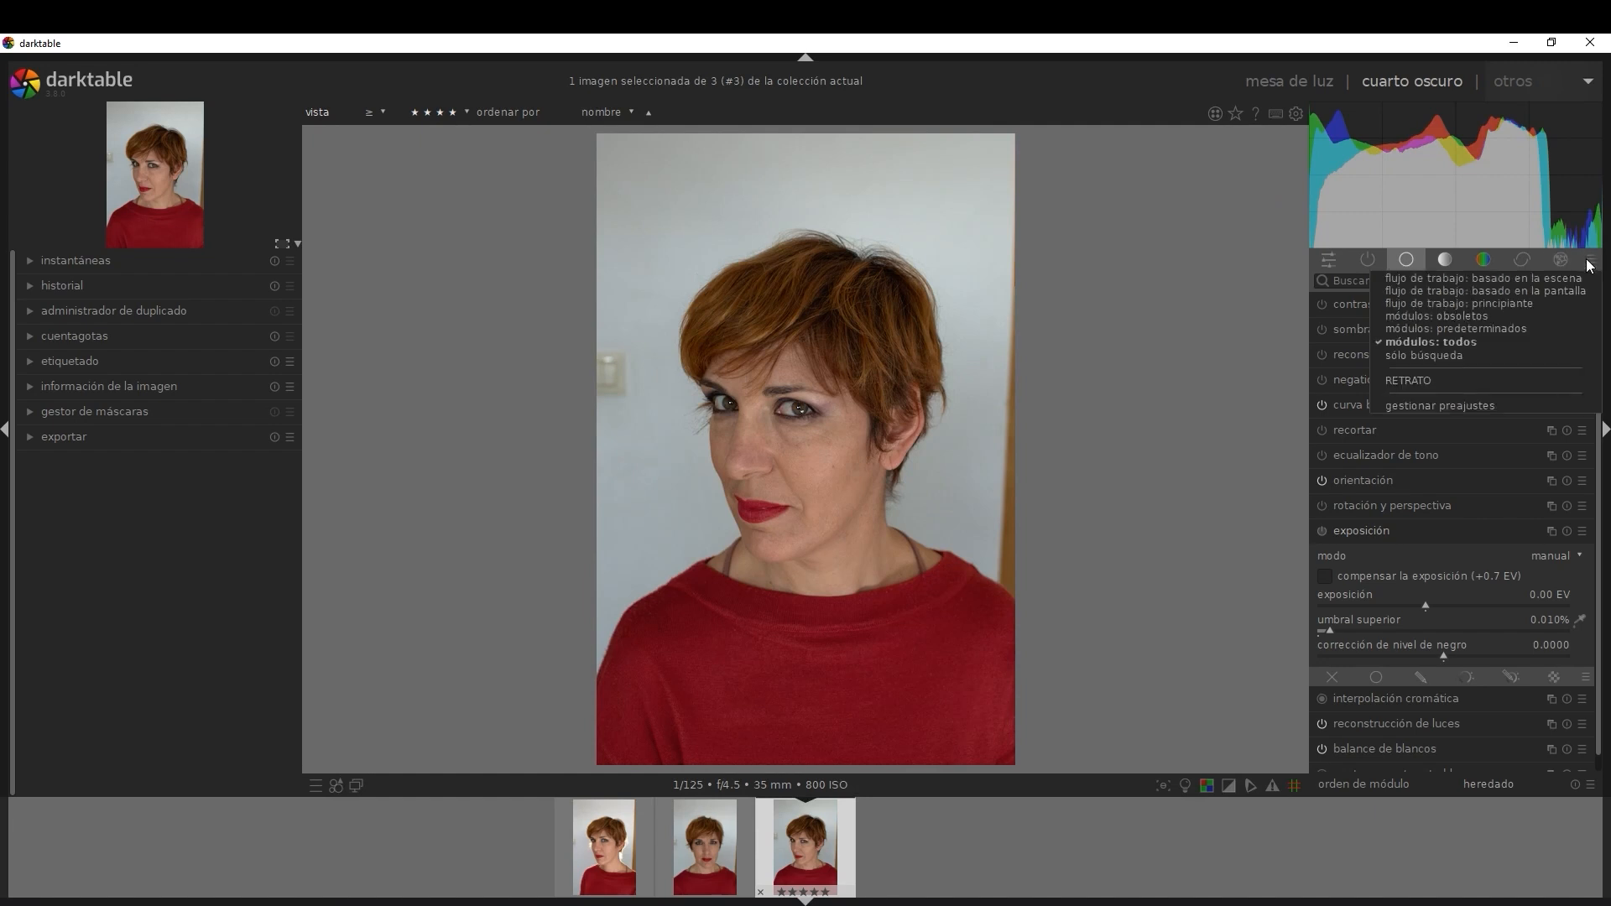
click(1421, 344)
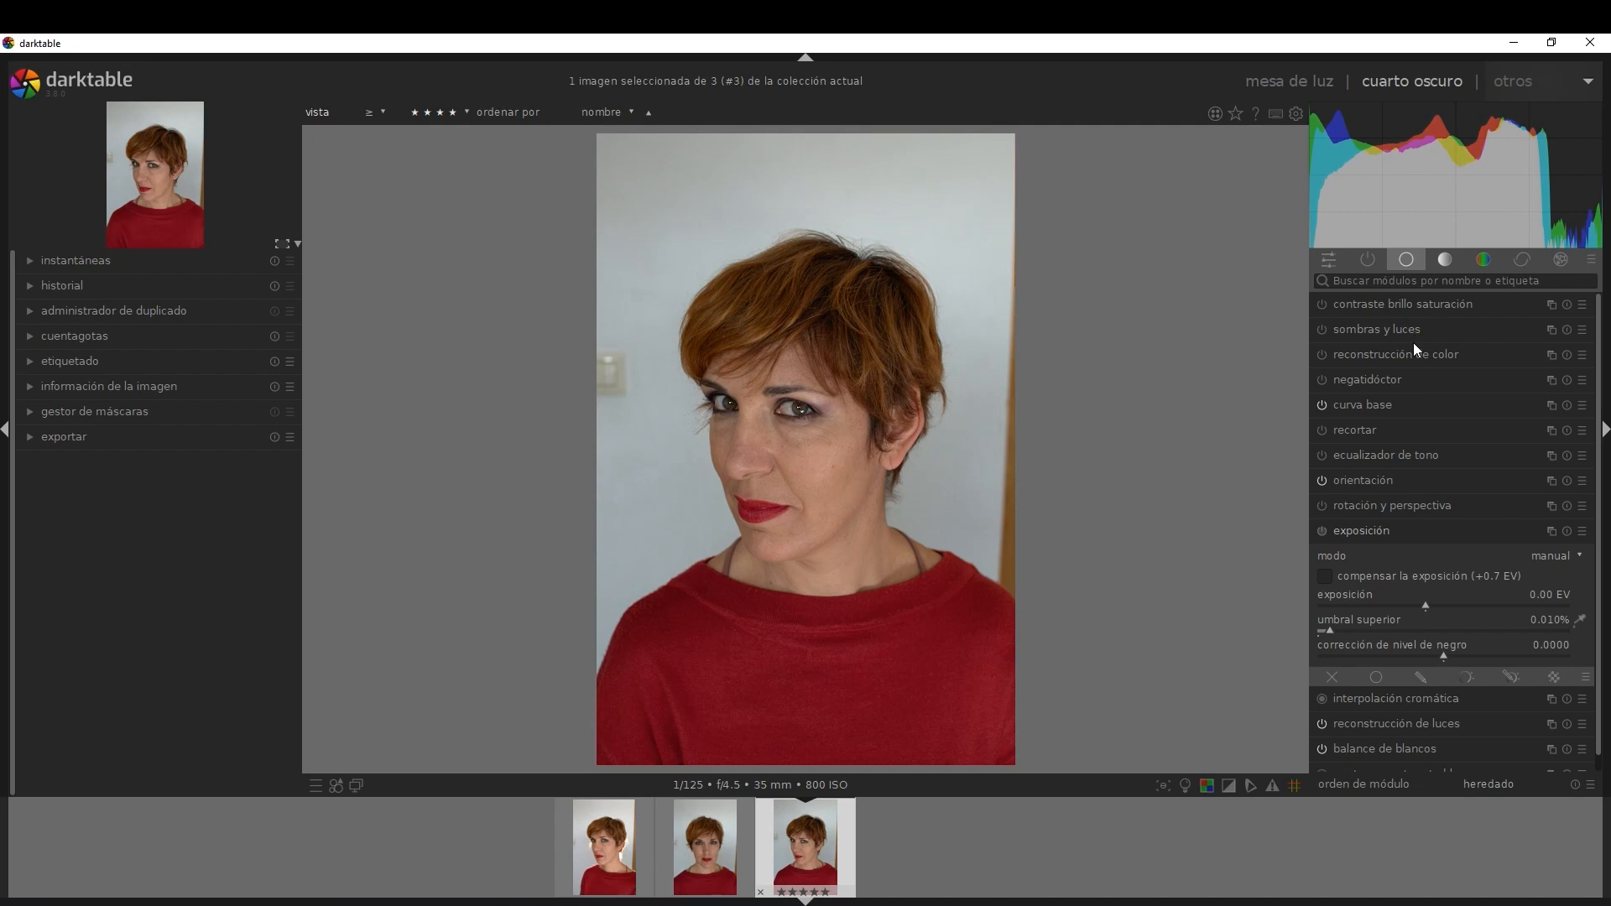
- Expand the orientation module in the basic group and examine its on/off switch and preset options
click(1404, 260)
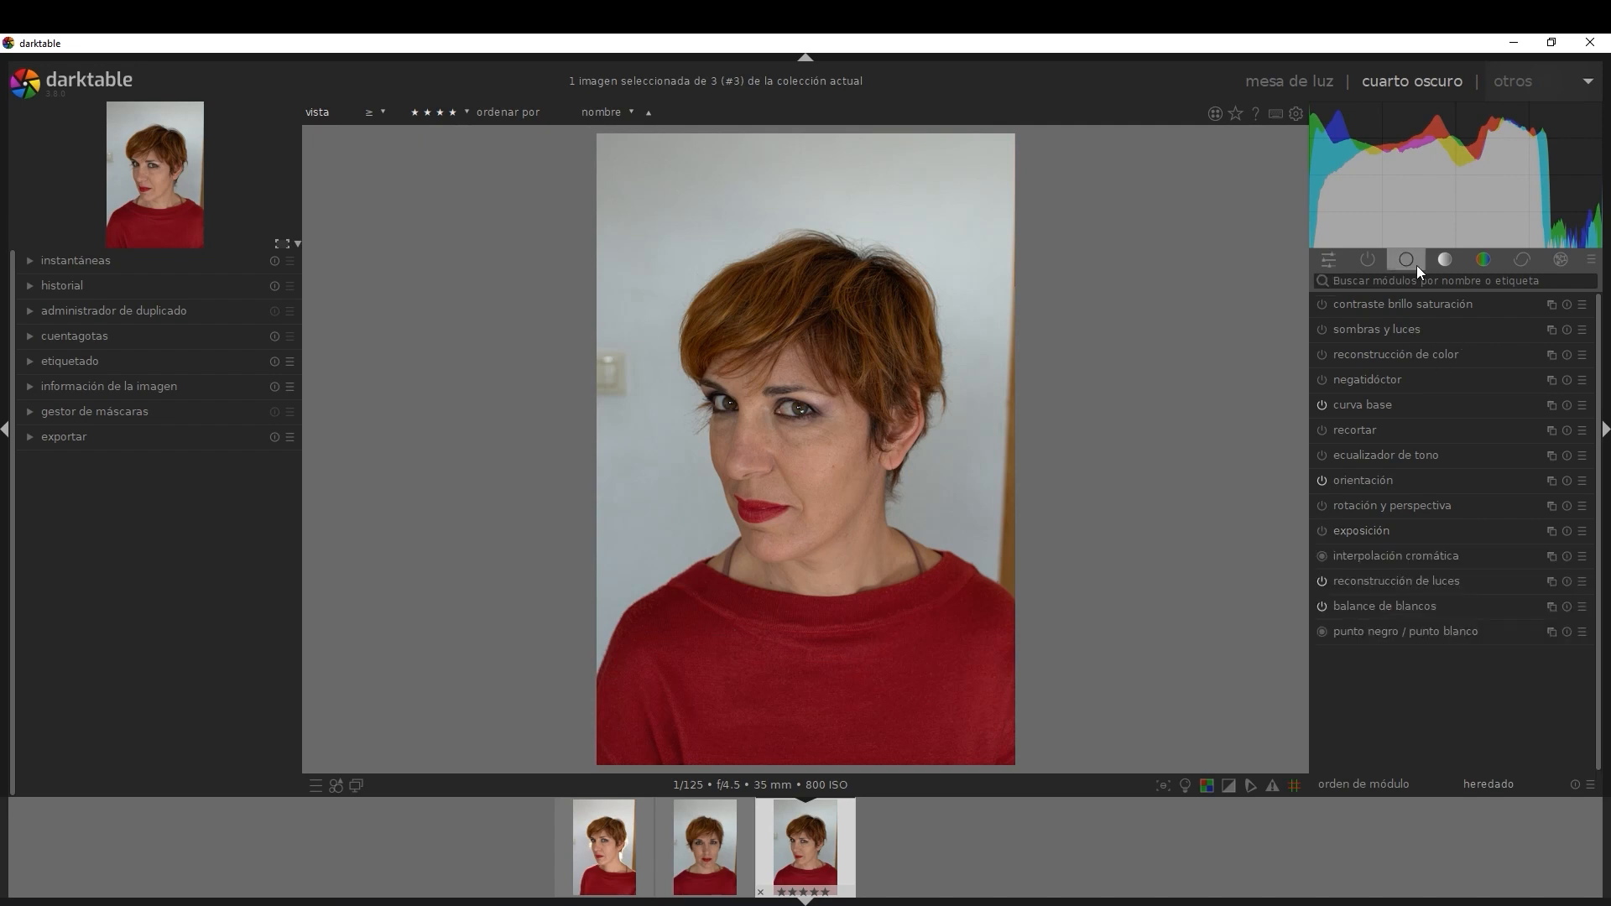
click(1405, 262)
click(1404, 260)
click(1401, 481)
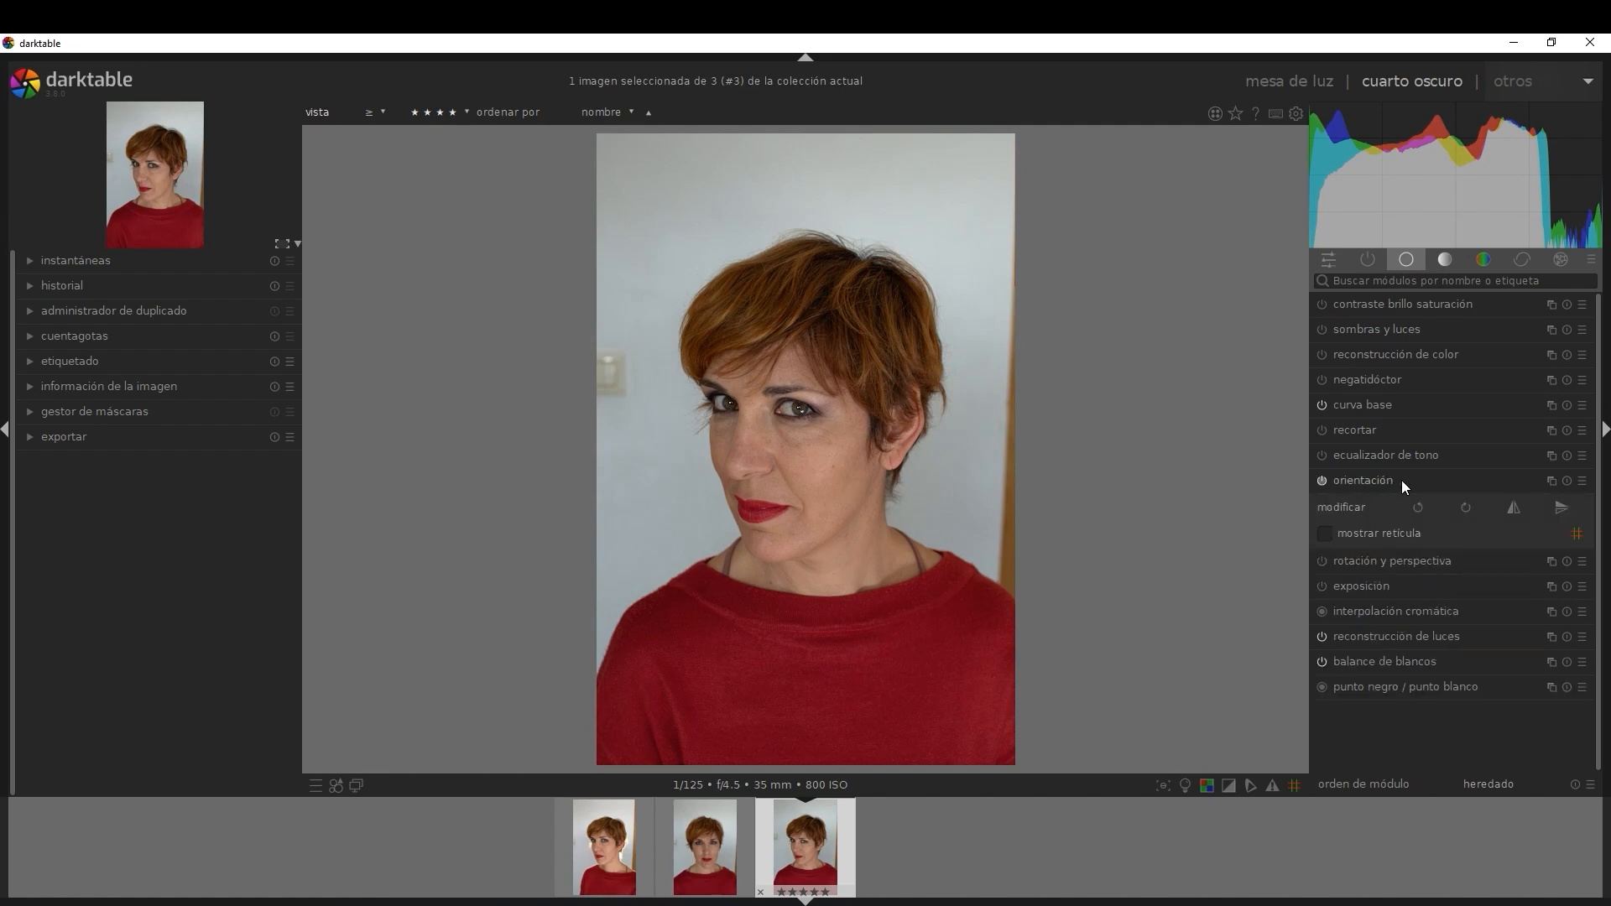
click(1397, 480)
click(1396, 480)
click(1321, 480)
click(1322, 481)
click(1582, 482)
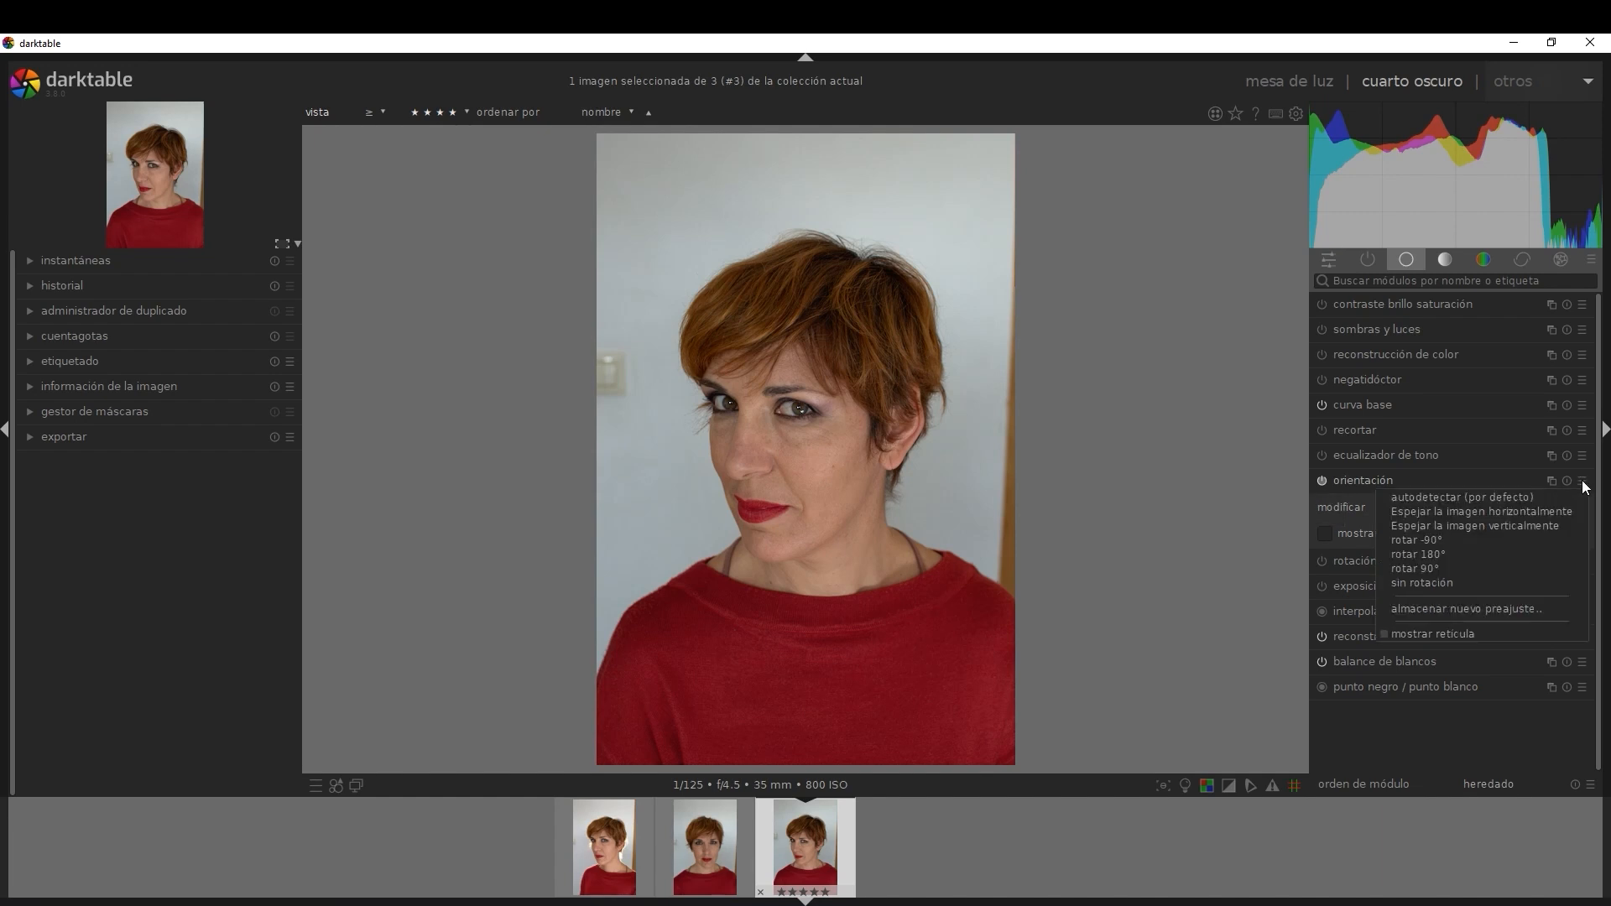
click(1584, 481)
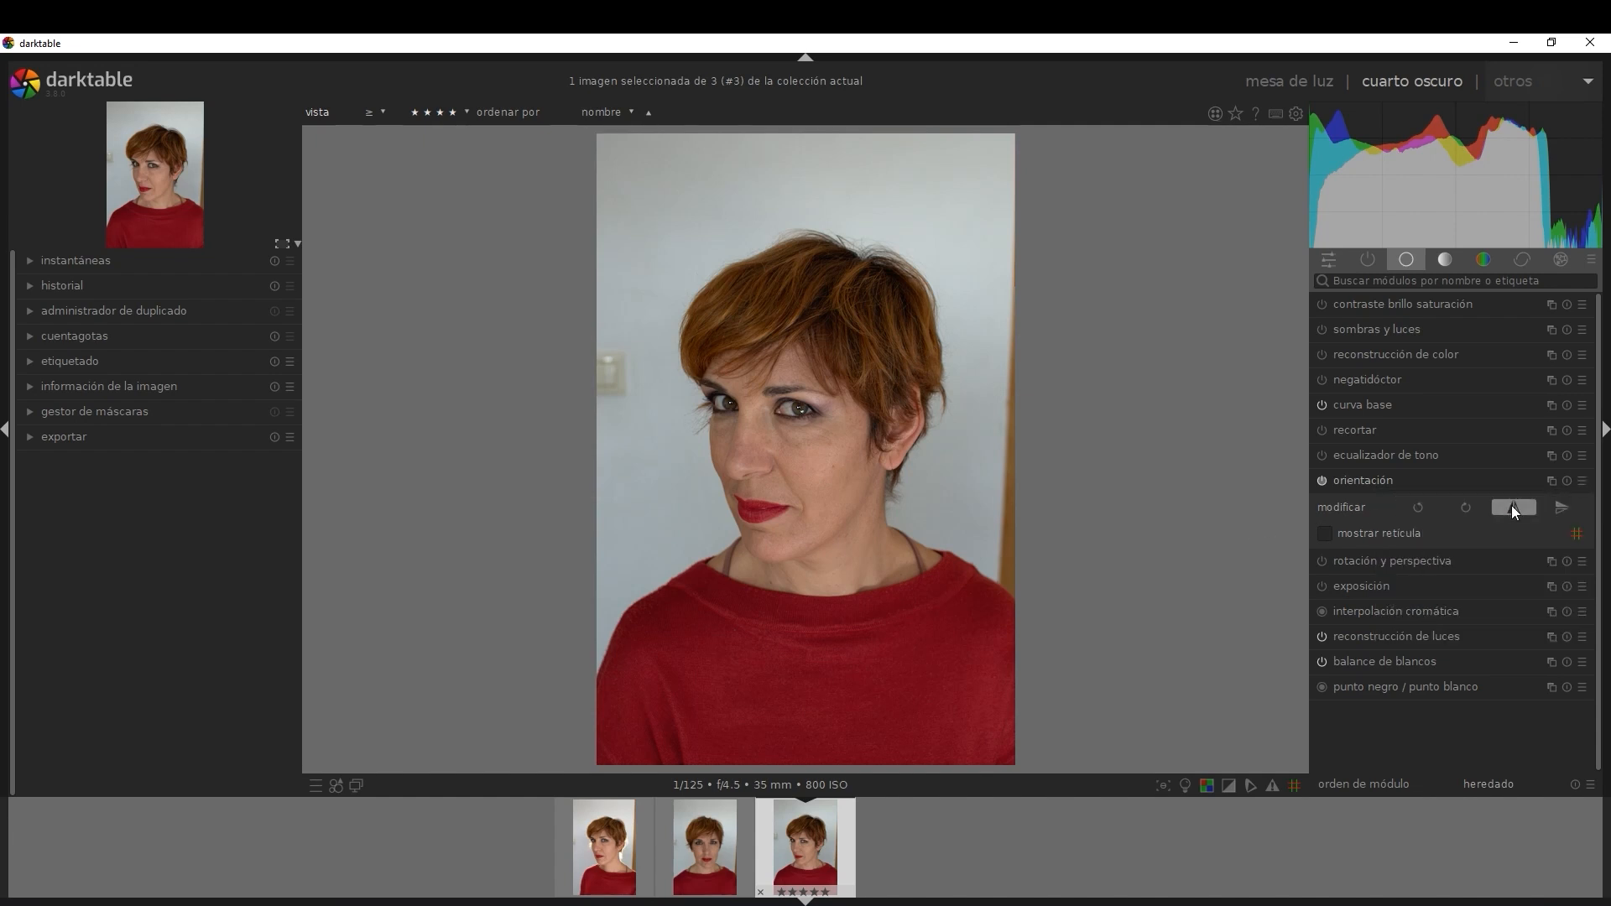
- Try rotating the photo counterclockwise in 90° steps through a full turn
click(1422, 509)
click(1423, 508)
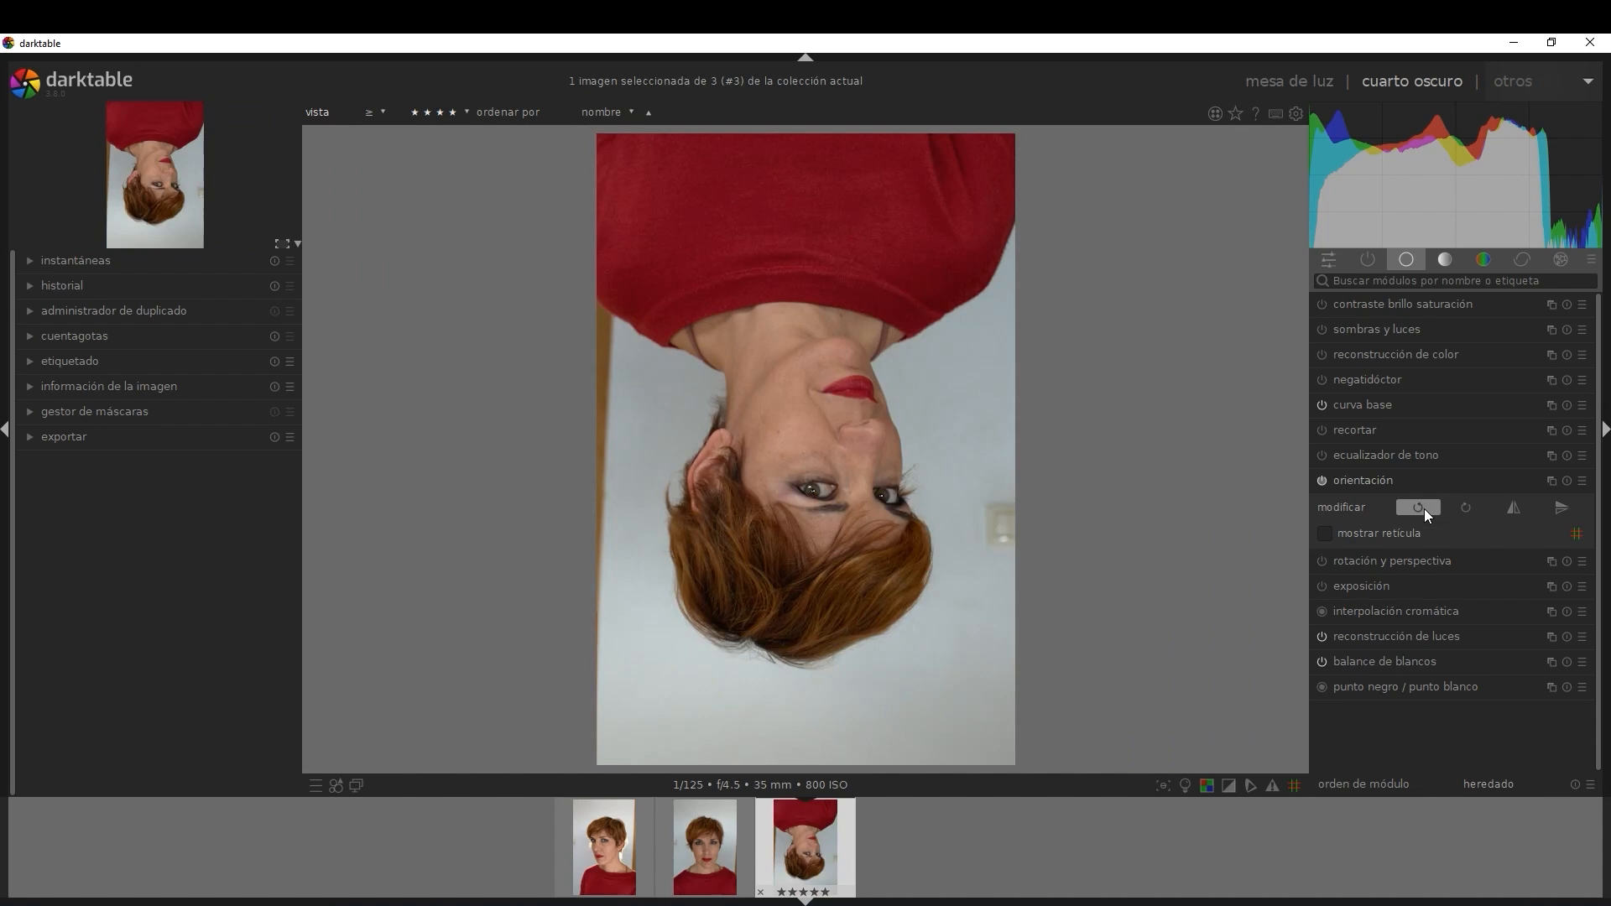
click(1423, 508)
click(1422, 509)
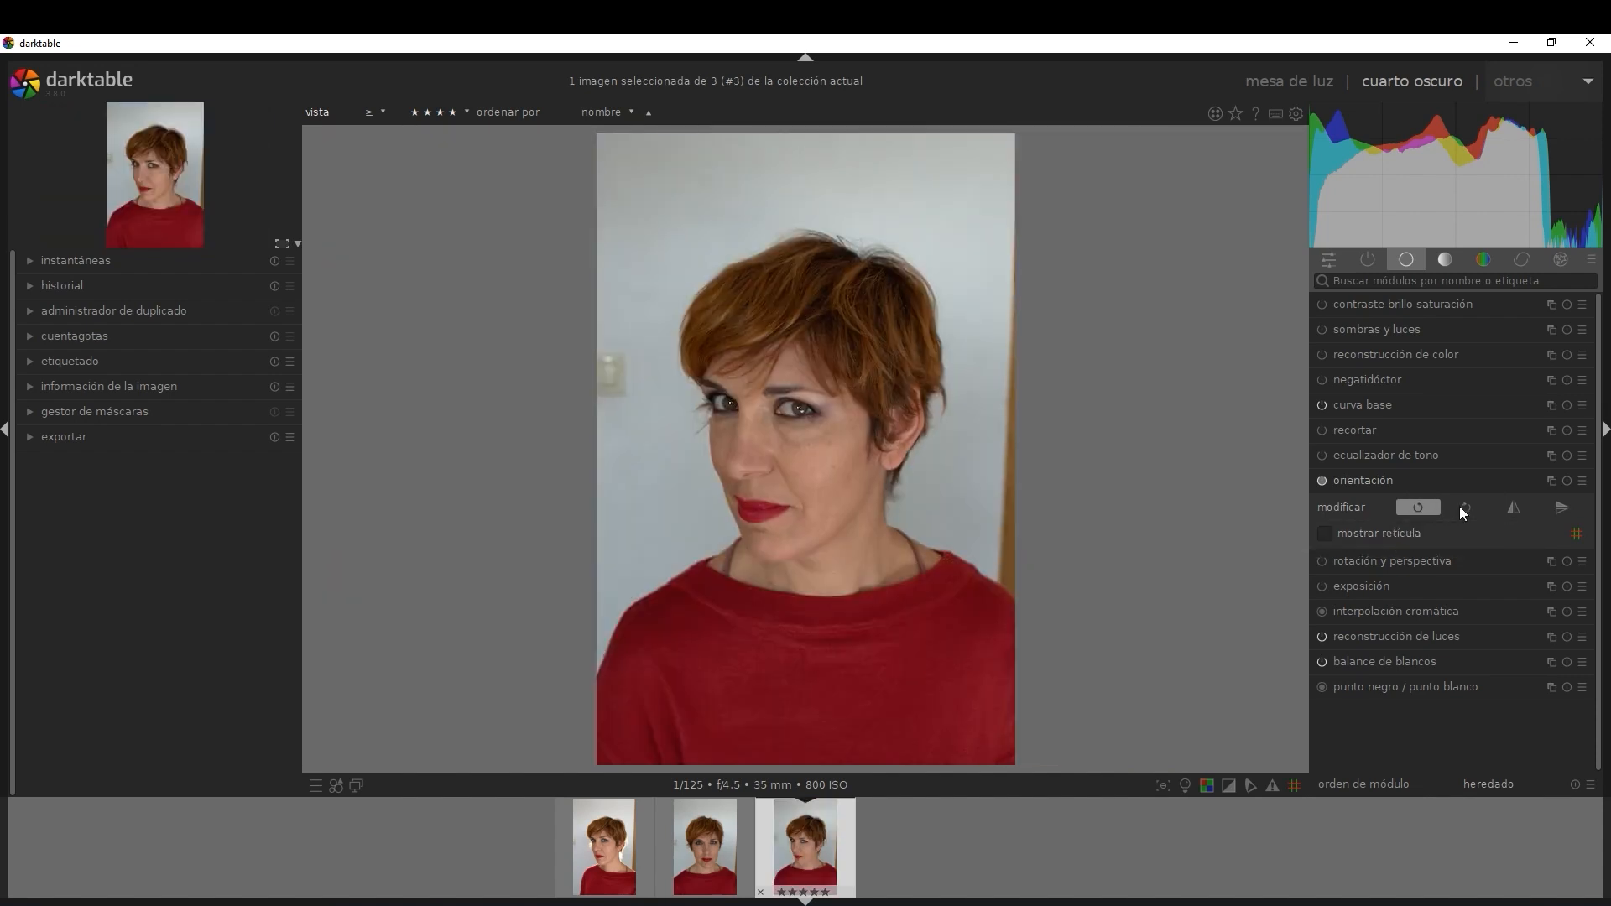
- Try mirroring the photo horizontally and back, and collapse the orientation module
click(1511, 508)
click(1511, 509)
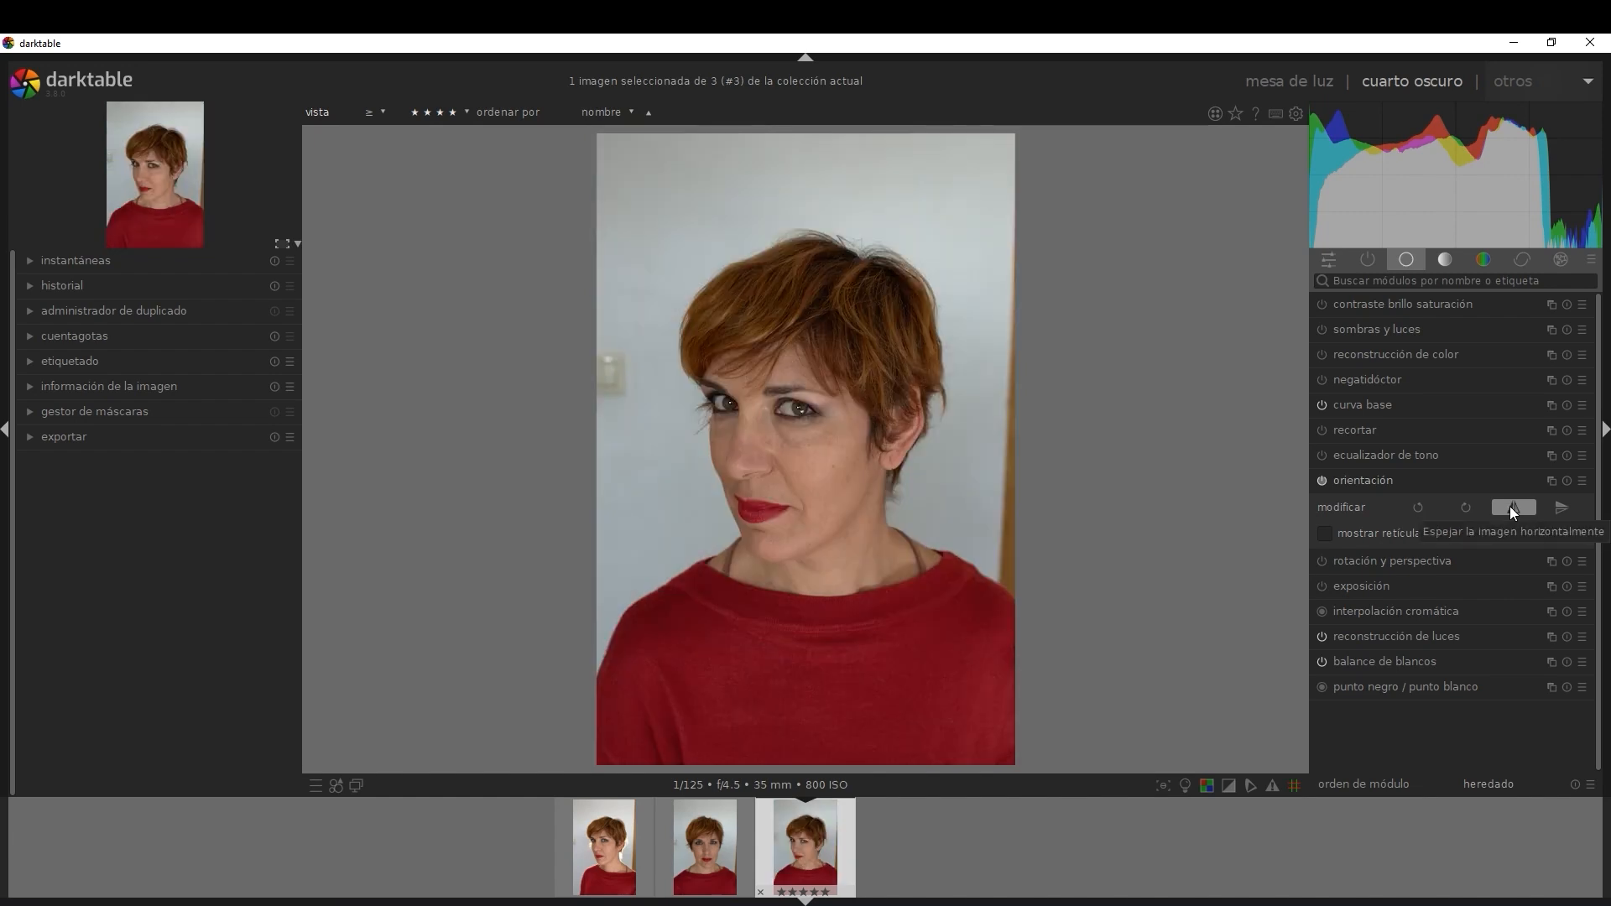
click(1391, 481)
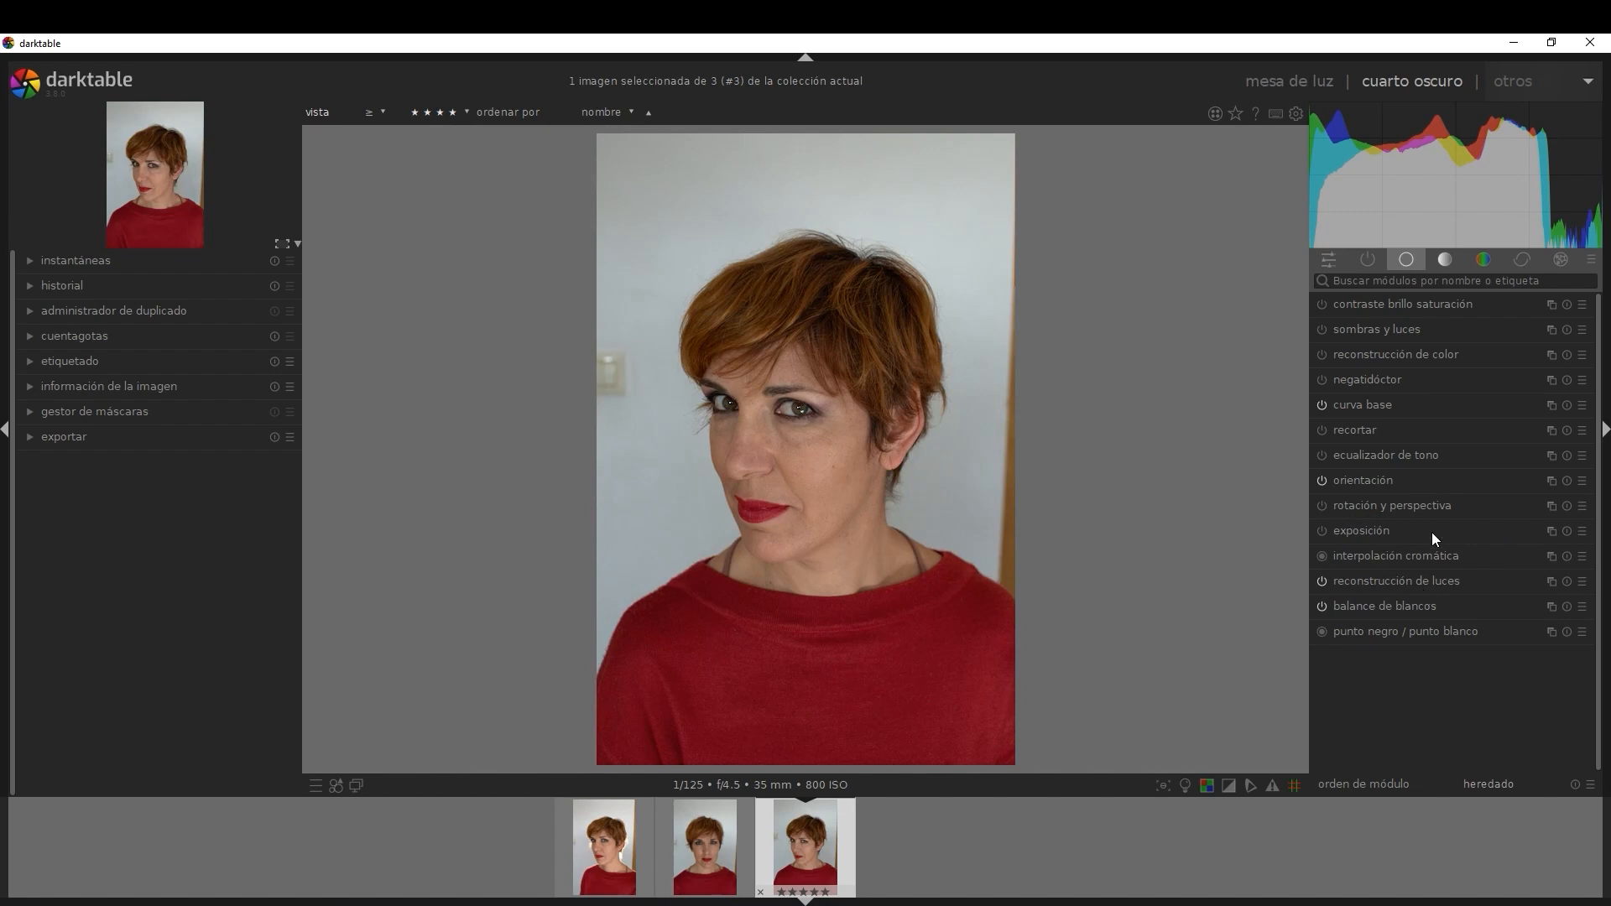
- Set the crop module's aspect ratio to "libre" and reshape the frame around the woman's head and shoulders, excluding the wall switch
click(1369, 430)
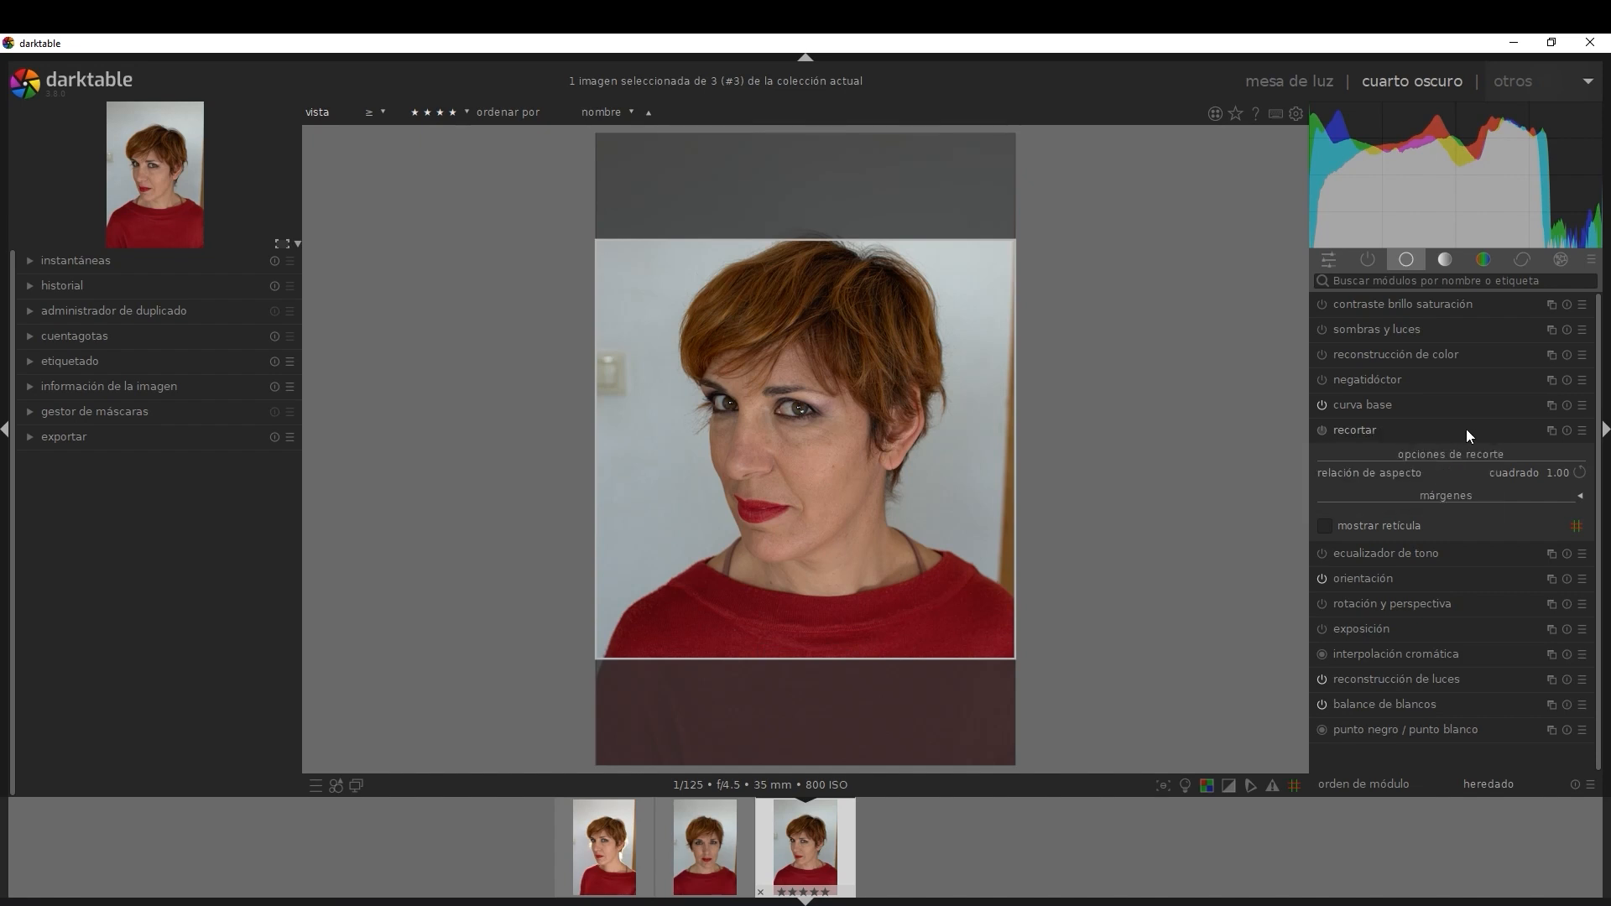
click(1525, 474)
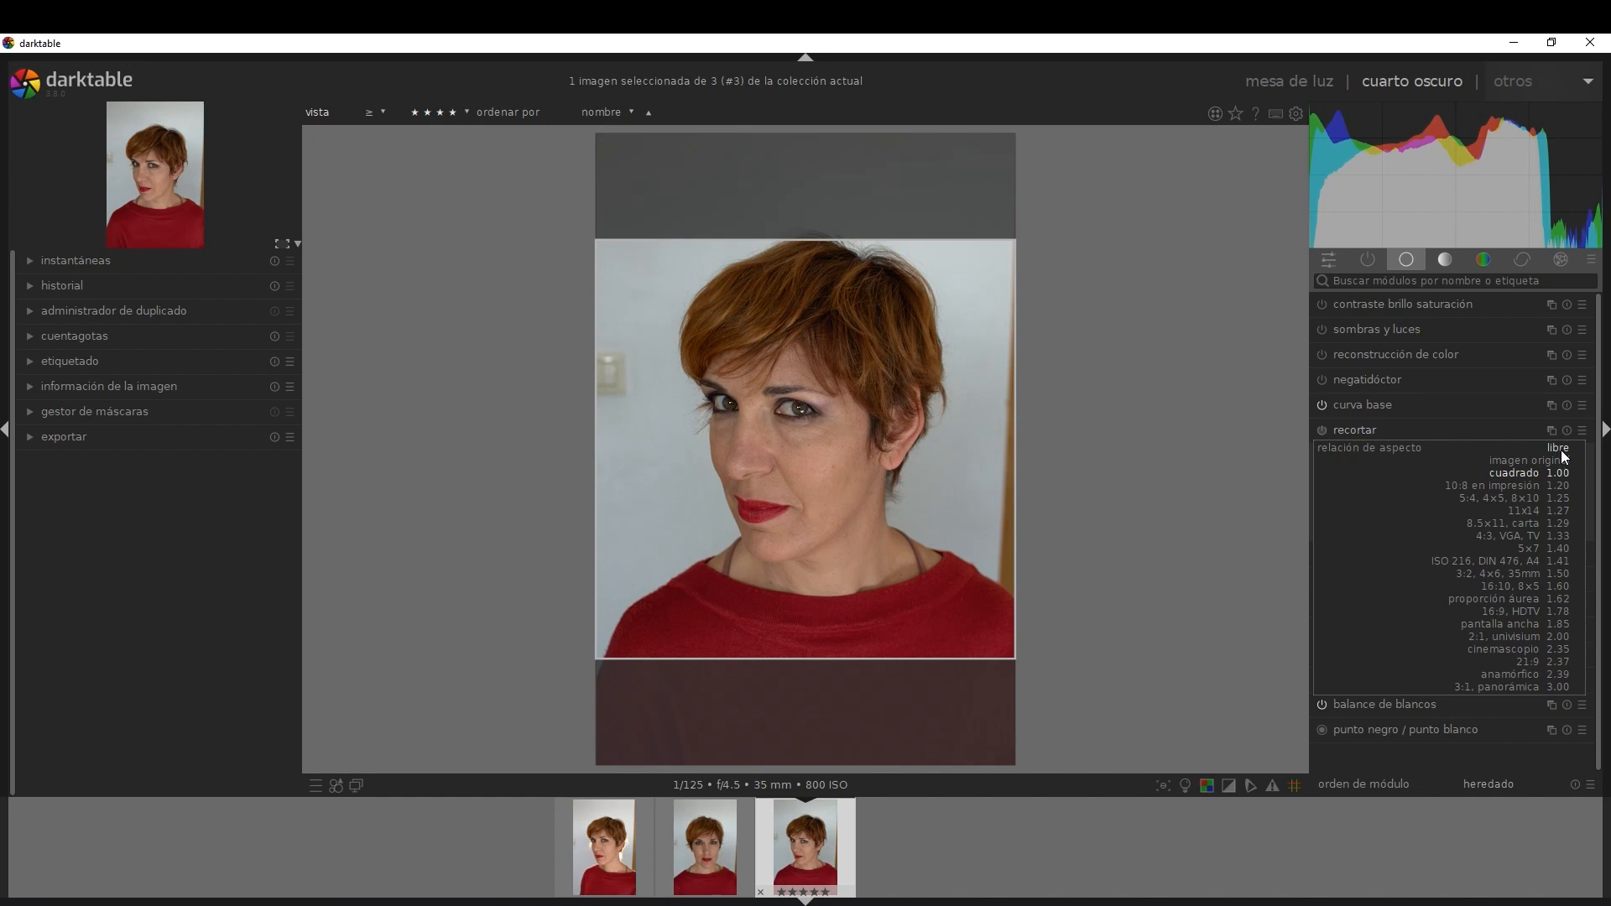
click(1560, 450)
drag(998, 650, 959, 703)
drag(809, 587, 840, 584)
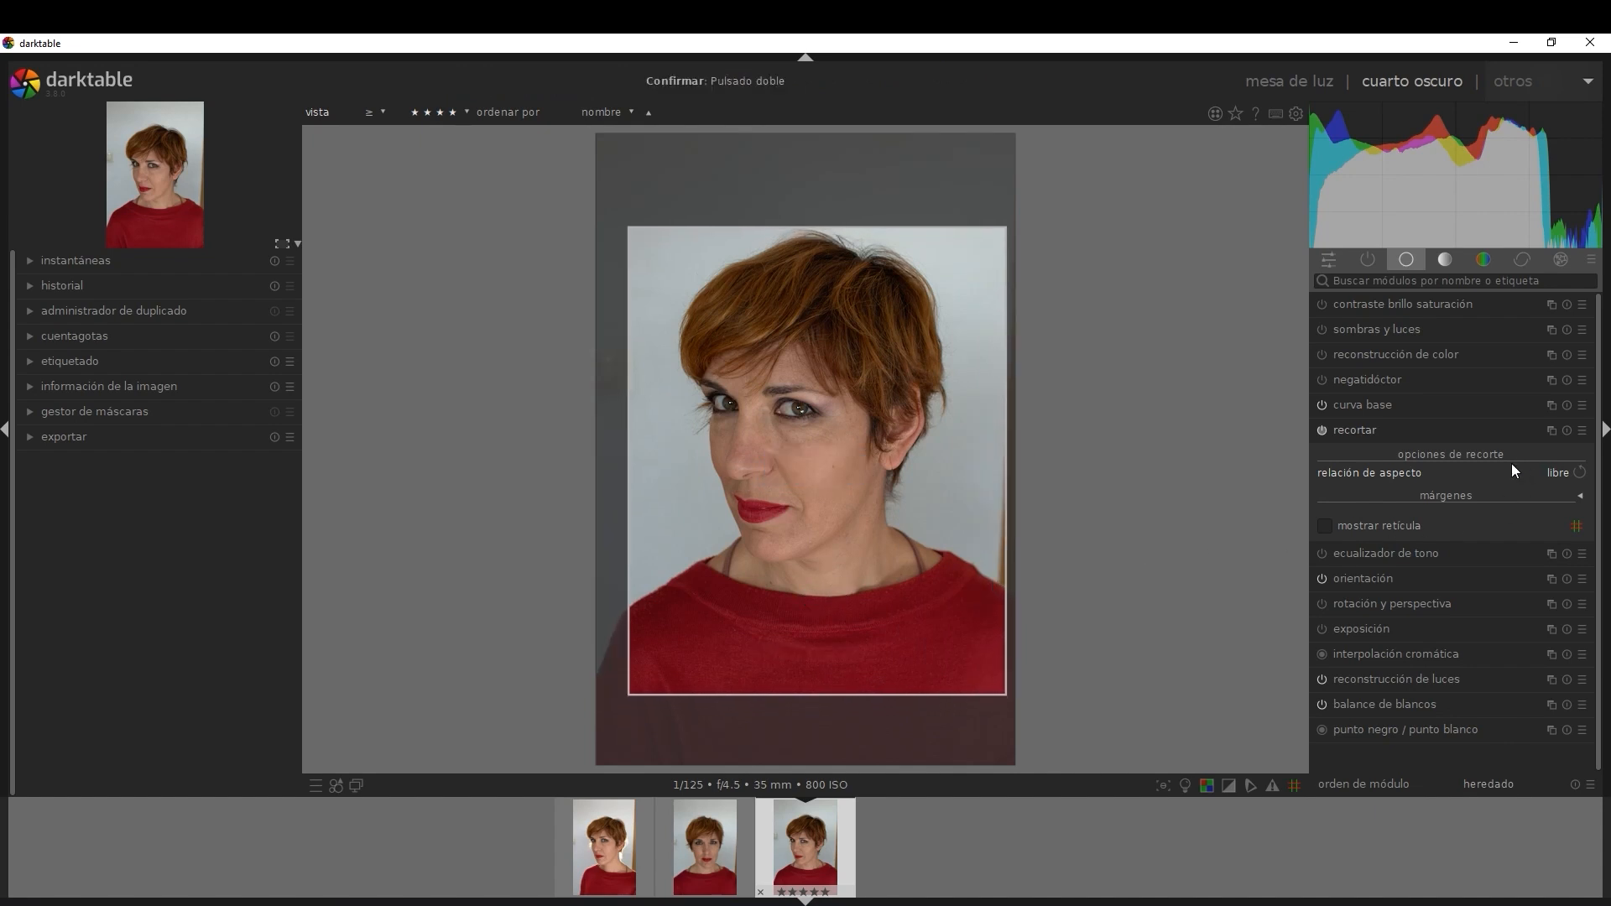
- Refine the free-ratio crop with a narrower frame, more space above the hair and more of the red sweater, and apply it
click(1562, 473)
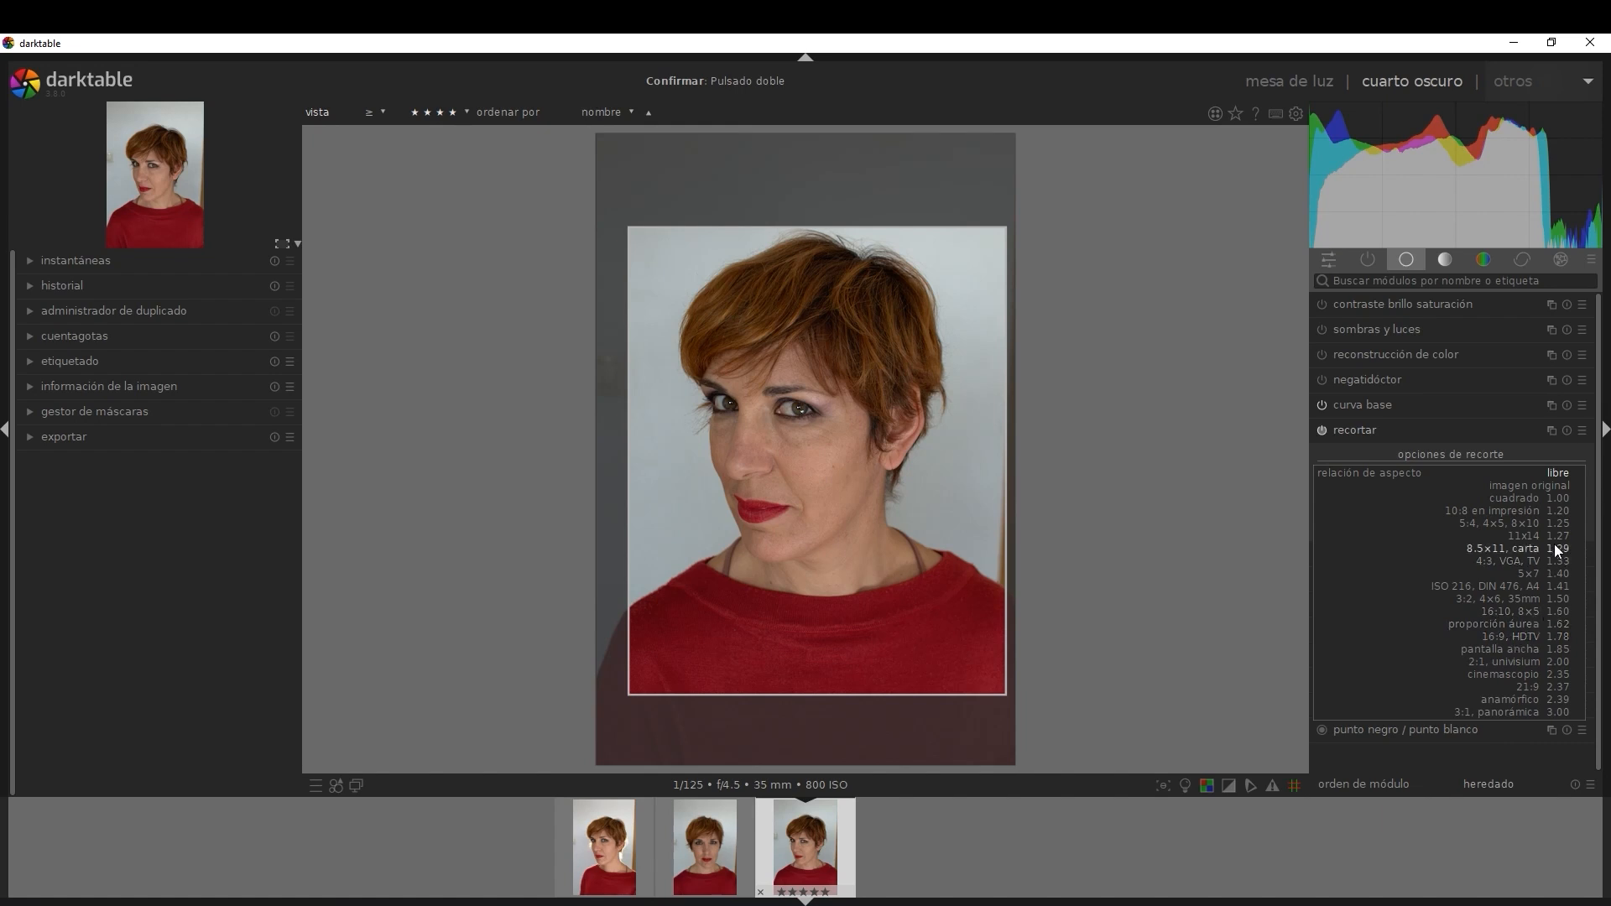
click(1558, 475)
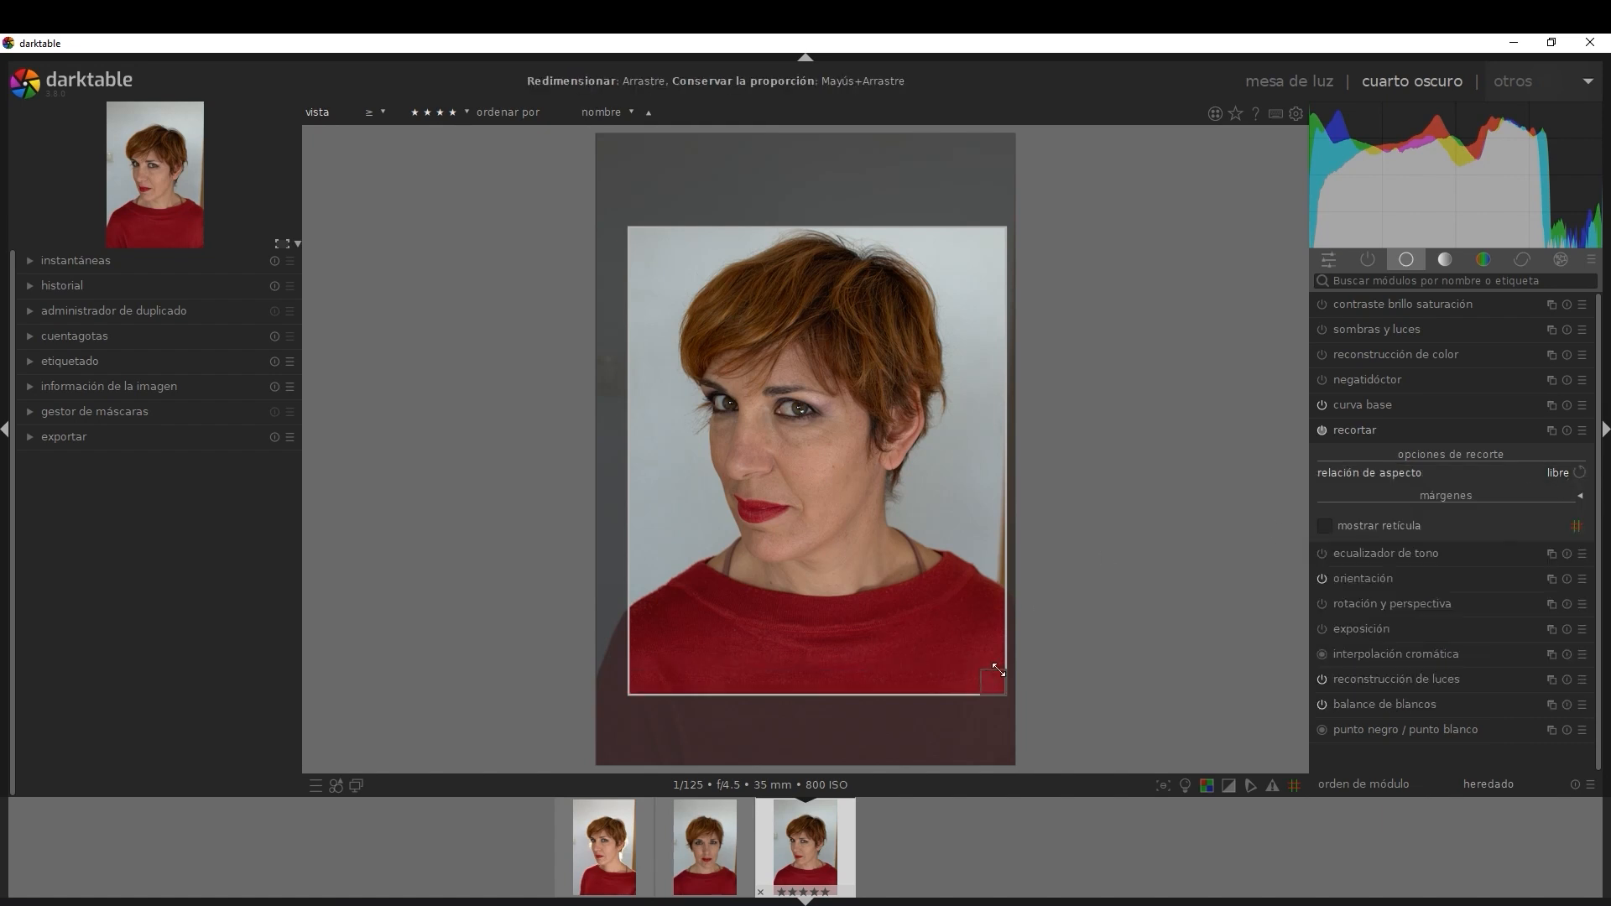
drag(995, 682, 974, 661)
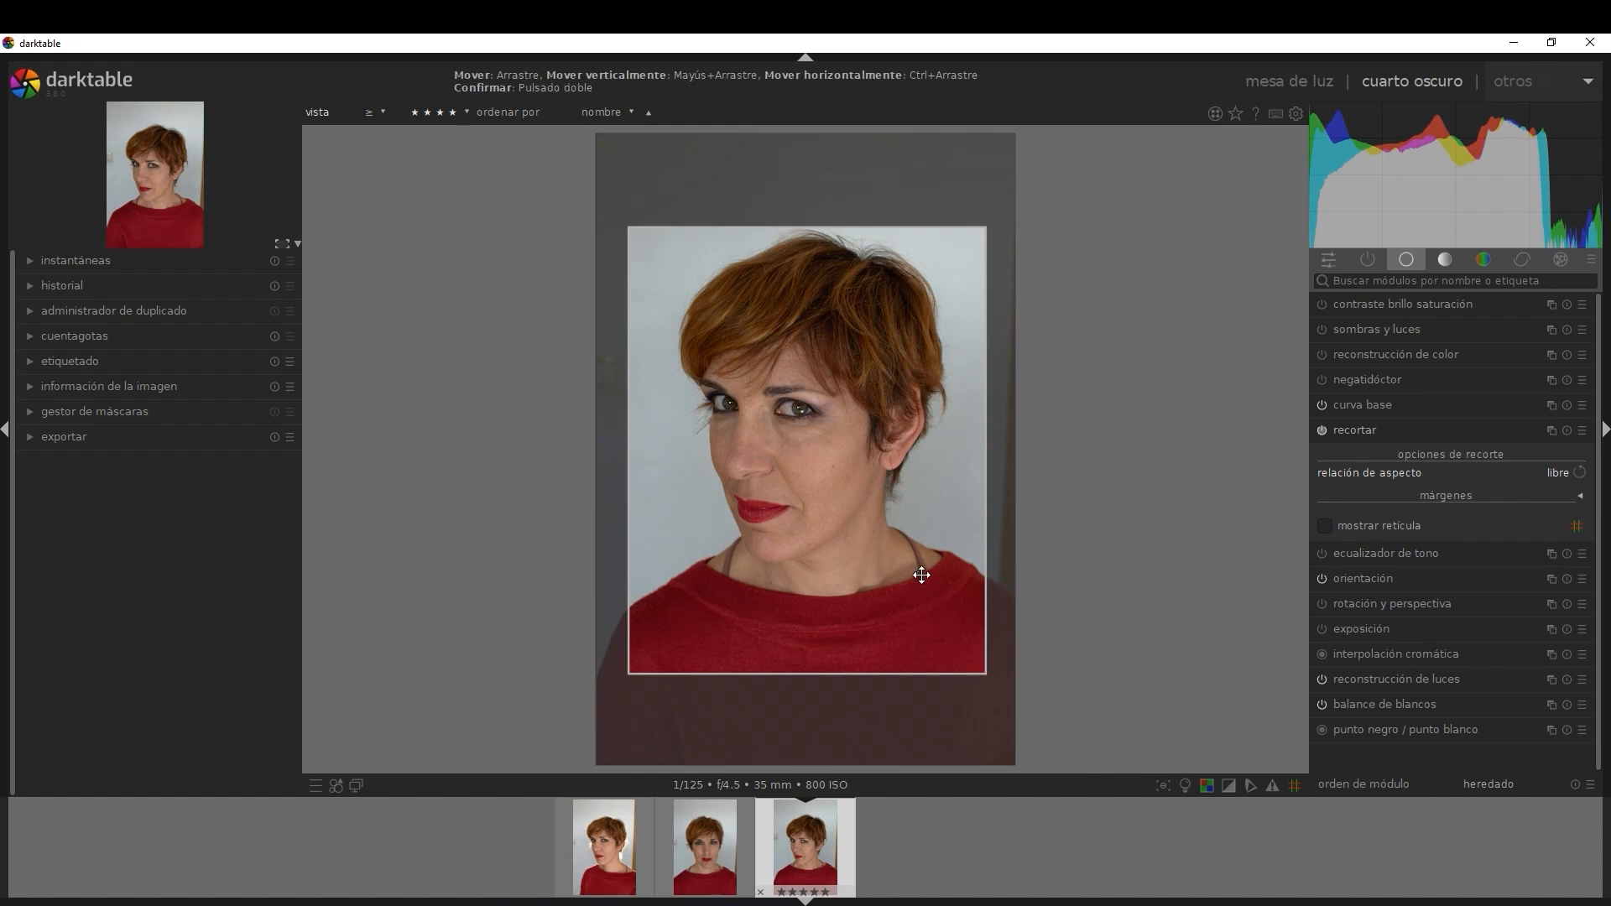
drag(921, 576, 921, 558)
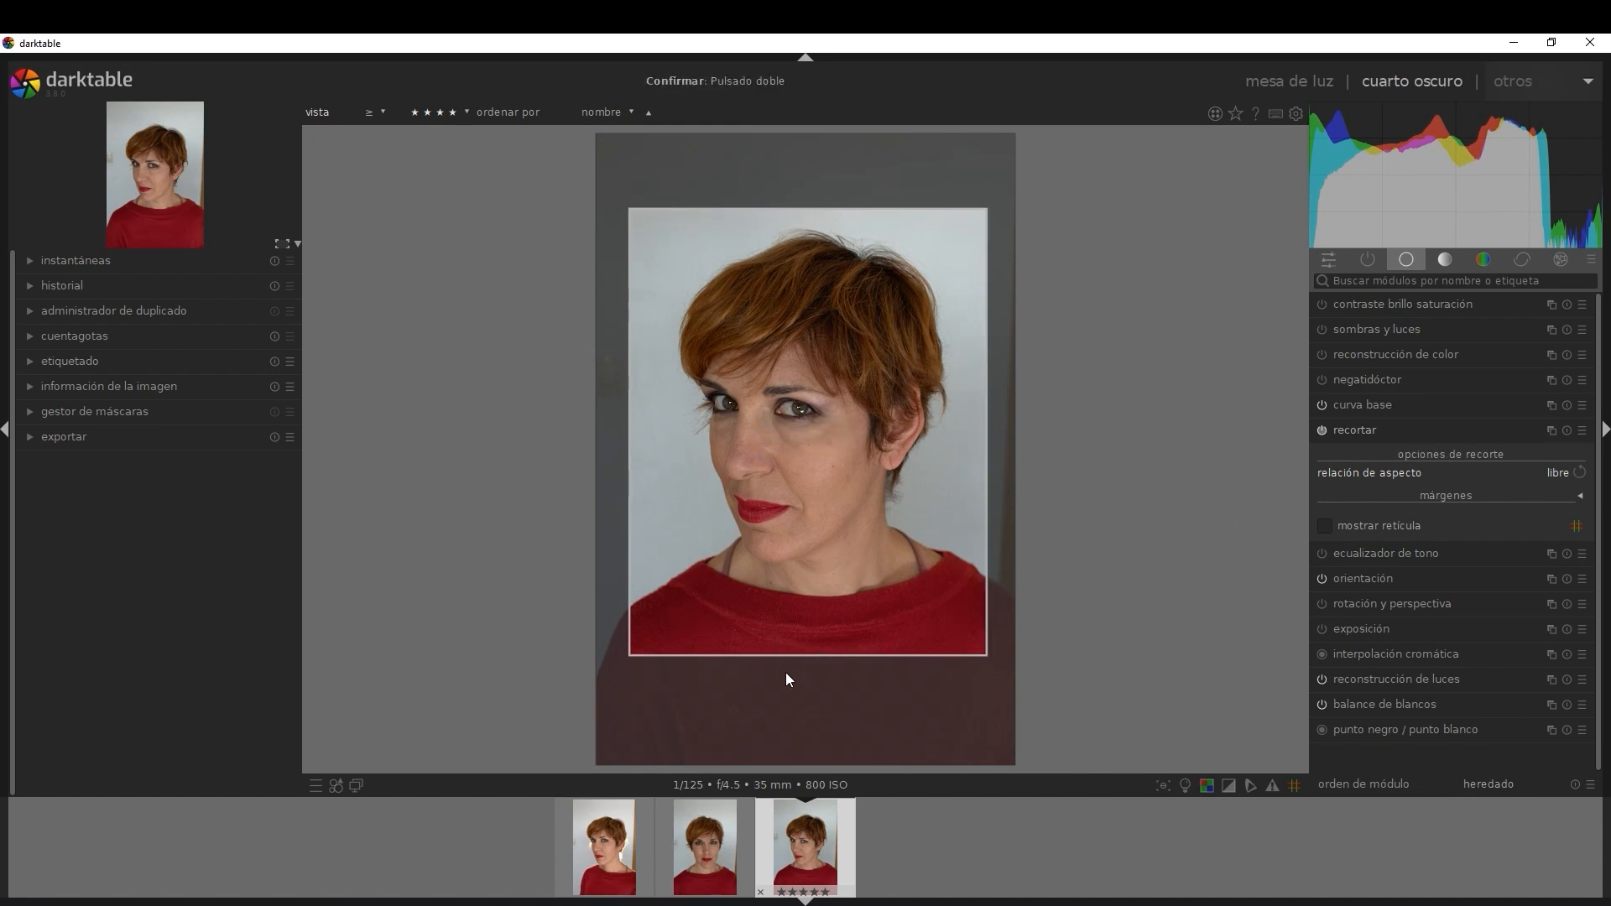
drag(851, 653, 849, 706)
drag(843, 611, 848, 615)
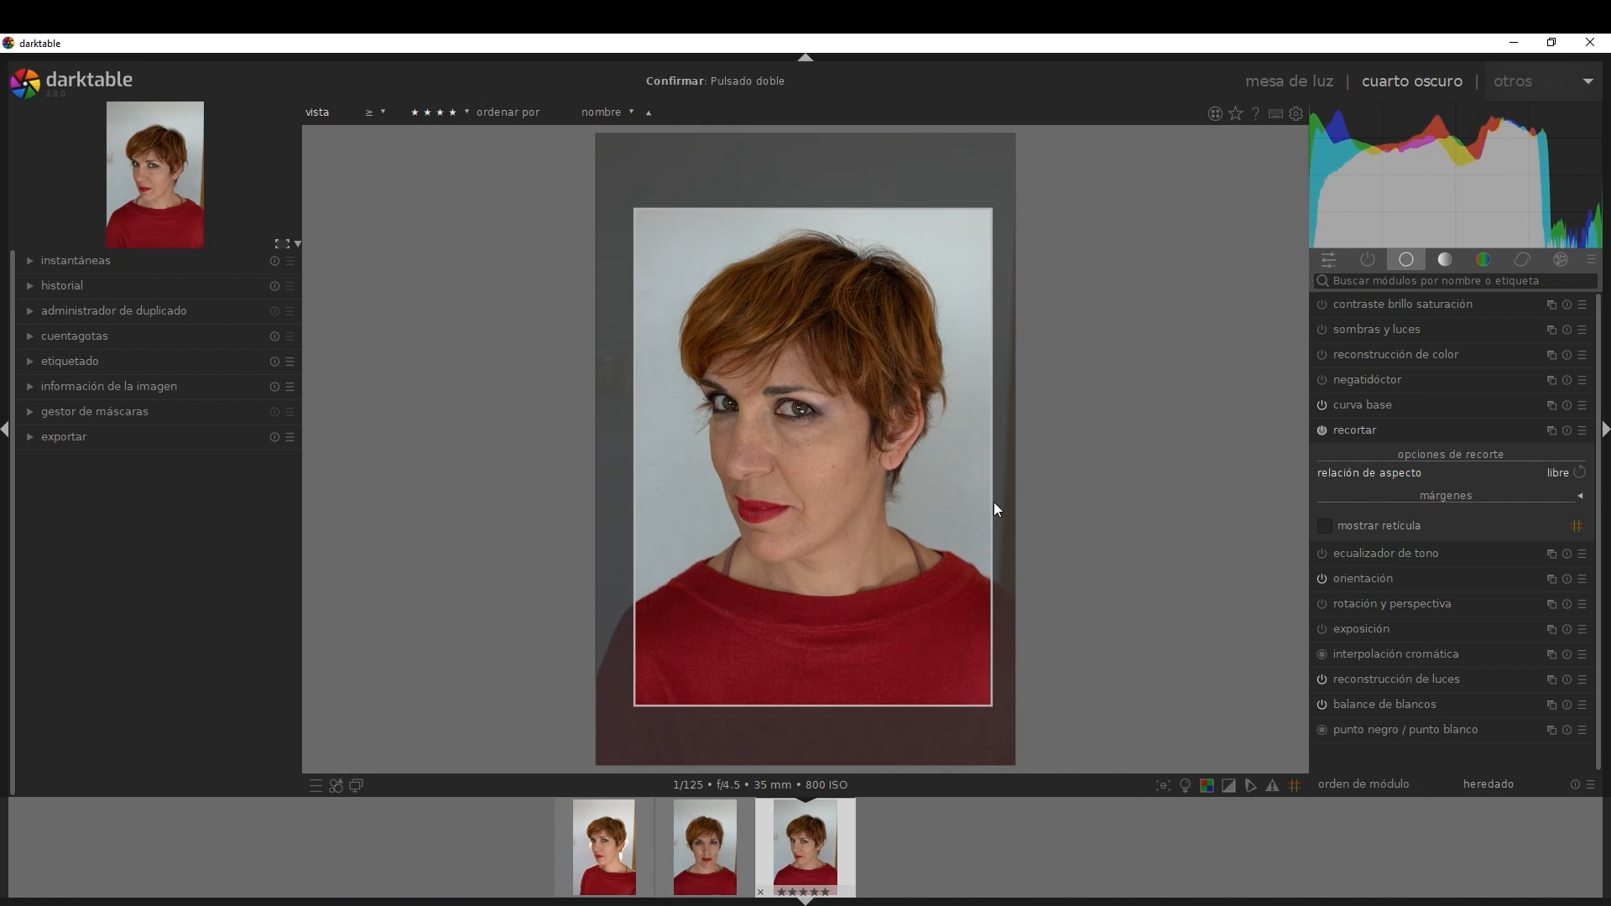
click(1381, 429)
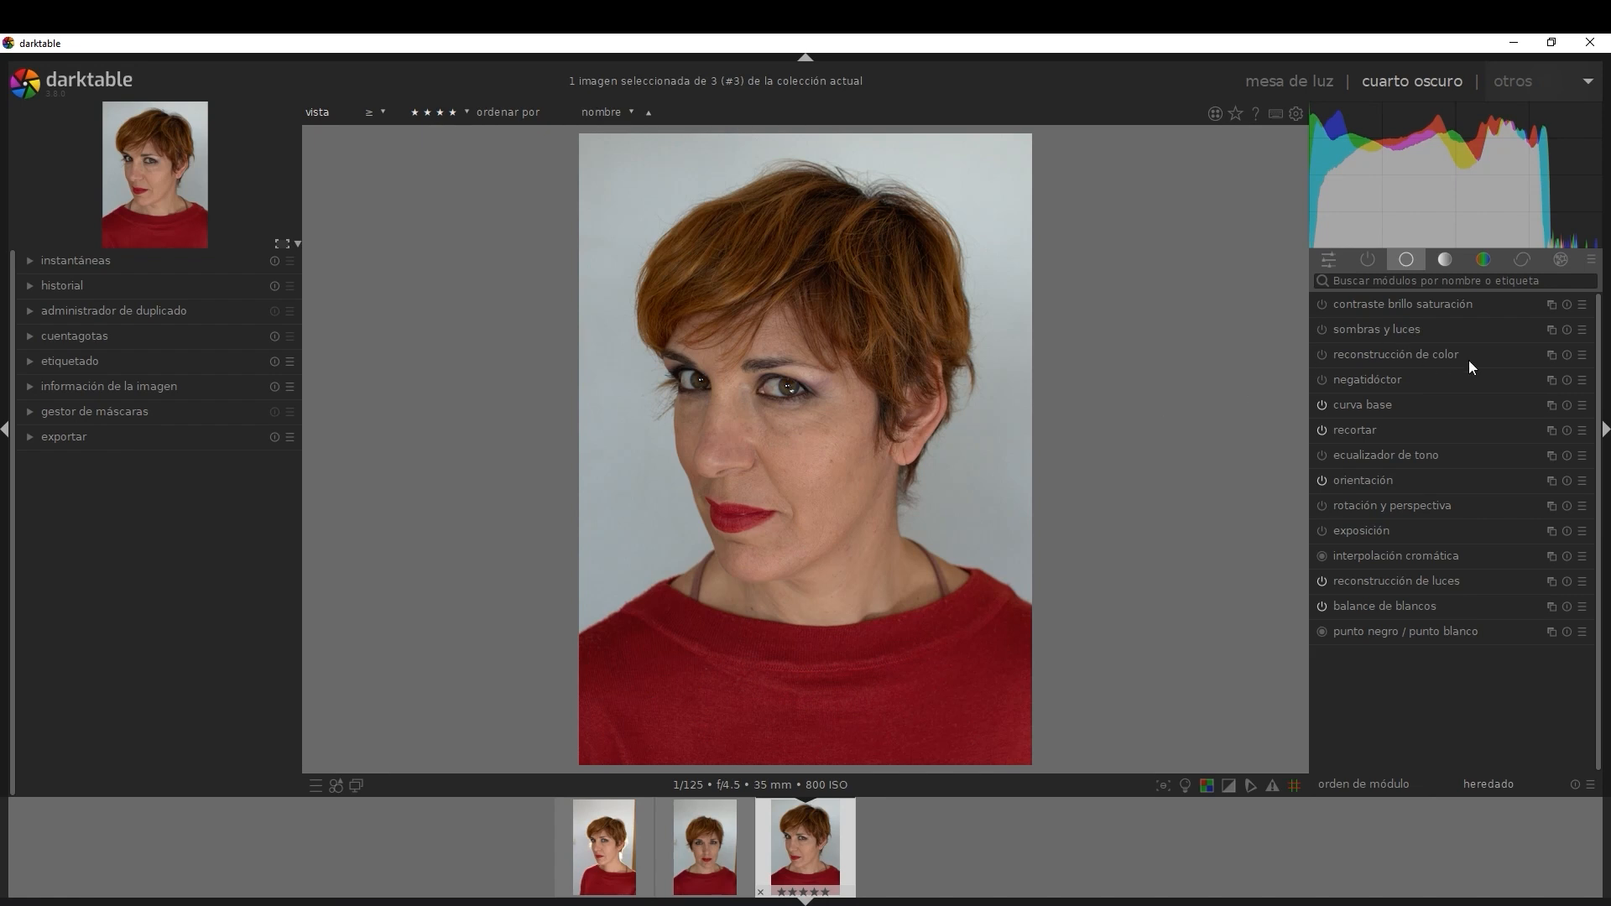
- Rotate the photo by 0.23° in the rotation and perspective module and collapse the module
click(1415, 504)
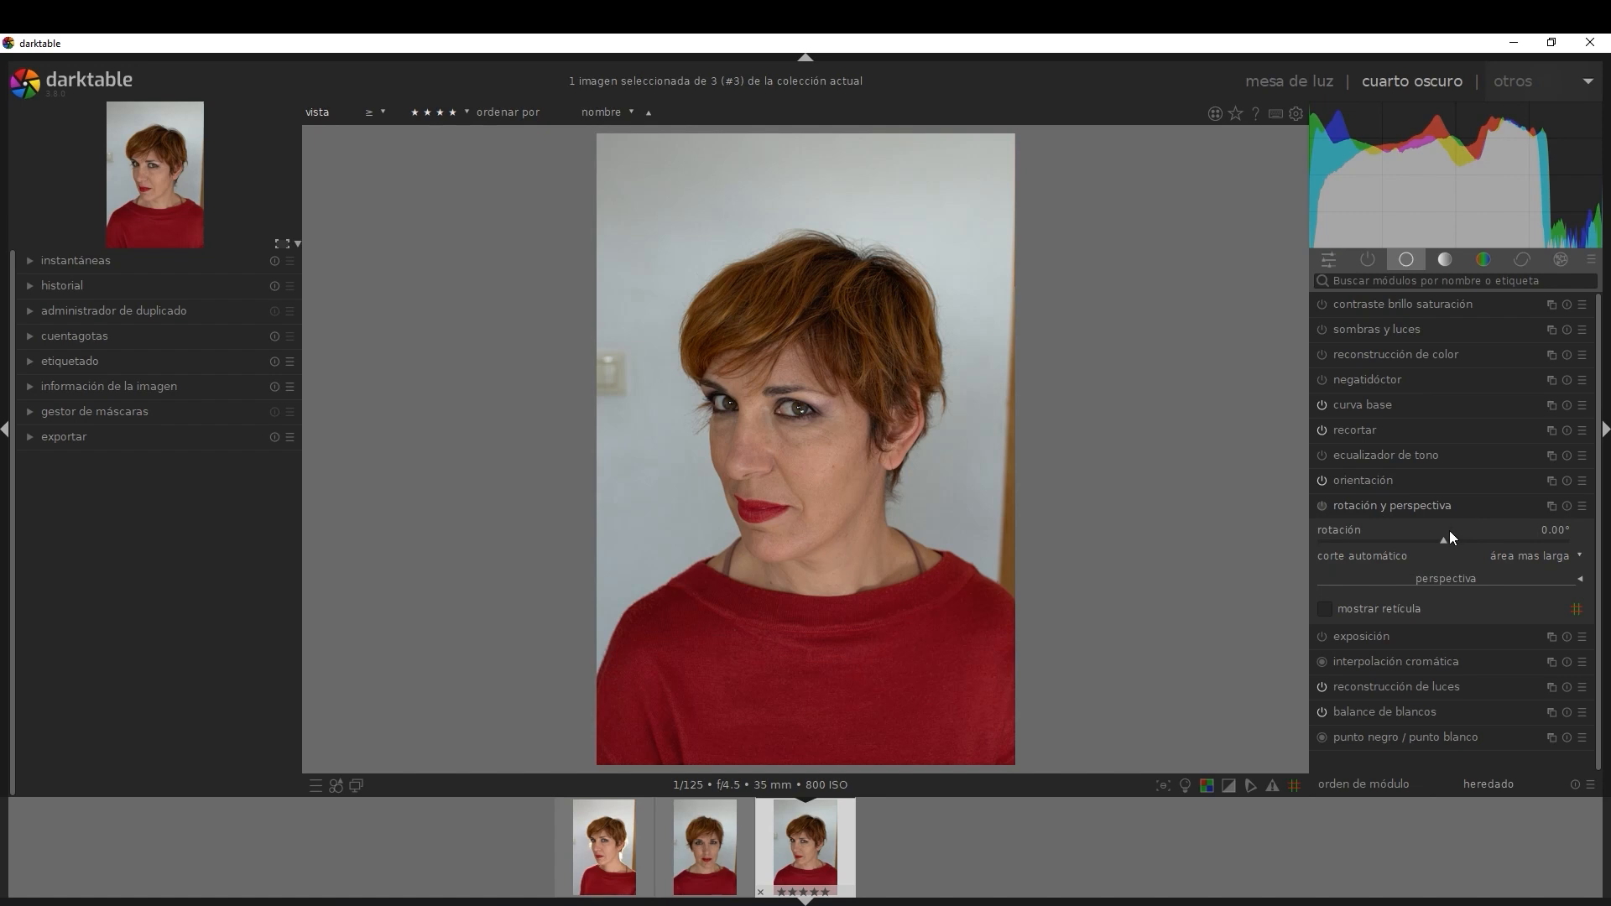
mouse_move(1441, 542)
mouse_down()
mouse_move(1397, 547)
mouse_move(1496, 549)
mouse_move(1446, 545)
mouse_up()
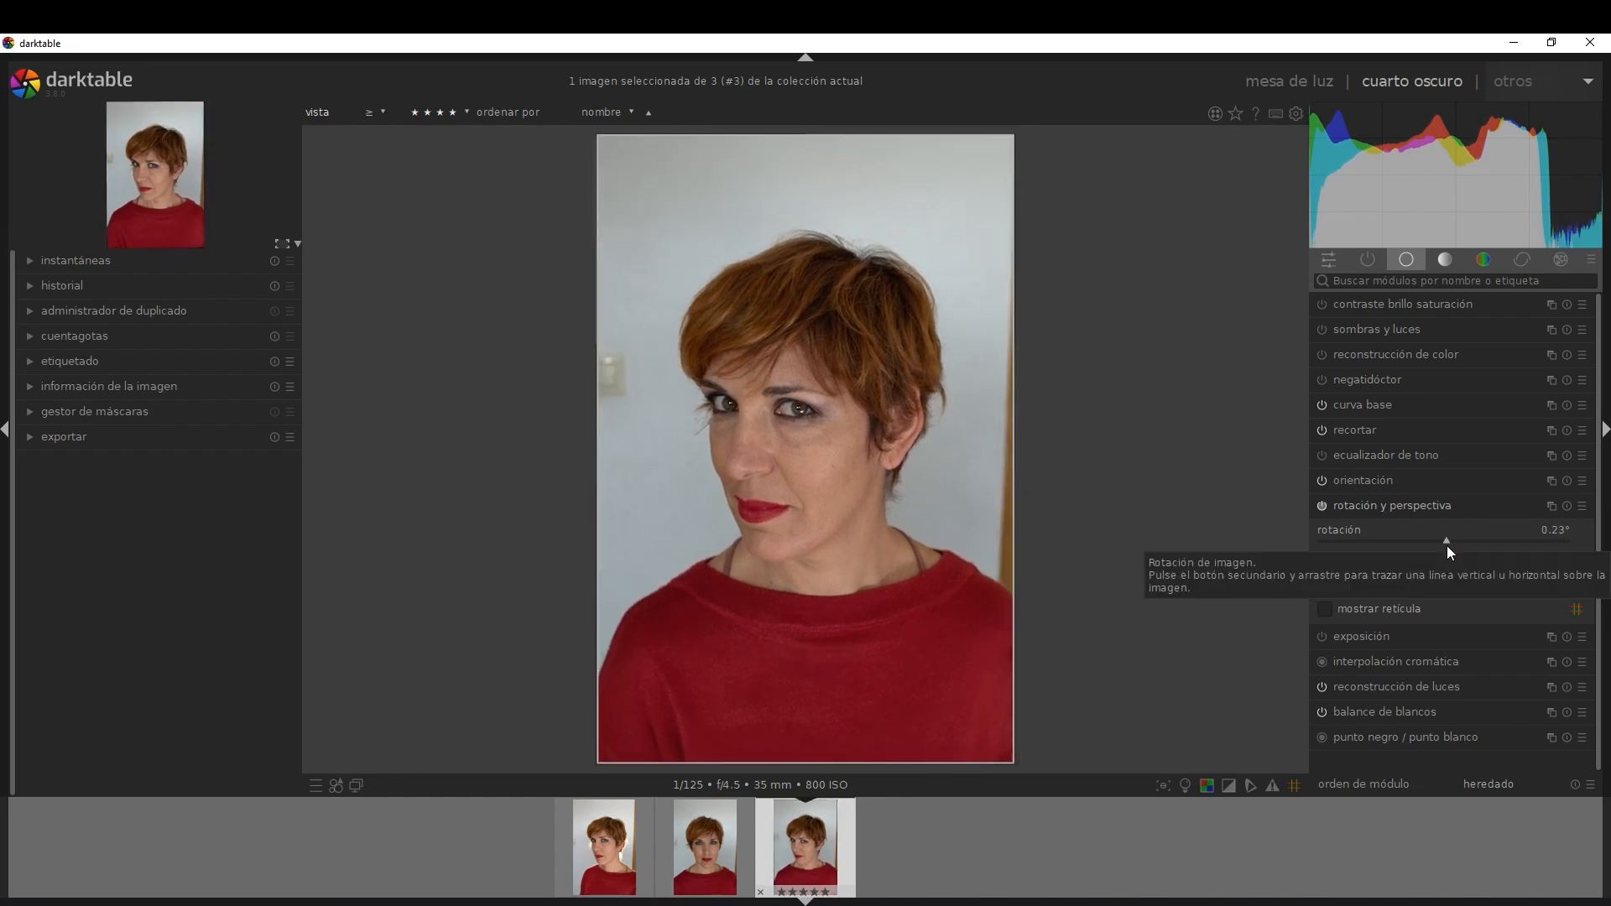
click(1411, 507)
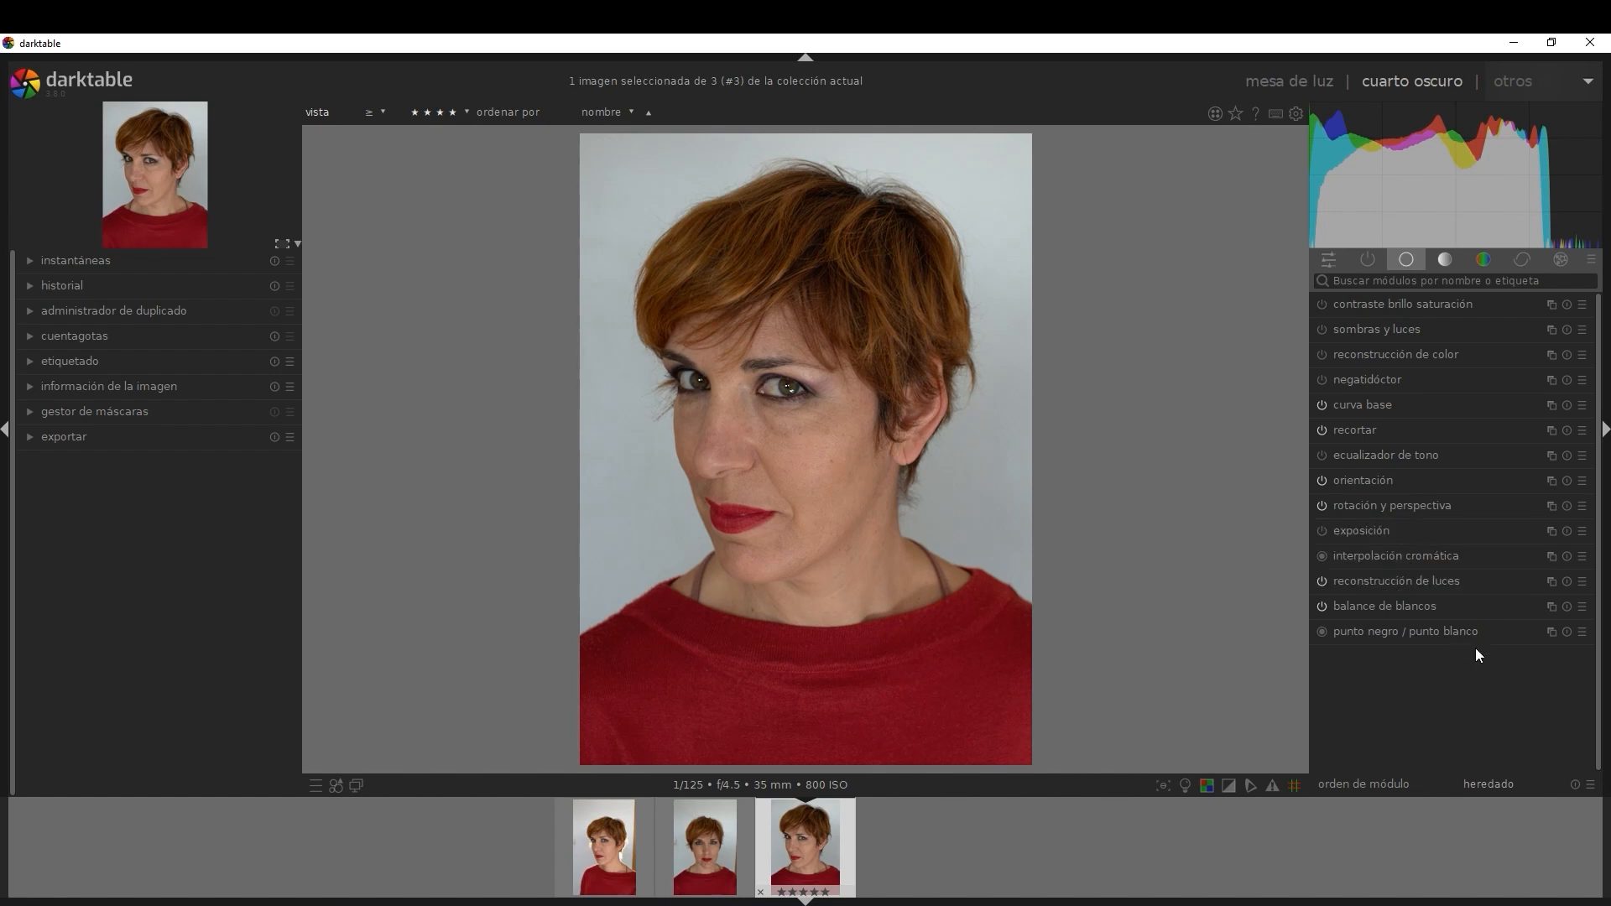
- Try cooler white balance temperatures of 4357 K and 4817 K, and reset the white balance module
click(1421, 604)
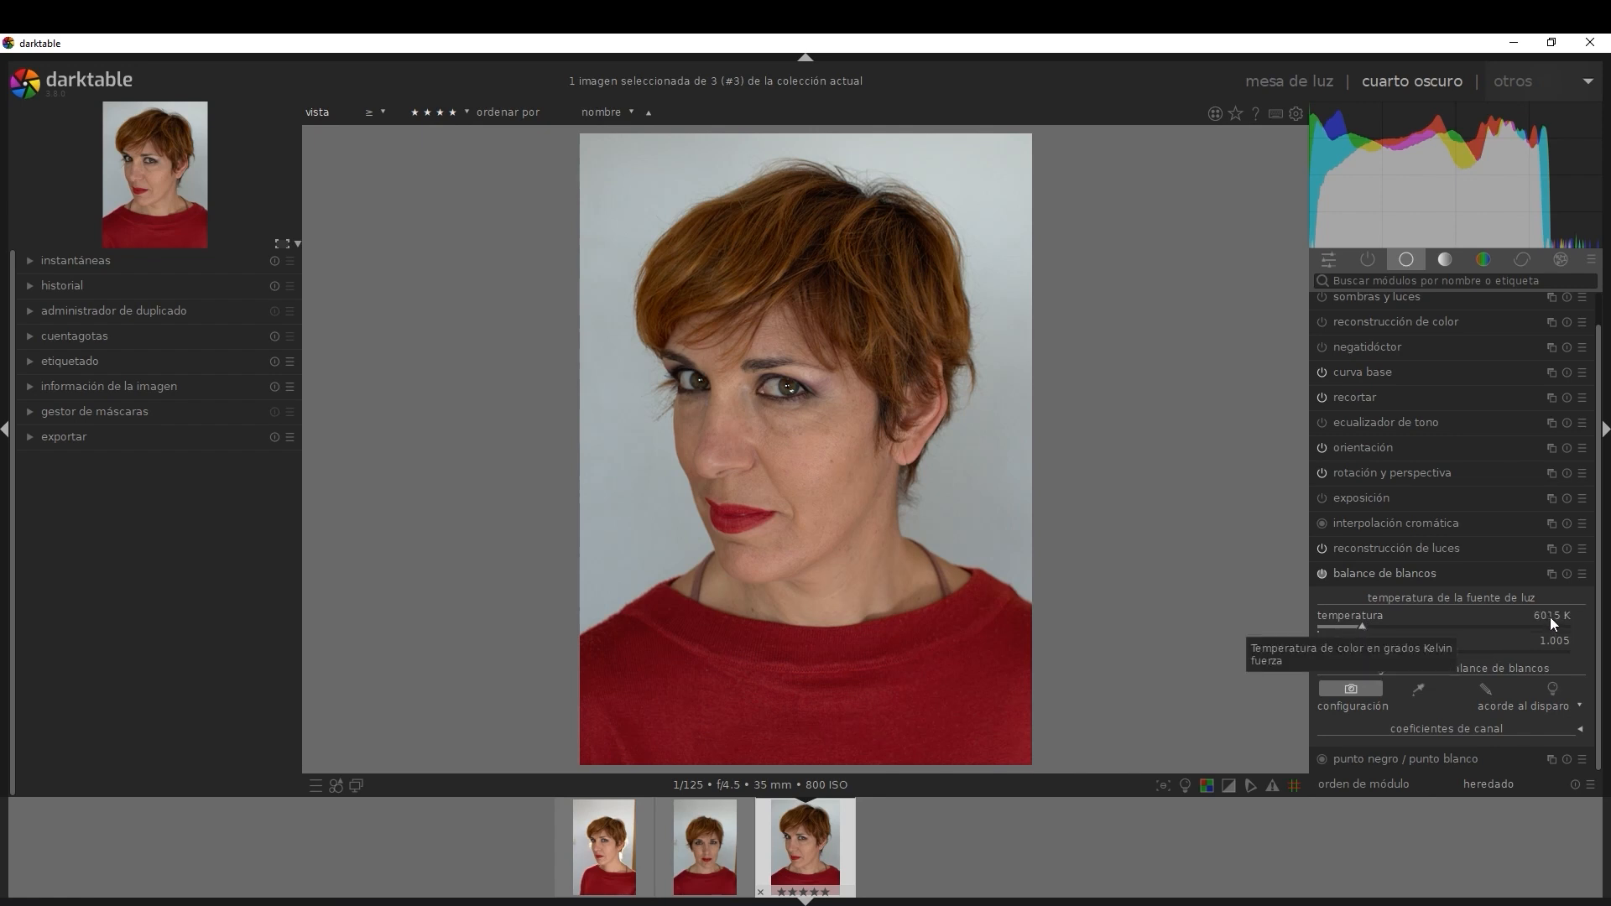
mouse_move(1367, 628)
mouse_down()
mouse_move(1425, 629)
mouse_move(1343, 625)
mouse_up()
click(1376, 628)
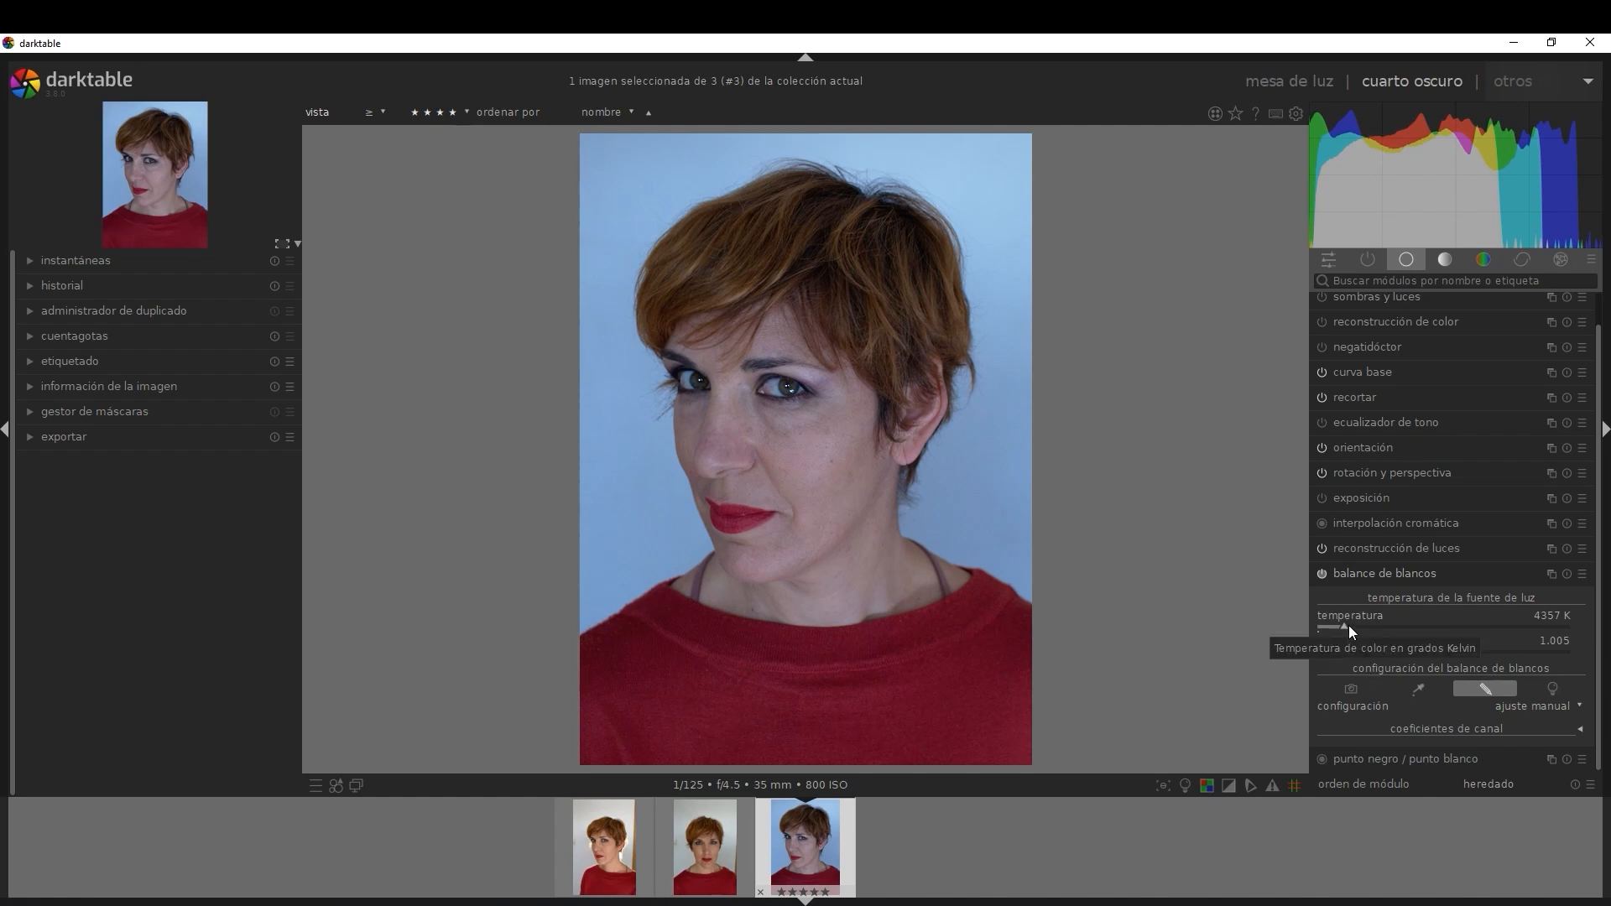
drag(1350, 631, 1349, 629)
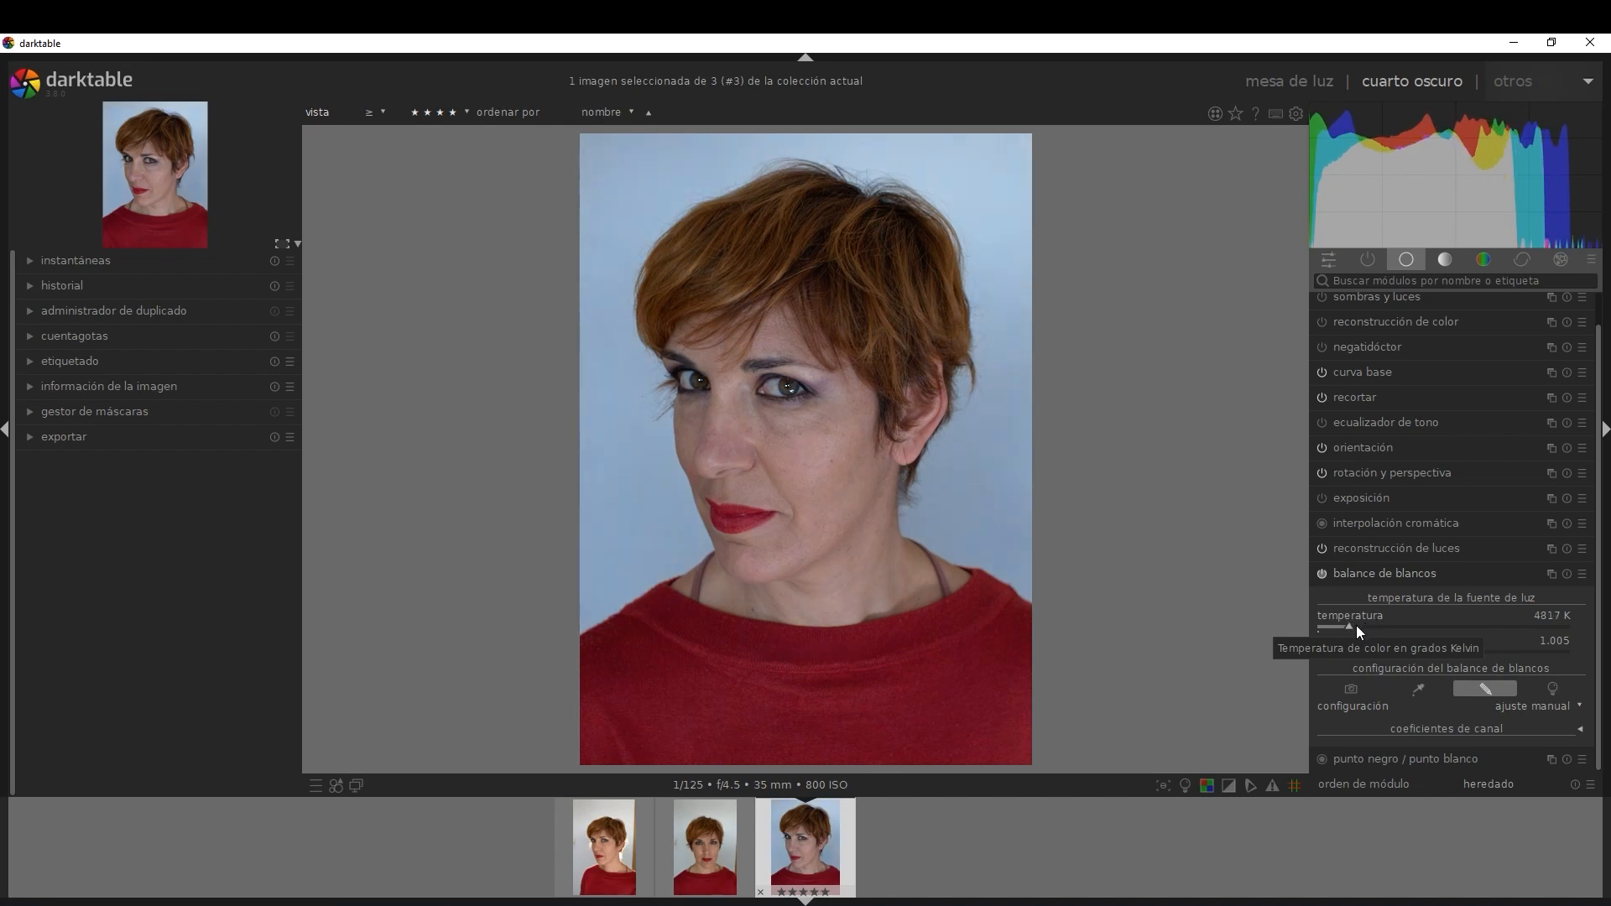
click(1565, 574)
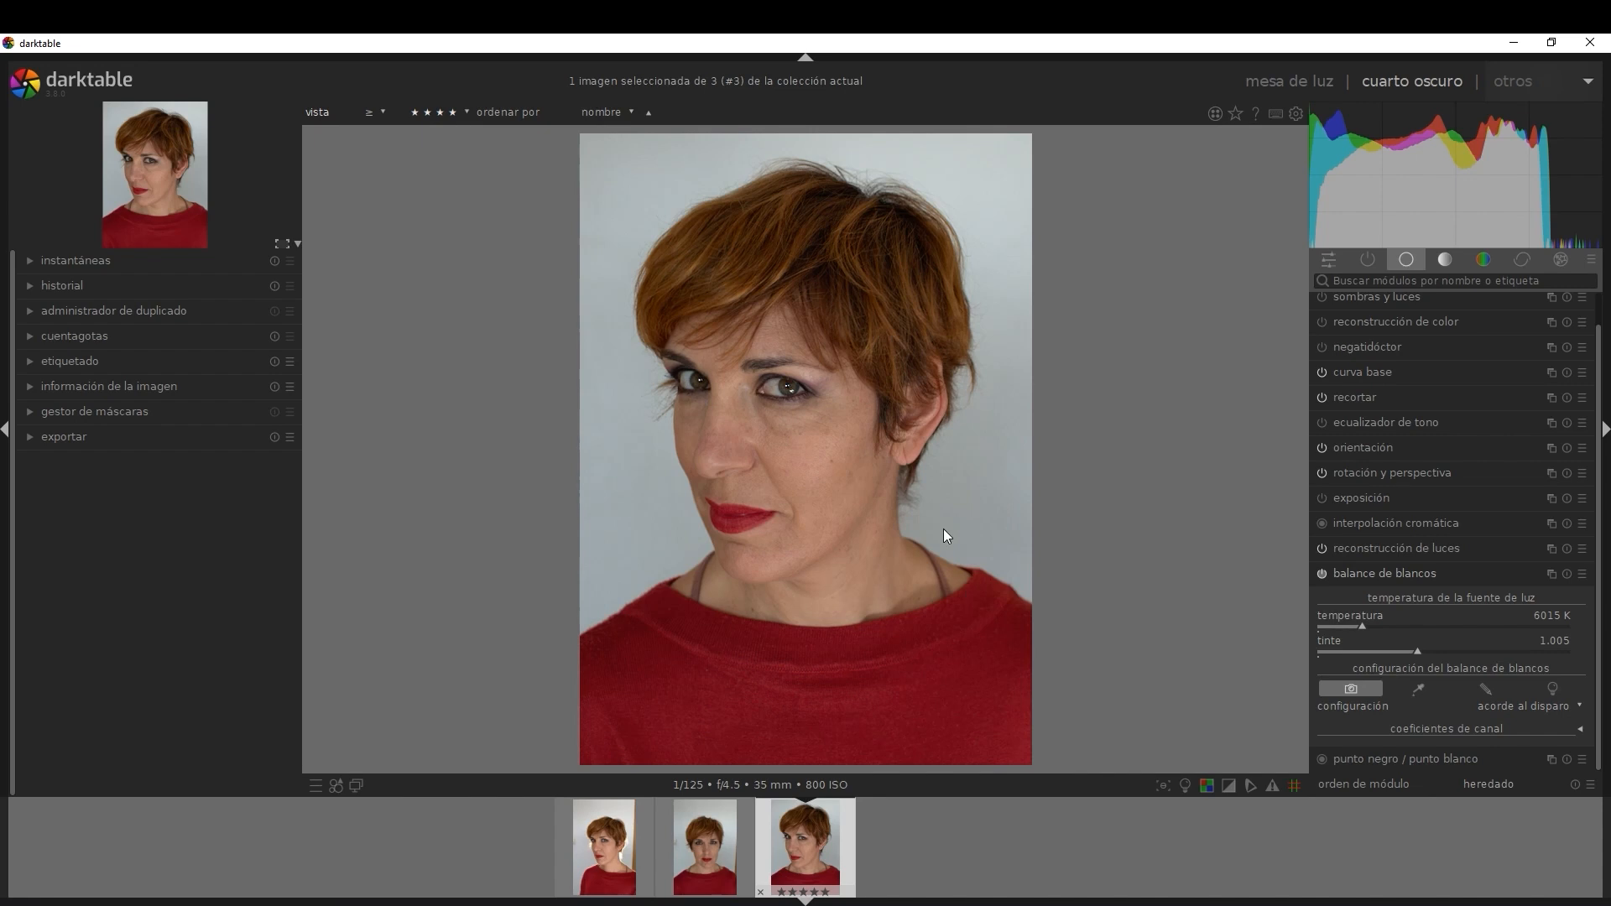
- Set the white balance from a small area of the grey wall beside the woman's neck and collapse the module
click(1417, 689)
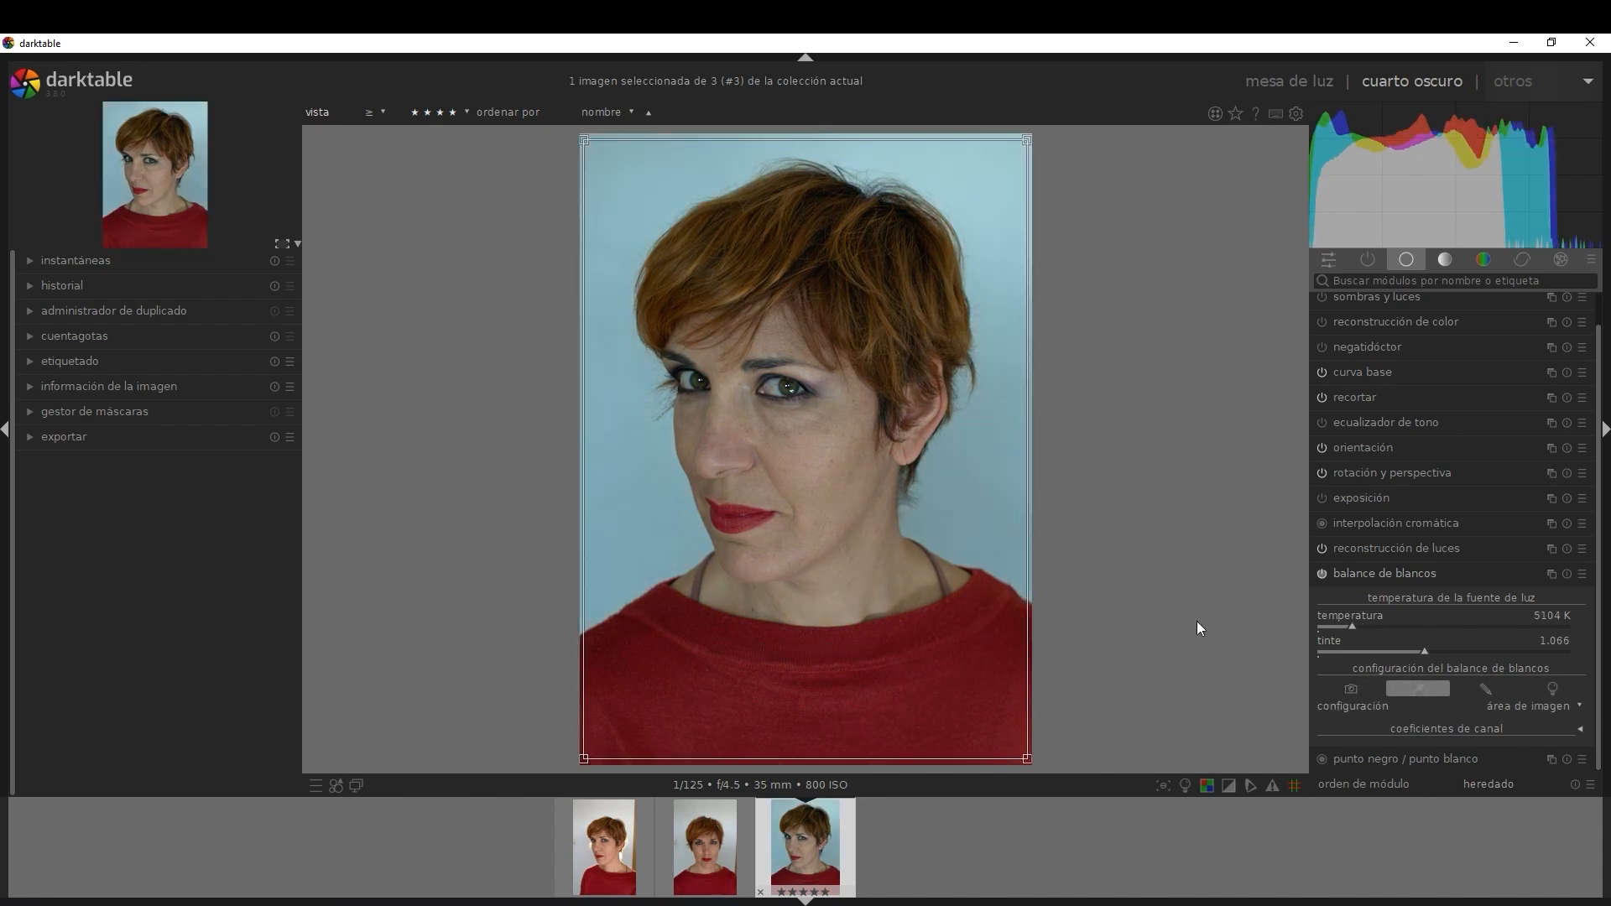
drag(947, 457, 997, 512)
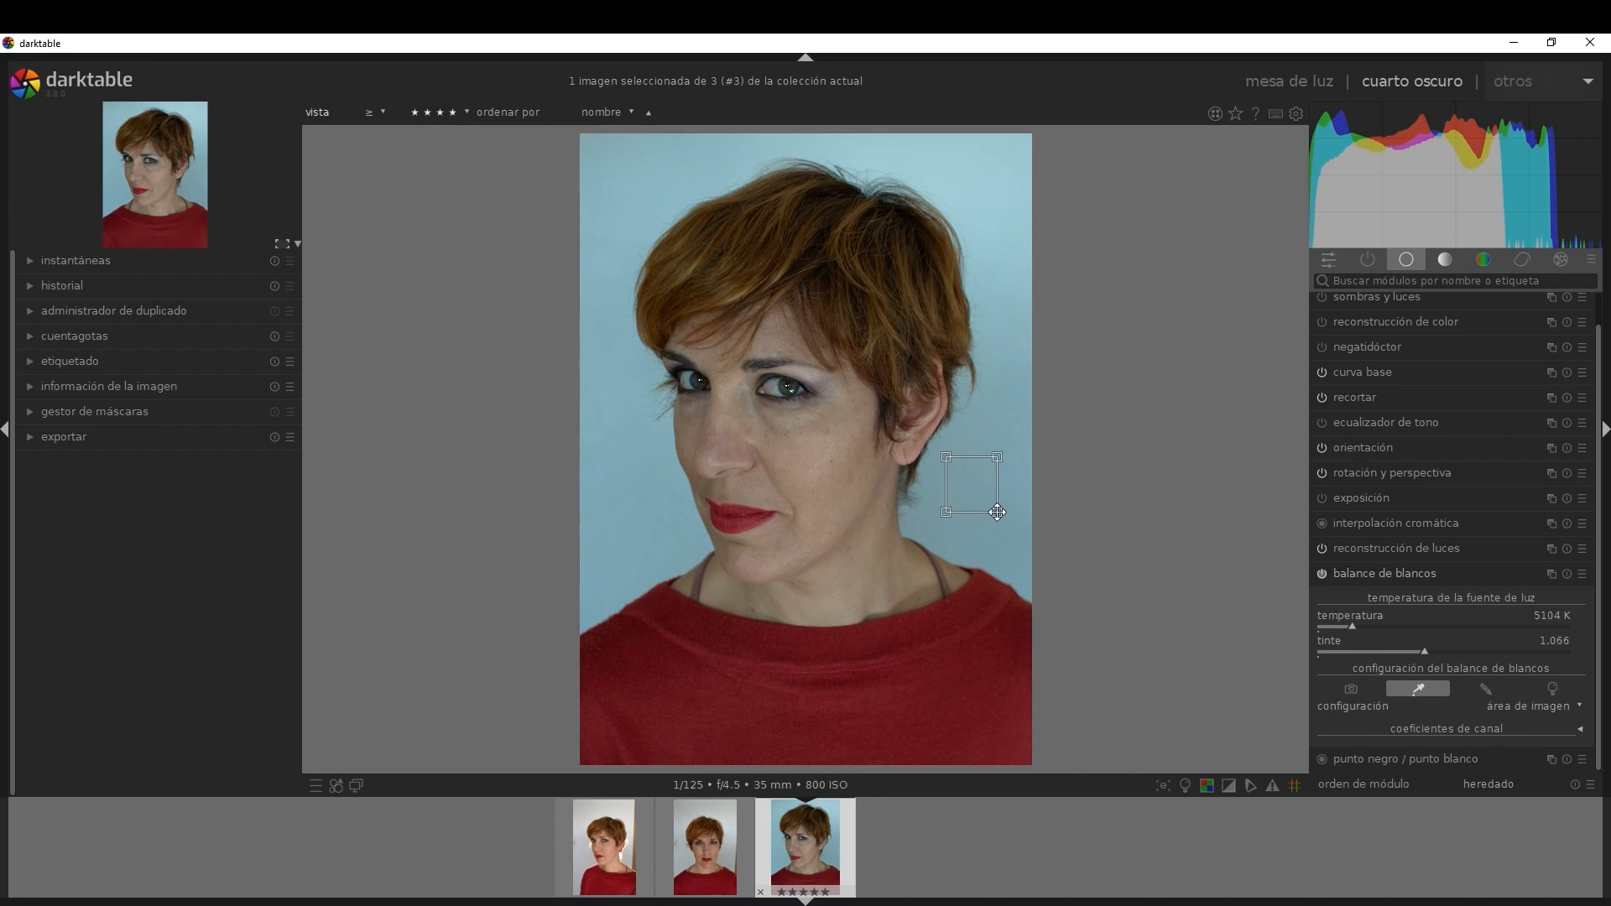
drag(997, 512, 996, 512)
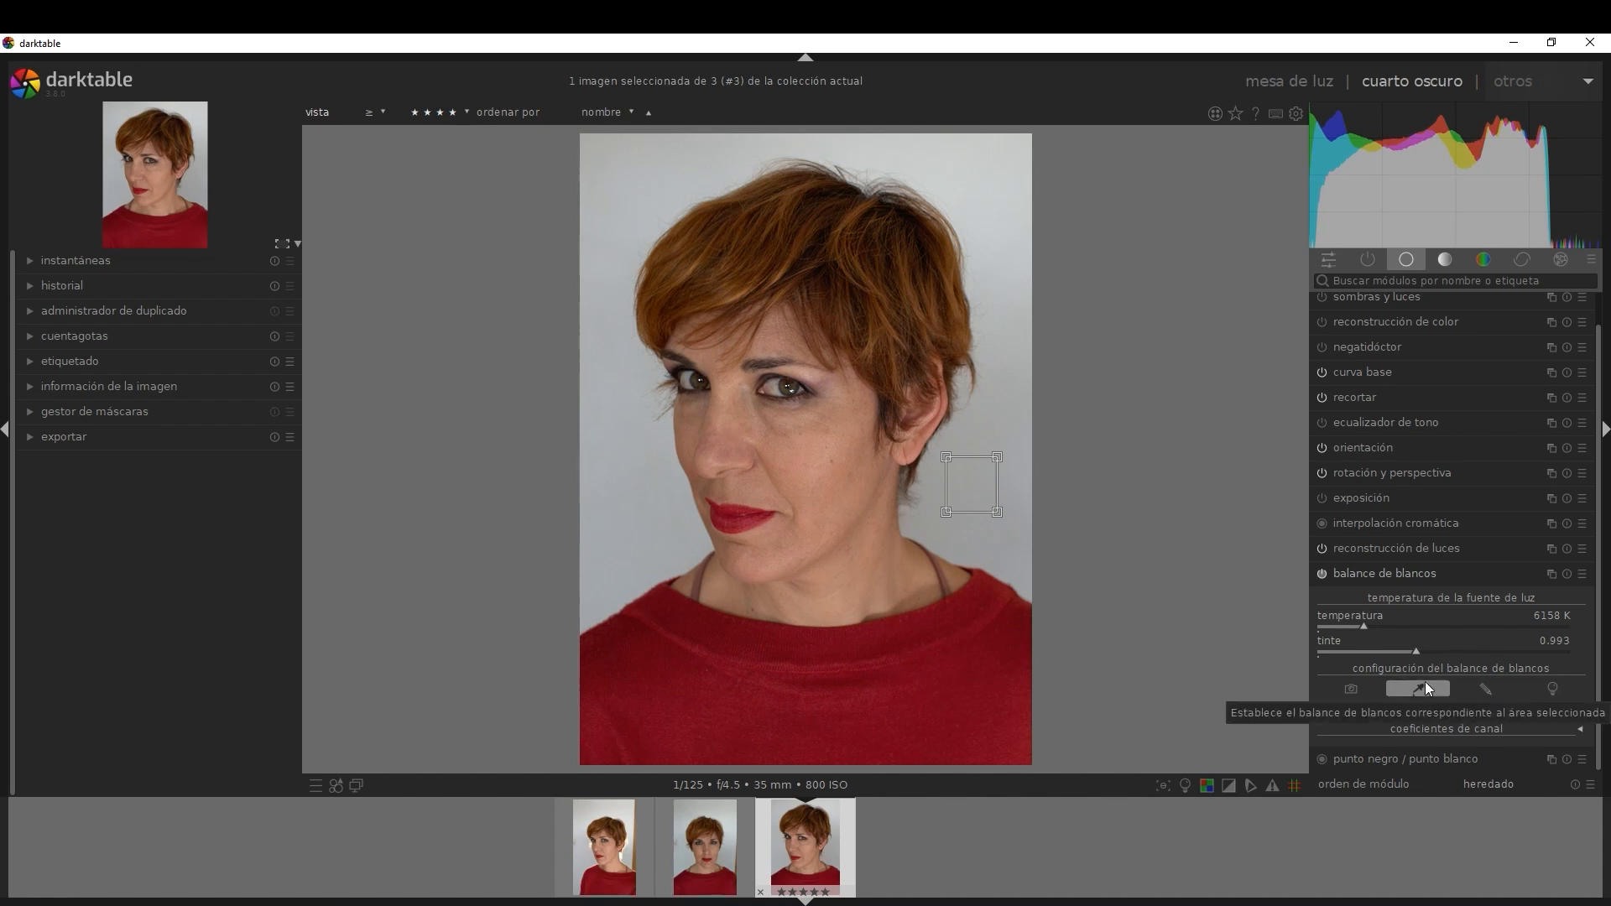
click(1409, 579)
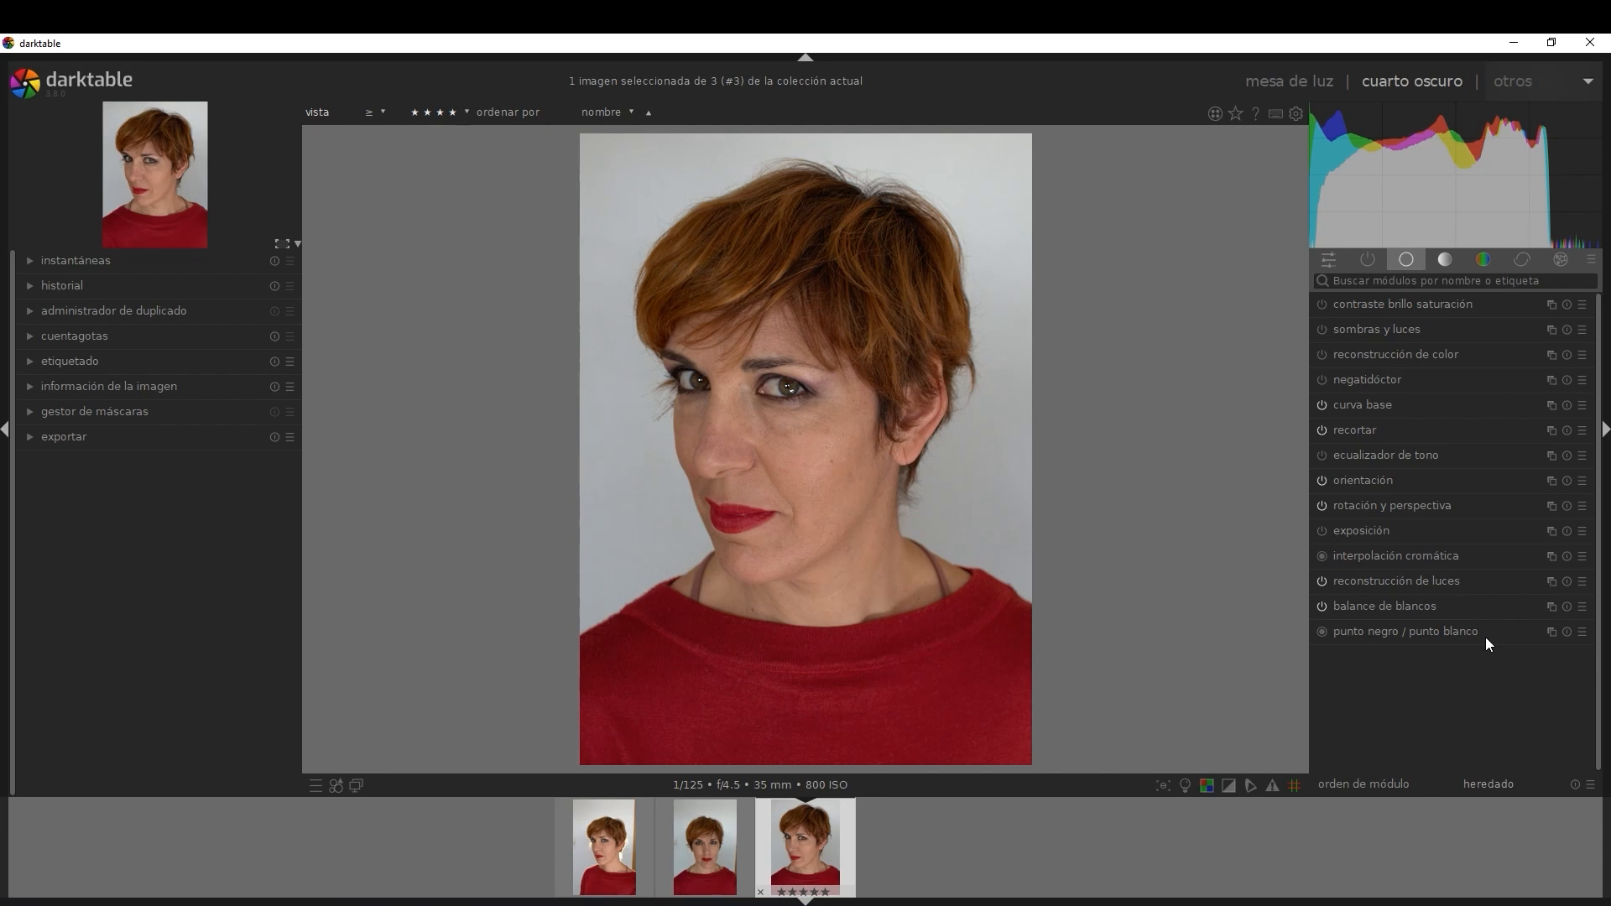
- Raise the exposure to 0.95 EV after trying stronger corrections against the histogram, and collapse the exposure module
click(1376, 534)
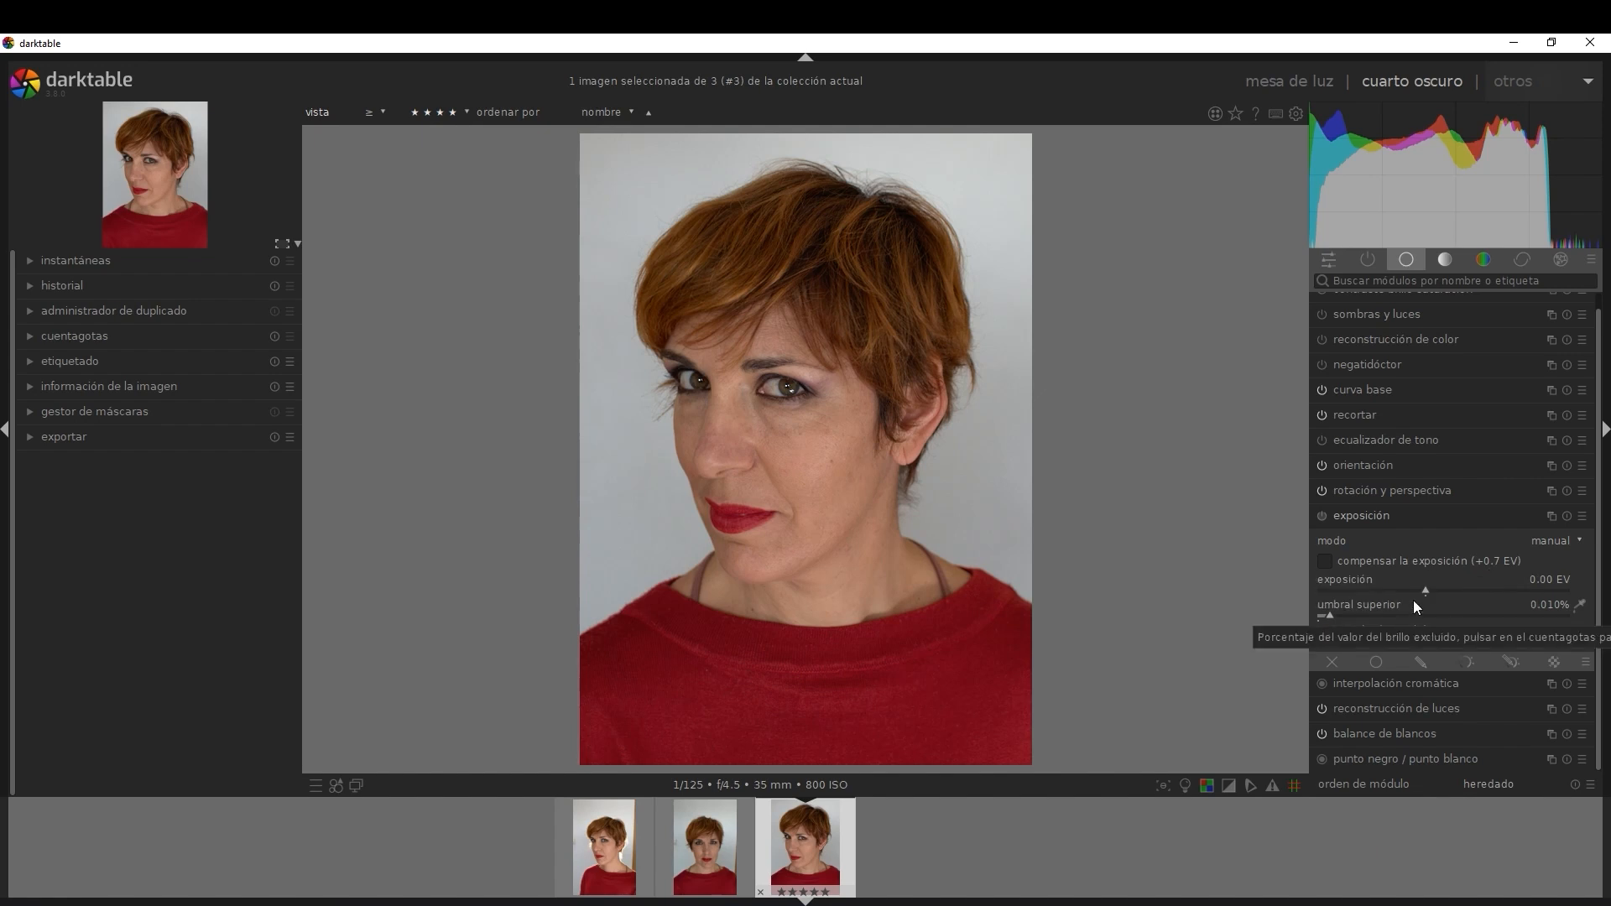
mouse_move(1426, 589)
mouse_down()
mouse_move(1451, 591)
mouse_move(1403, 591)
mouse_move(1426, 592)
mouse_up()
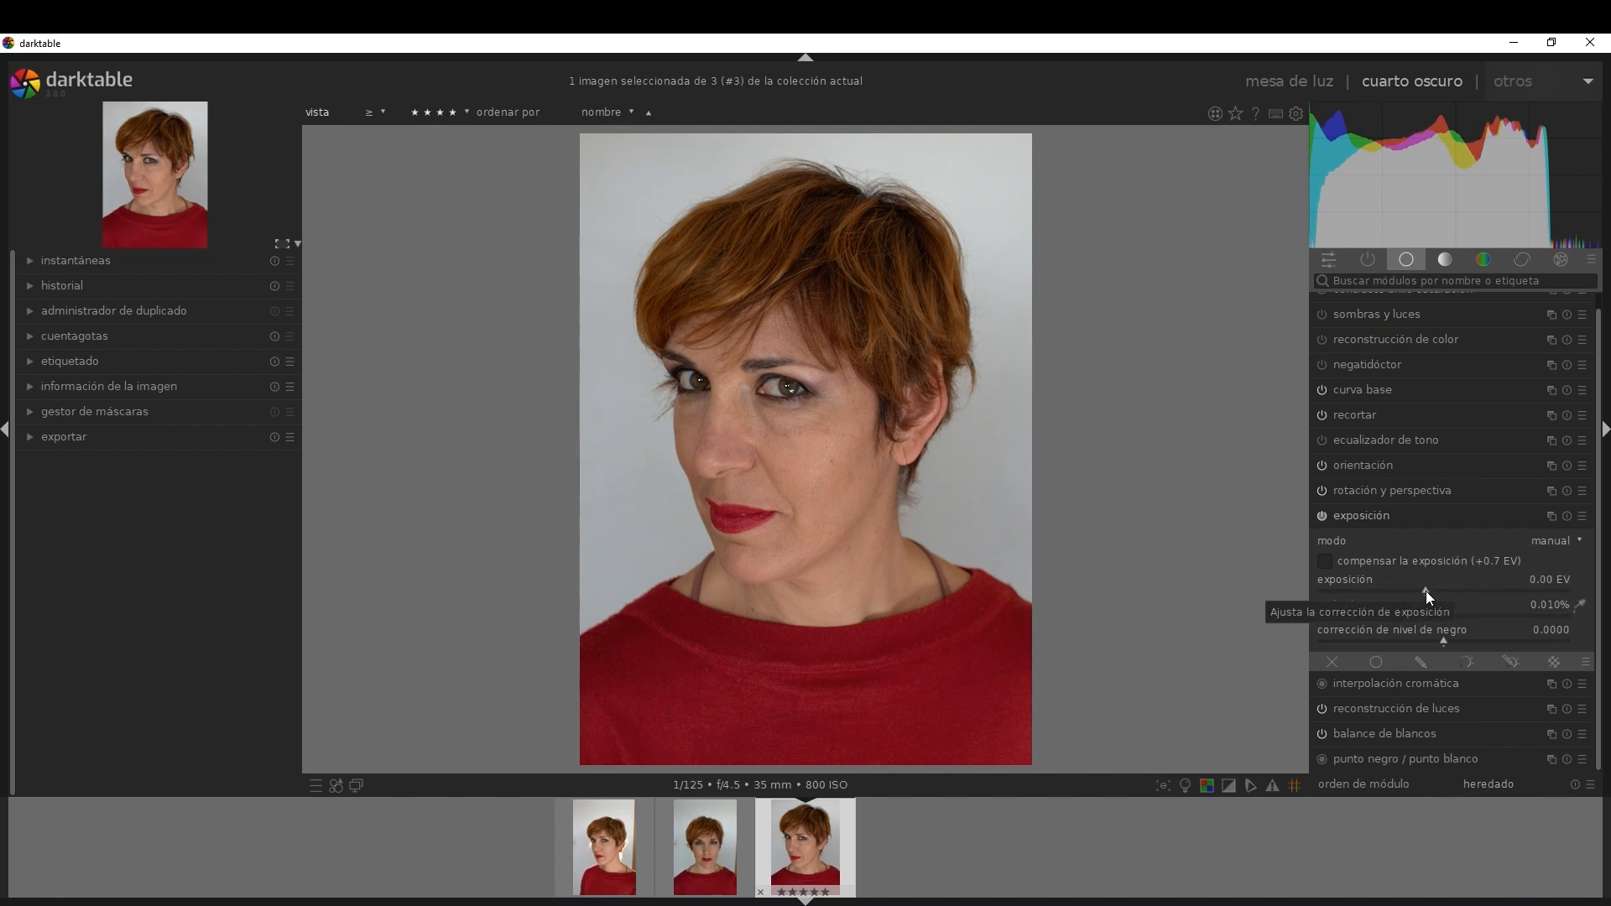
drag(1426, 591, 1498, 593)
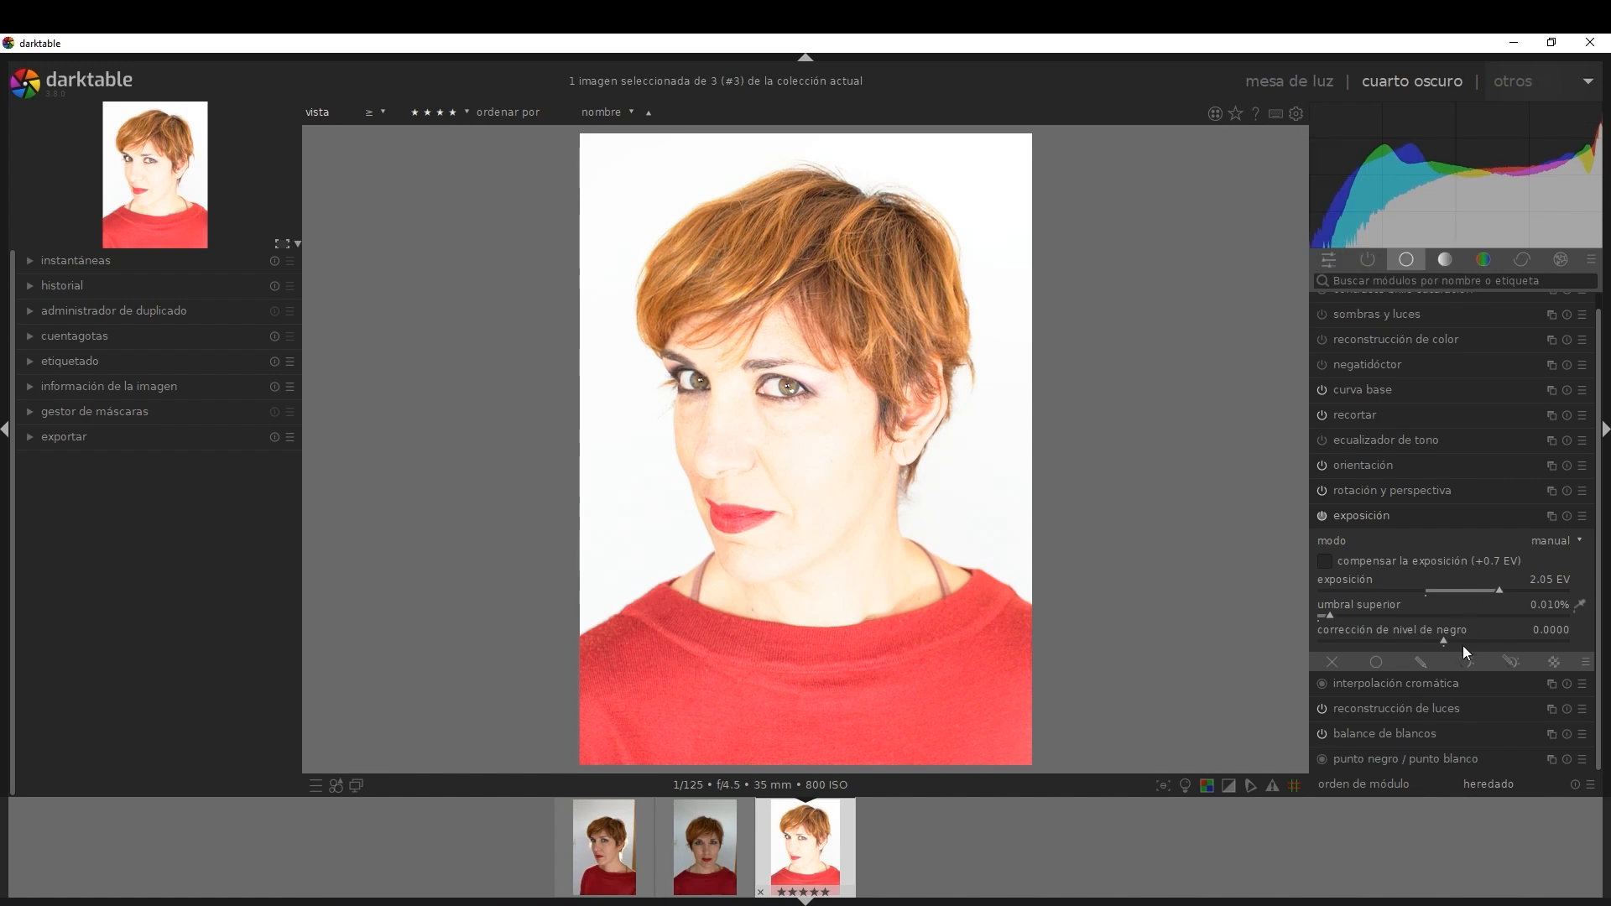
drag(1496, 589, 1462, 586)
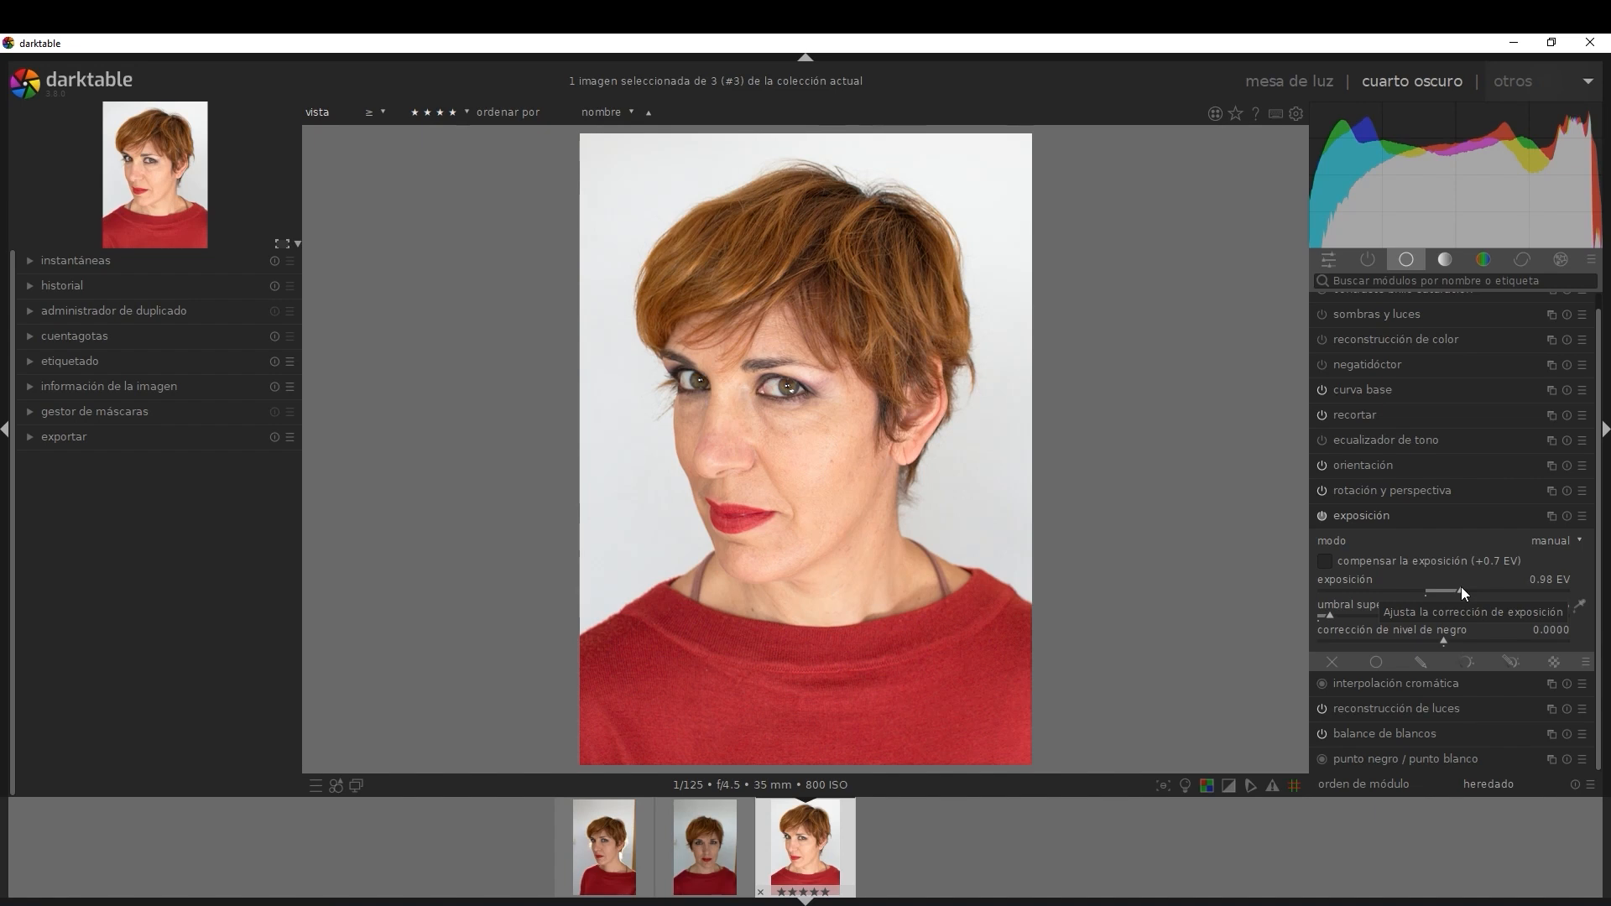
drag(1459, 587, 1463, 591)
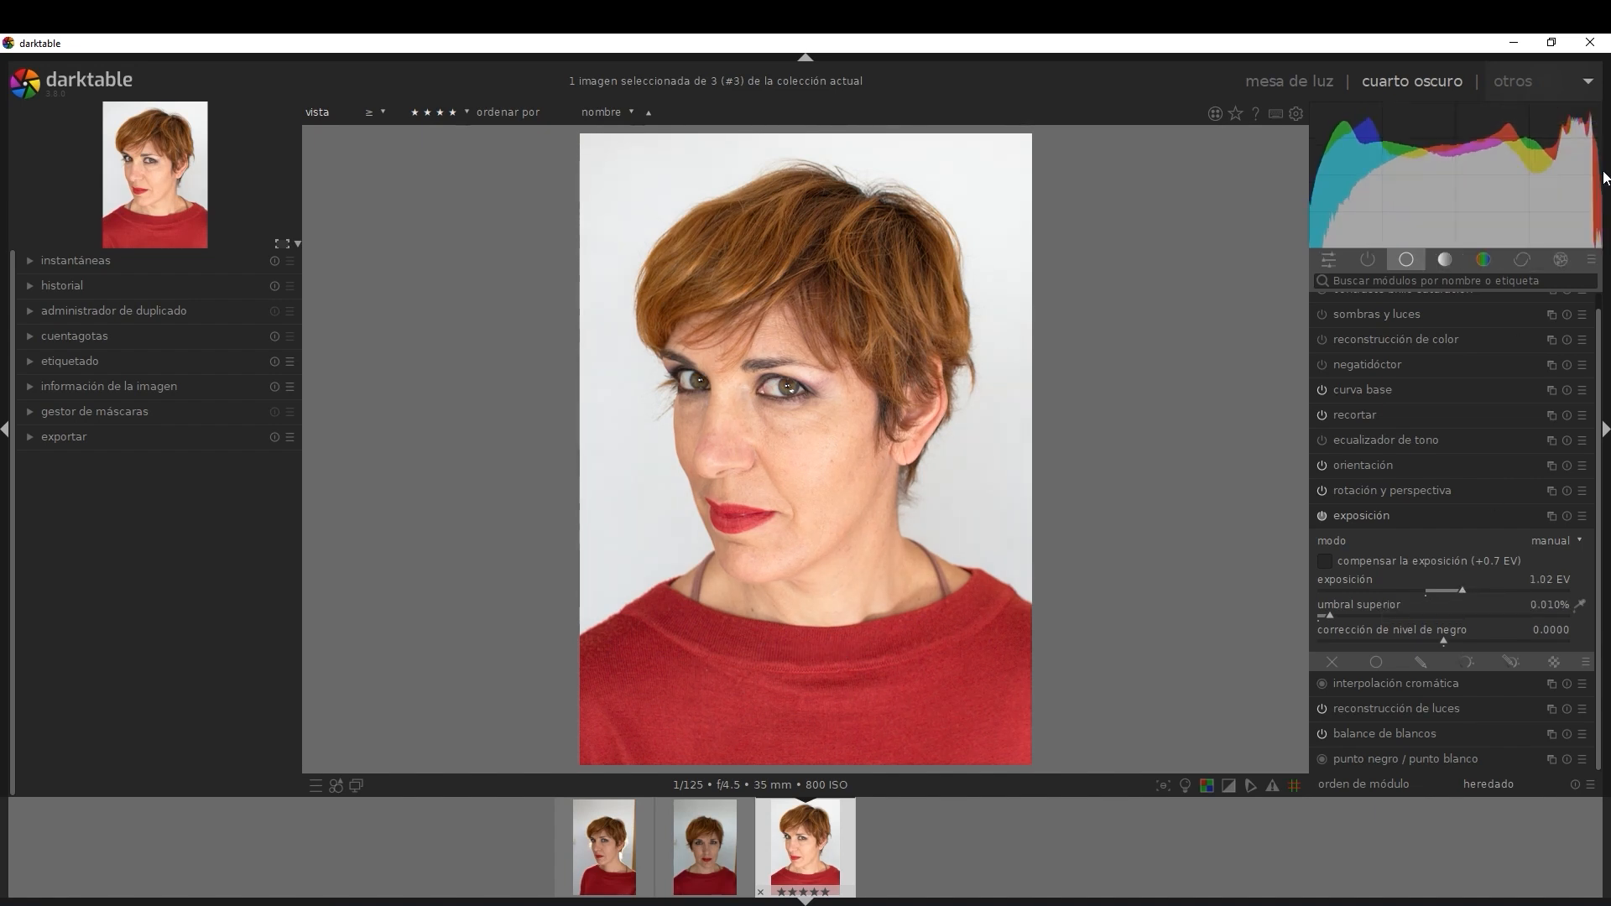
mouse_move(1588, 179)
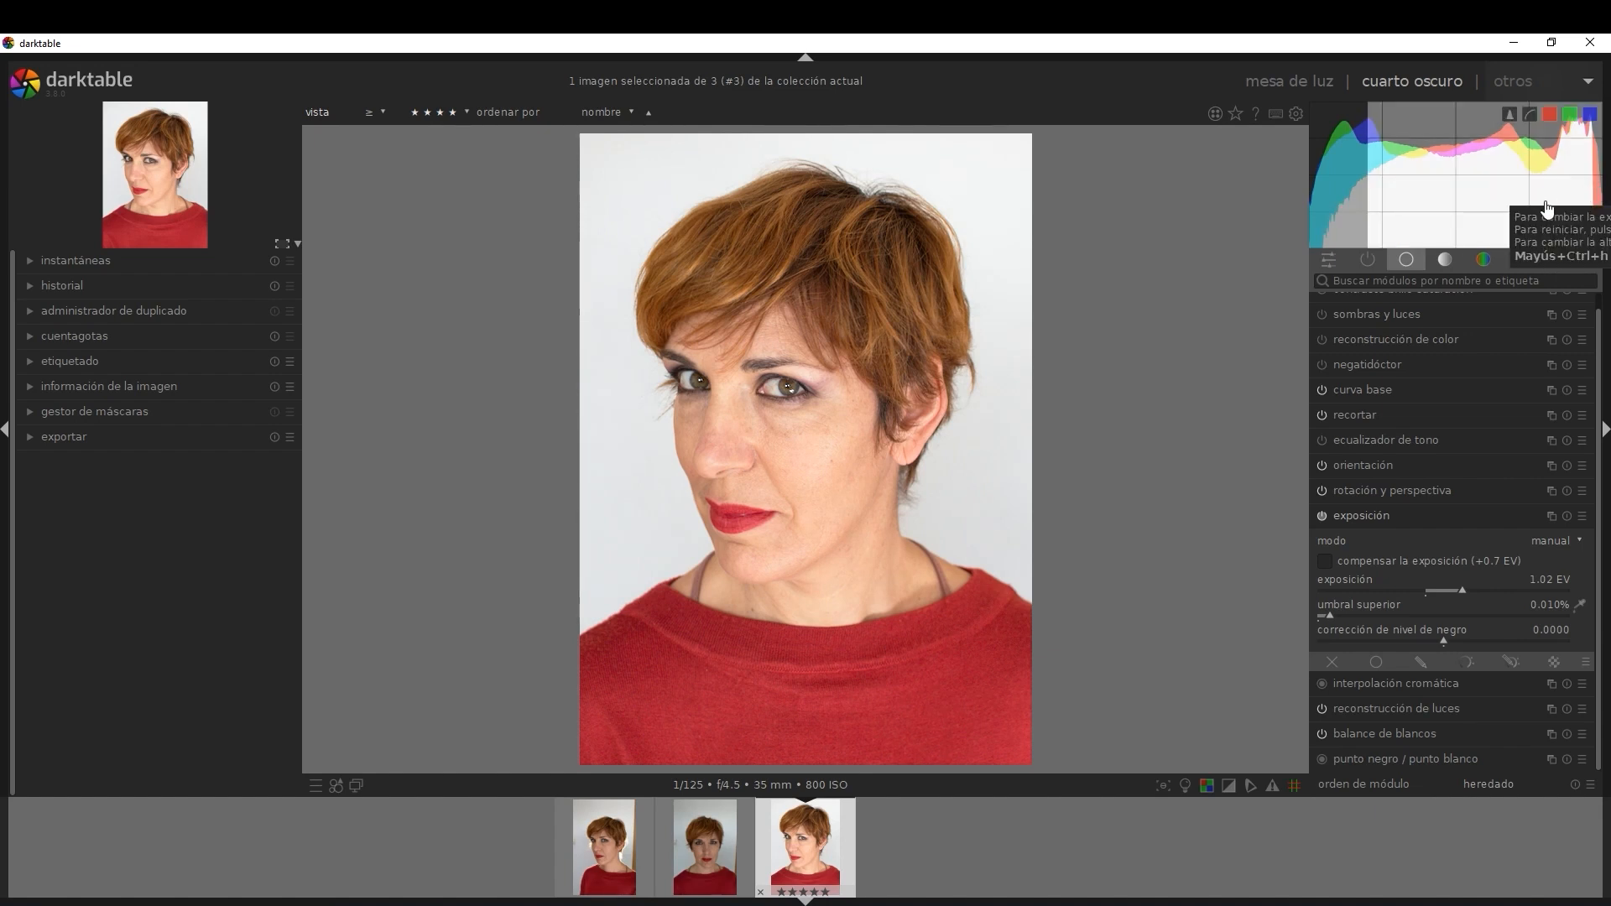
click(1460, 587)
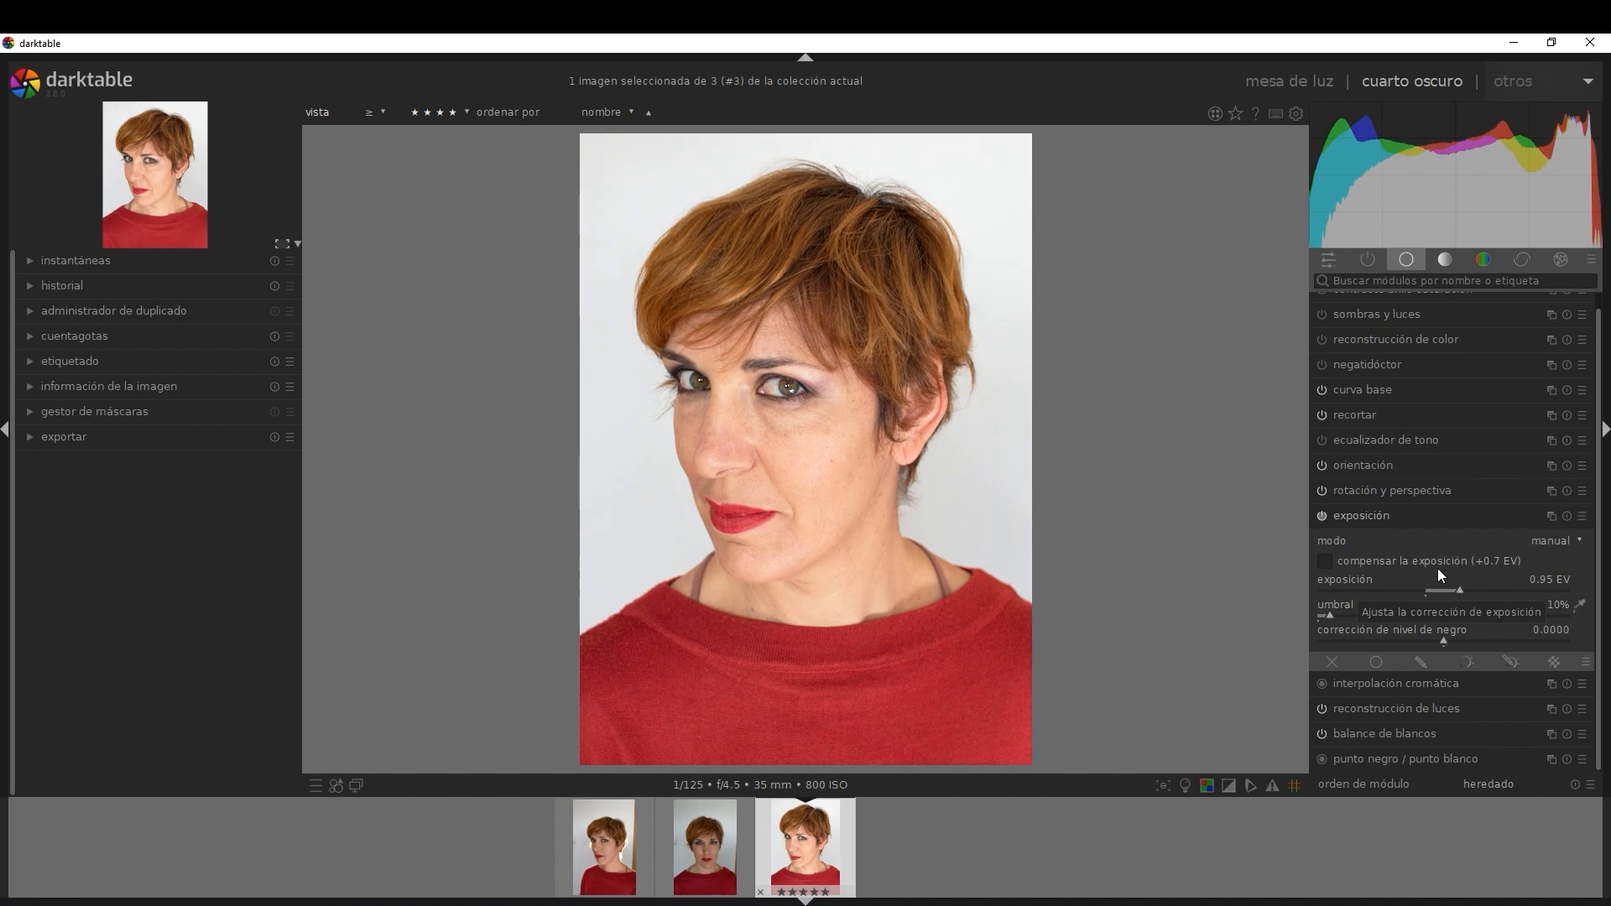
click(1392, 515)
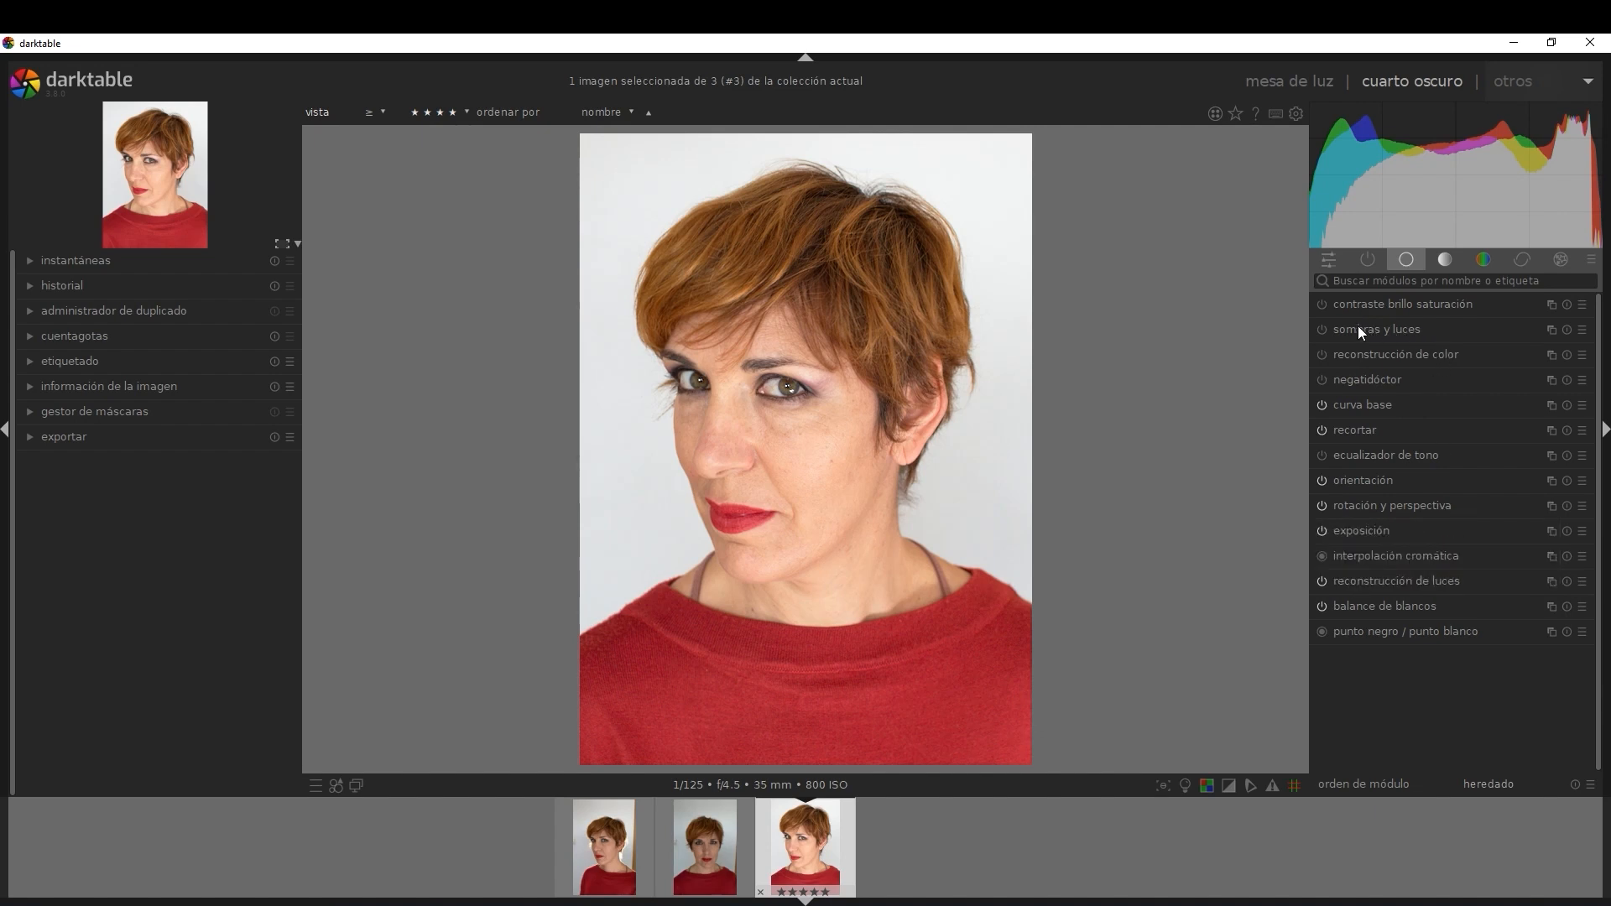
- In the shadows and highlights module, set shadows to +1.66 and highlights to +8.97
click(1380, 330)
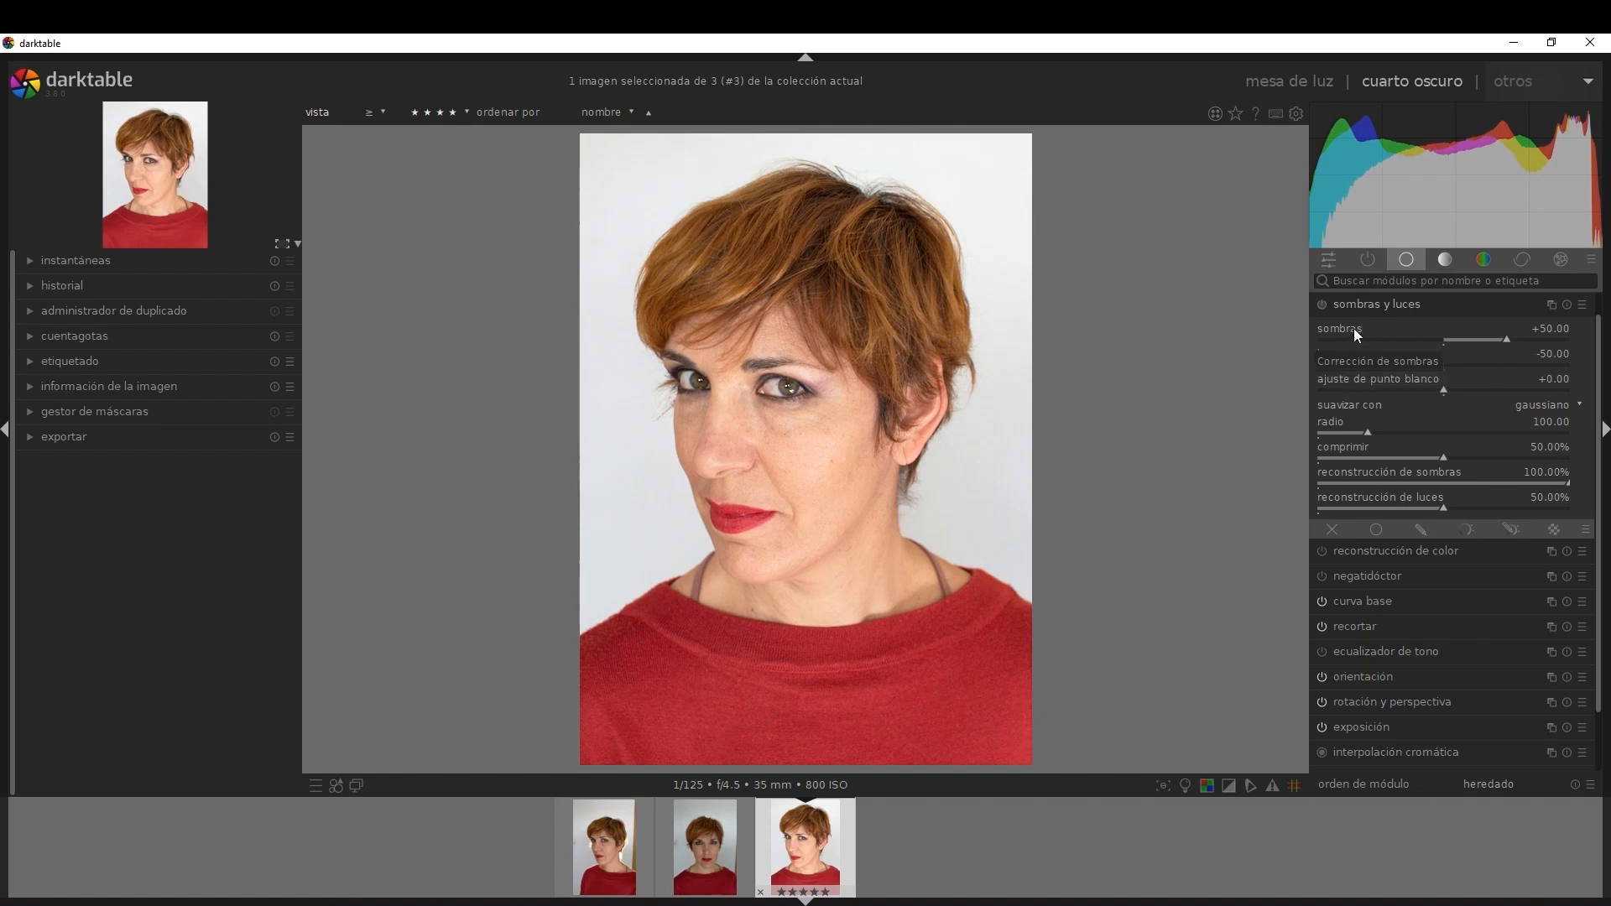
click(1507, 339)
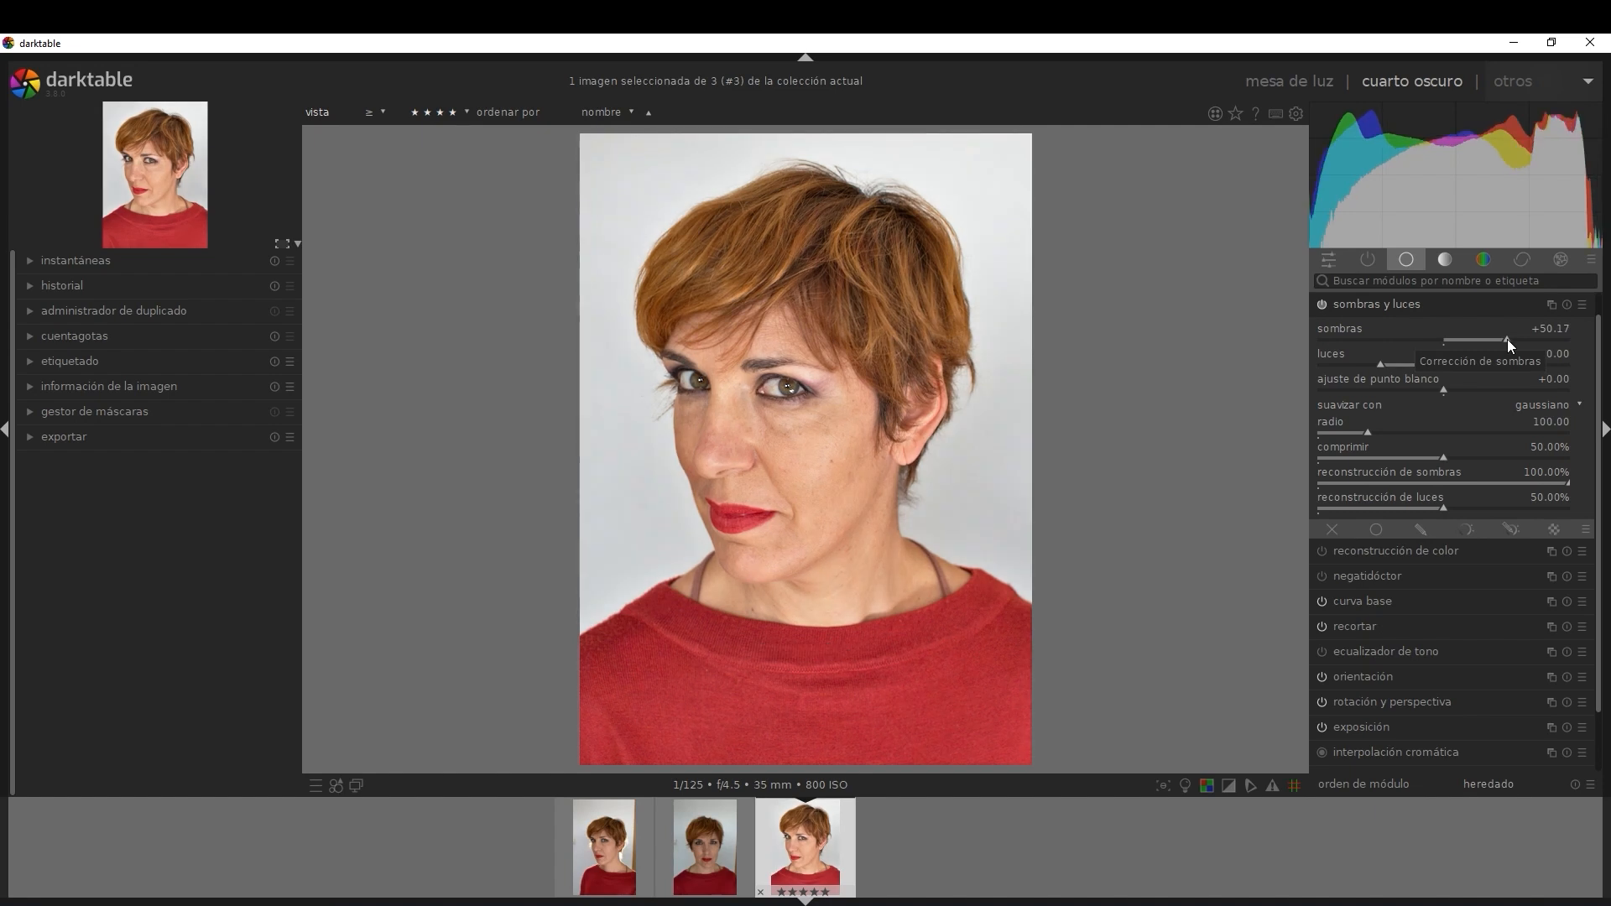
scroll(1507, 339, down, 1)
mouse_move(1507, 339)
mouse_down()
mouse_move(1371, 340)
mouse_move(1553, 340)
mouse_move(1351, 340)
mouse_move(1446, 339)
mouse_up()
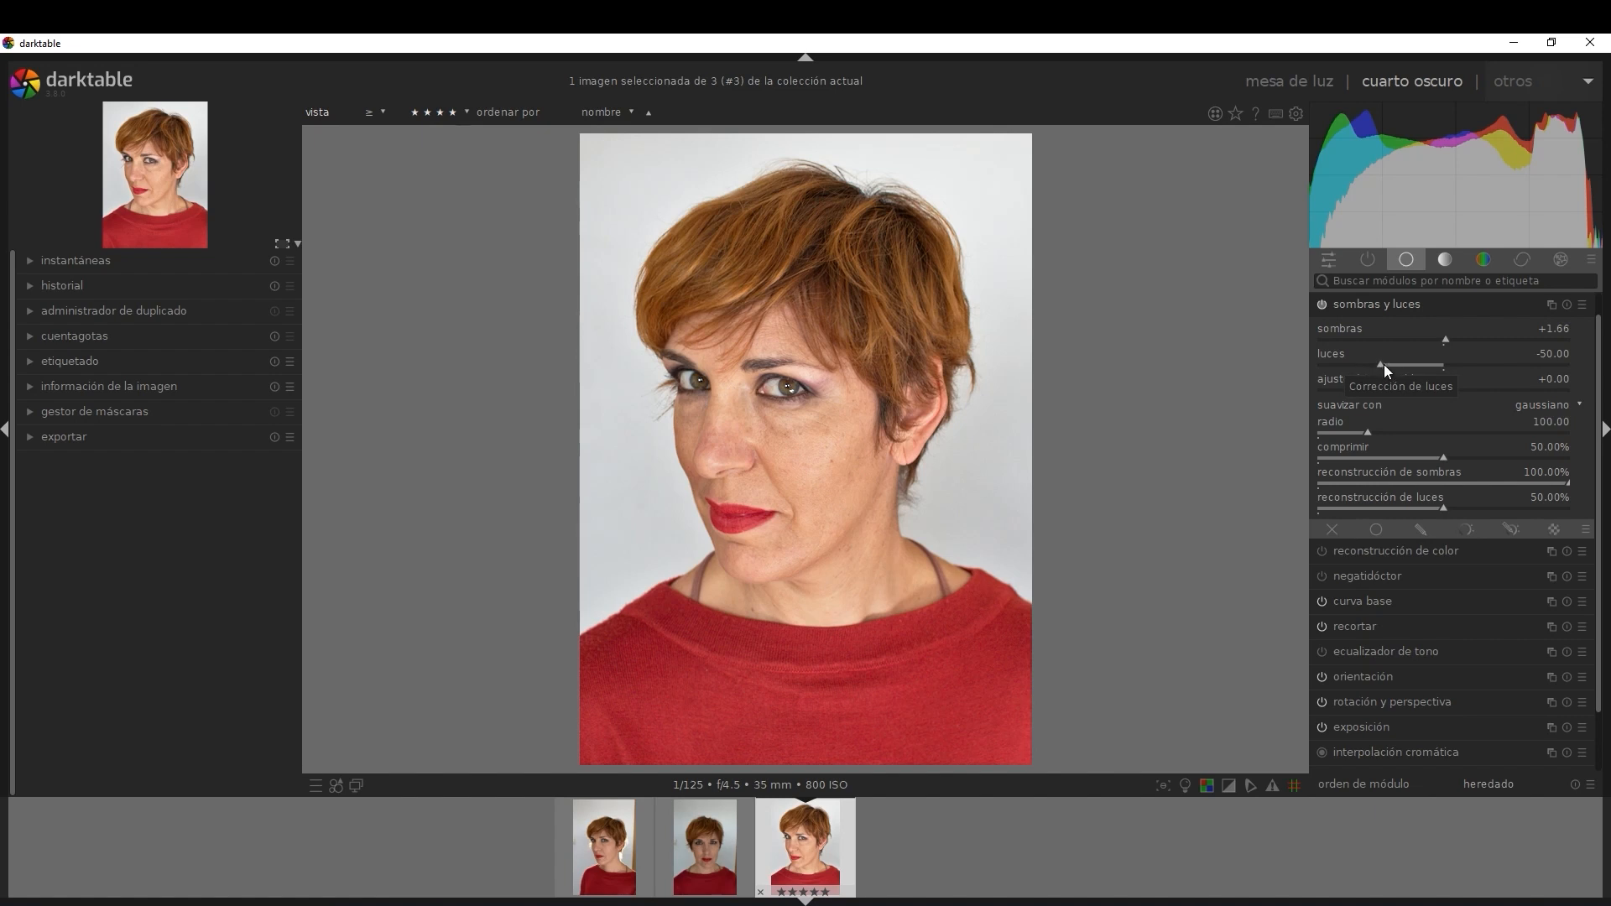
mouse_move(1381, 365)
mouse_down()
mouse_move(1532, 362)
mouse_move(1349, 363)
mouse_move(1453, 361)
mouse_up()
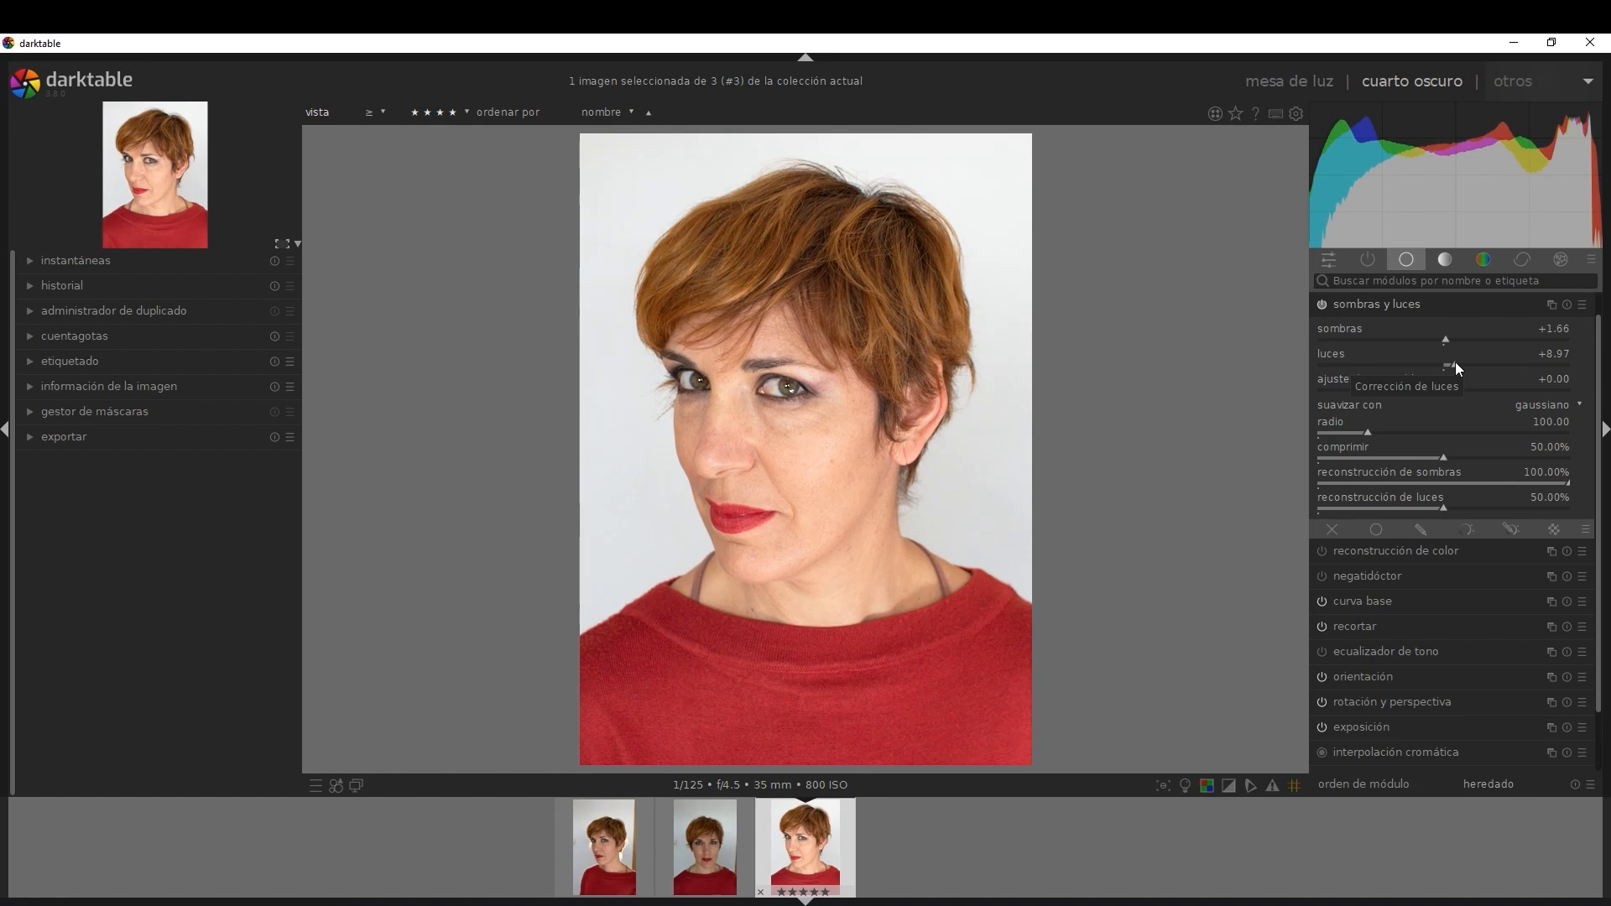
- Add shadow and highlight points to the RGB curve, try a strong S-curve, and soften it to a nearly linear shape with slightly raised highlights
click(1441, 262)
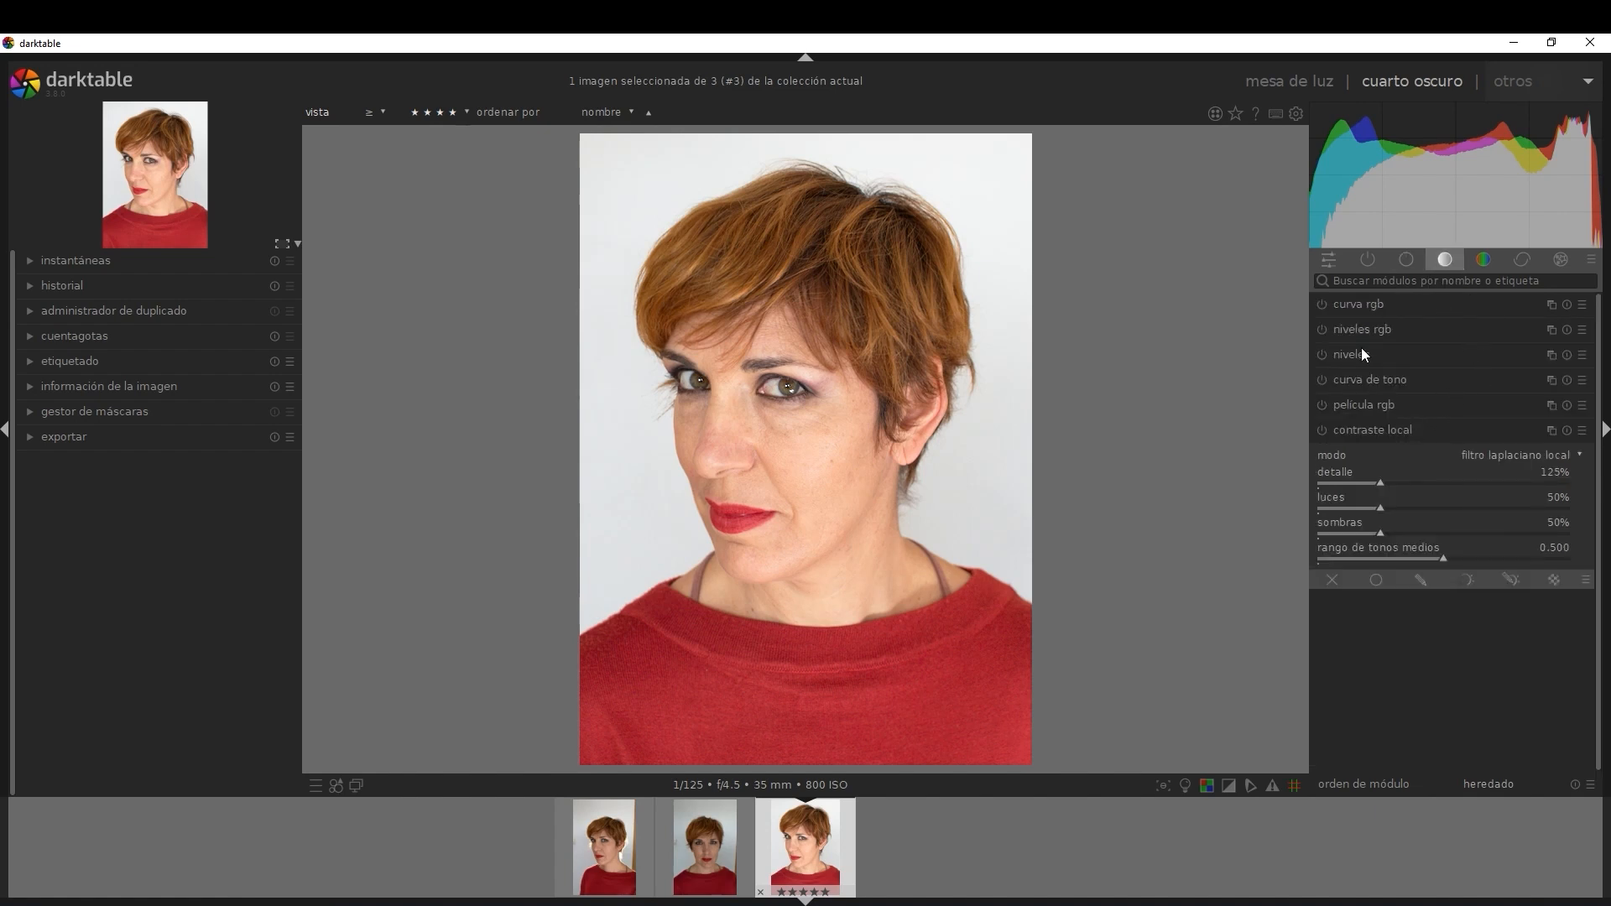
click(1391, 430)
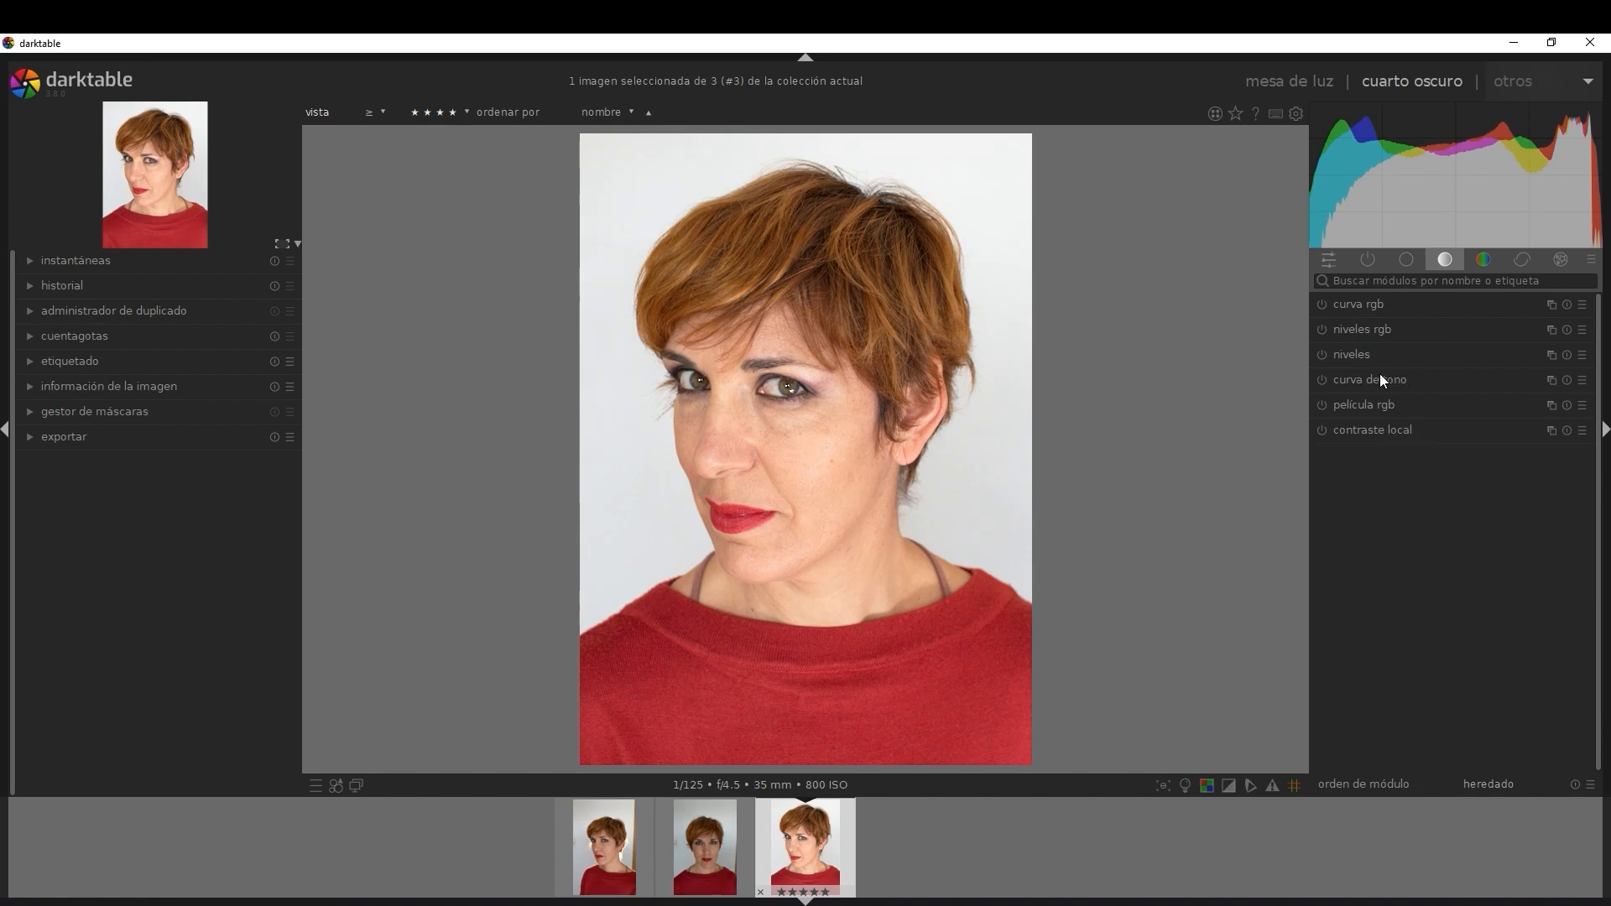
click(1376, 305)
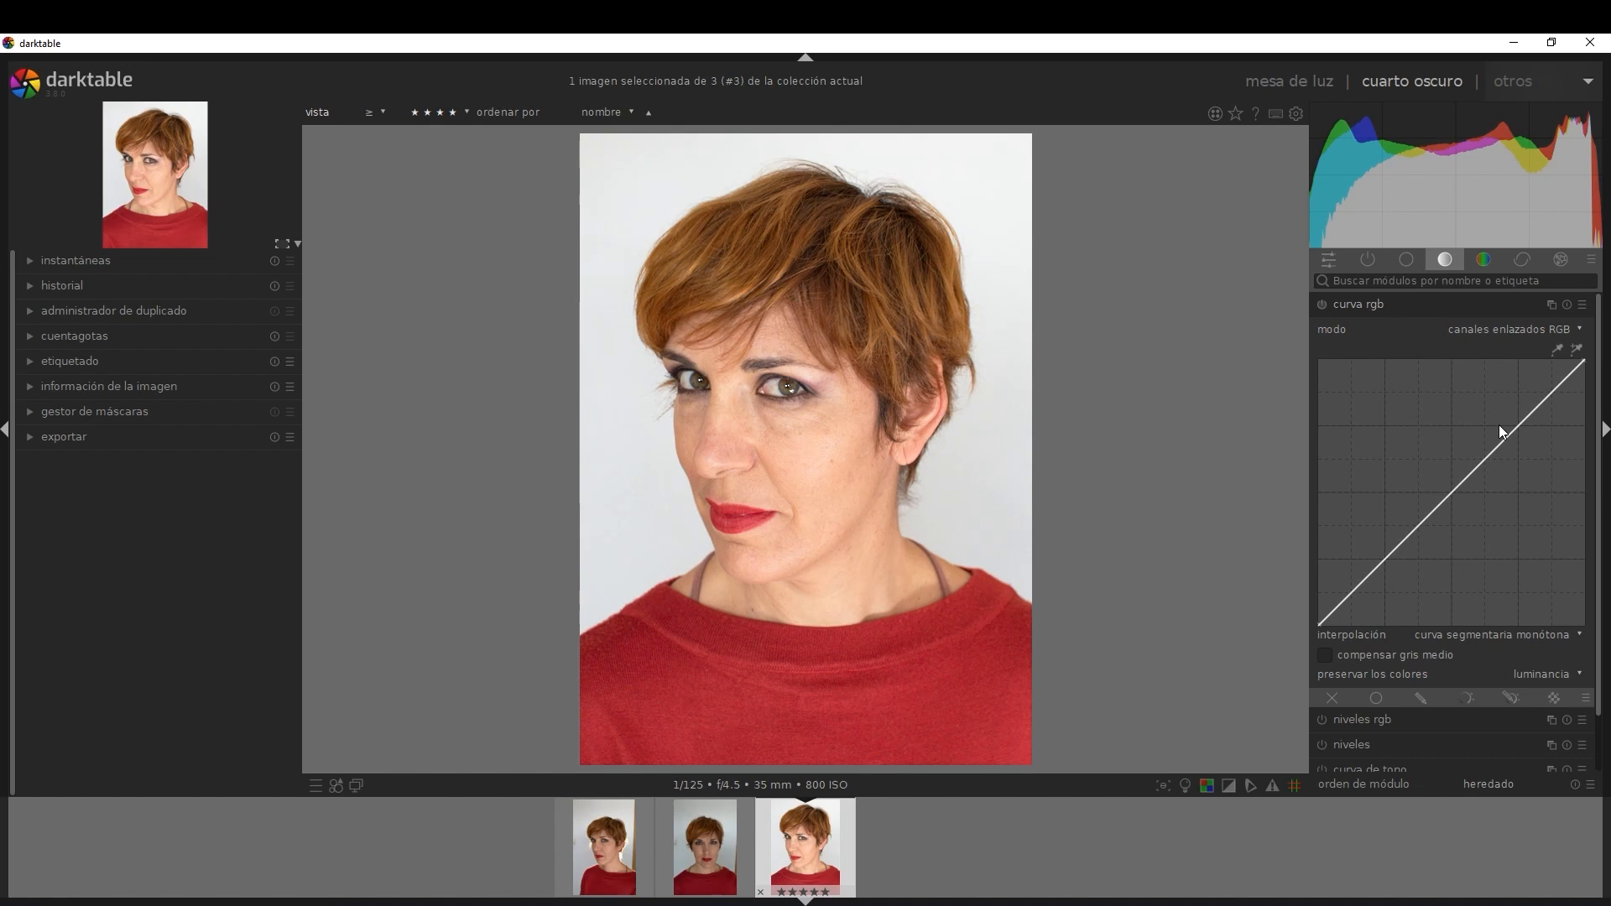
mouse_move(1523, 420)
mouse_down()
mouse_move(1514, 400)
mouse_move(1512, 415)
mouse_move(1530, 396)
mouse_move(1467, 455)
mouse_move(1523, 398)
mouse_up()
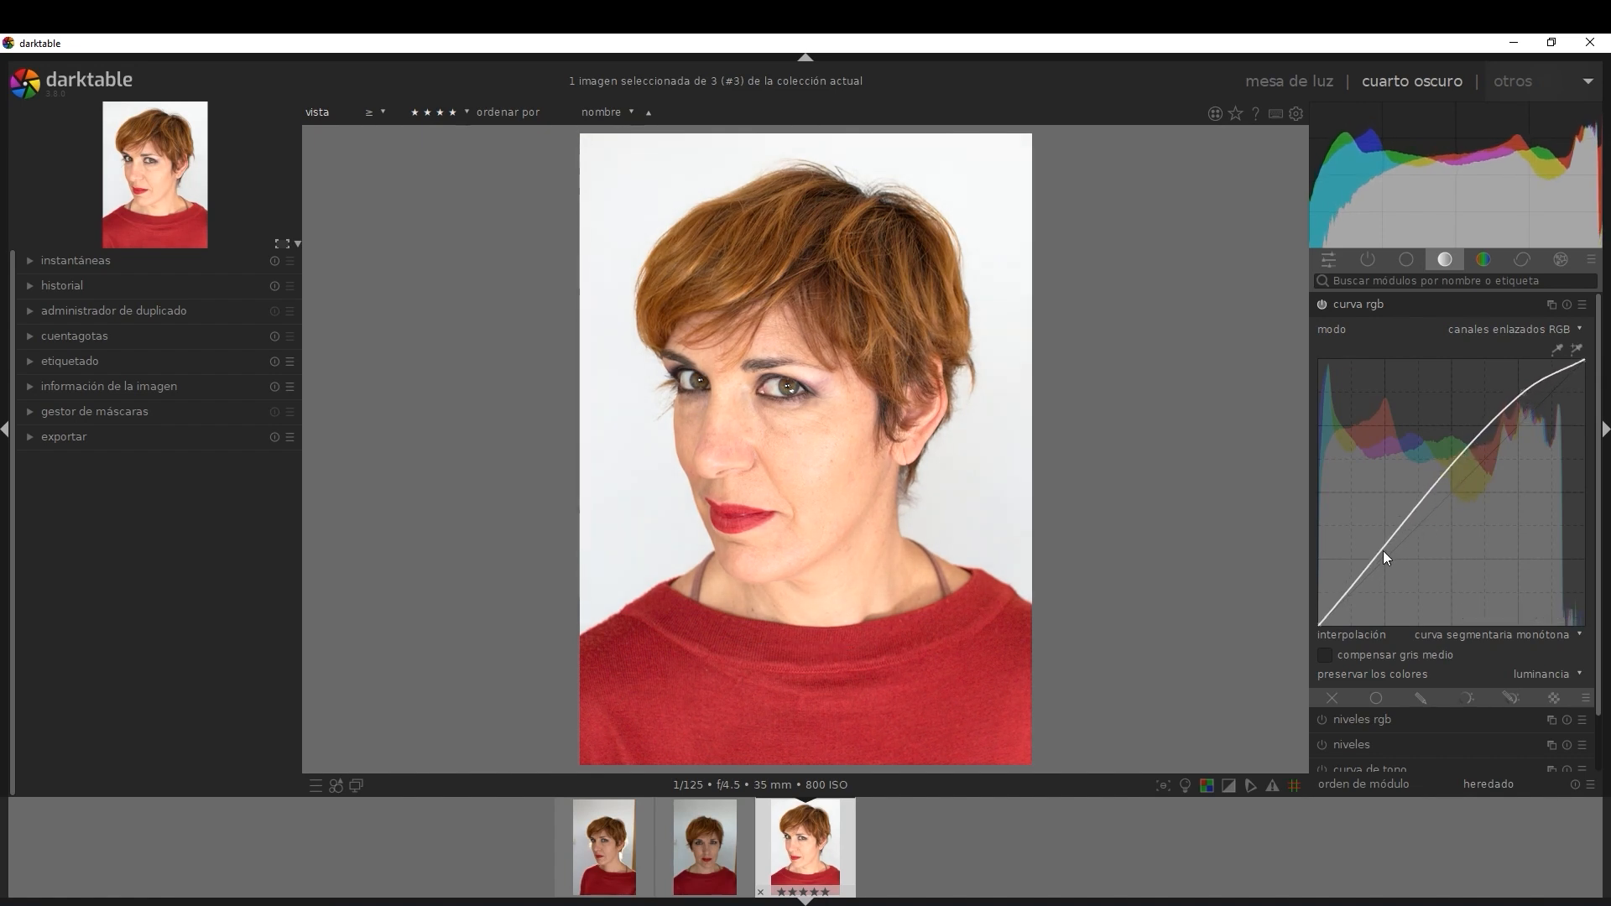
drag(1383, 551, 1387, 577)
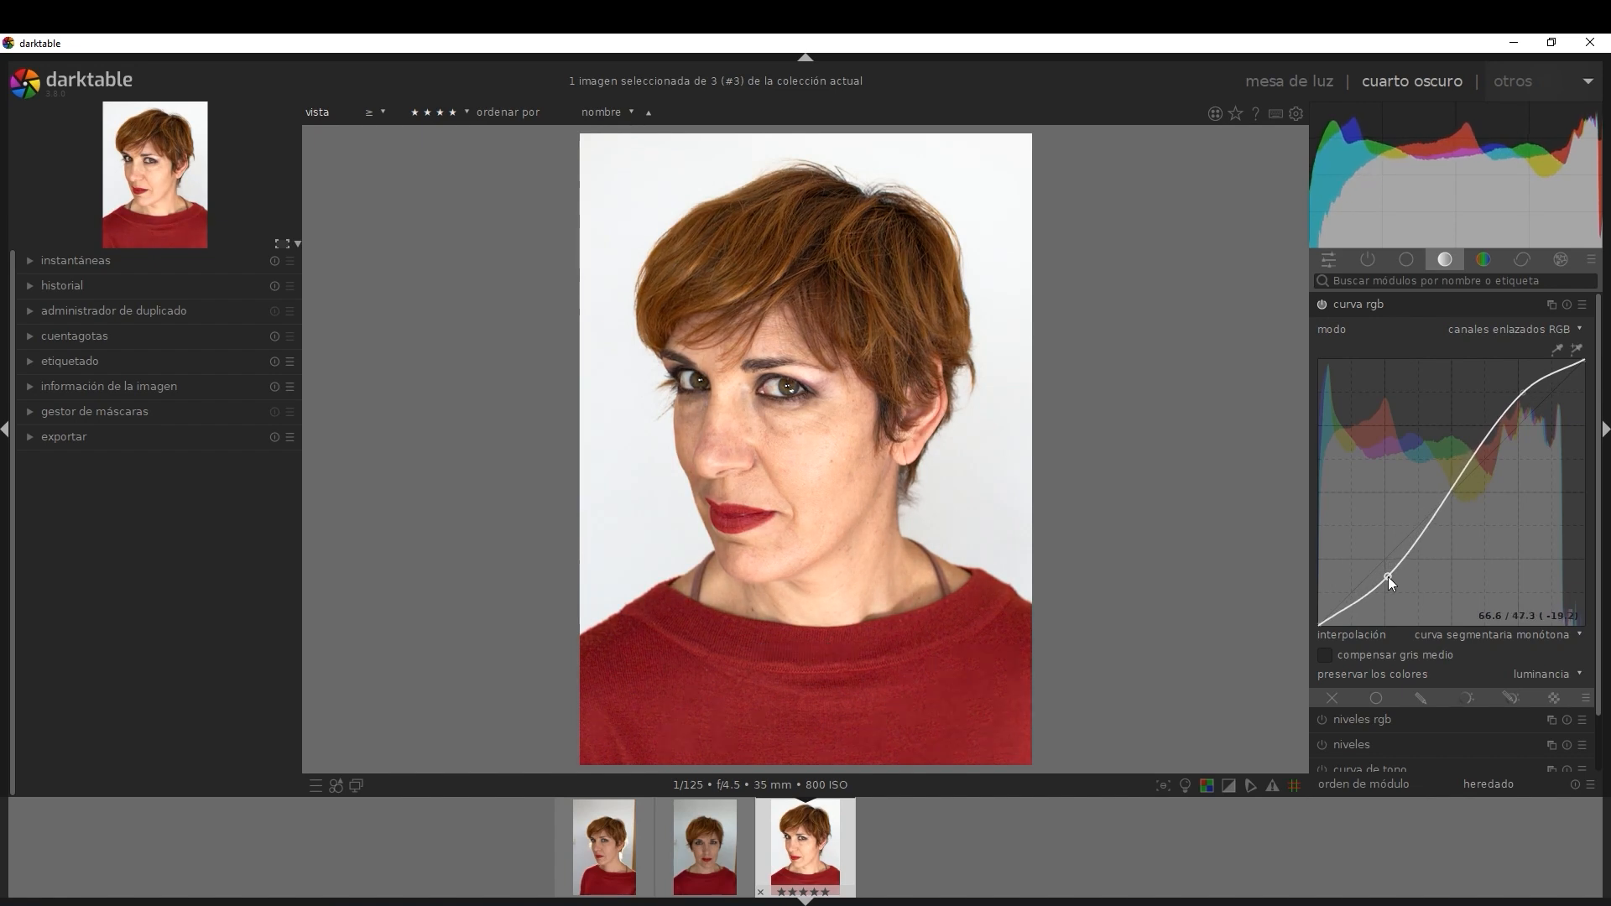
drag(1388, 577, 1378, 566)
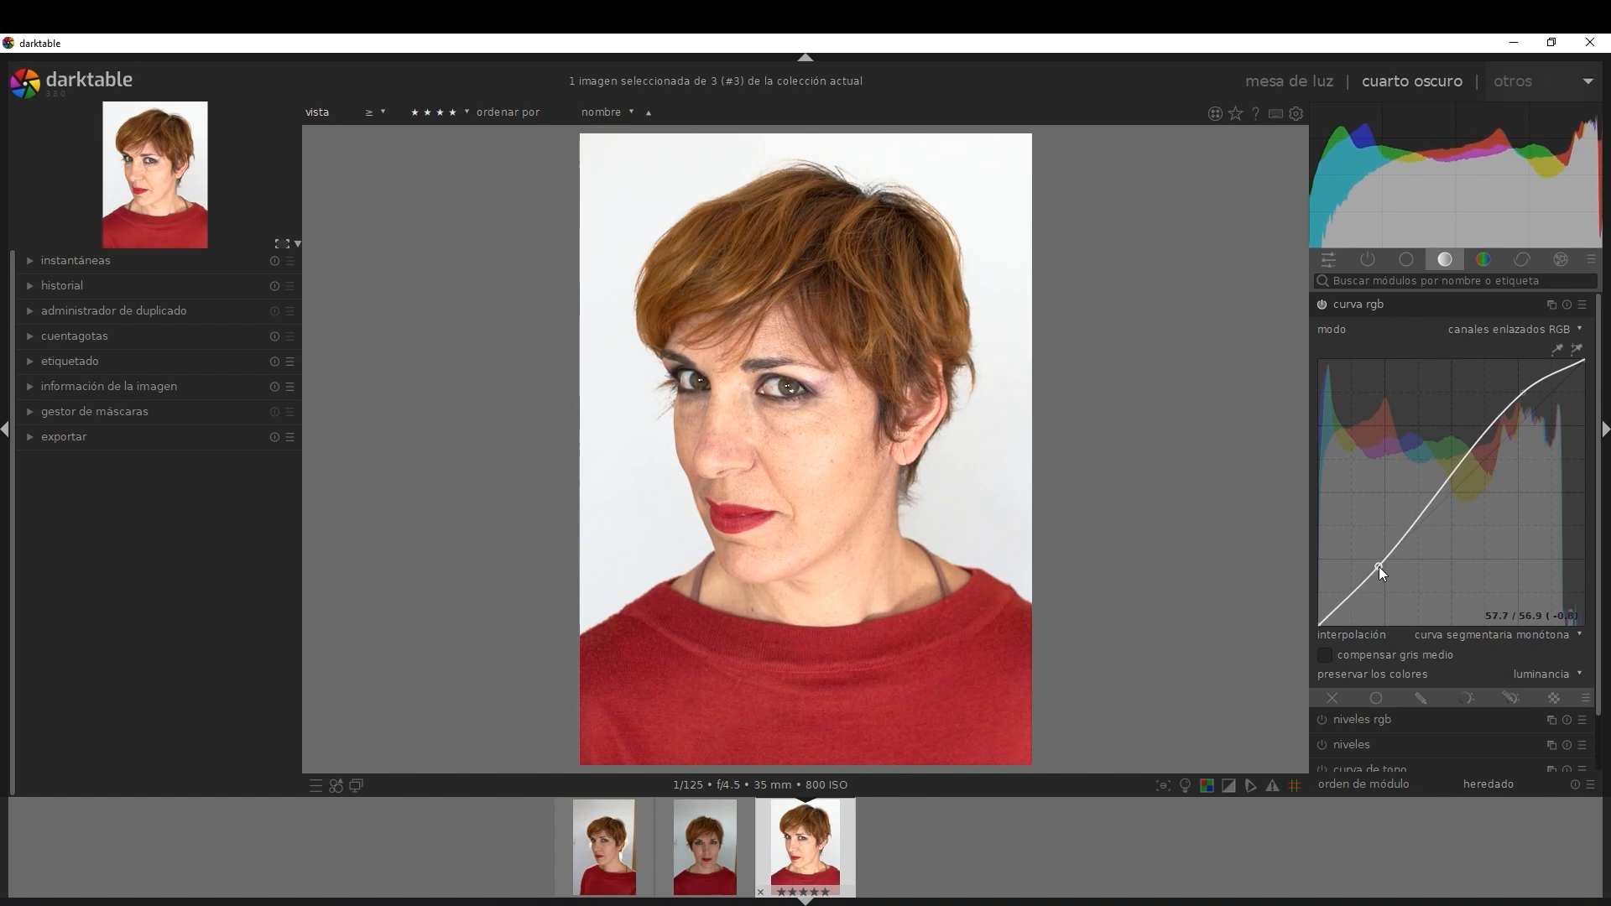
drag(1524, 391, 1530, 406)
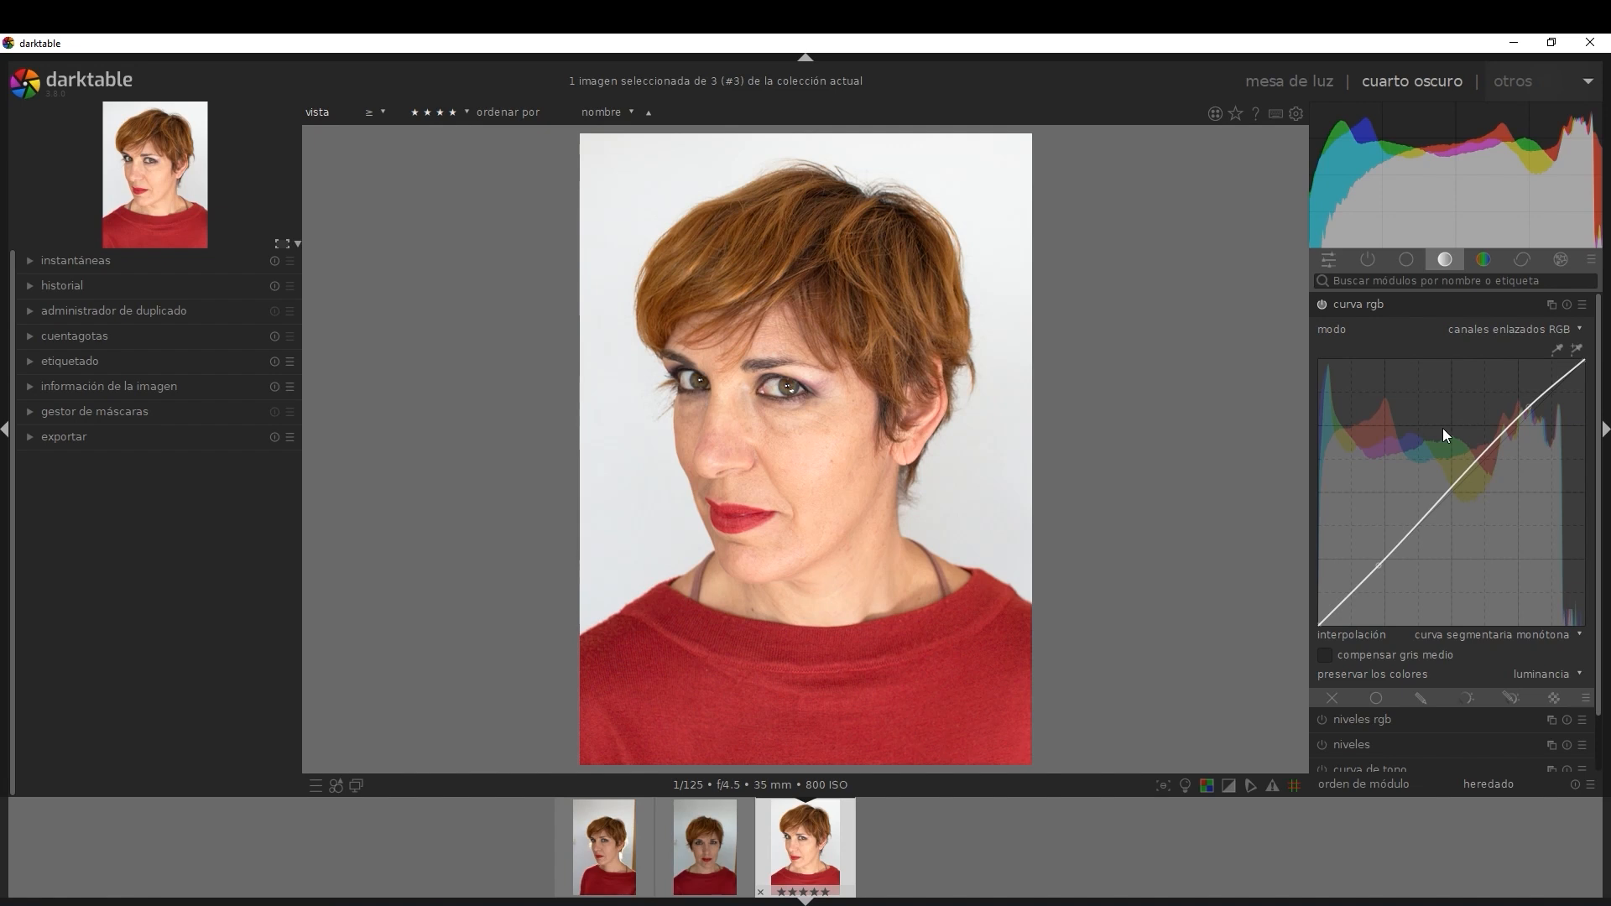
- In the color balance rgb module, set perceptual saturation to 0.25% overall, 8.06% for shadows and 0.25% for highlights, and collapse the module
click(1482, 261)
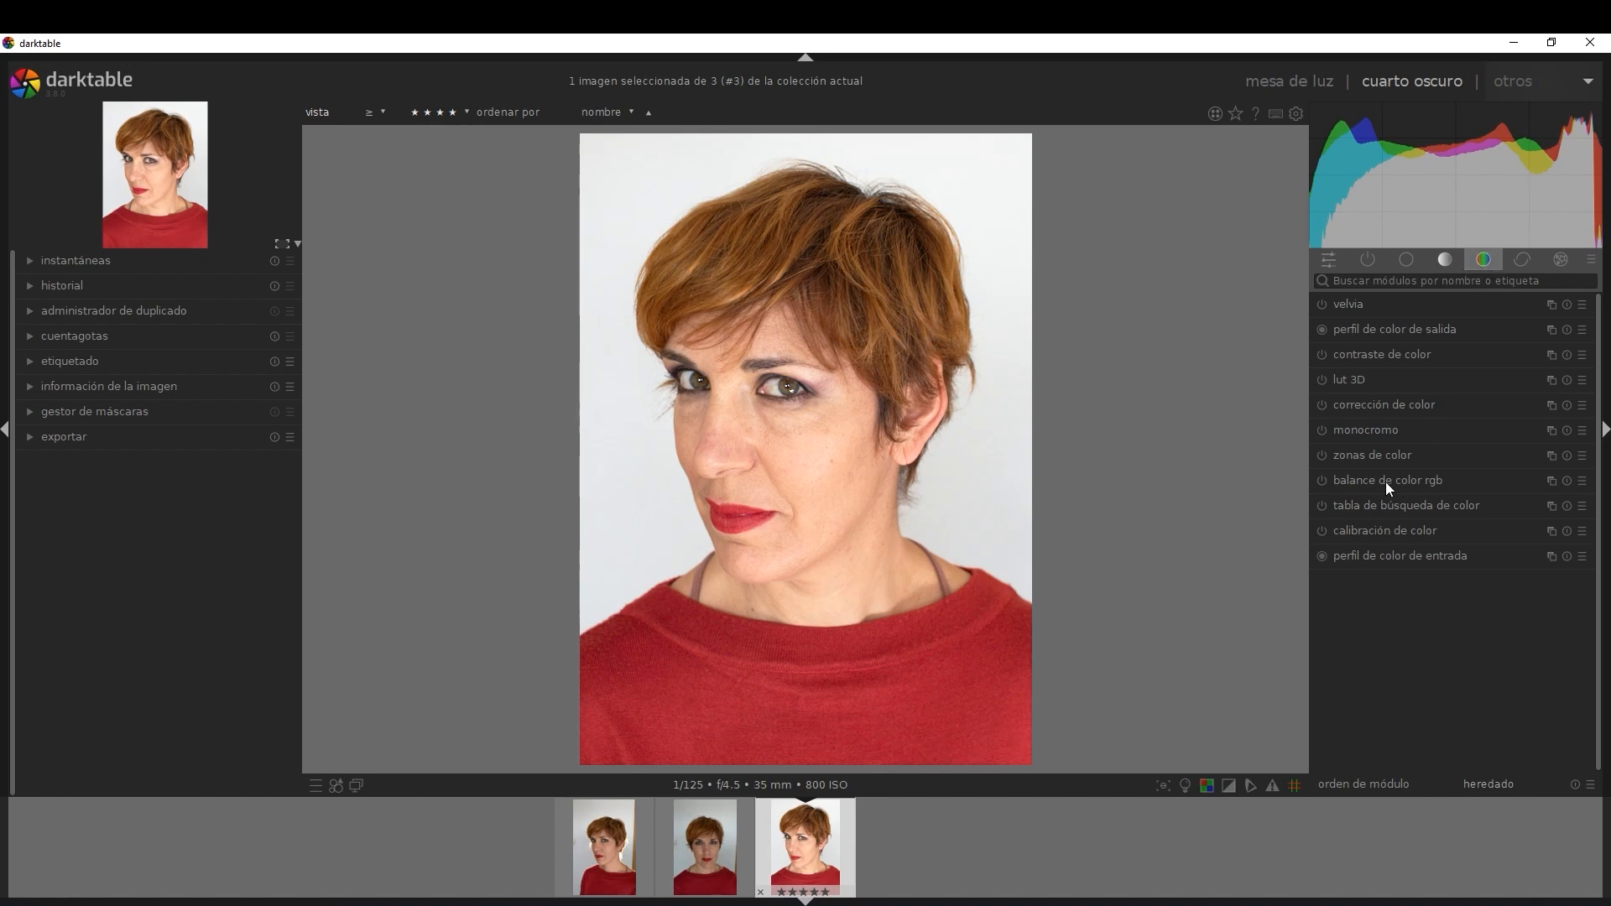
click(1406, 480)
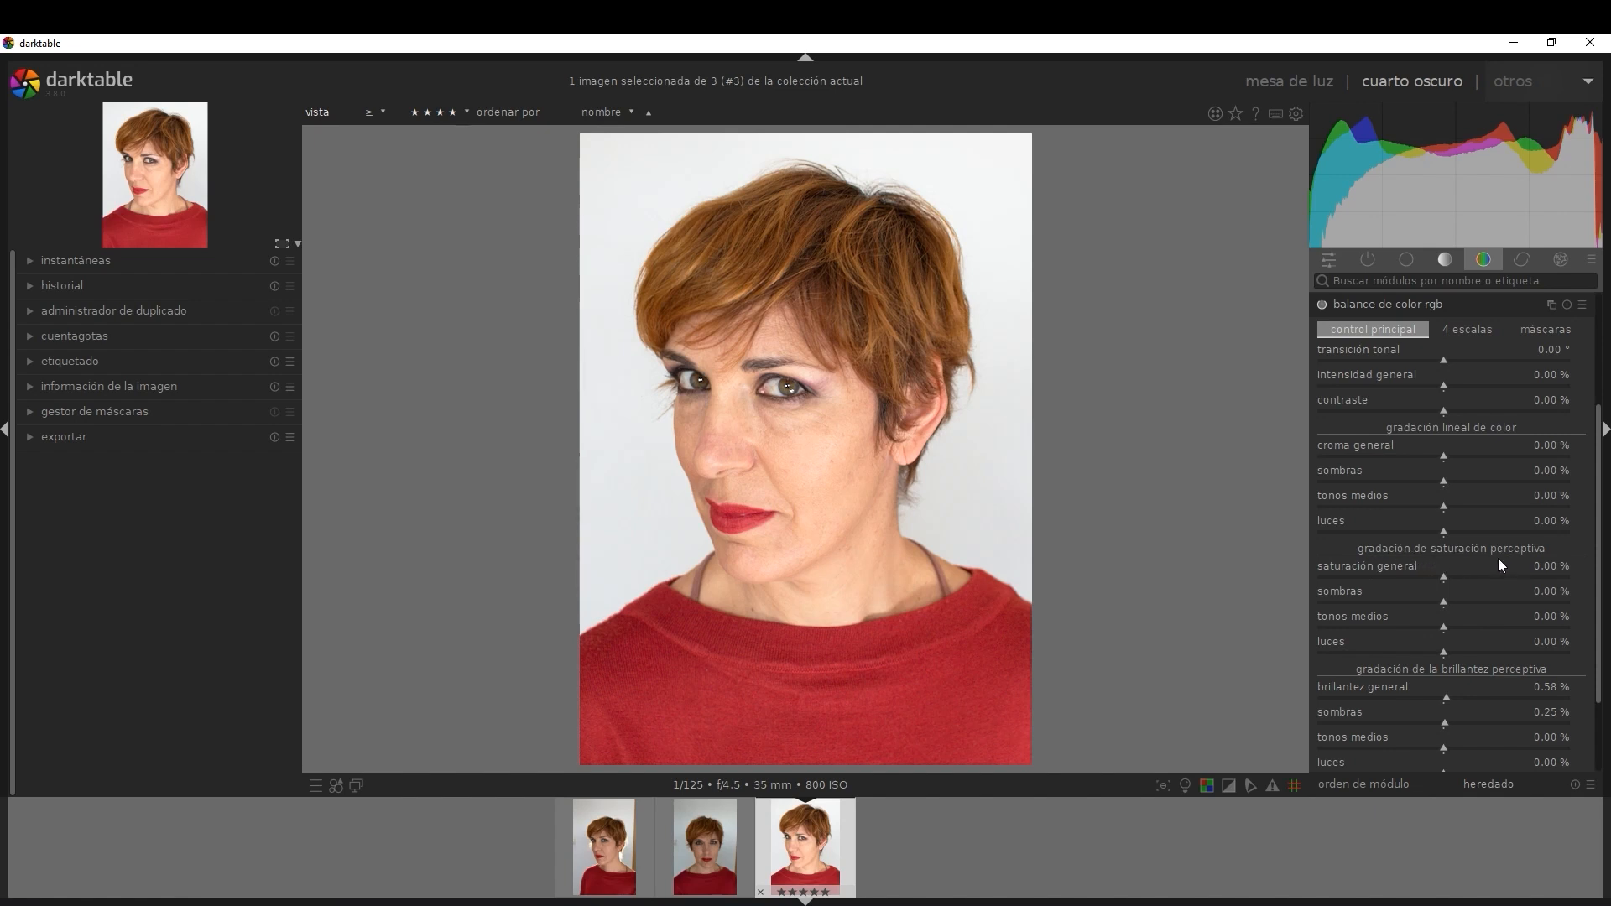
mouse_move(1445, 577)
mouse_down()
mouse_move(1516, 571)
mouse_move(1444, 574)
mouse_up()
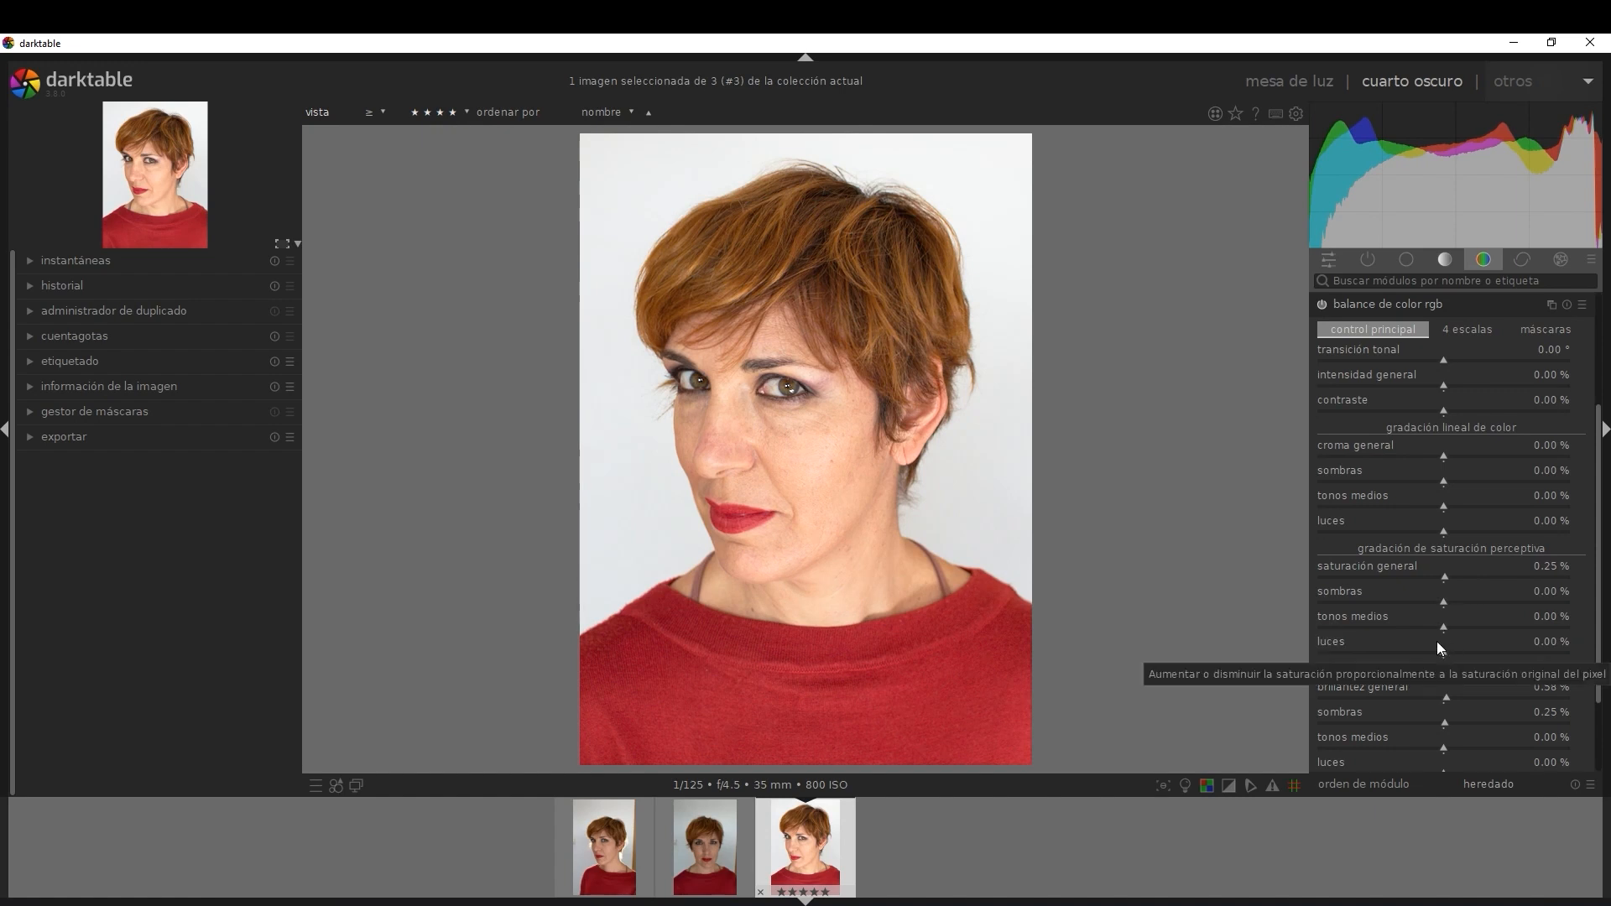
drag(1446, 652, 1512, 602)
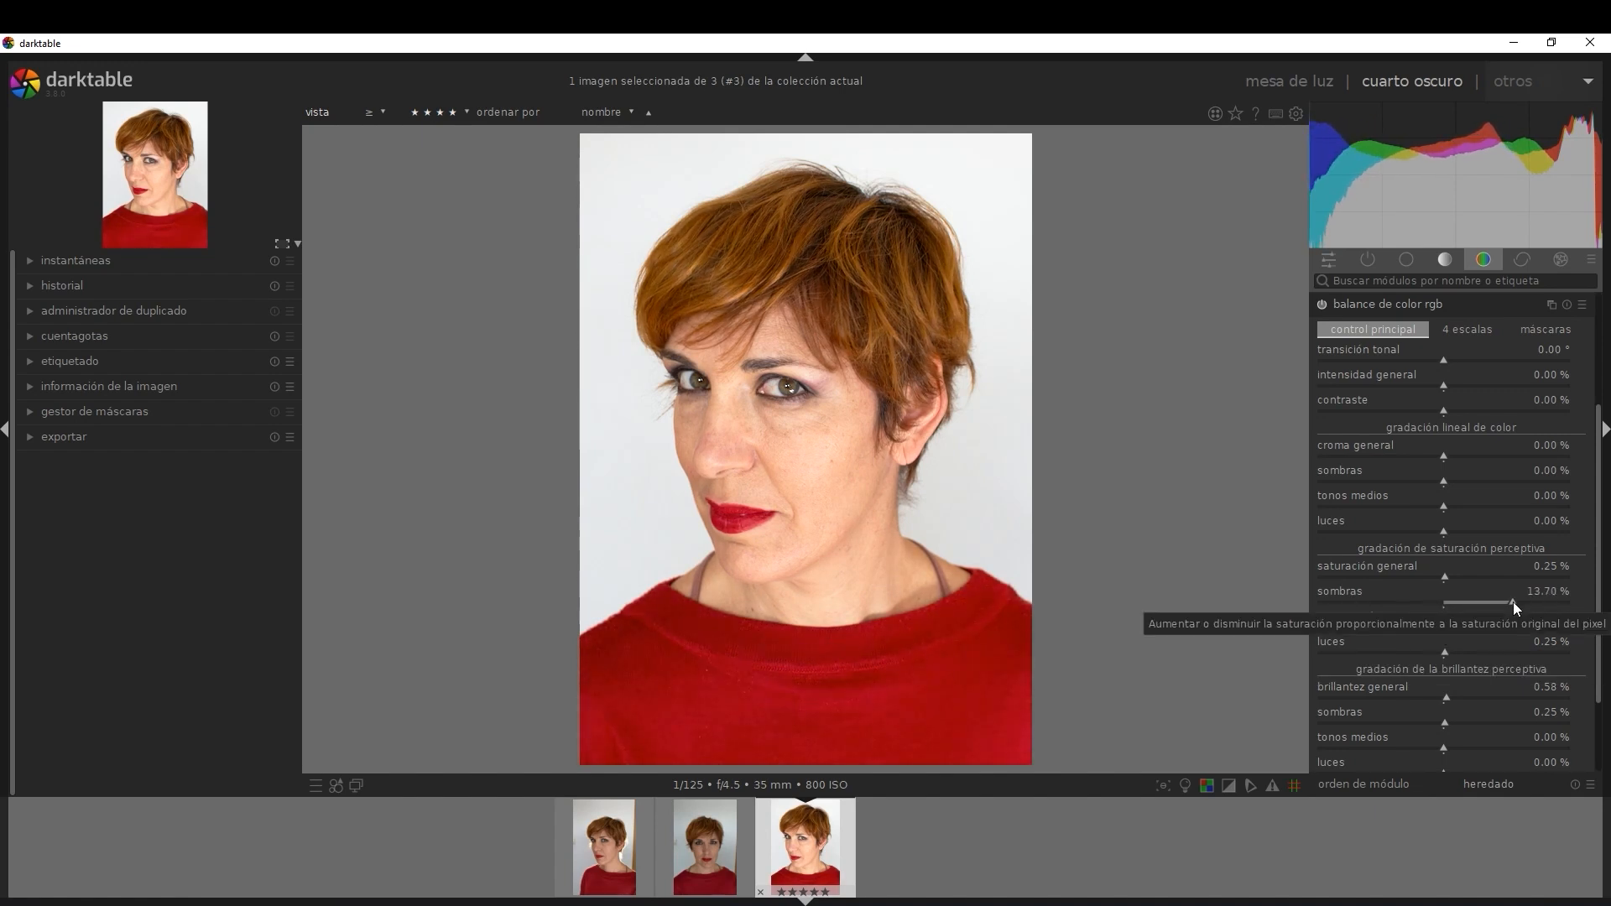
mouse_move(1513, 601)
mouse_down()
mouse_move(1528, 601)
mouse_move(1438, 596)
mouse_move(1484, 601)
mouse_up()
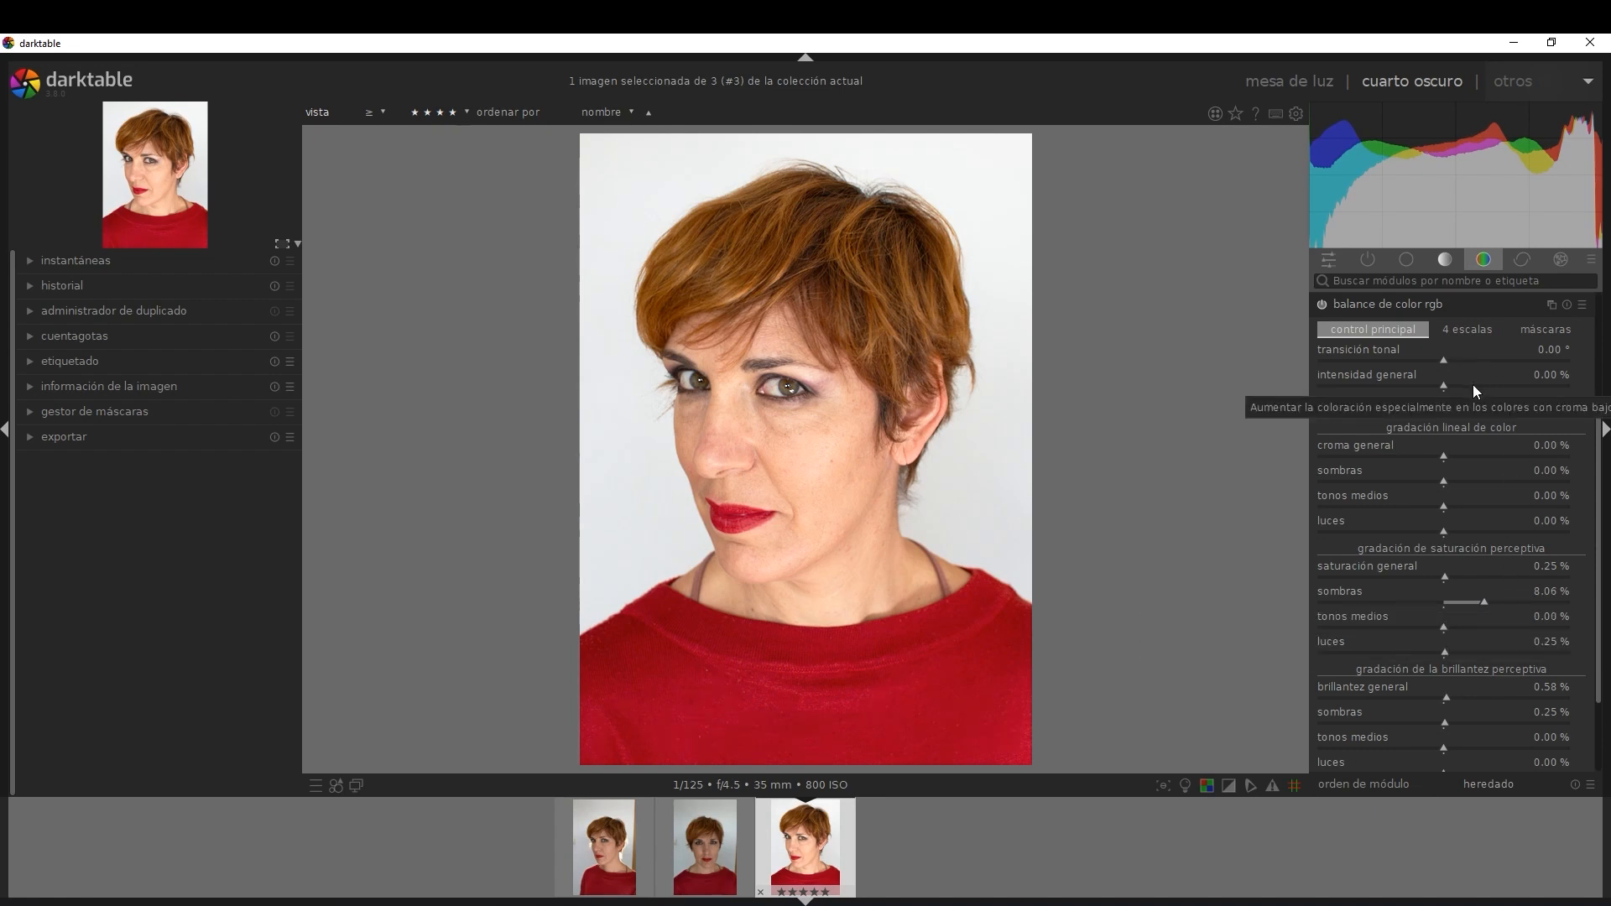
click(1427, 302)
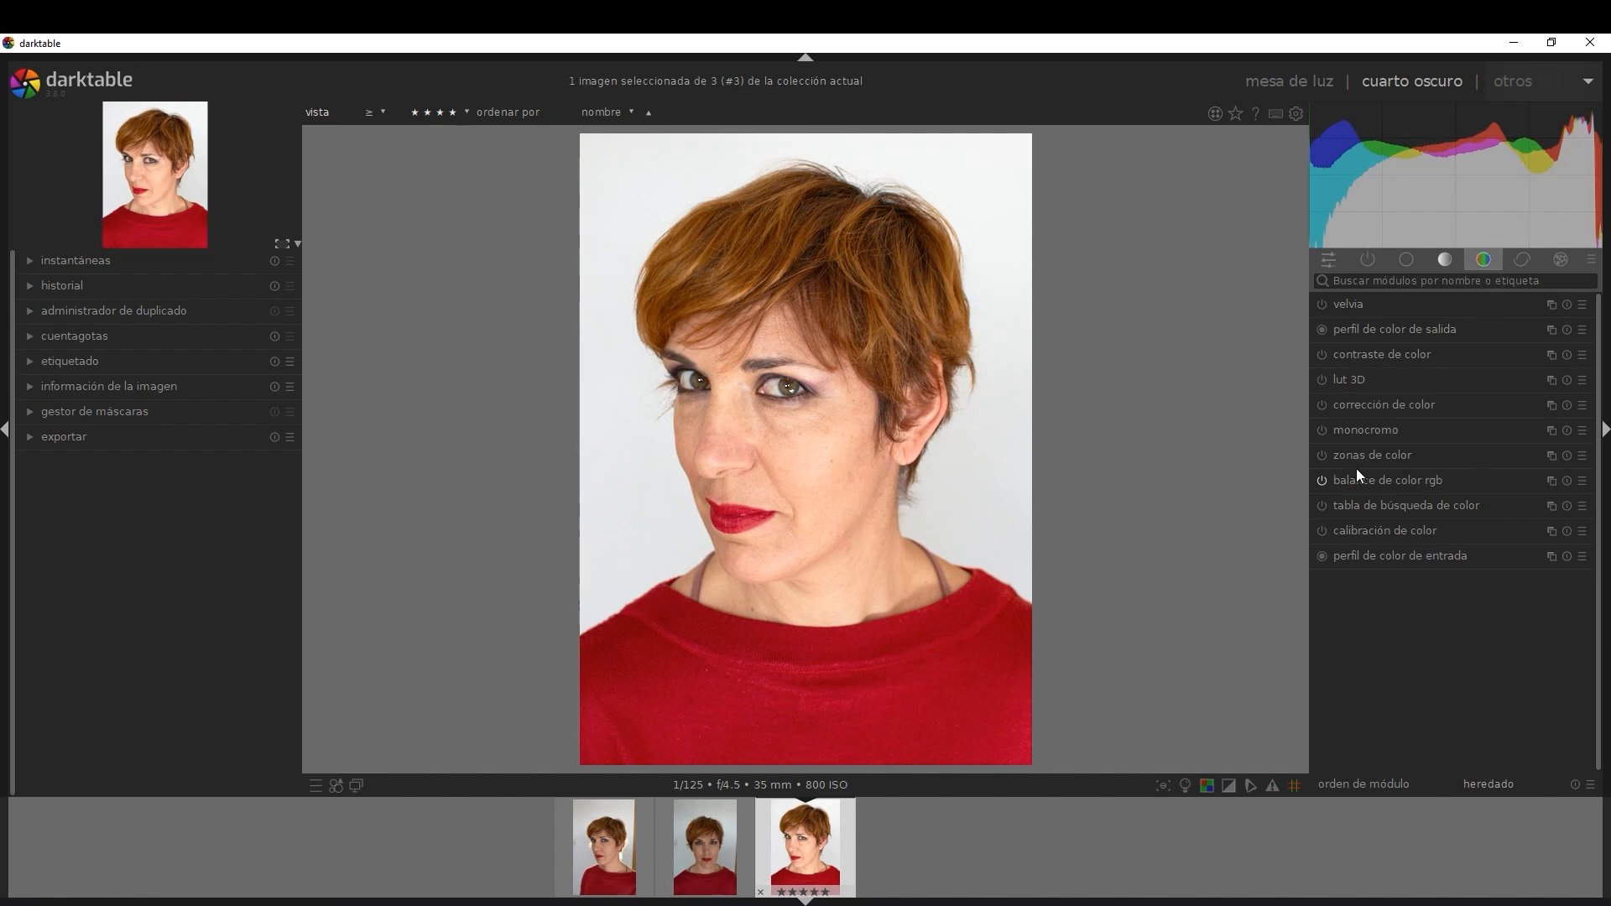
- In the color zones module, sample the red sweater's colour, try raising its saturation, and return the saturation curve to neutral
click(1391, 456)
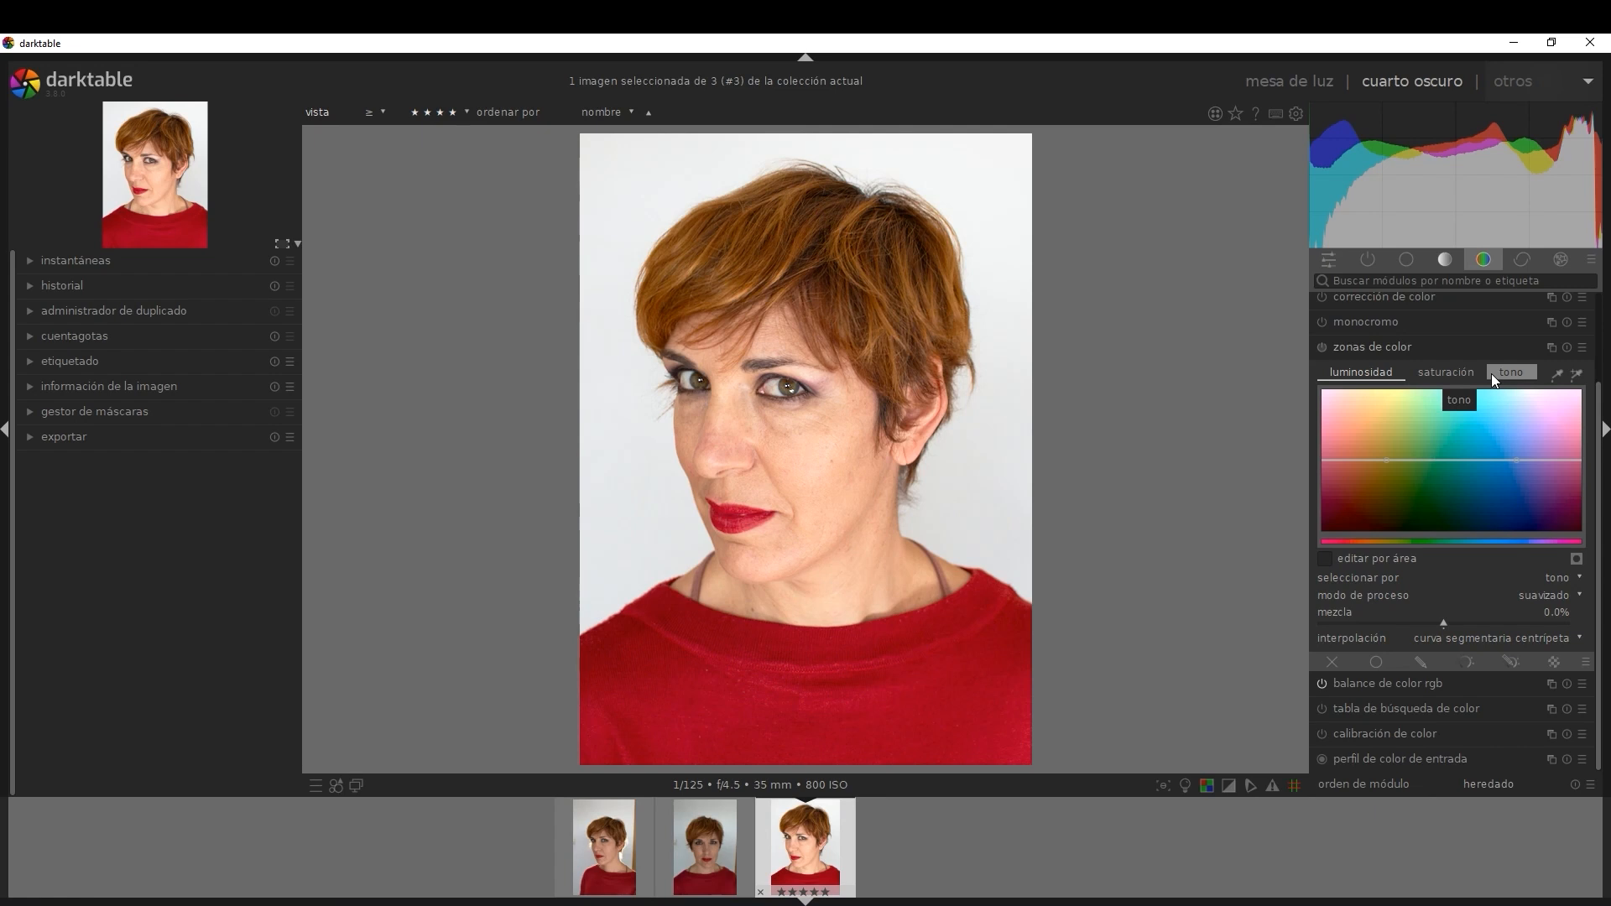
click(1448, 372)
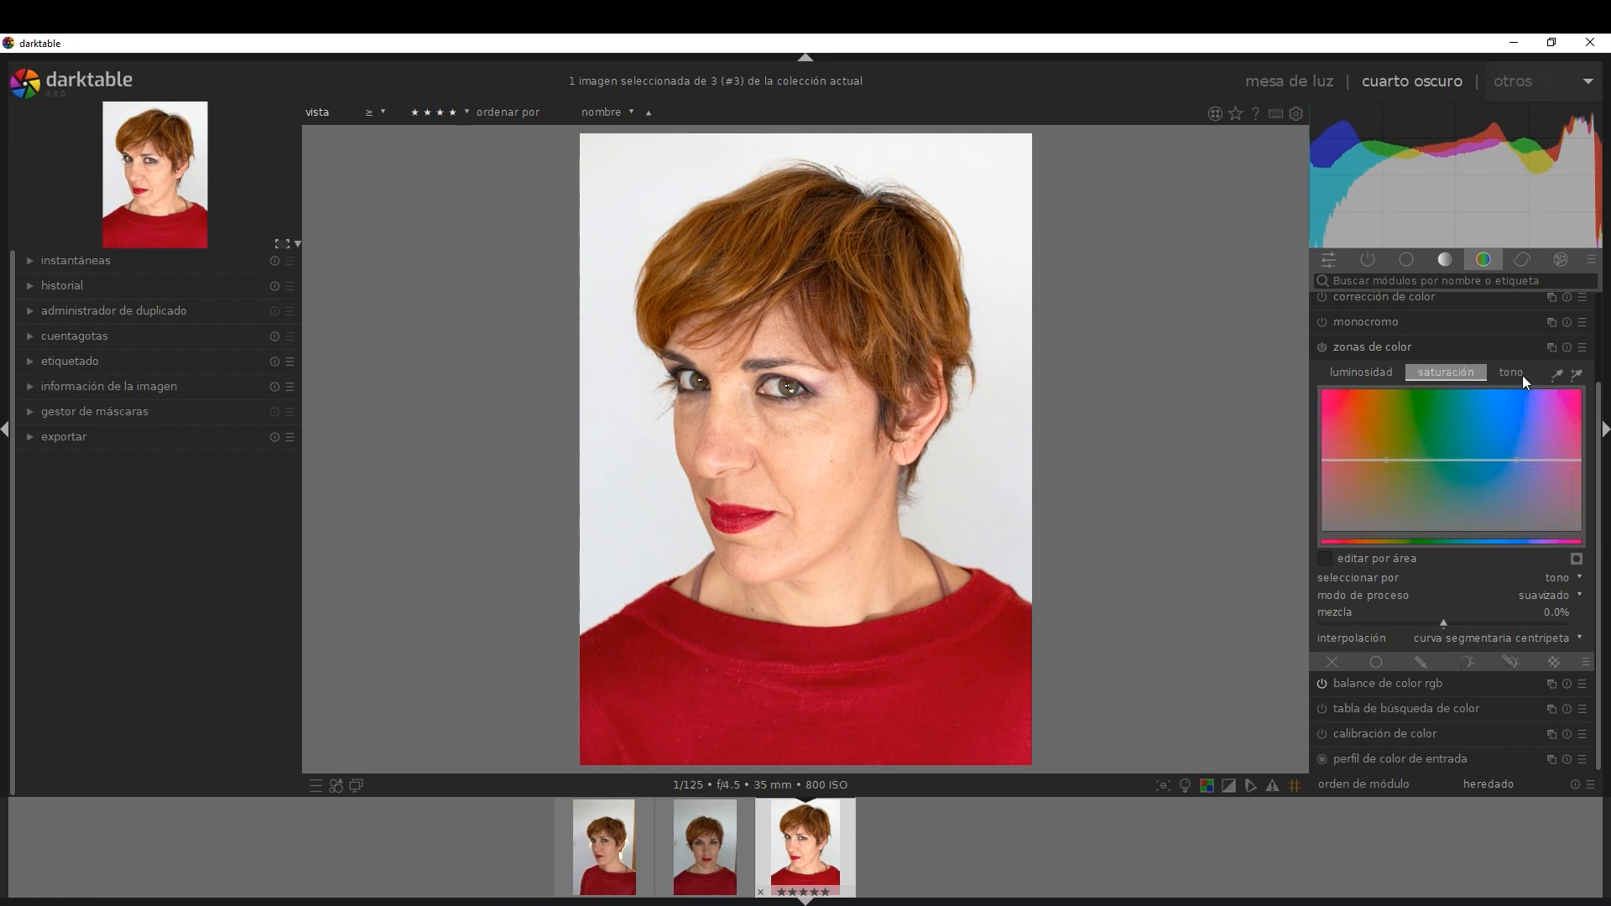
click(1558, 376)
mouse_move(811, 445)
mouse_down()
mouse_move(901, 600)
mouse_move(893, 644)
mouse_up()
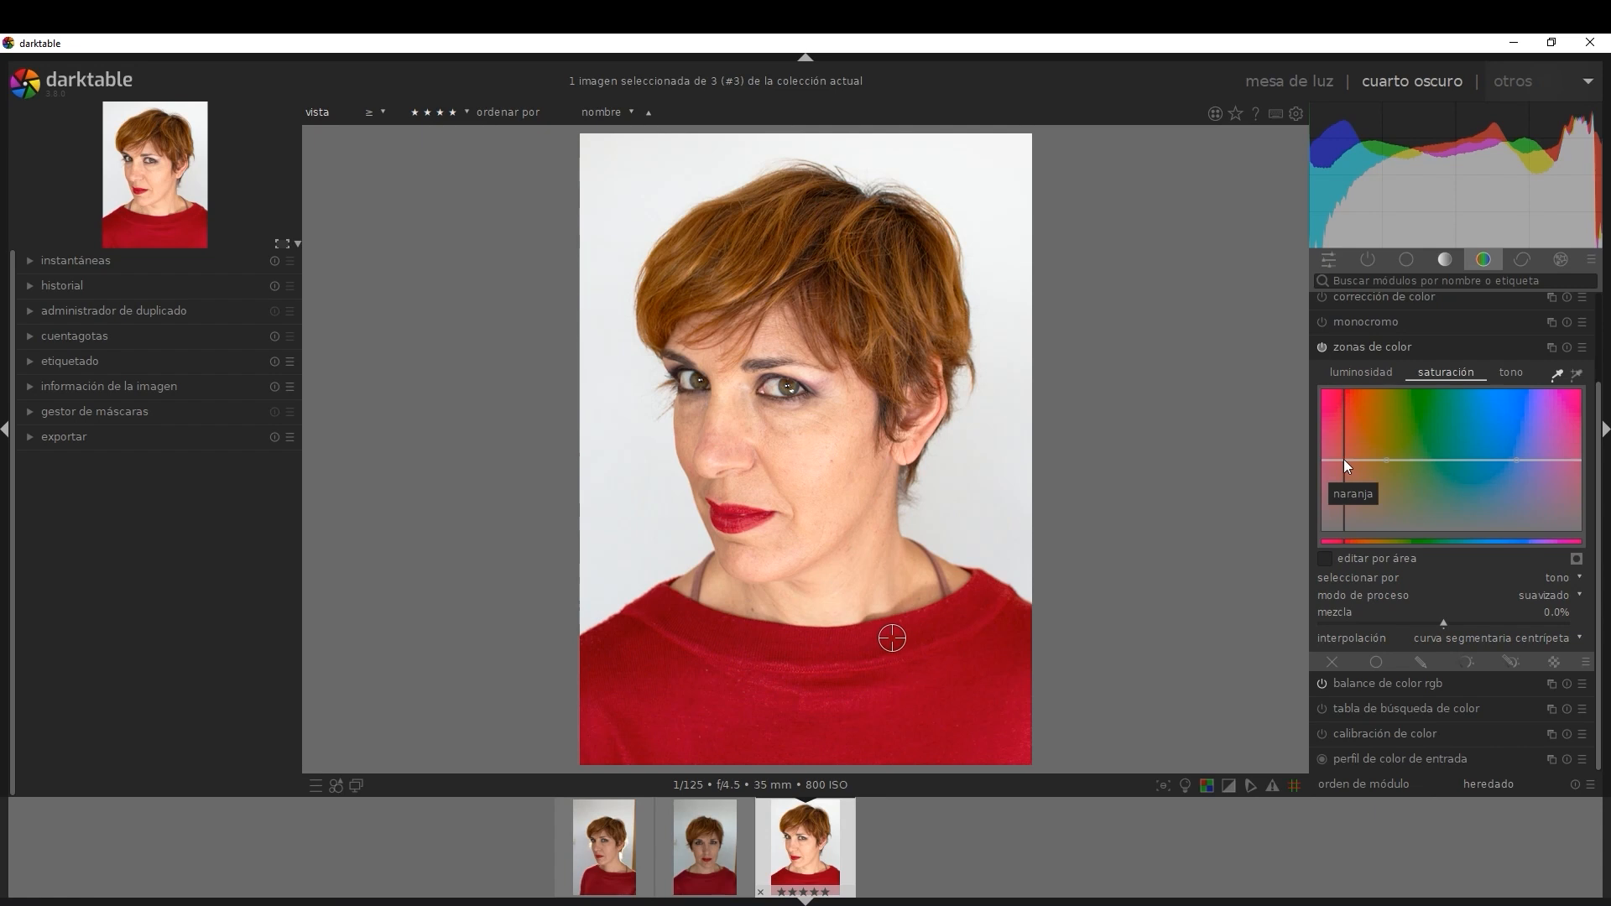
drag(1342, 460, 1346, 440)
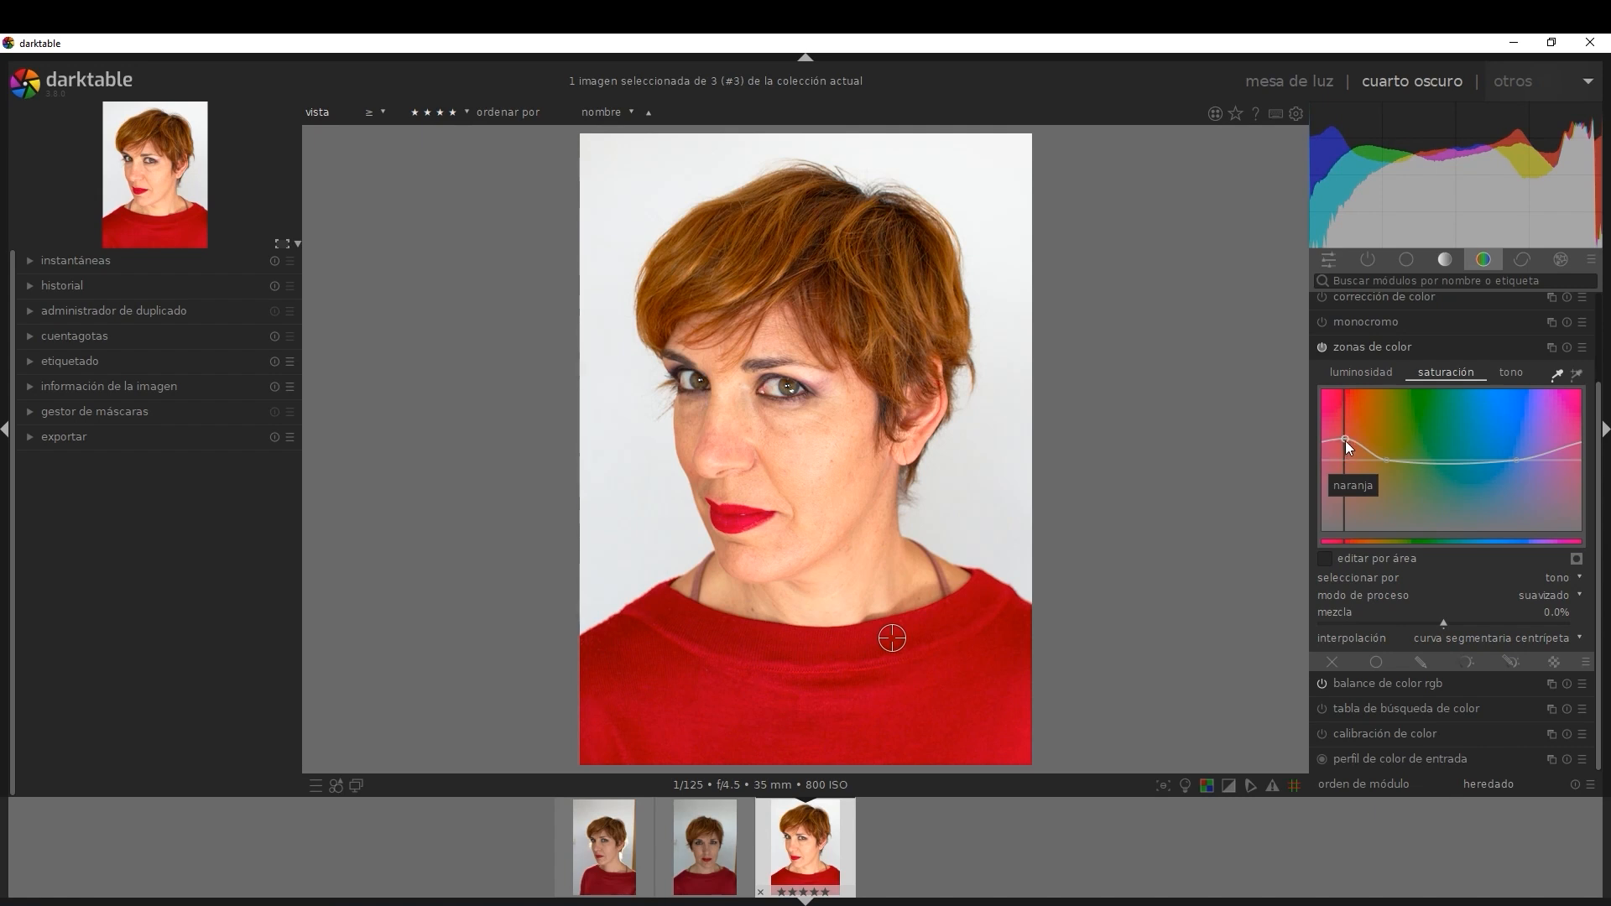
drag(1346, 436, 1346, 460)
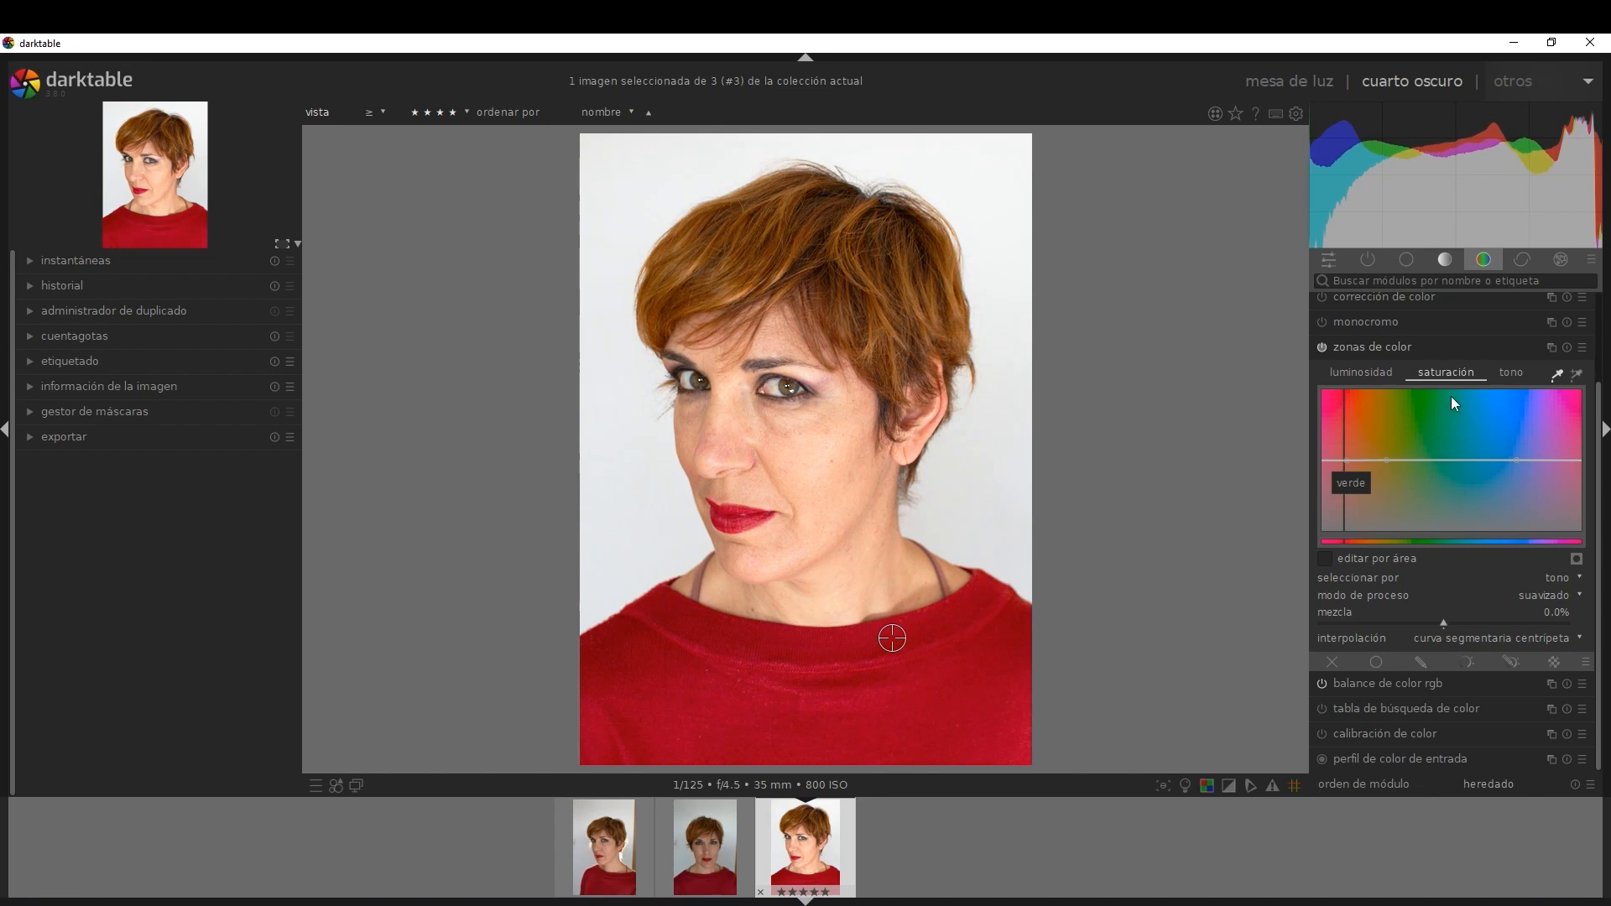
- Shift the hue of the sampled sweater colour very slightly in color zones, and collapse the module
click(1513, 374)
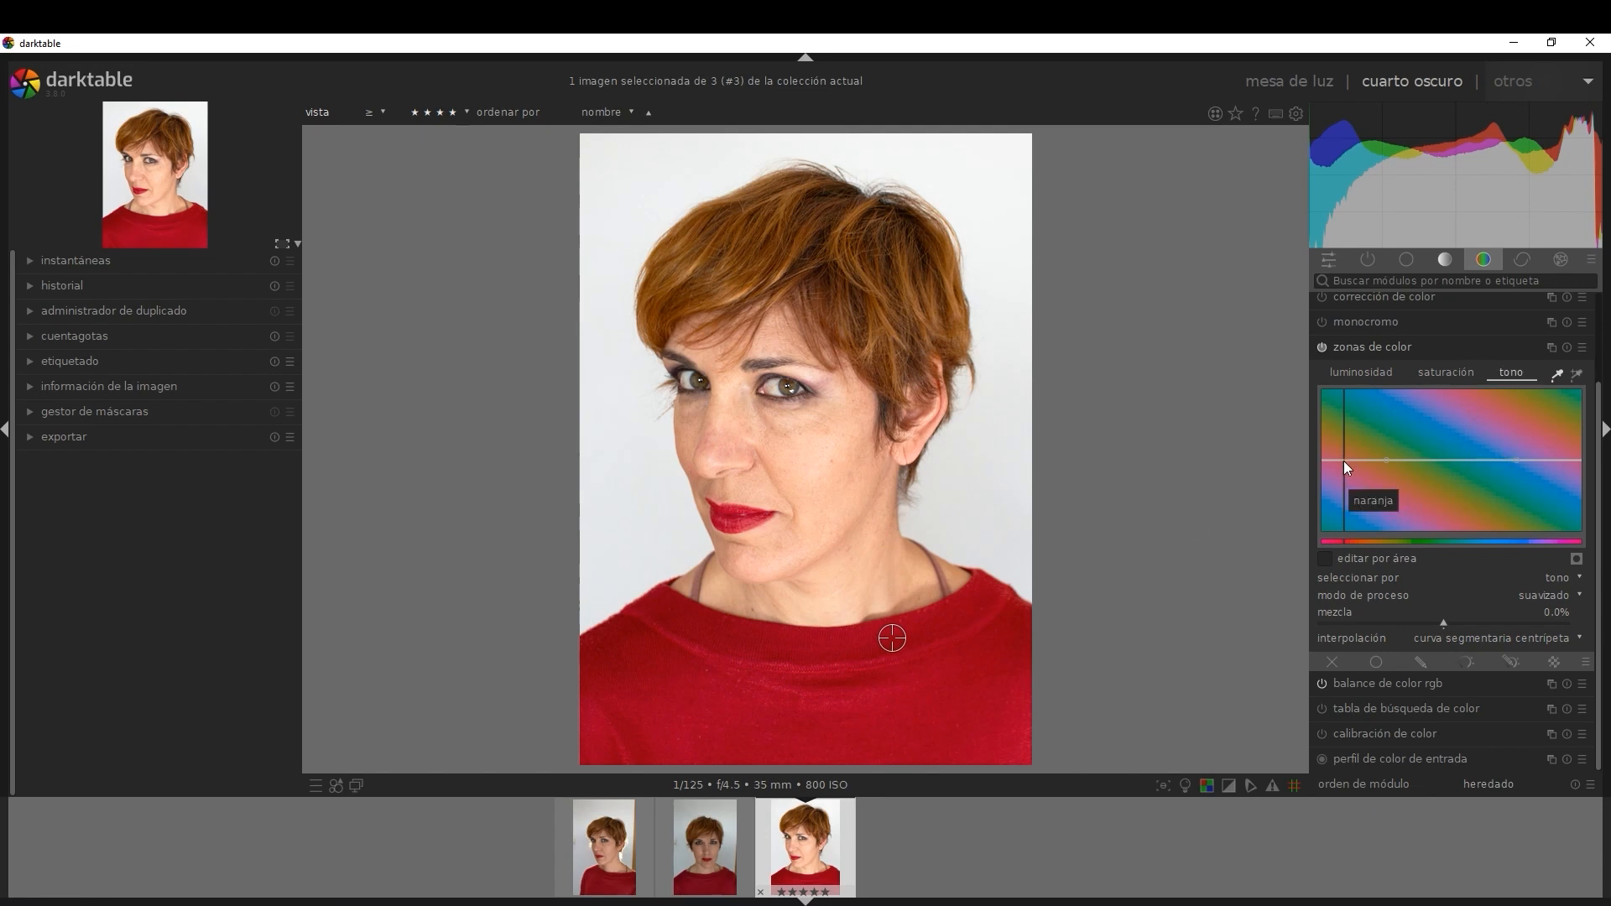
mouse_move(1342, 460)
mouse_down()
mouse_move(1342, 436)
mouse_move(1351, 480)
mouse_move(1329, 459)
mouse_move(1346, 460)
mouse_move(1346, 438)
mouse_move(1346, 460)
mouse_up()
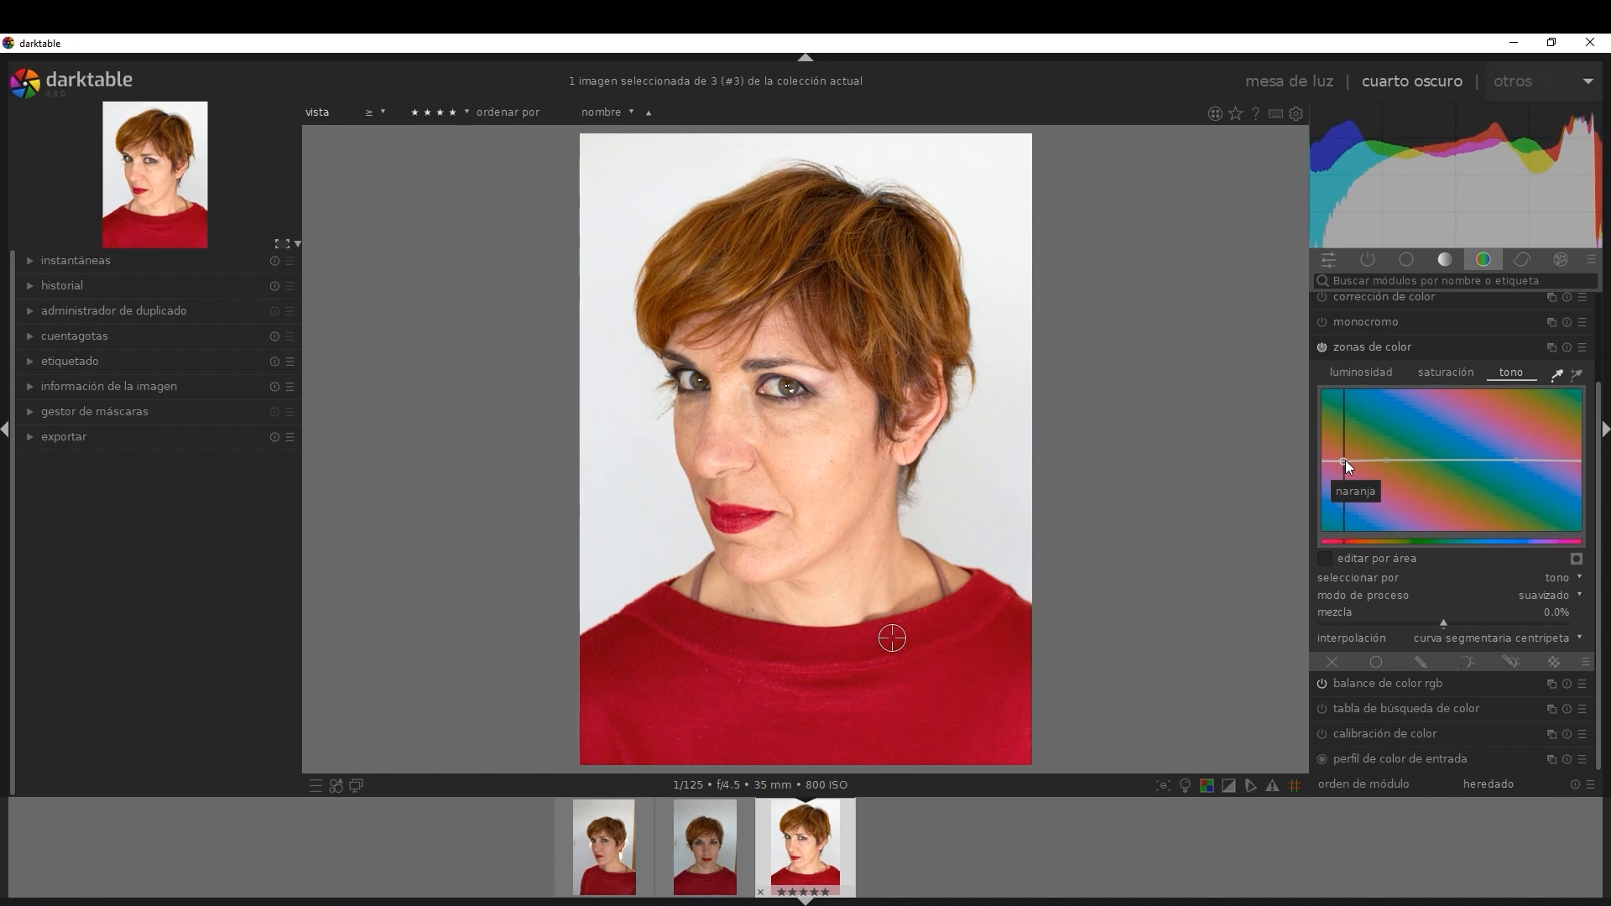
click(1447, 372)
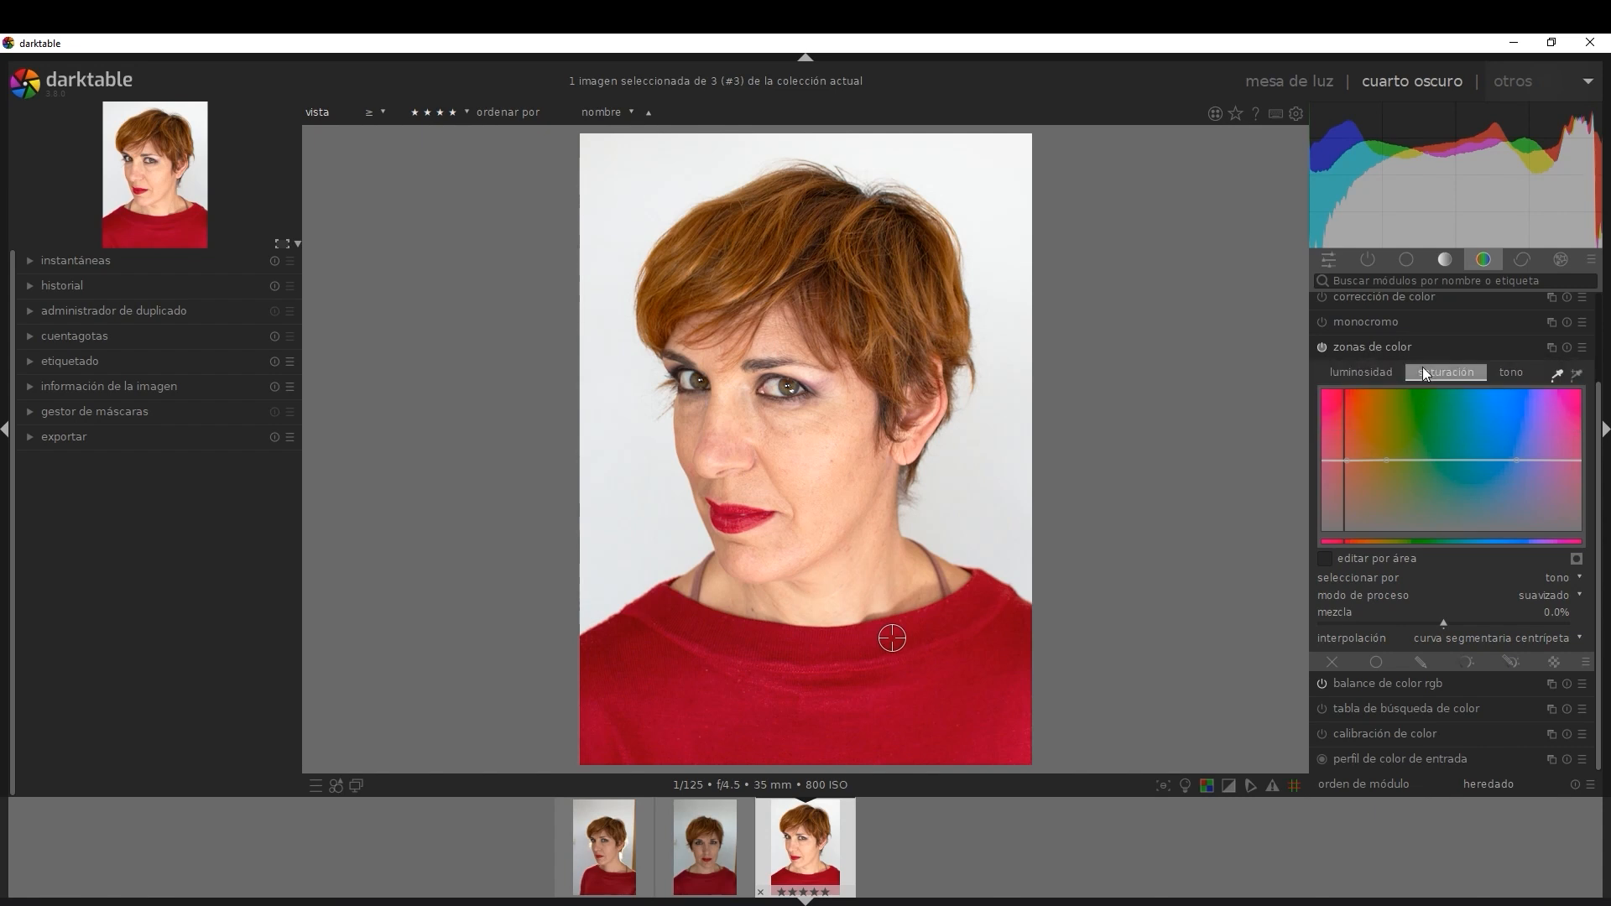
click(1386, 346)
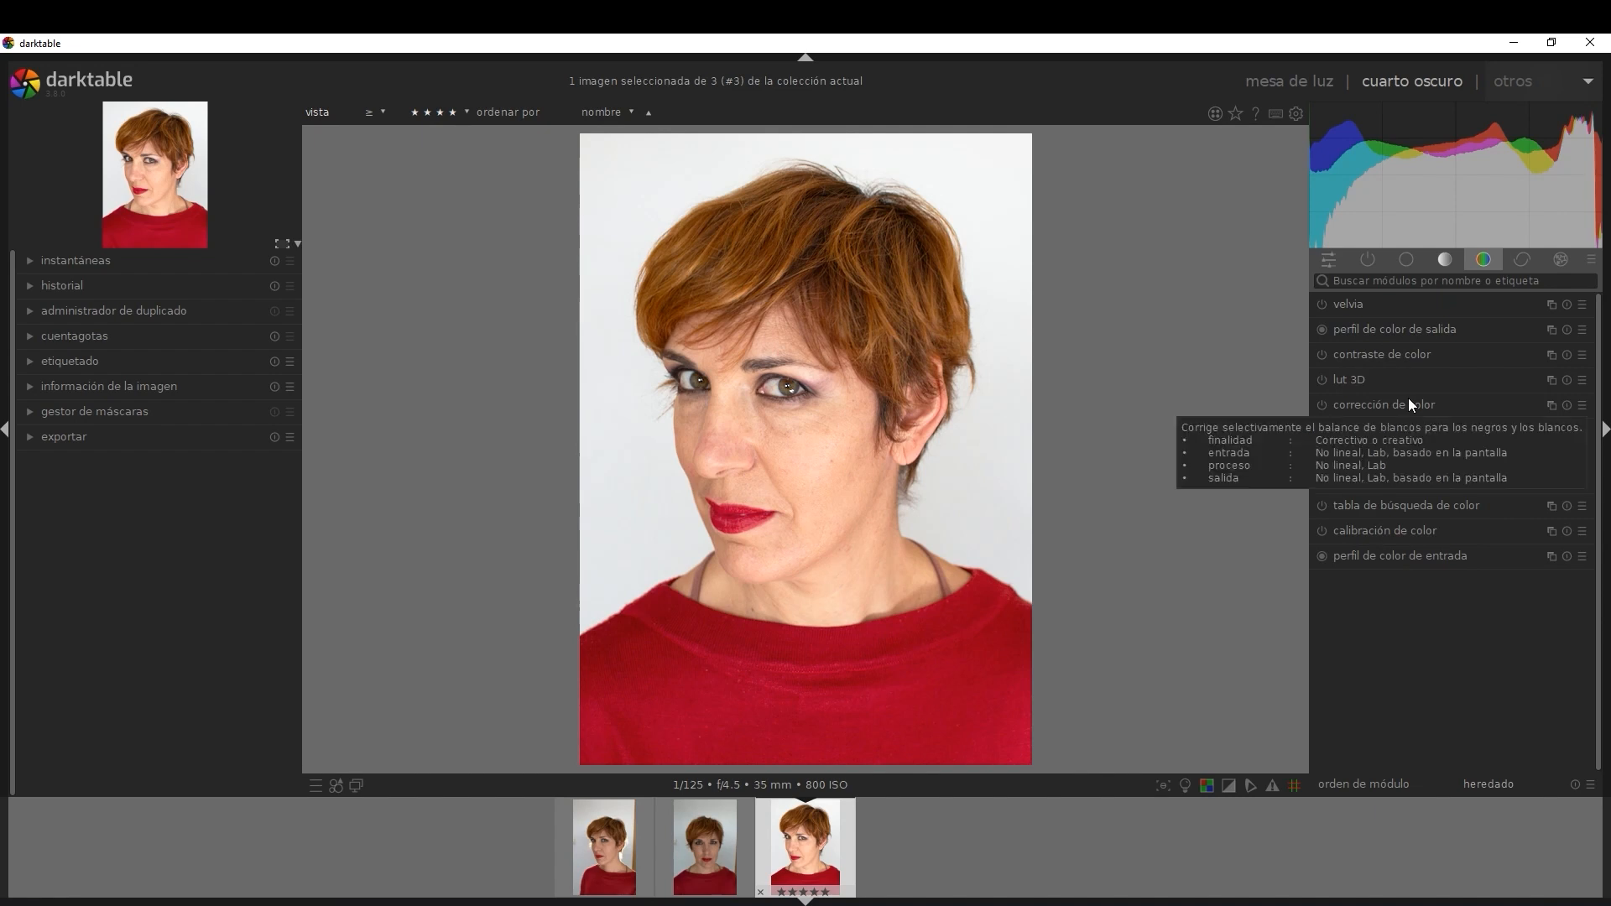
- Open the retouch module for the woman's face and choose the clone algorithm with a brush shape
click(1523, 258)
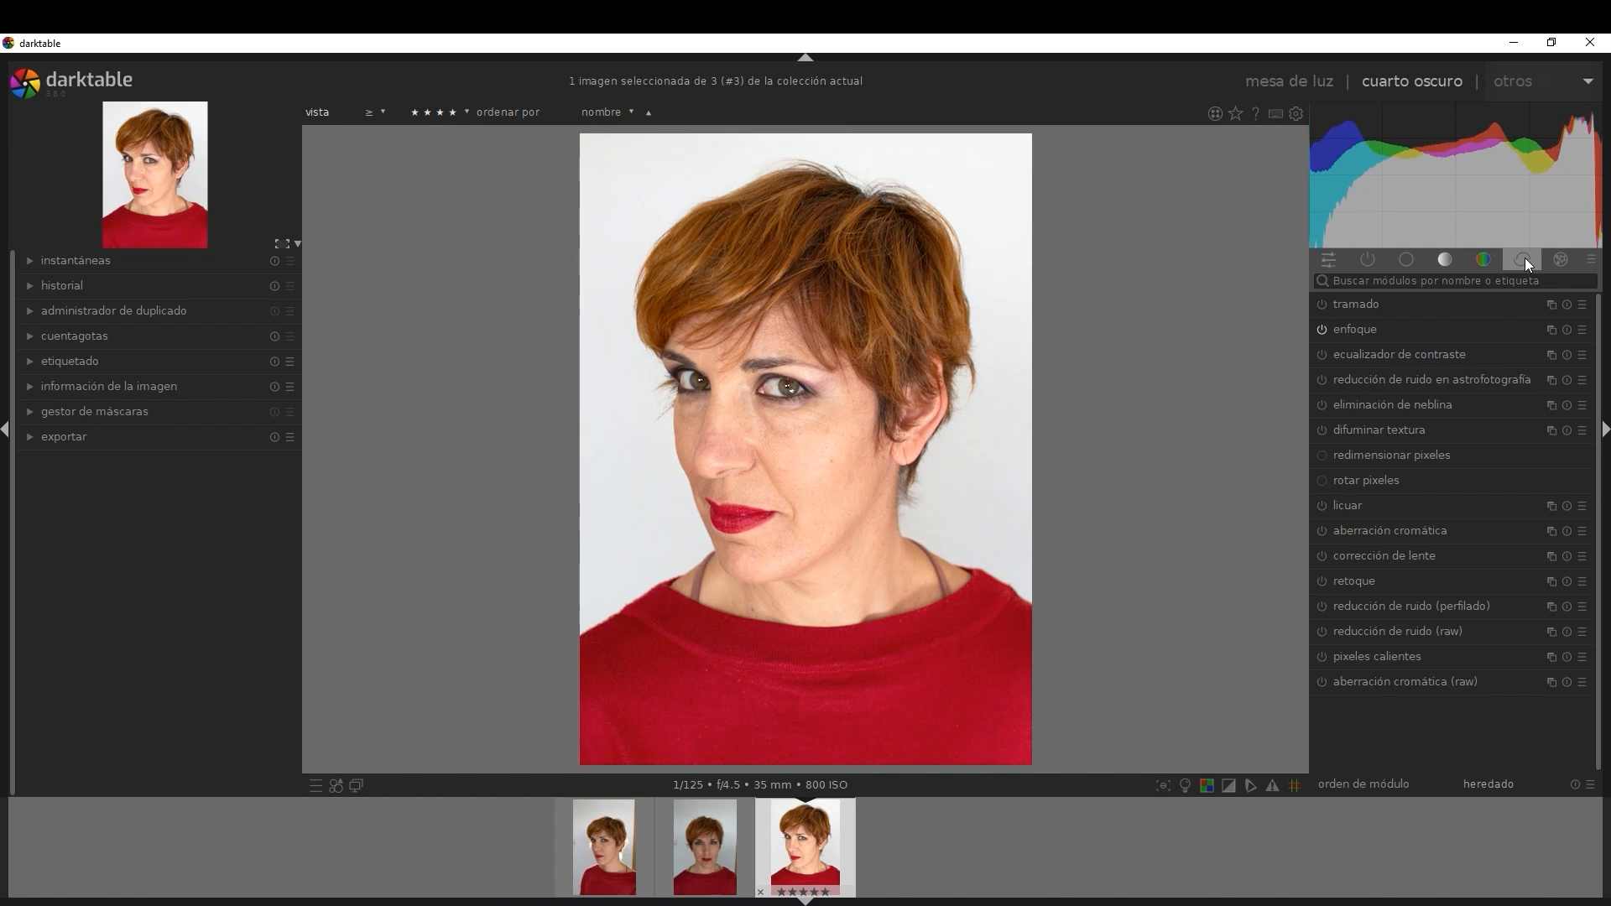
click(1353, 581)
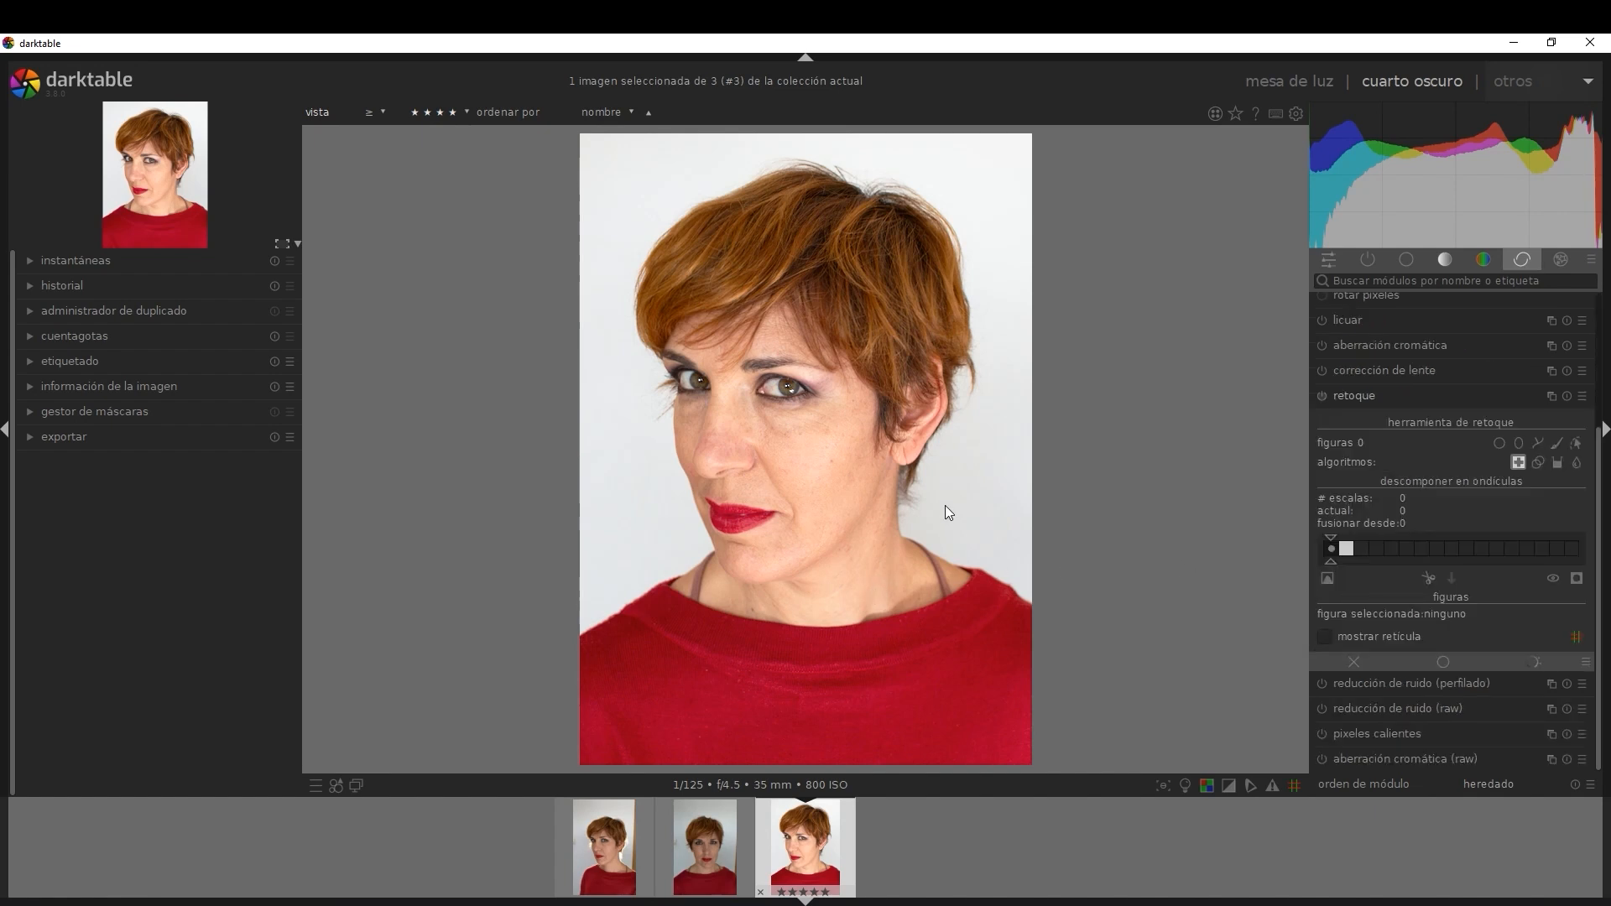
scroll(880, 478, up, 1)
scroll(959, 416, up, 1)
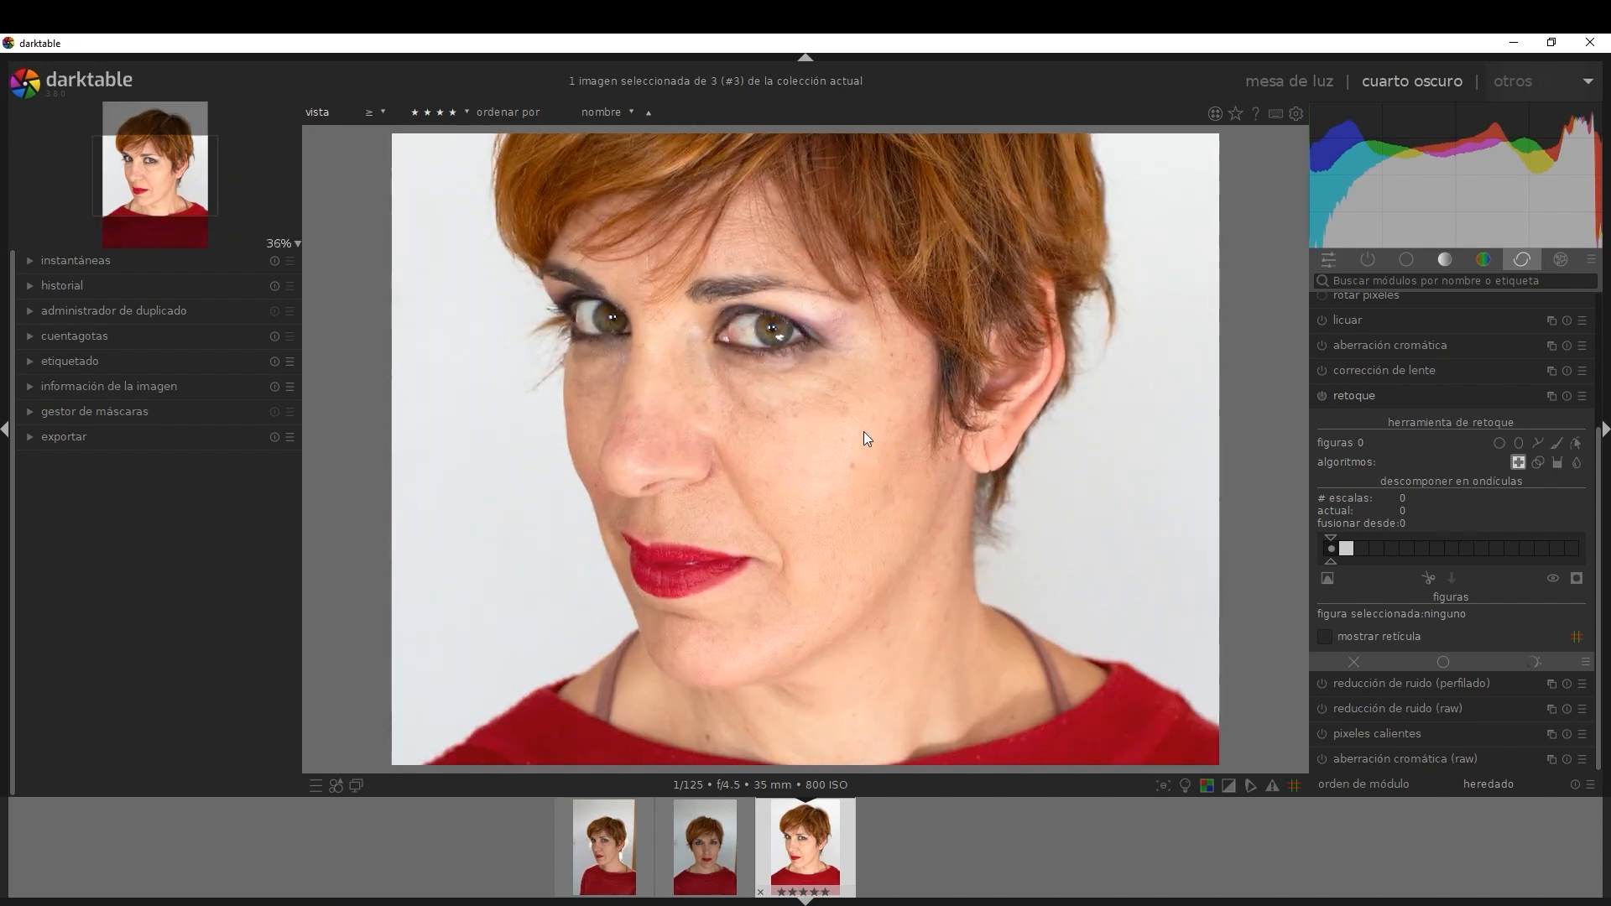
drag(837, 451, 895, 363)
scroll(914, 399, up, 1)
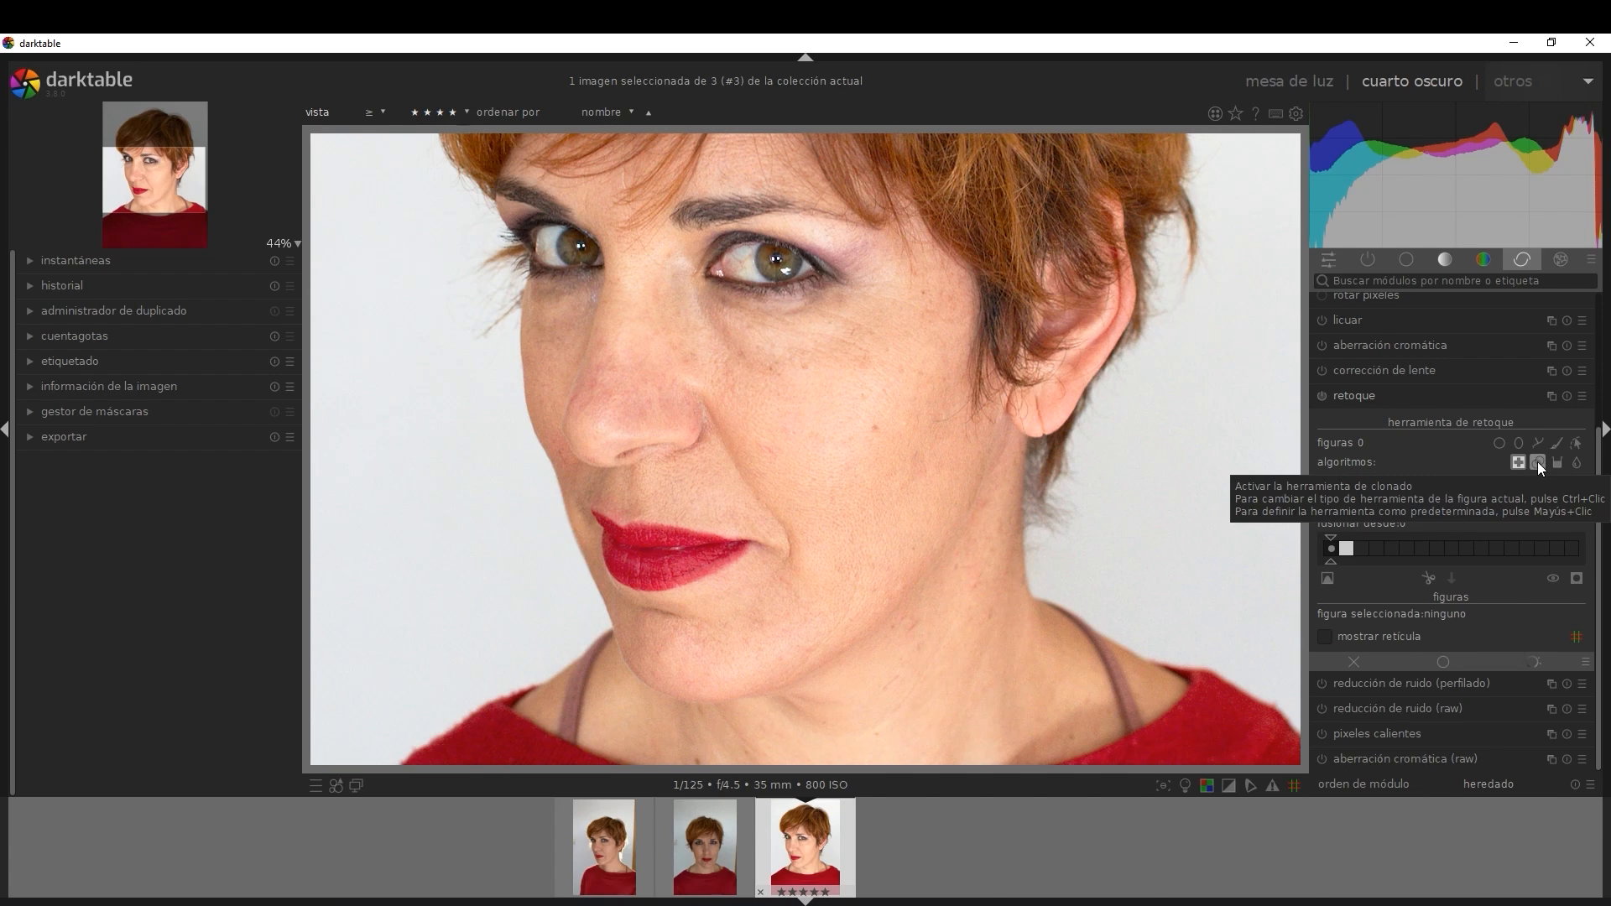
click(1537, 461)
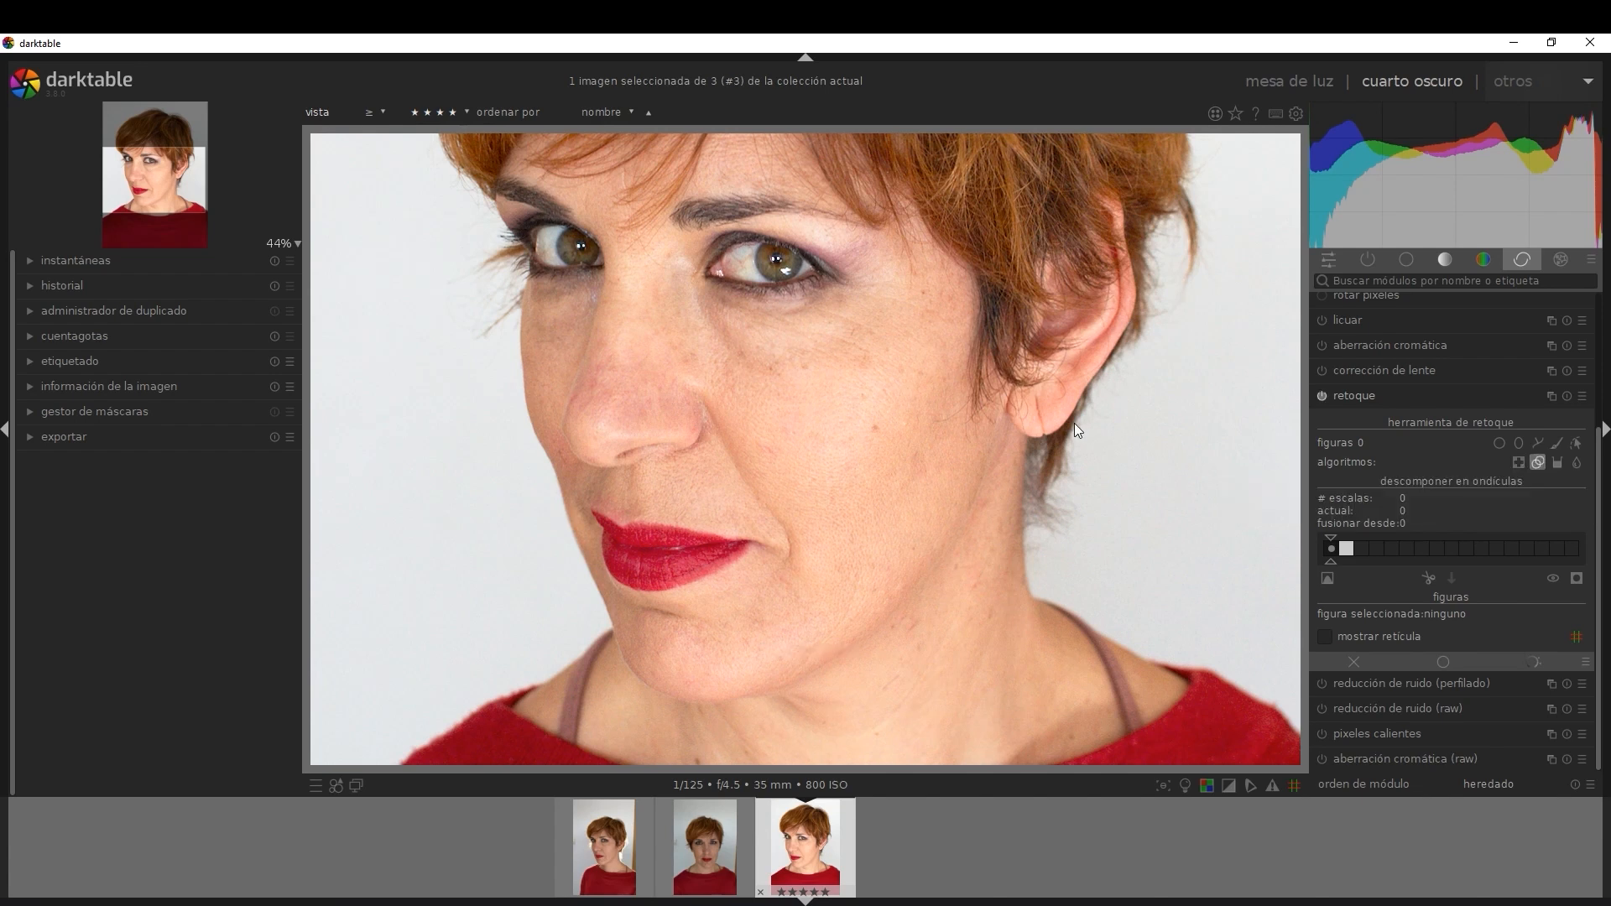
click(1553, 443)
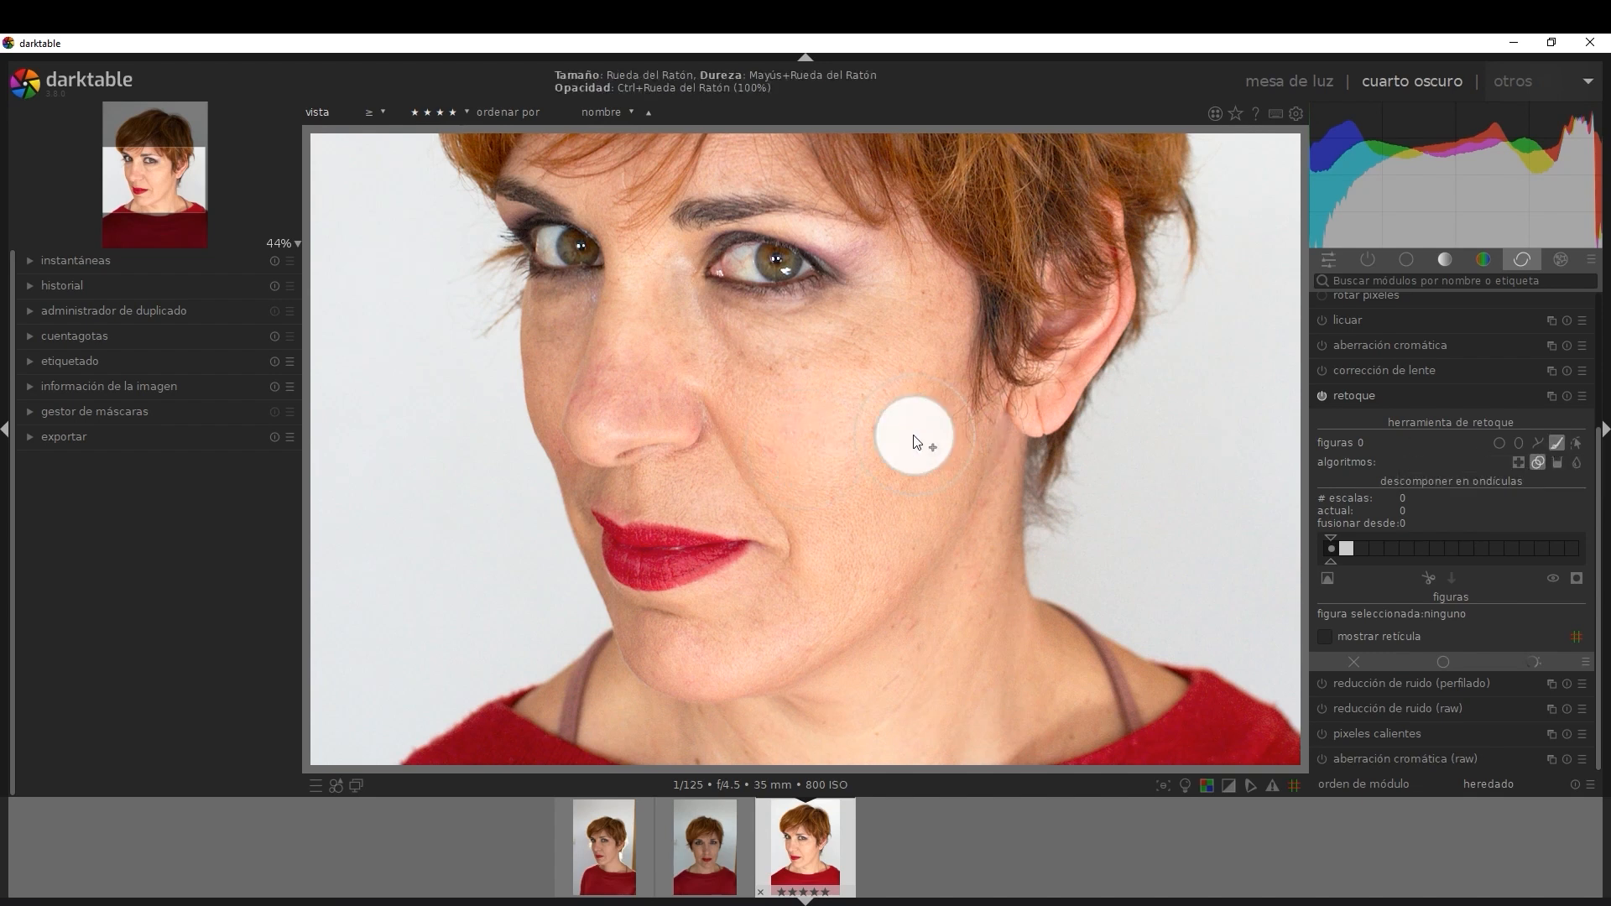
- Try clone brush sizes of 6.94% and 13.98% over the blemish on the cheek
scroll(882, 436, down, 2)
scroll(883, 436, down, 10)
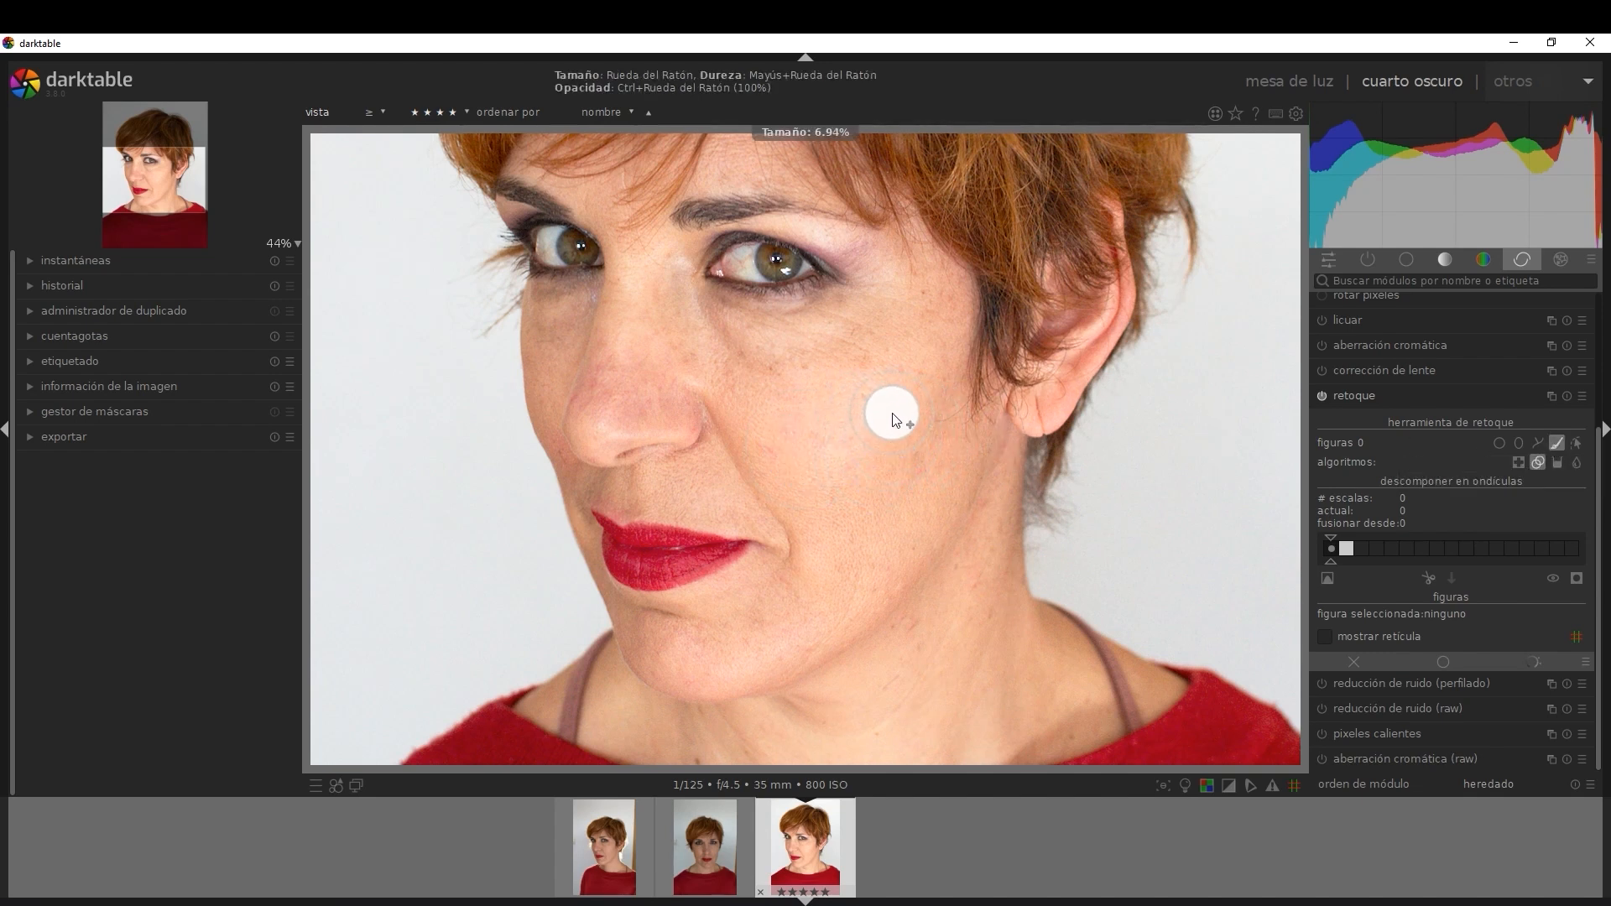
scroll(900, 420, up, 10)
scroll(900, 431, up, 1)
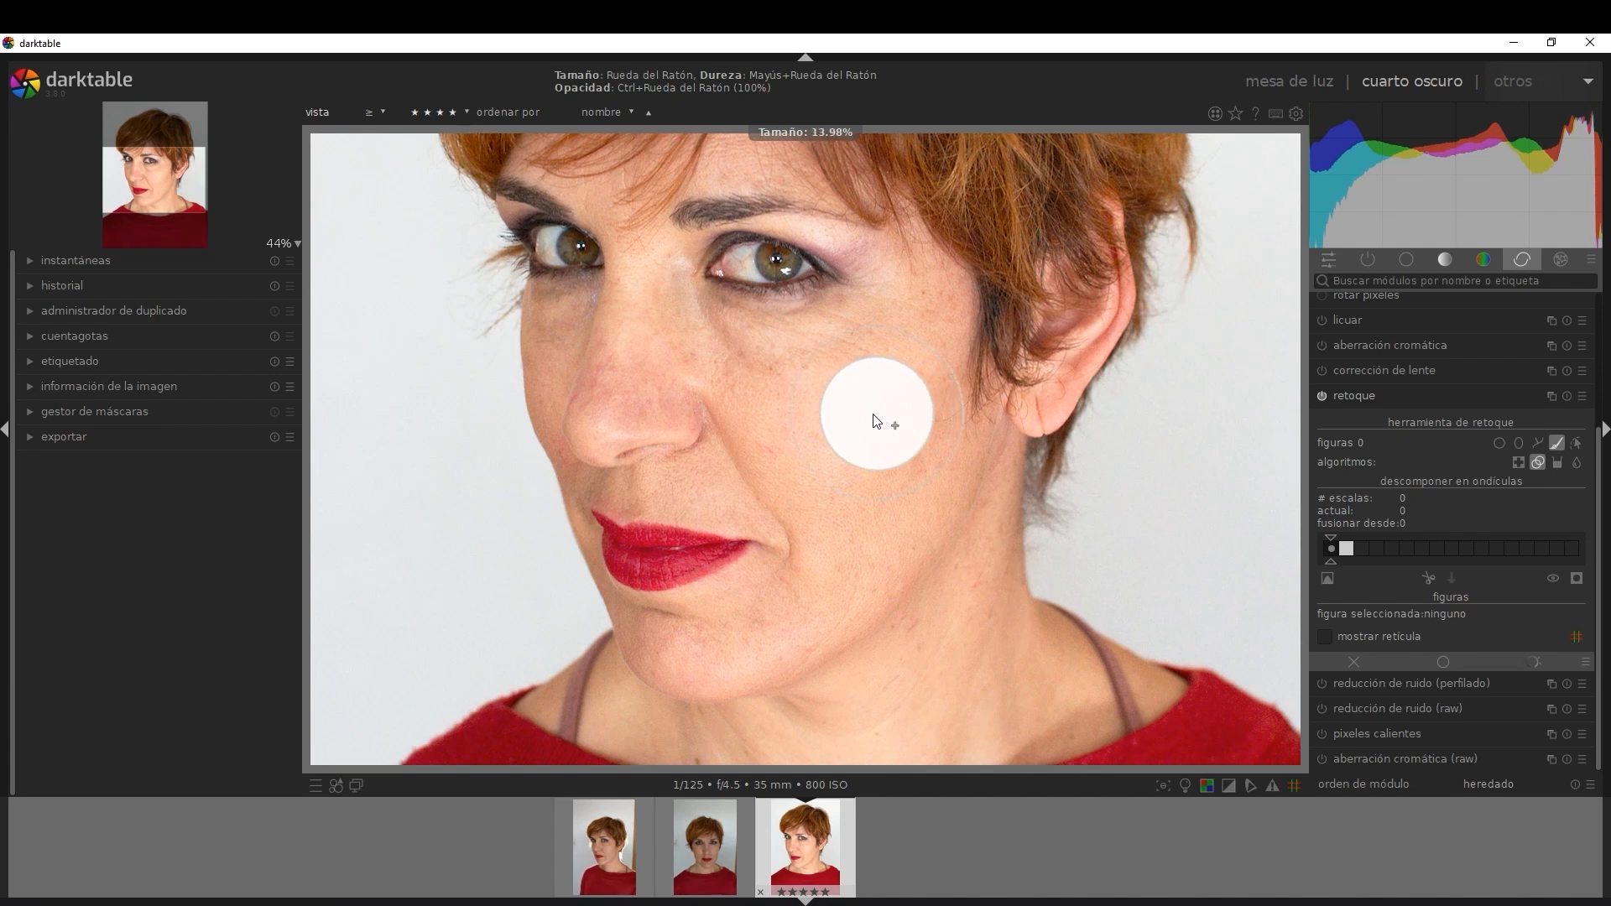
- Try reducing the clone brush's opacity to 90% and lower, and restore it to 100%
scroll(856, 429, down, 2)
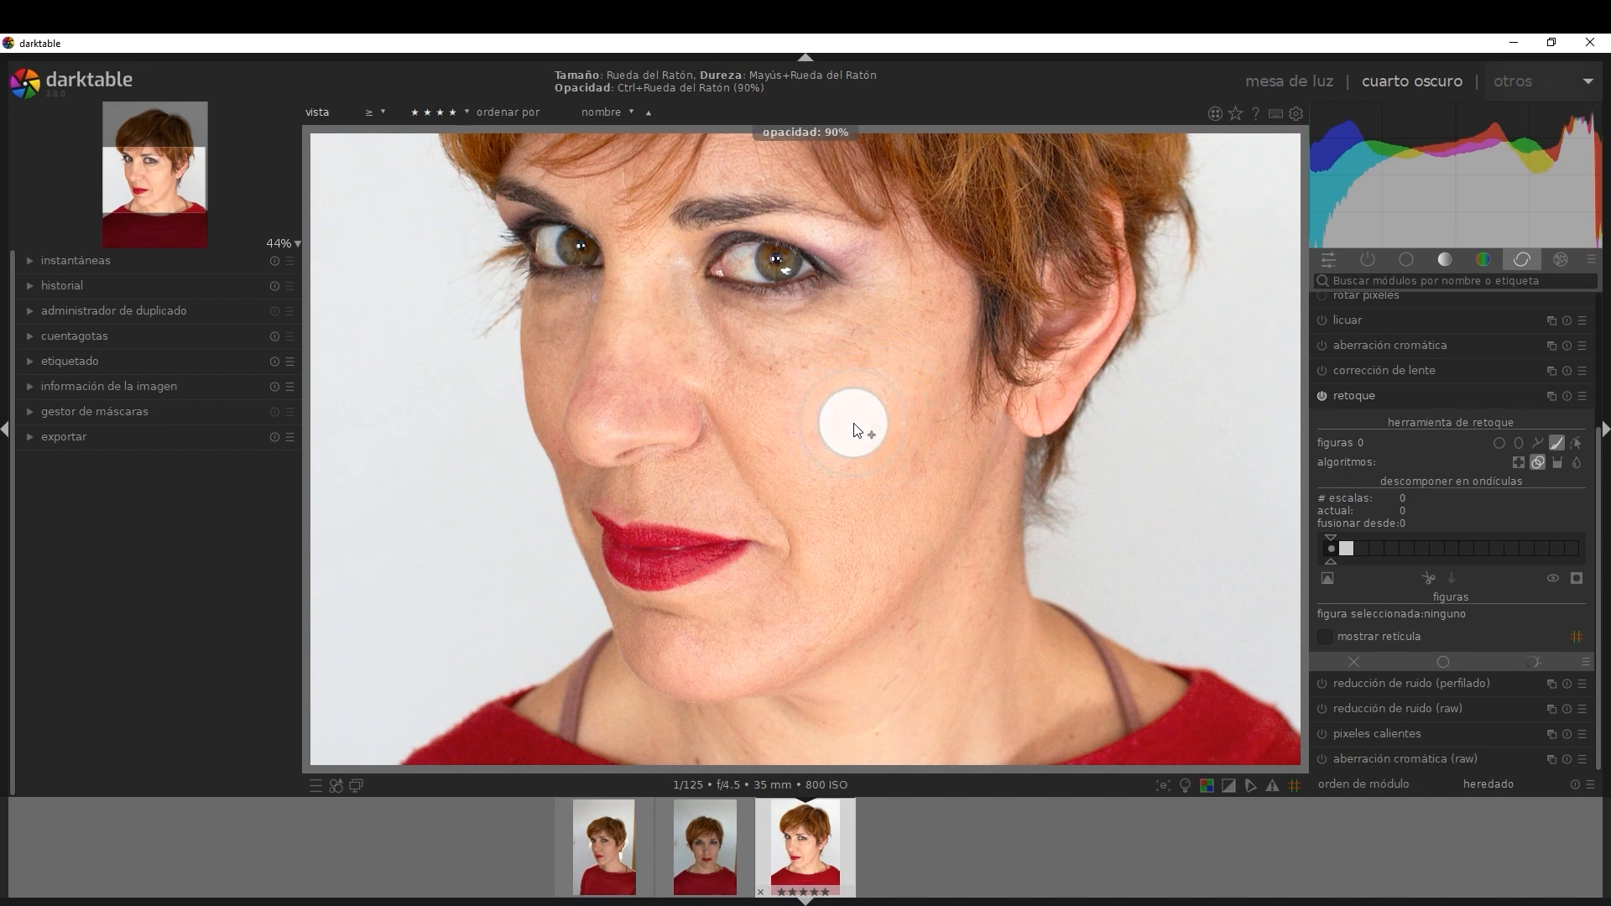
scroll(856, 423, down, 3)
scroll(868, 428, down, 9)
scroll(874, 430, down, 4)
scroll(873, 428, up, 5)
scroll(873, 421, up, 8)
scroll(873, 421, up, 3)
- Adjust the clone brush's hardness through 71.80% and 84.88%, and reduce the brush size to 6.33% or smaller
shift+scroll(875, 430, up, 4)
shift+scroll(879, 432, up, 2)
shift+scroll(878, 431, down, 8)
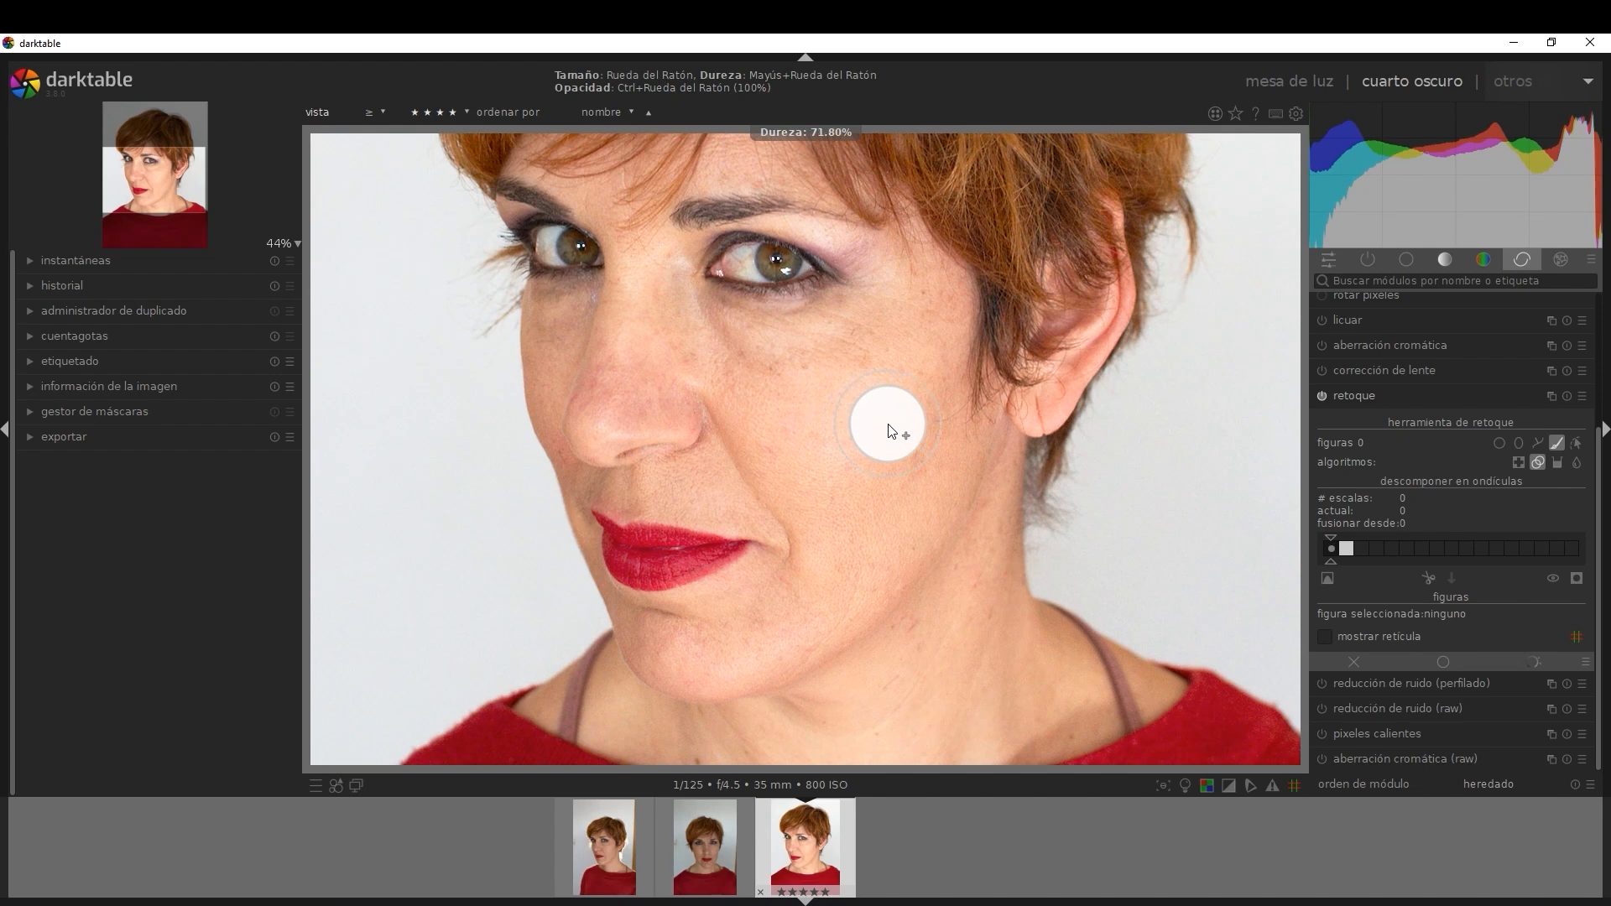
shift+scroll(875, 425, down, 8)
shift+scroll(875, 424, up, 13)
shift+scroll(877, 431, up, 4)
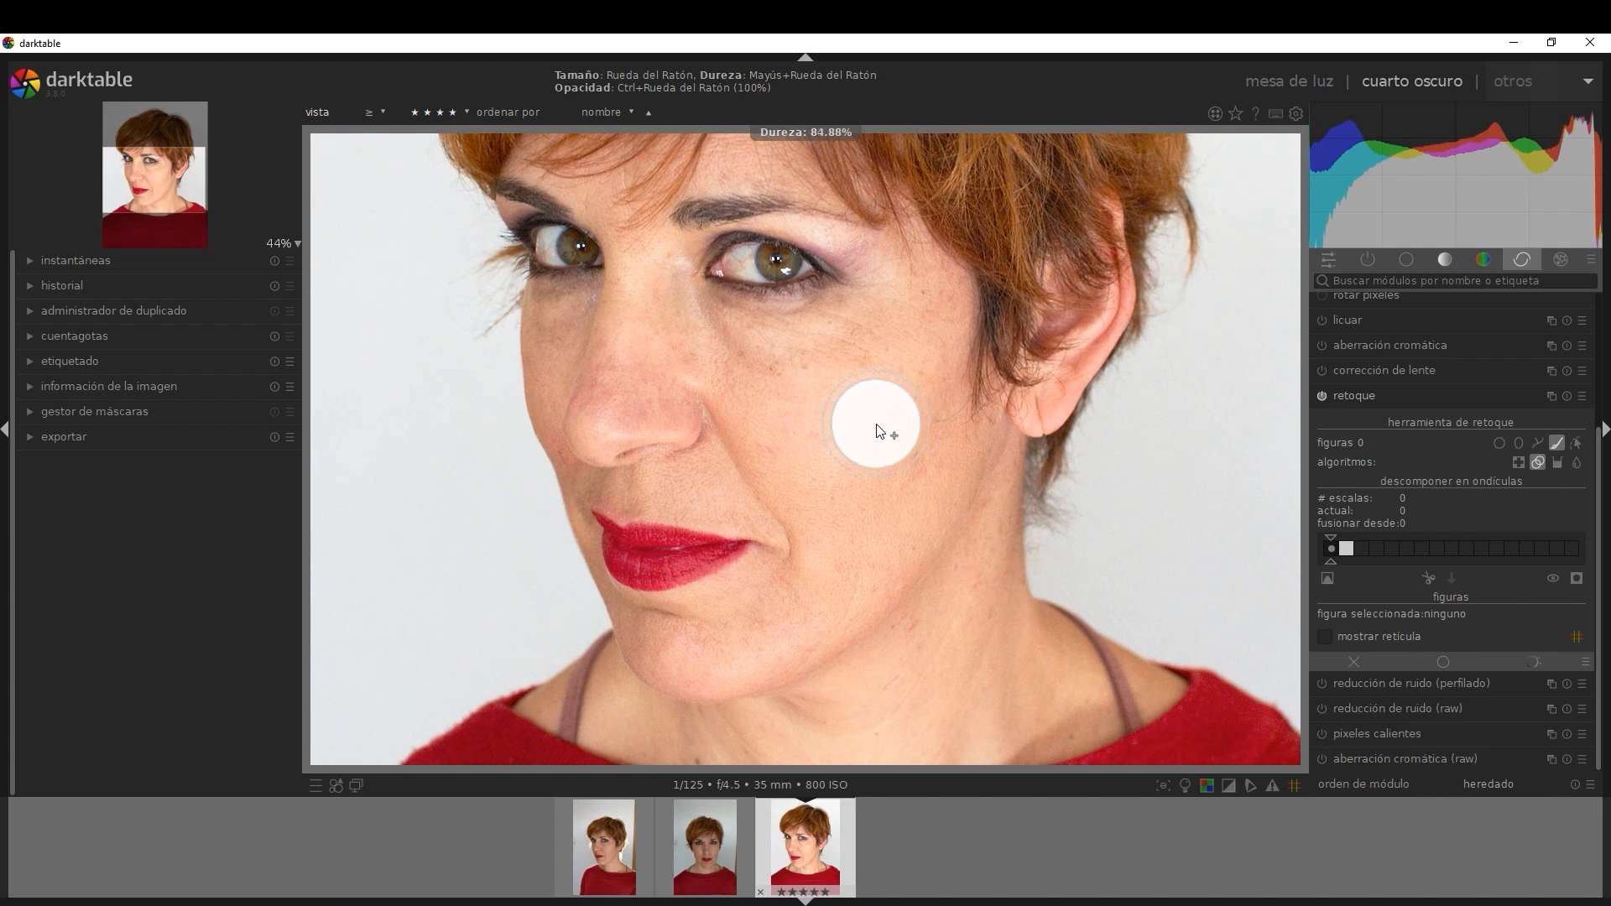
shift+scroll(878, 431, up, 2)
scroll(878, 432, down, 5)
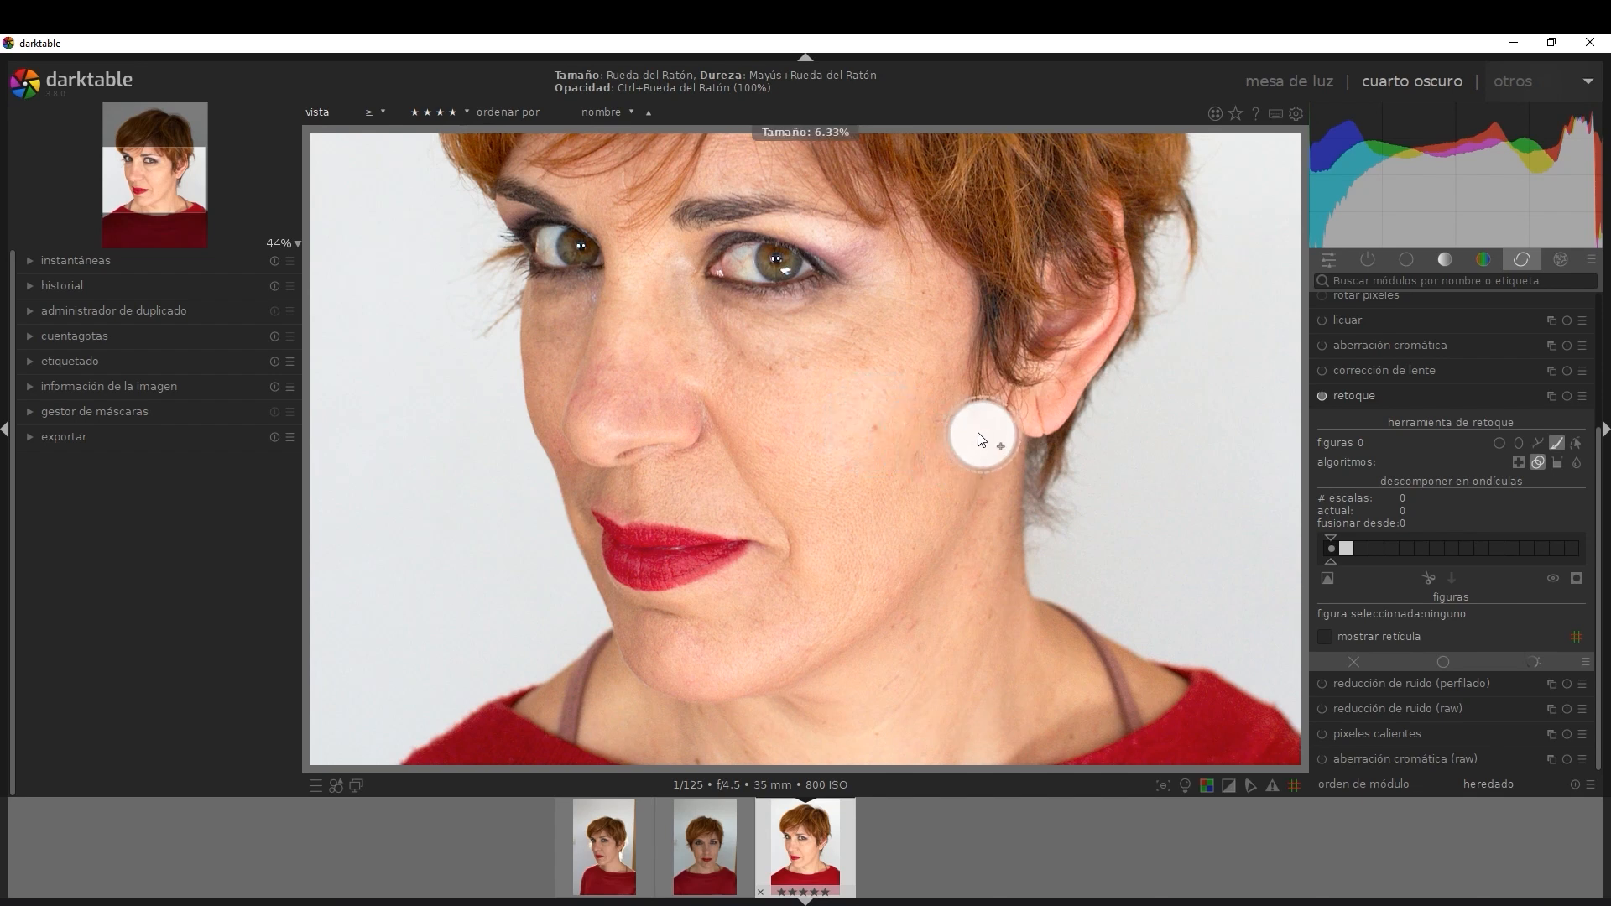
scroll(1041, 432, down, 5)
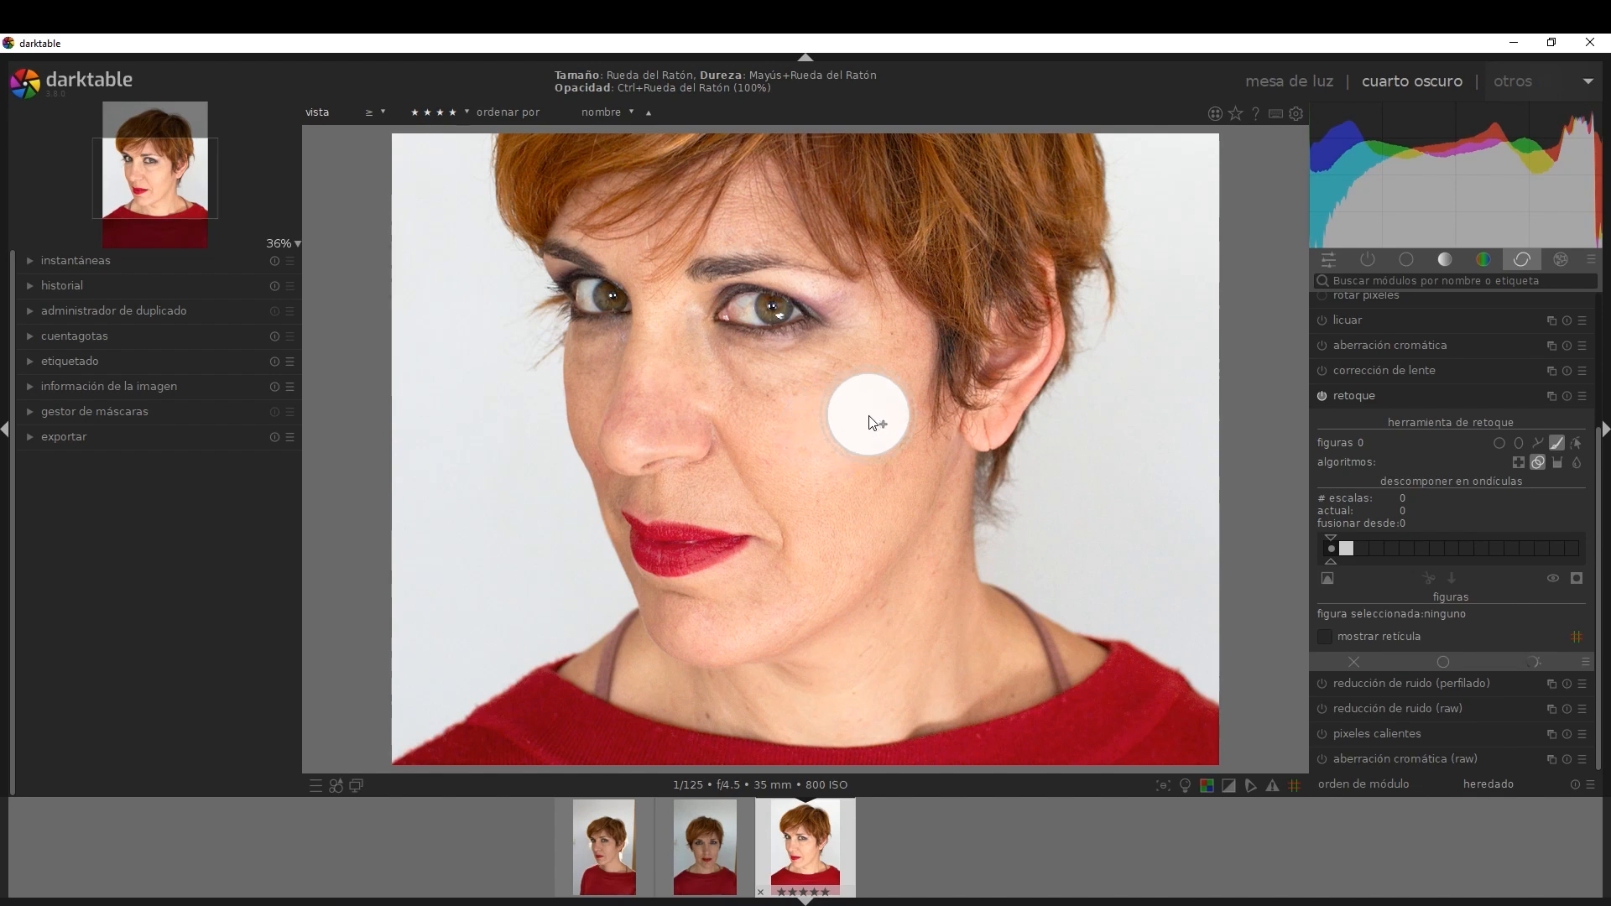
- Try a clone brush stroke of 9.45% size beside the ear and move it onto the cheek
scroll(946, 358, up, 1)
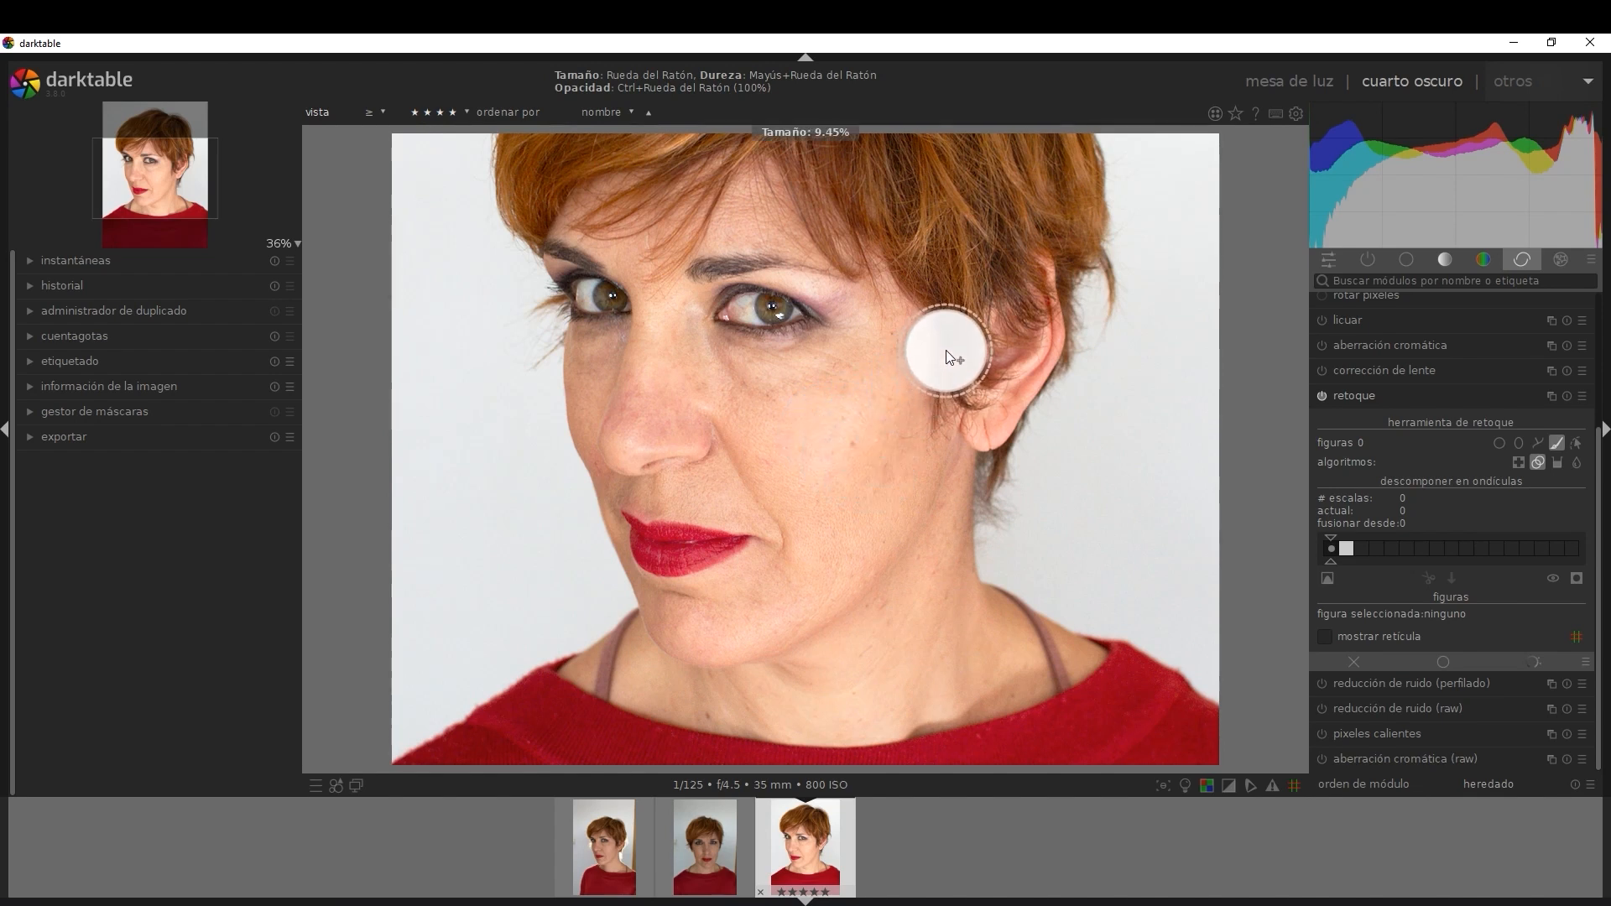
drag(942, 409, 946, 347)
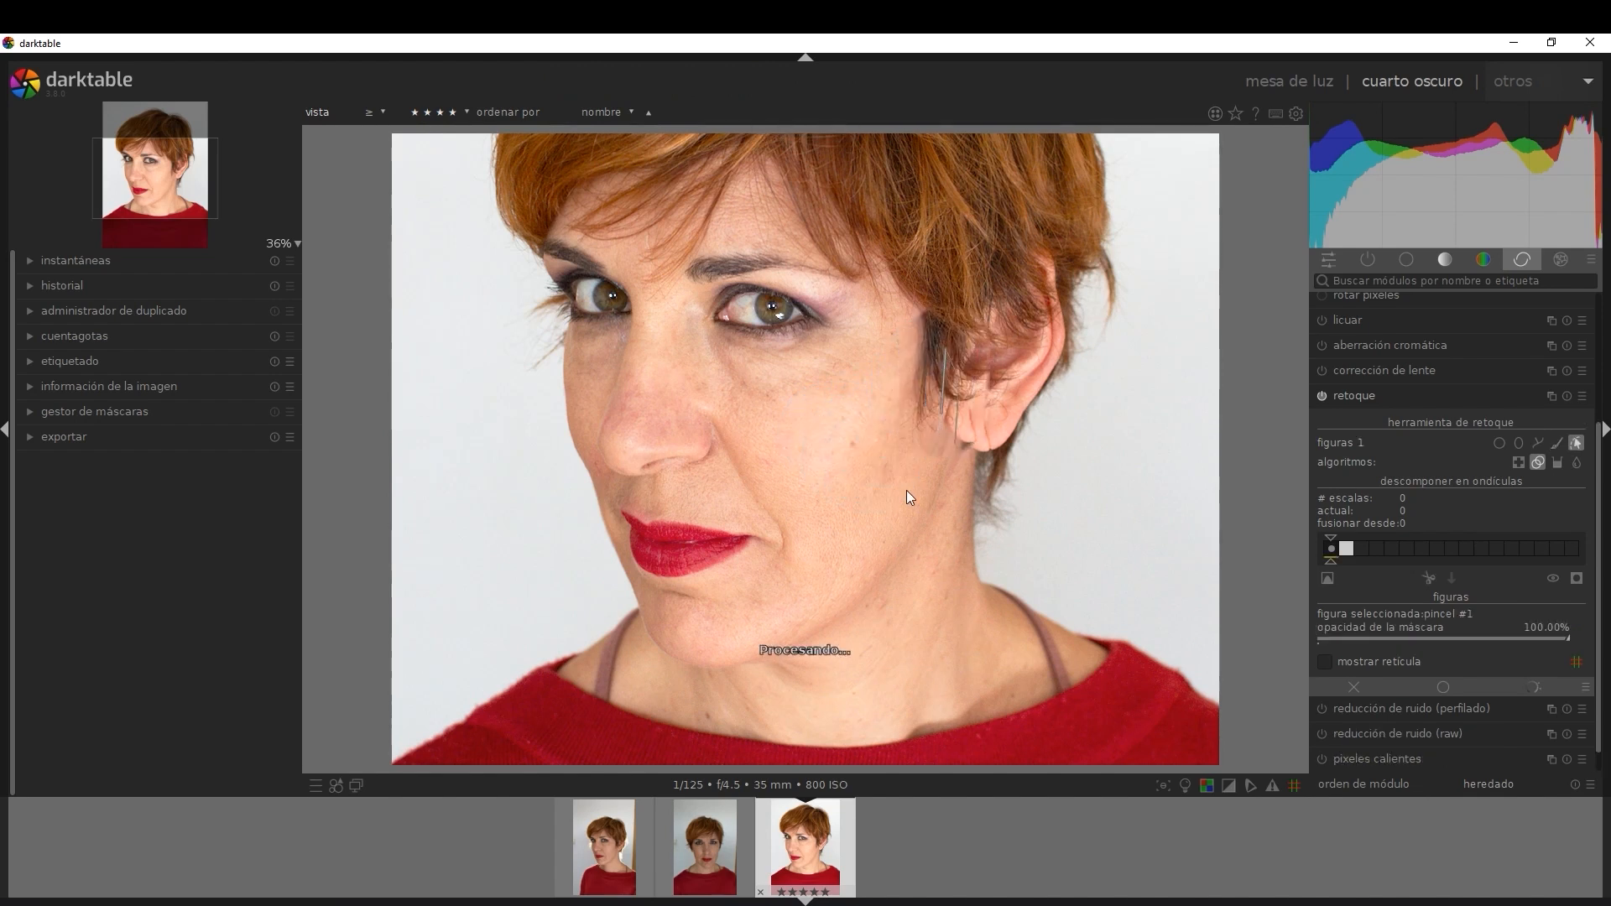
mouse_move(940, 401)
mouse_down()
mouse_move(908, 399)
mouse_move(832, 468)
mouse_up()
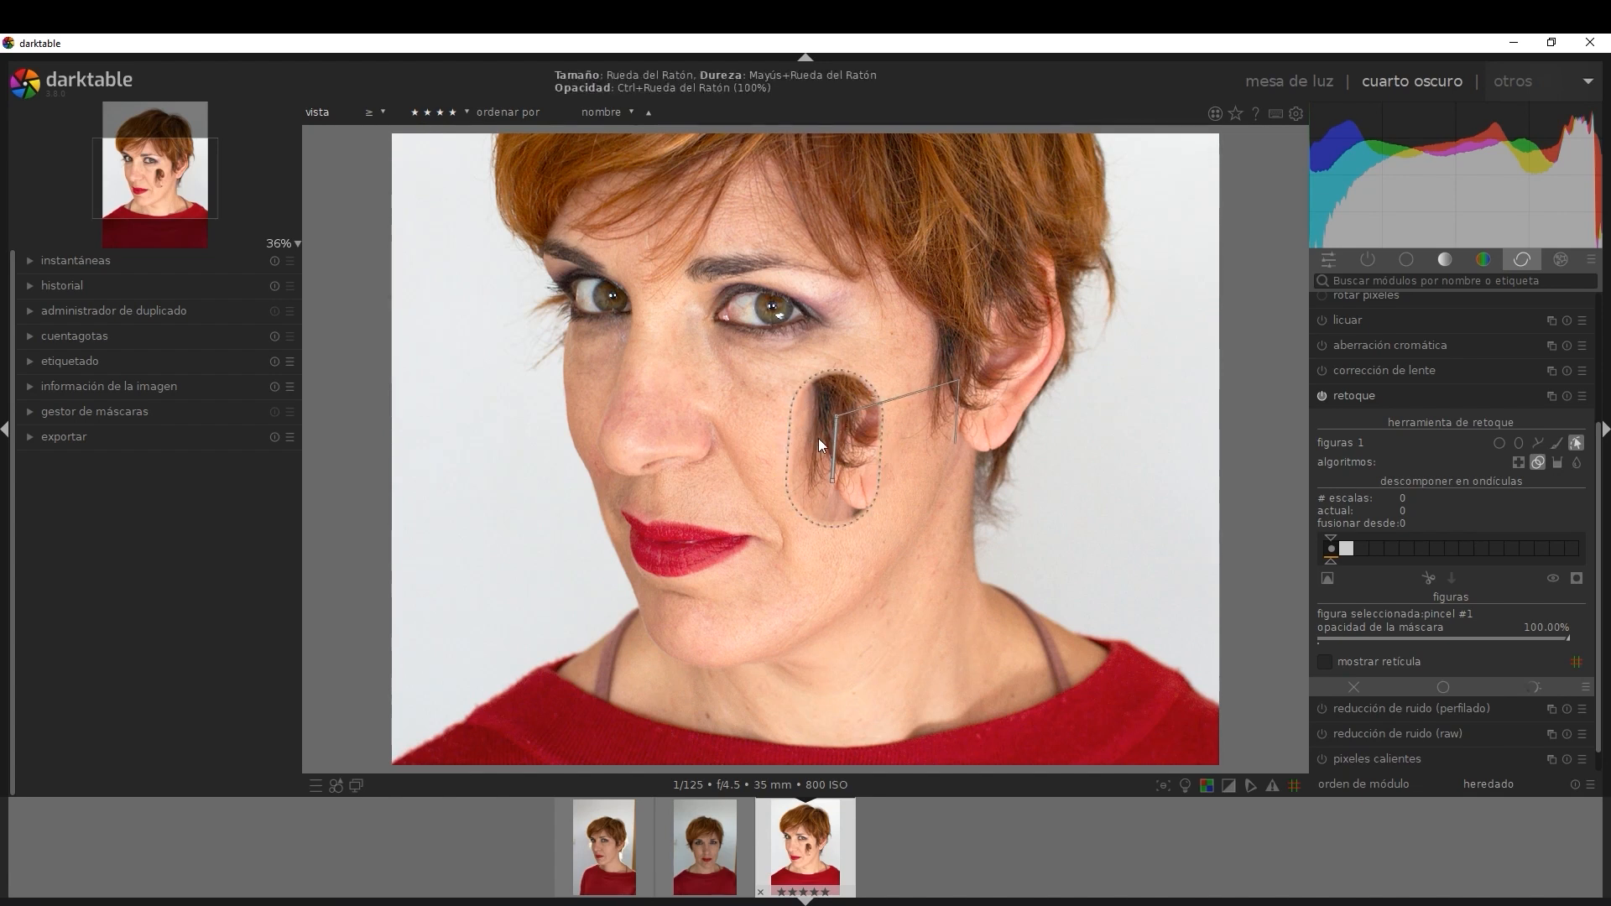
- Enlarge and shift the clone stroke on the cheek, try softening its hardness to 70.39%, and delete it
scroll(824, 438, up, 3)
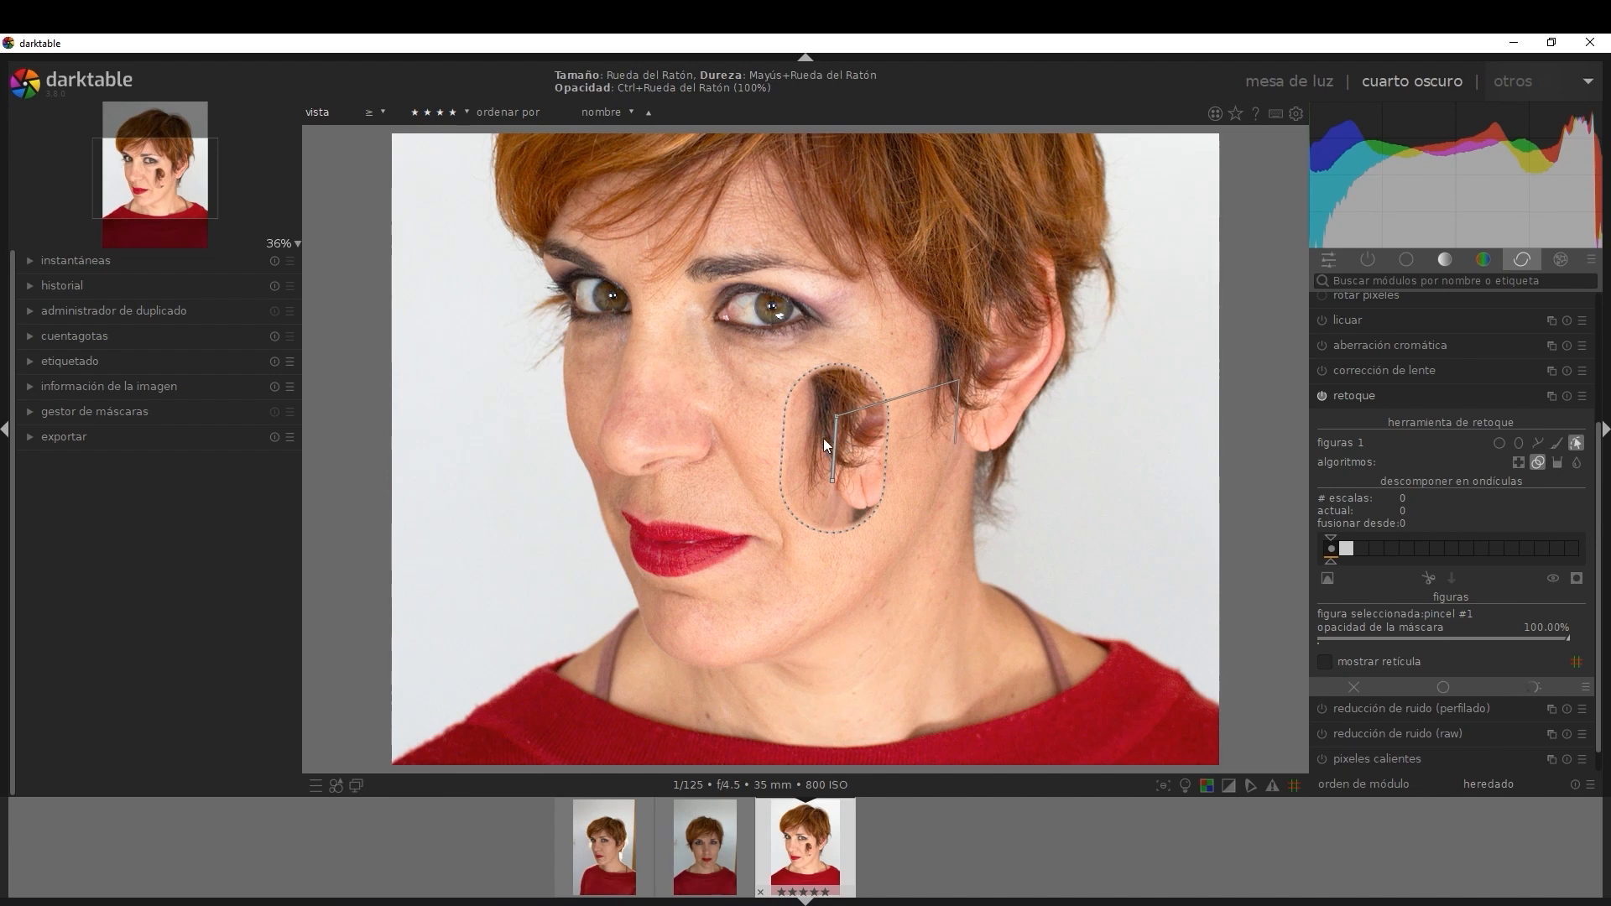
shift+scroll(823, 441, down, 2)
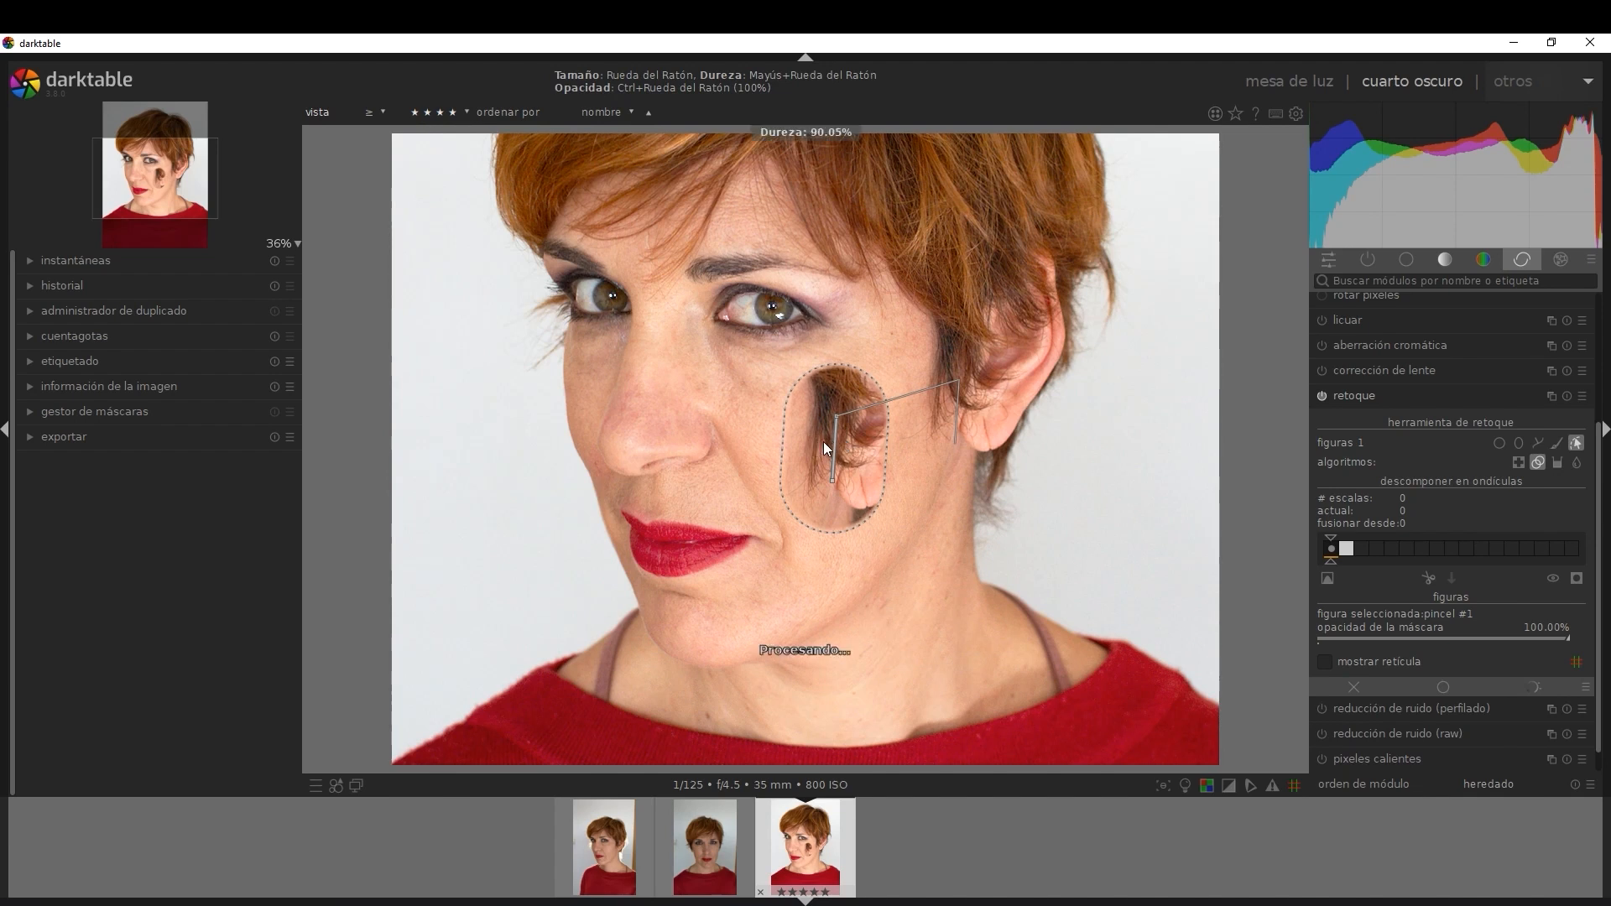
shift+scroll(824, 441, down, 9)
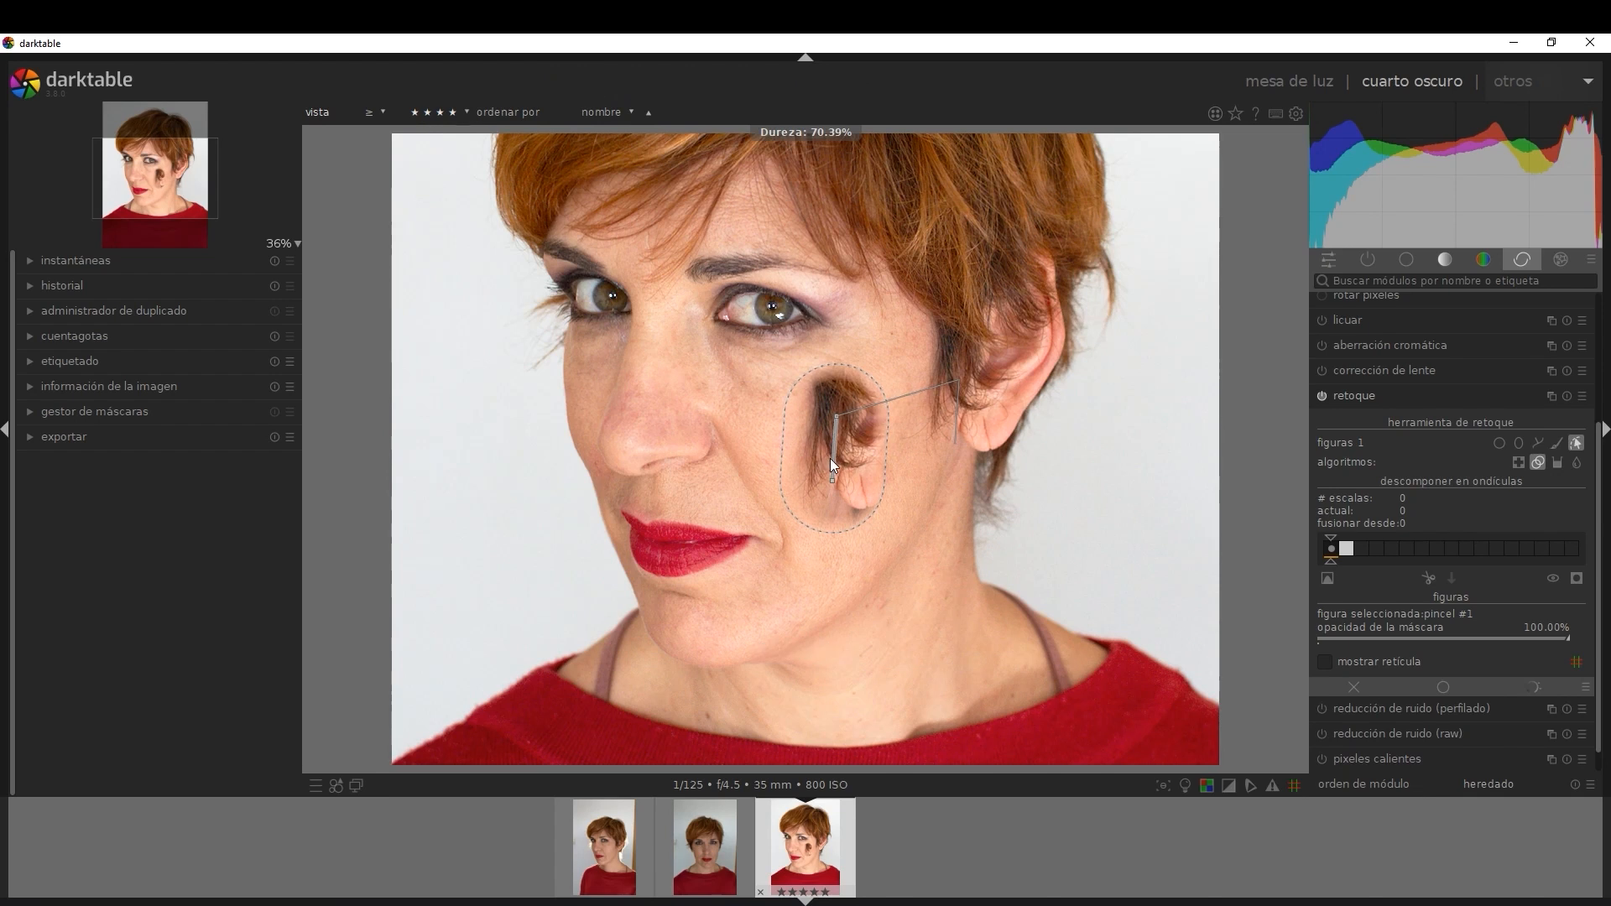
drag(849, 451, 872, 471)
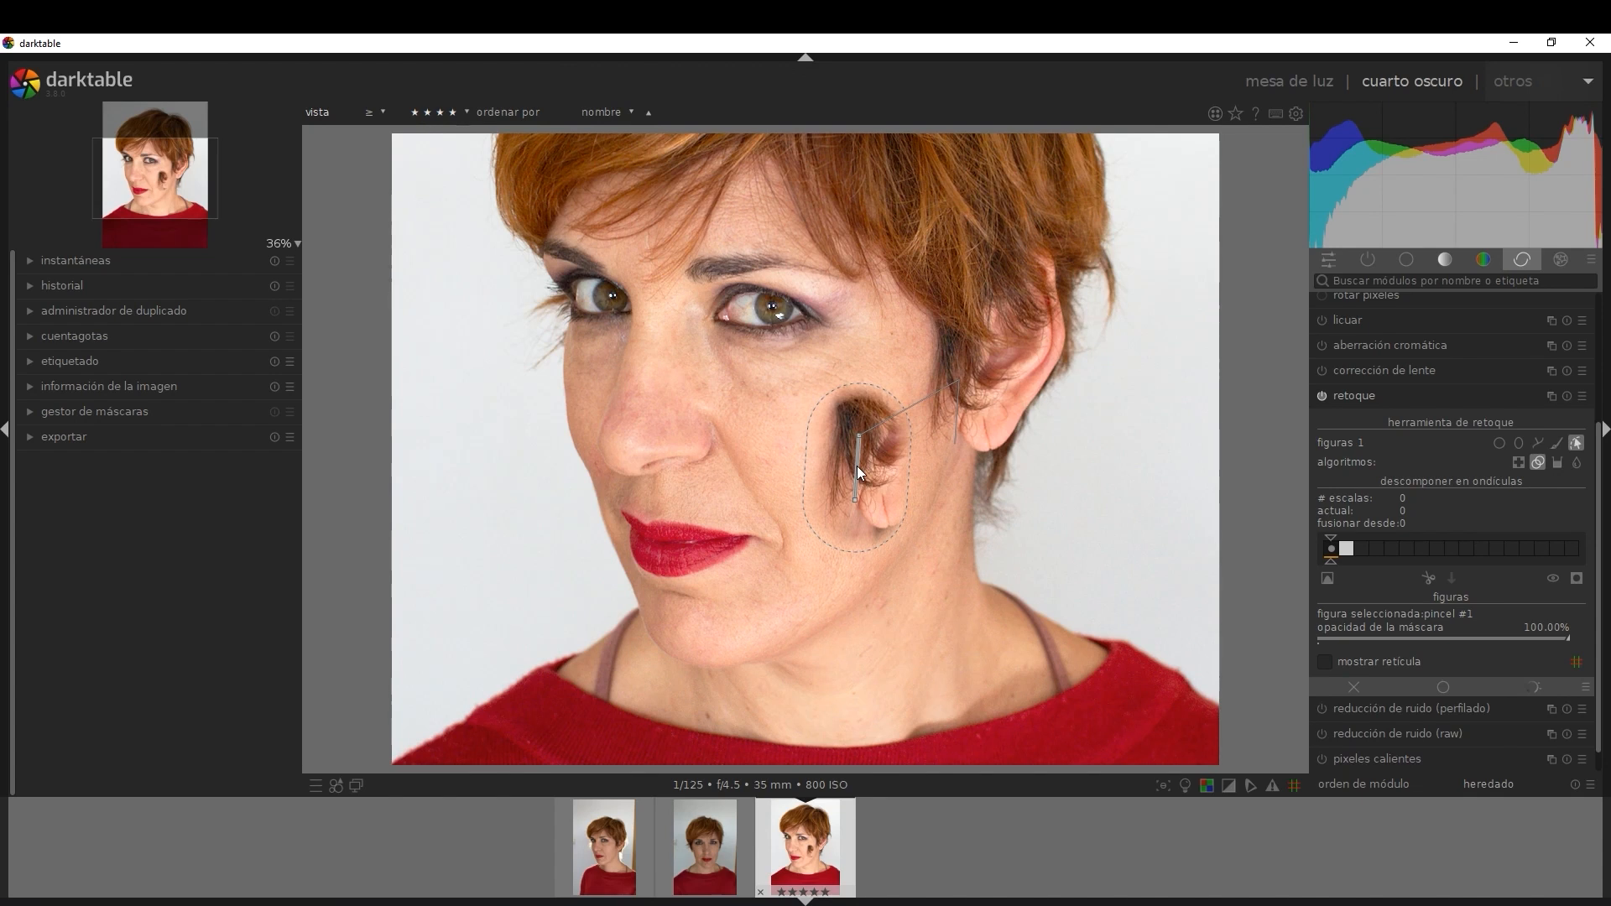
right_click(858, 466)
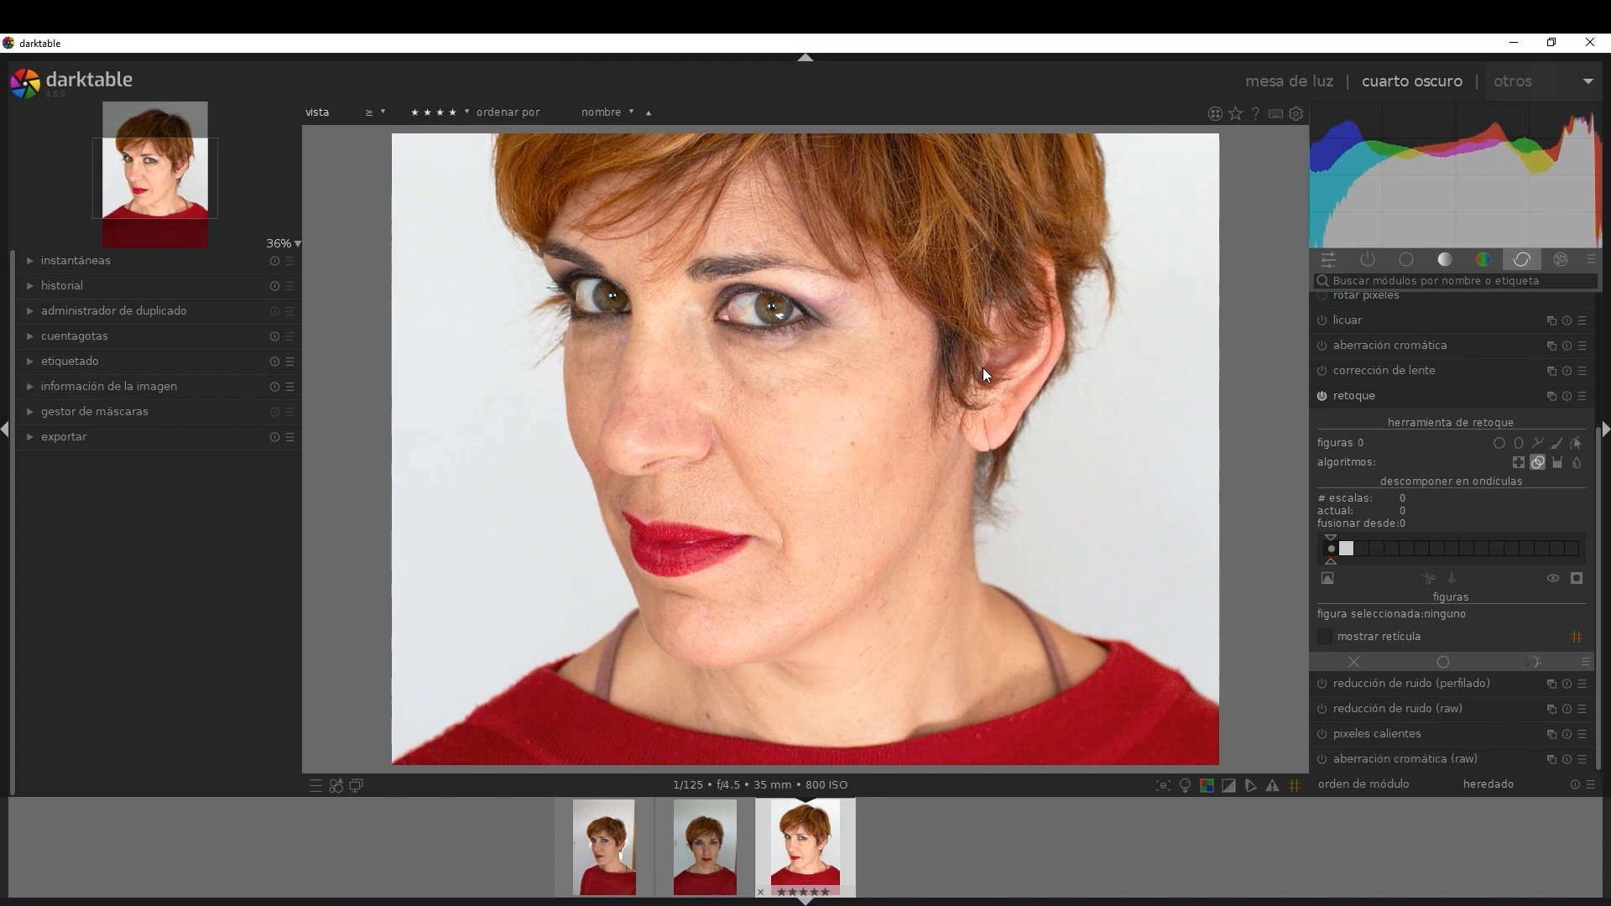
- Heal the earlobe with a small brush stroke sampled from the cheek, and reduce the stroke's size to 3.44%
click(1520, 460)
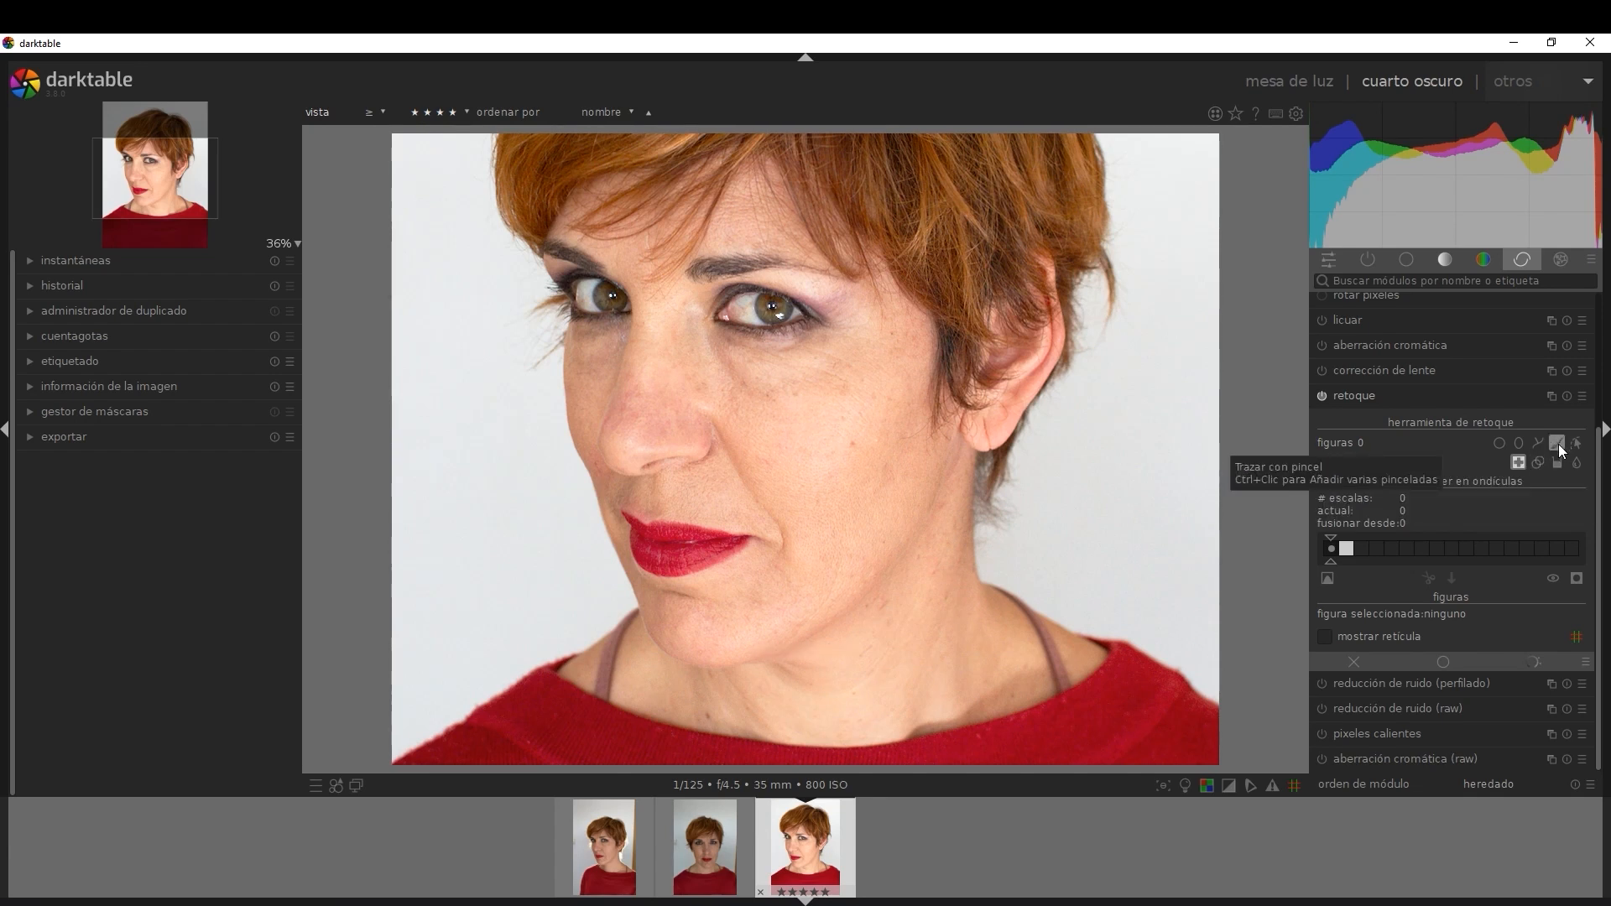
click(1557, 444)
scroll(1003, 474, down, 10)
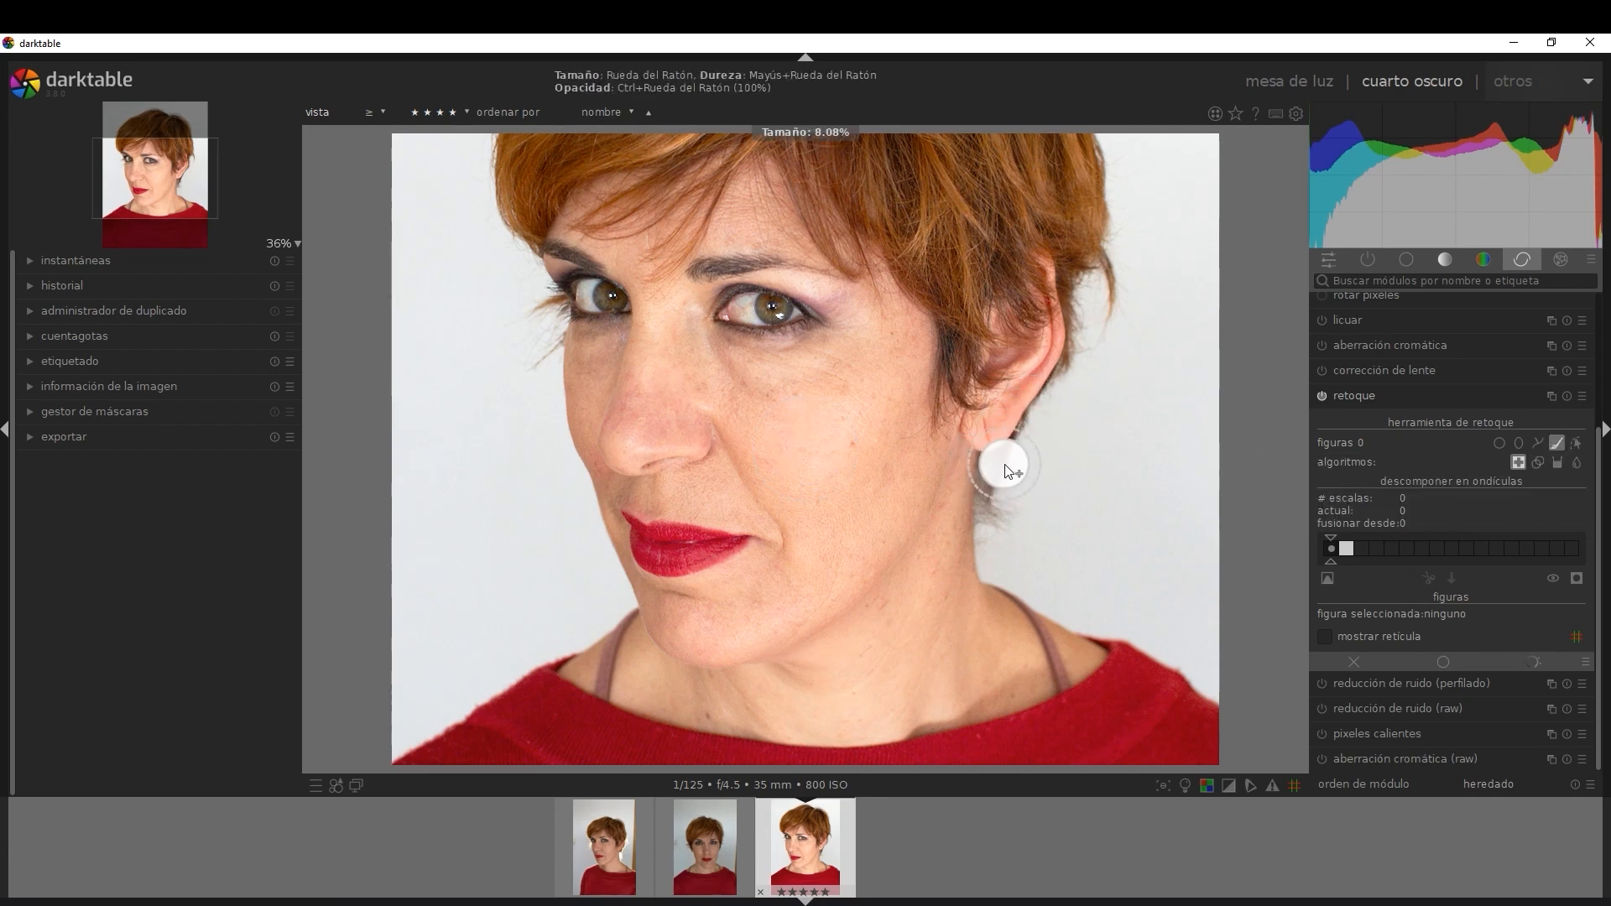
scroll(995, 423, down, 2)
scroll(1007, 425, down, 2)
scroll(989, 420, down, 2)
scroll(988, 424, down, 1)
click(988, 438)
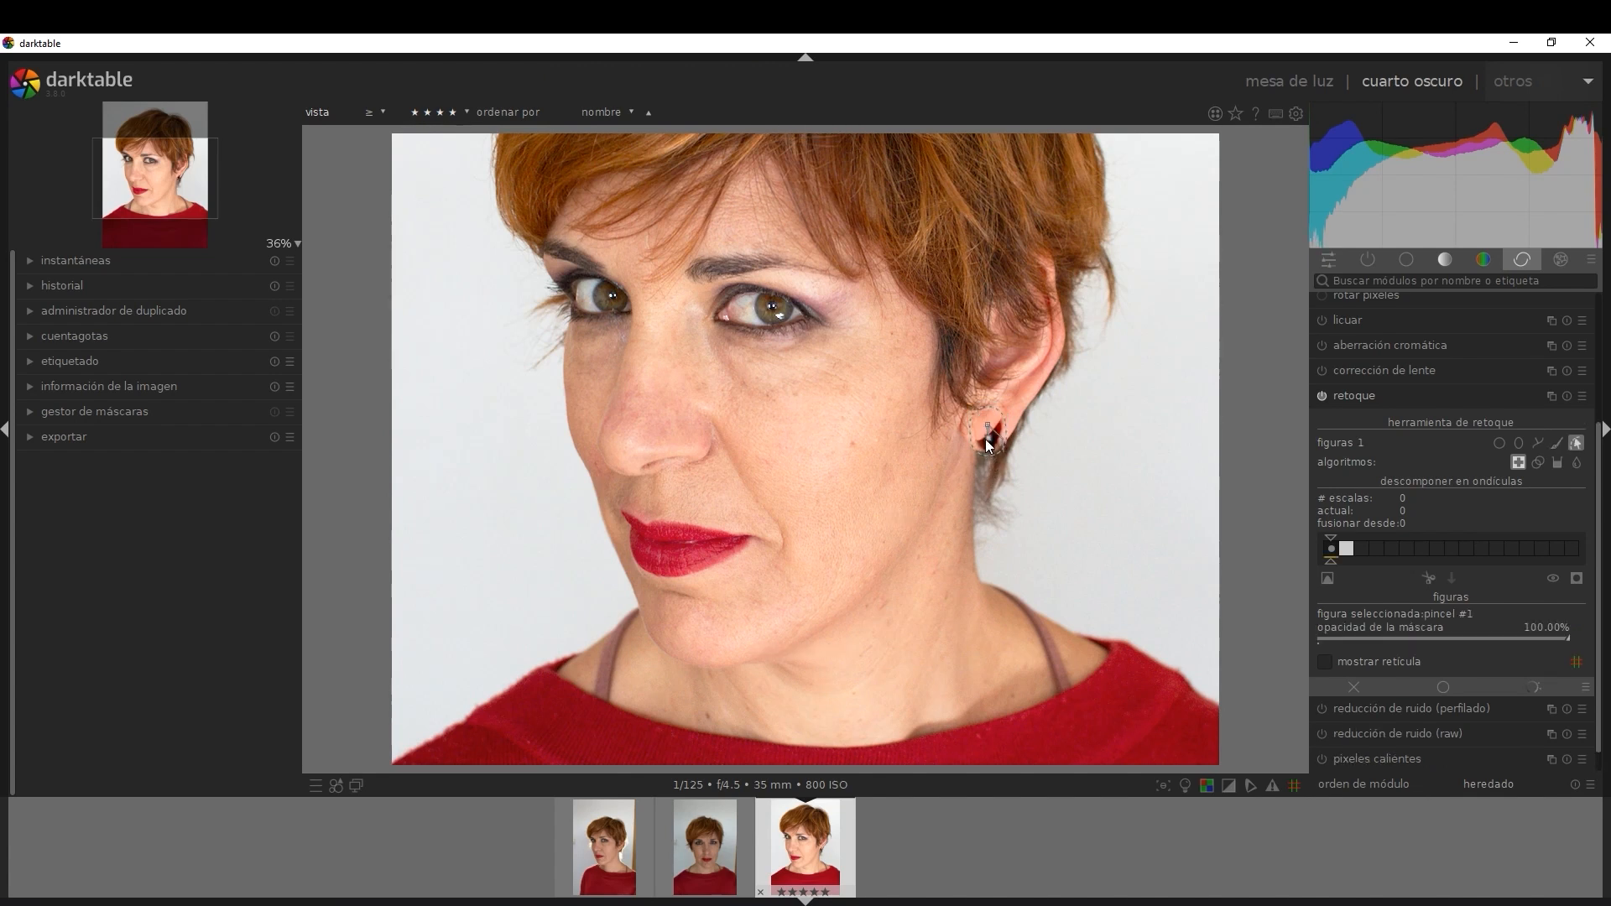
drag(1003, 448, 876, 456)
scroll(994, 446, down, 2)
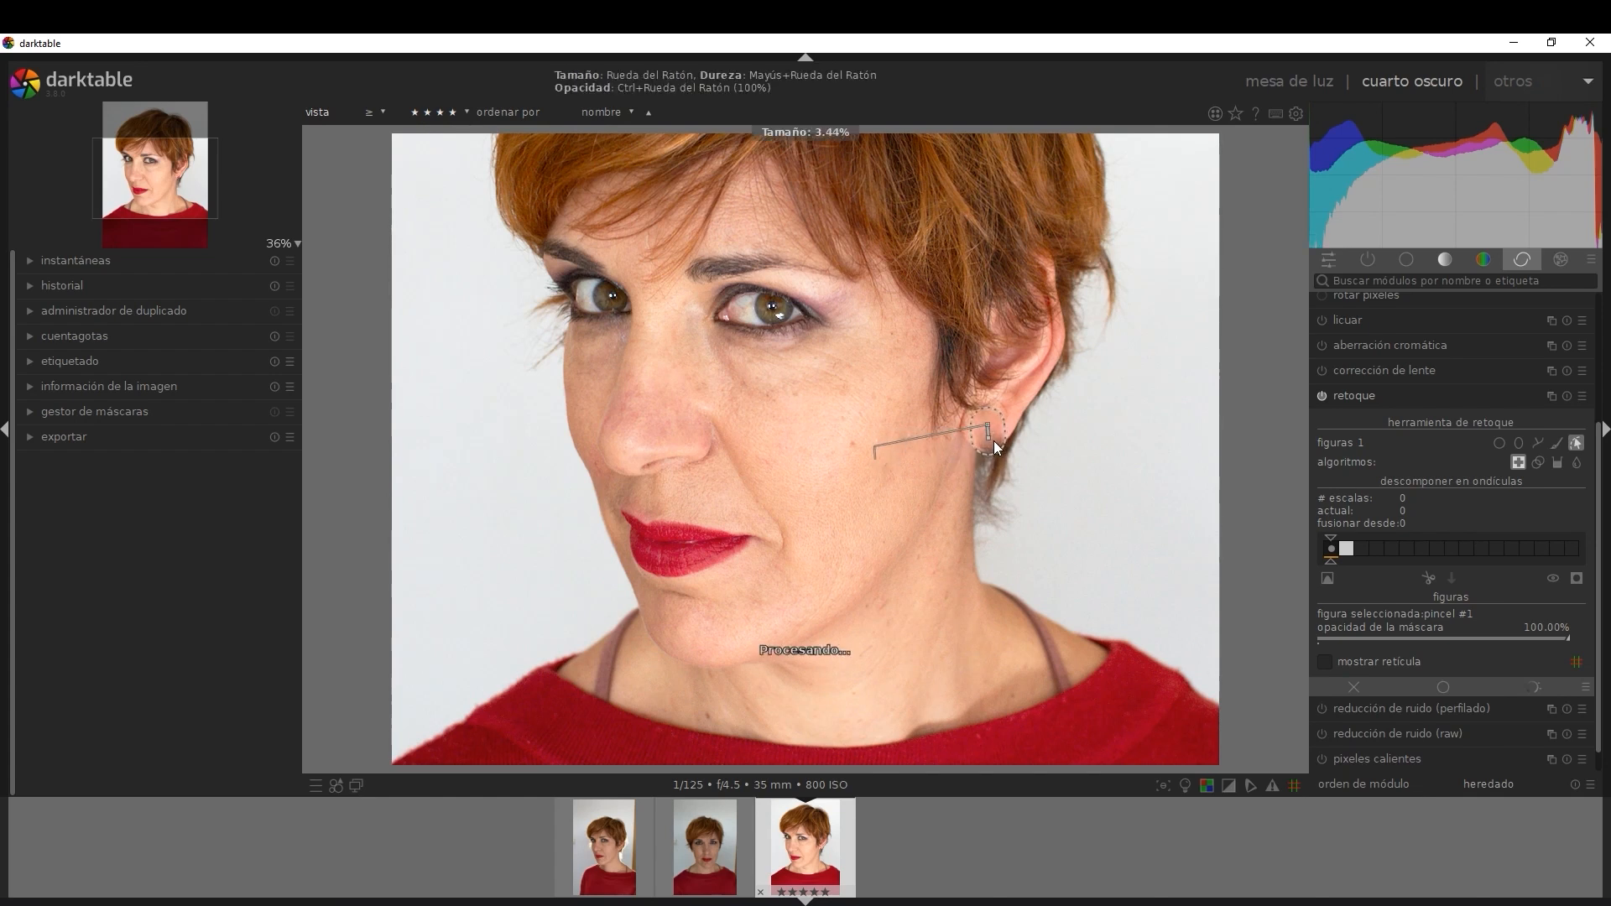
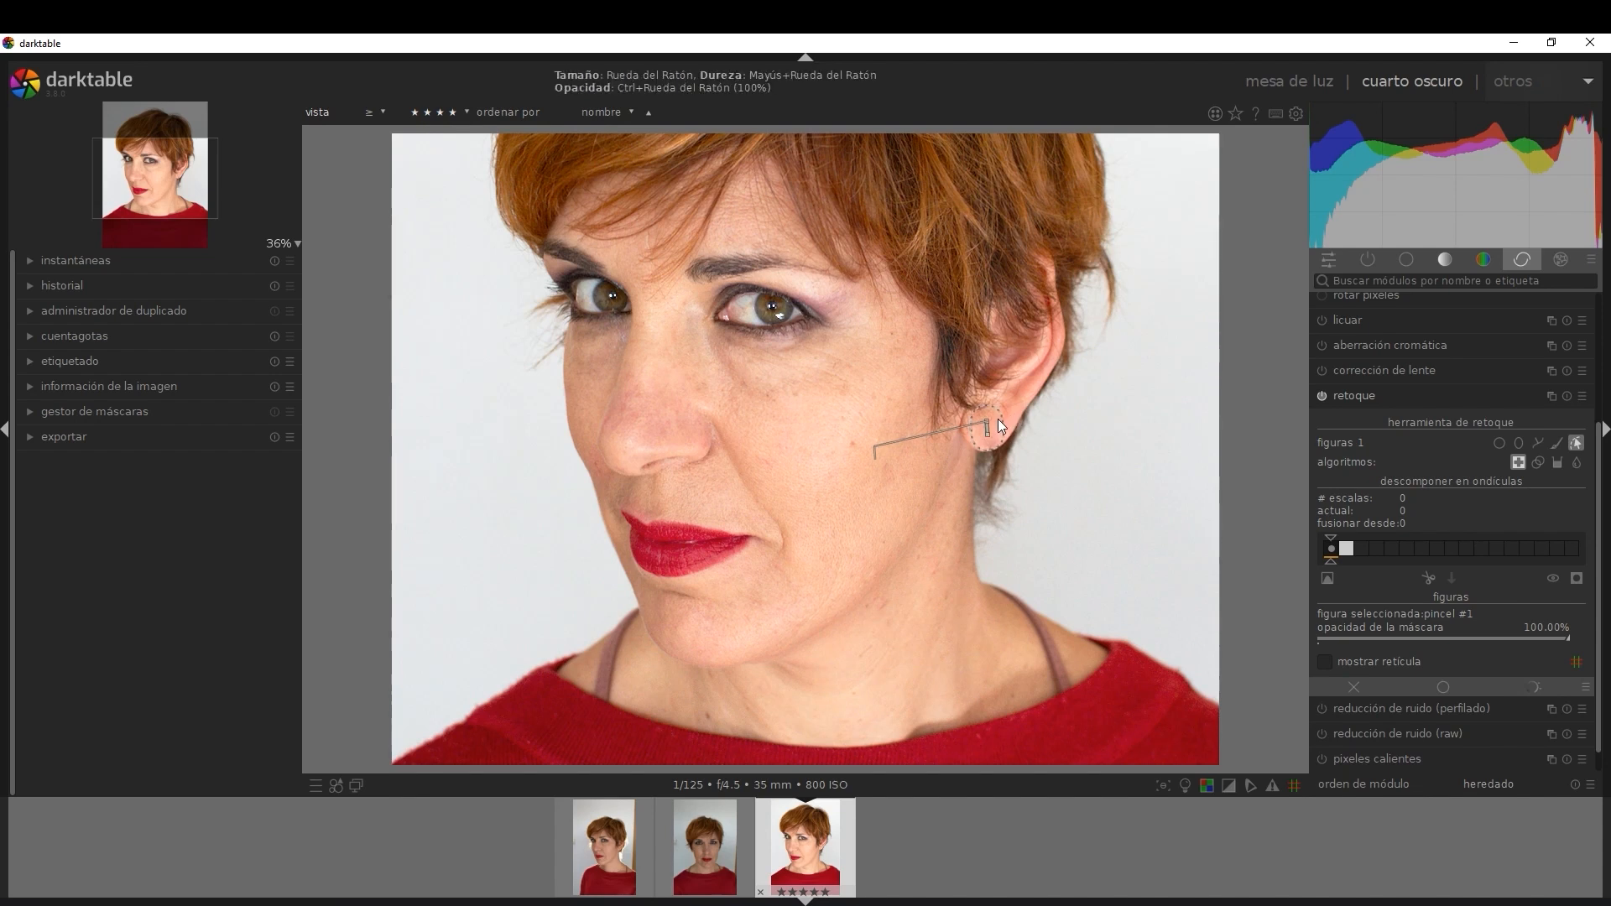
- Paint a second heal stroke with a small brush over the skin crease beside the mouth
click(1558, 446)
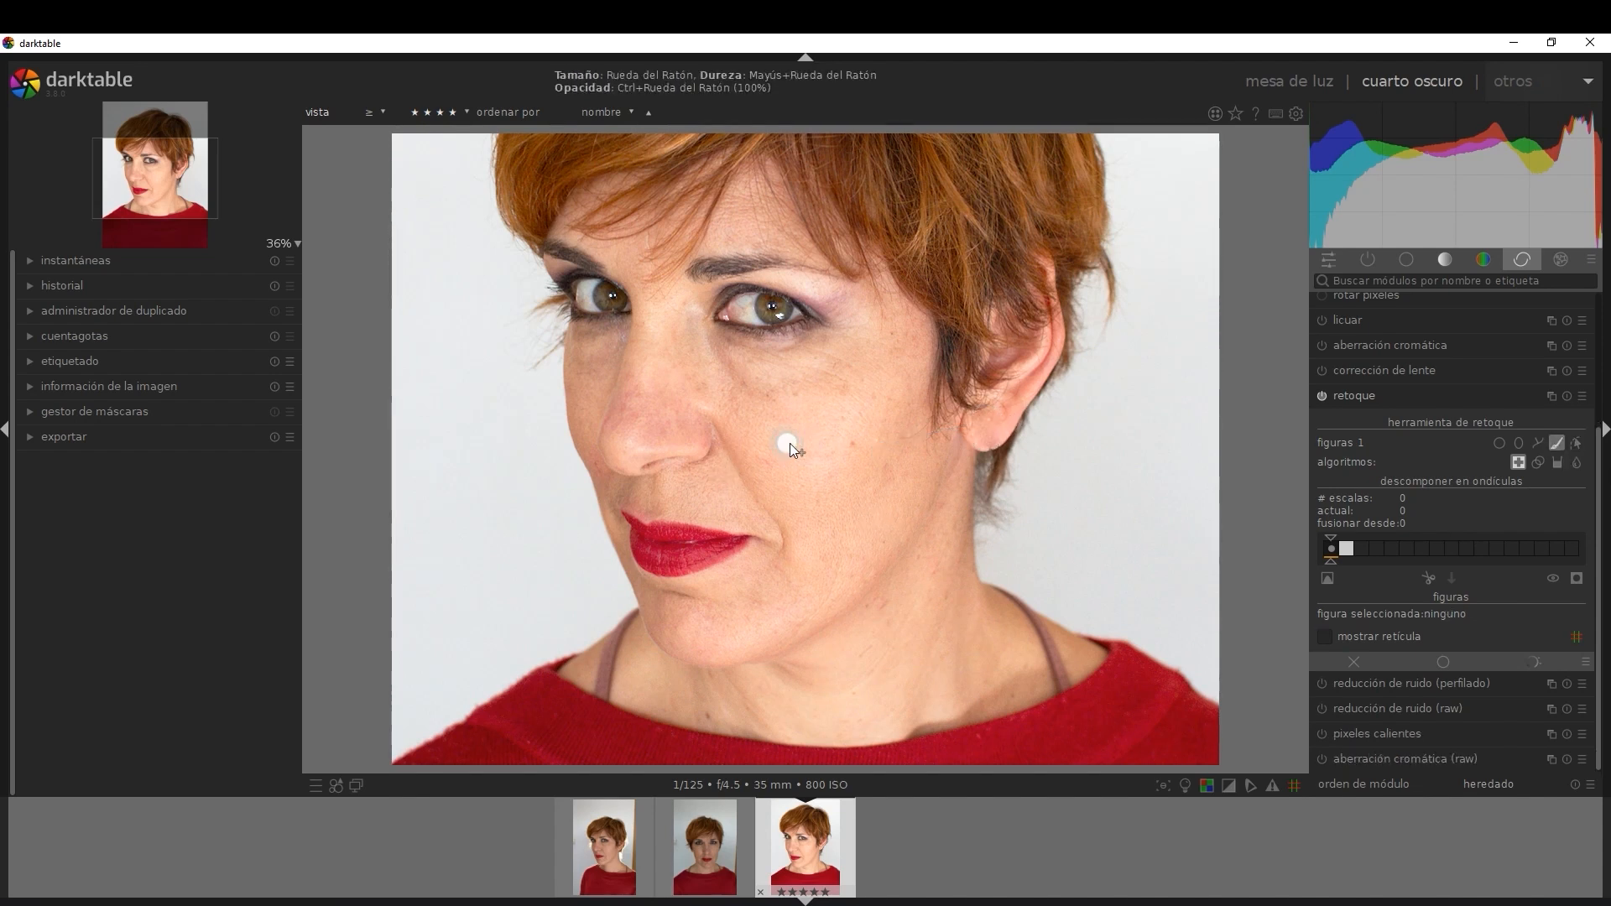
scroll(790, 470, up, 5)
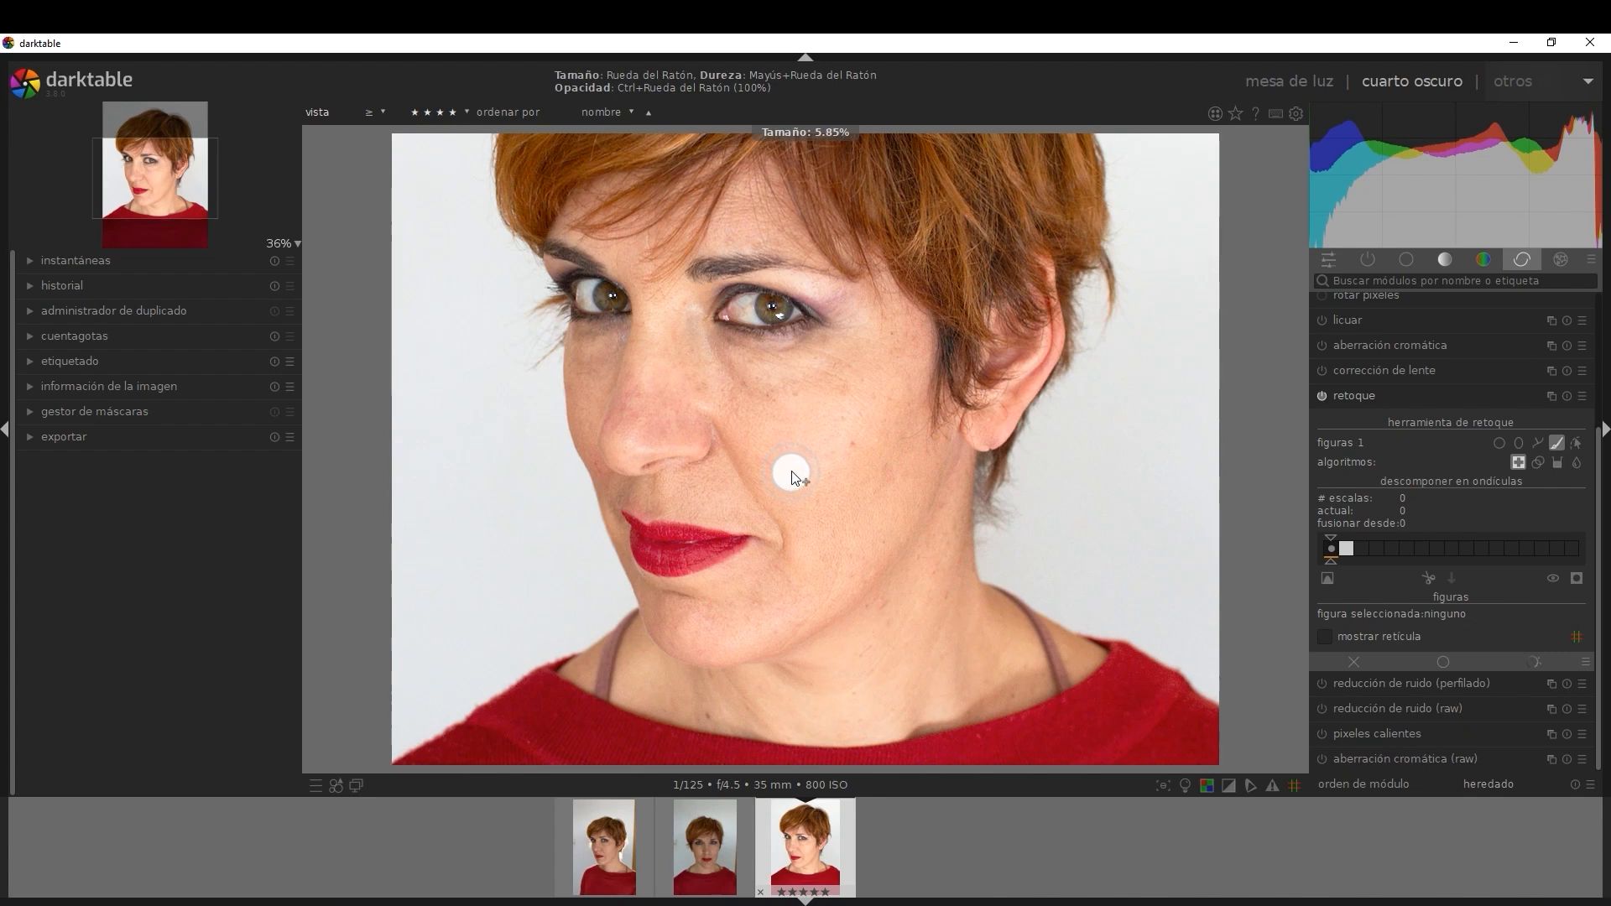
scroll(777, 438, down, 2)
scroll(761, 456, down, 3)
scroll(773, 509, down, 1)
drag(777, 510, 782, 551)
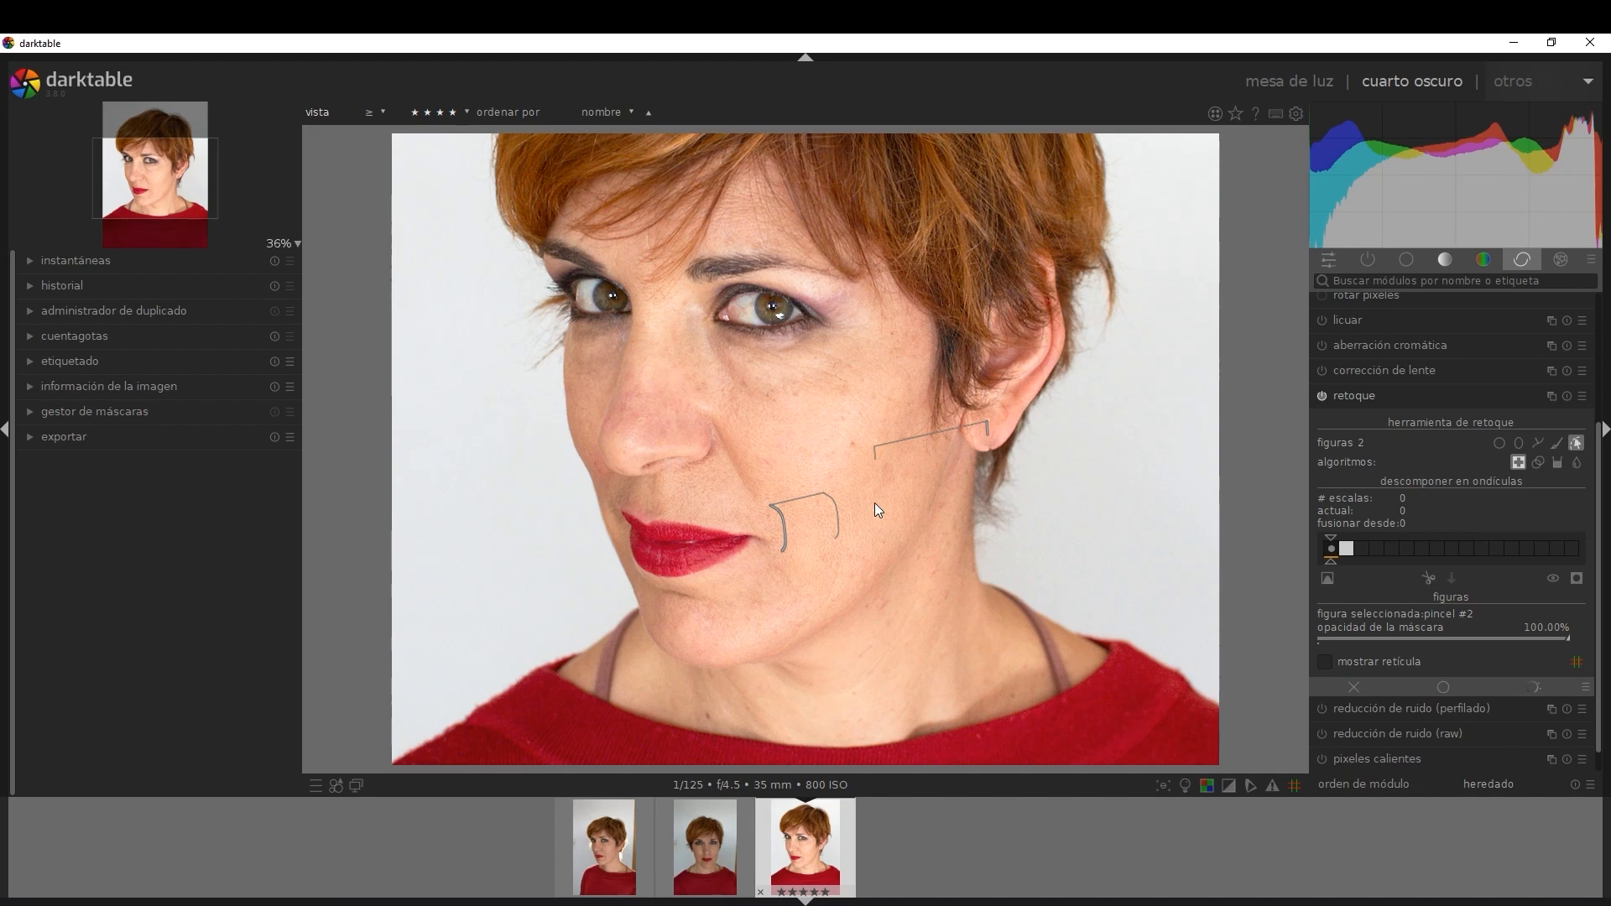
- Try a three-node triangular heal path on the cheek, adjust its position and shape, and delete it
click(1557, 443)
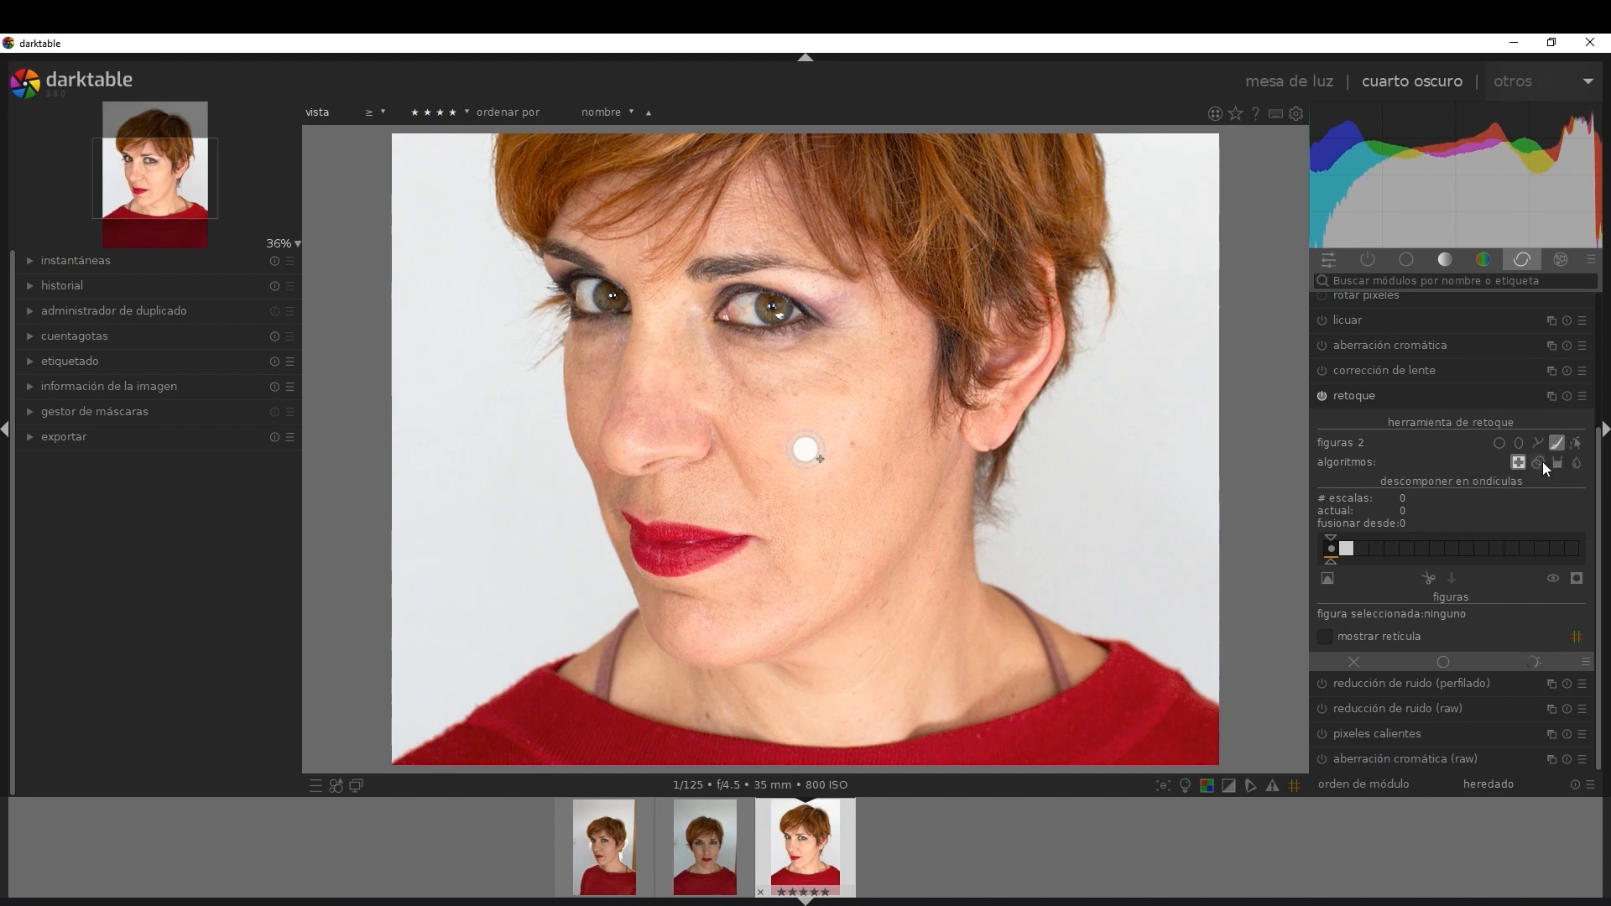
click(1538, 440)
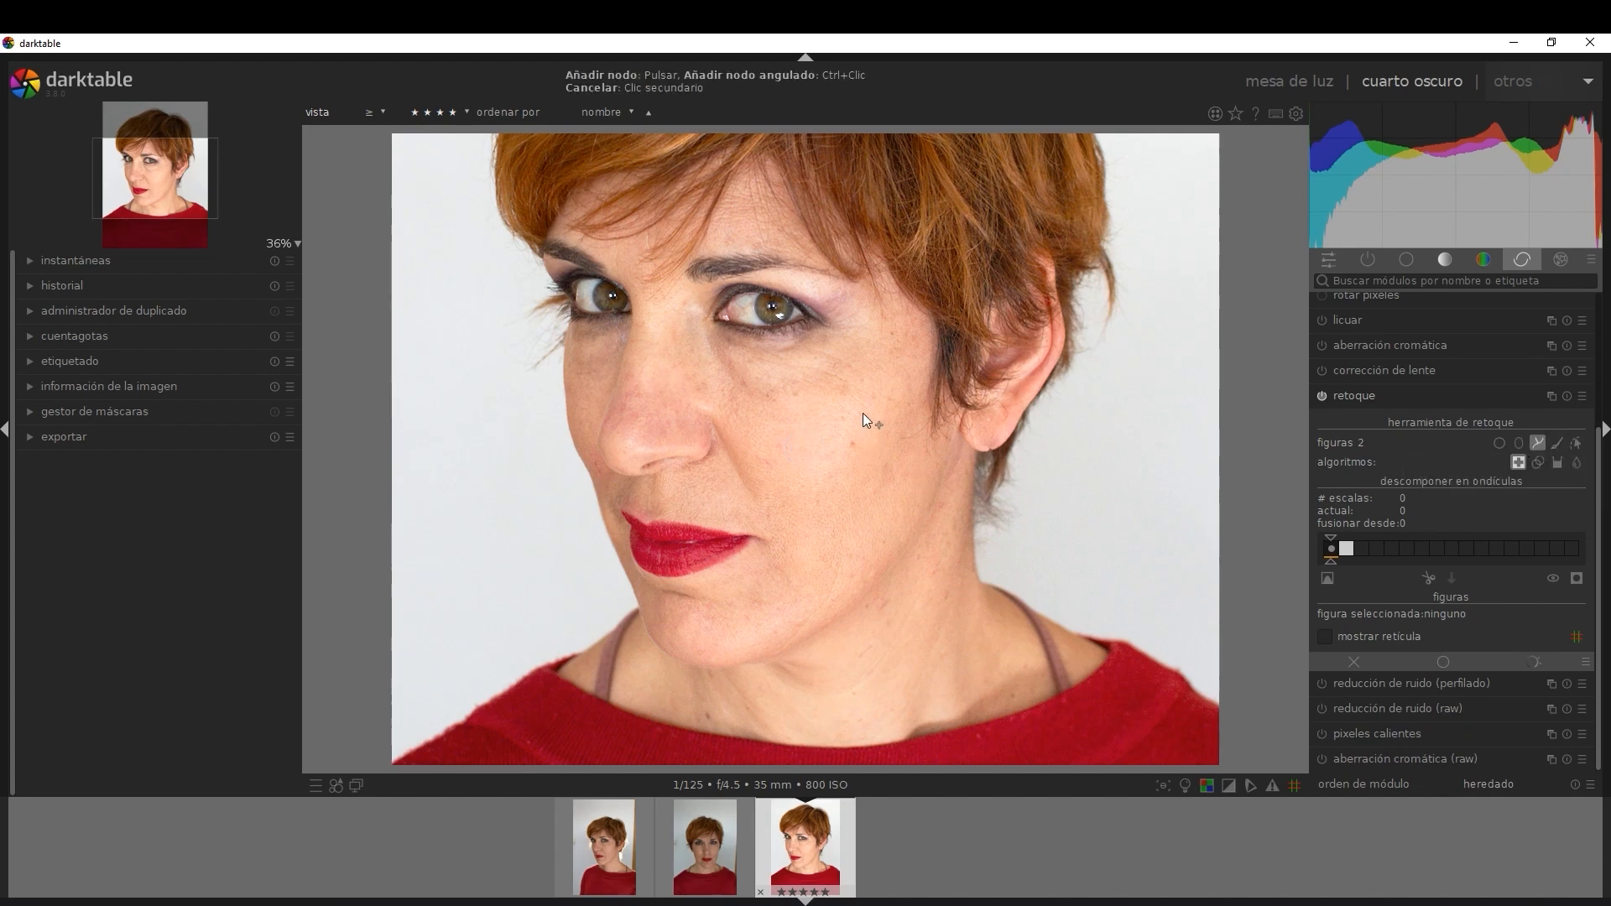
click(839, 542)
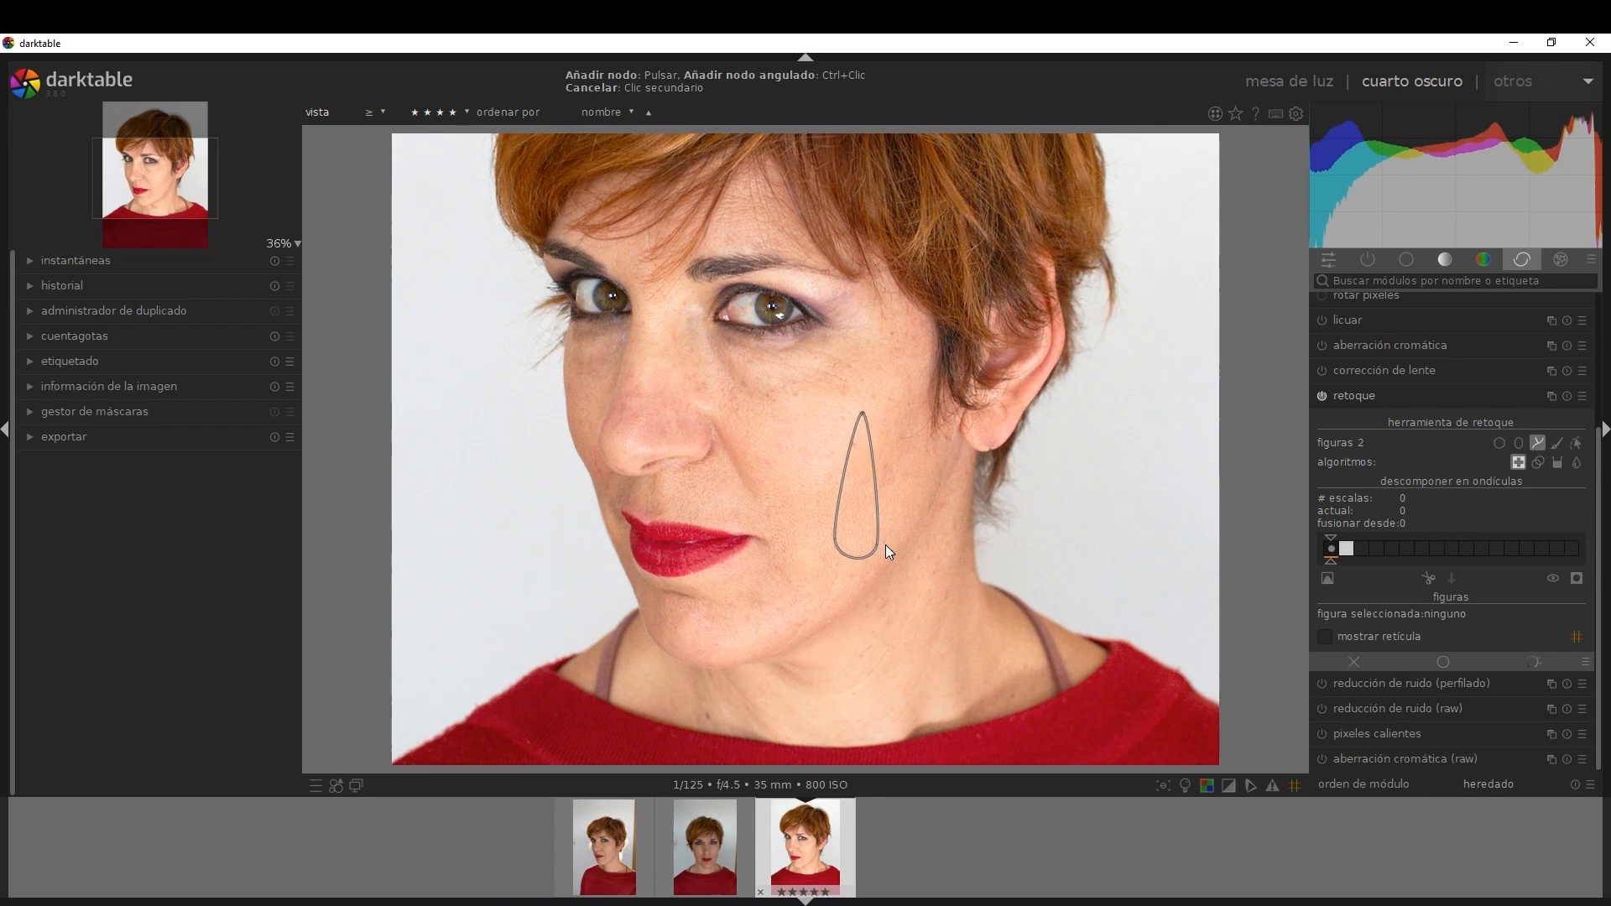
click(923, 504)
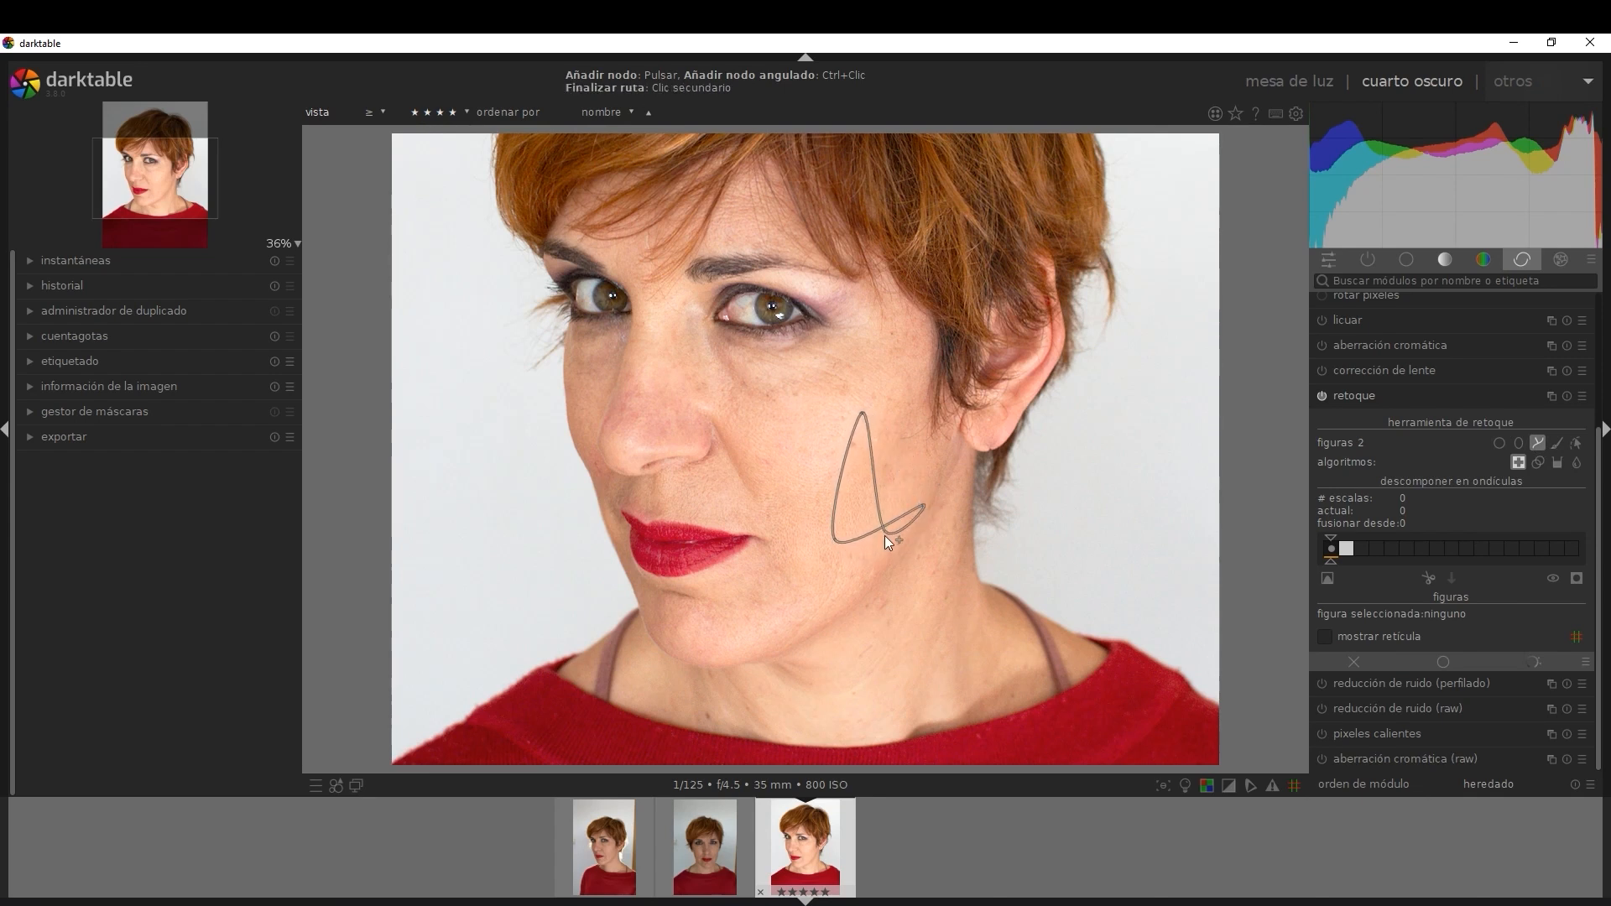
right_click(914, 446)
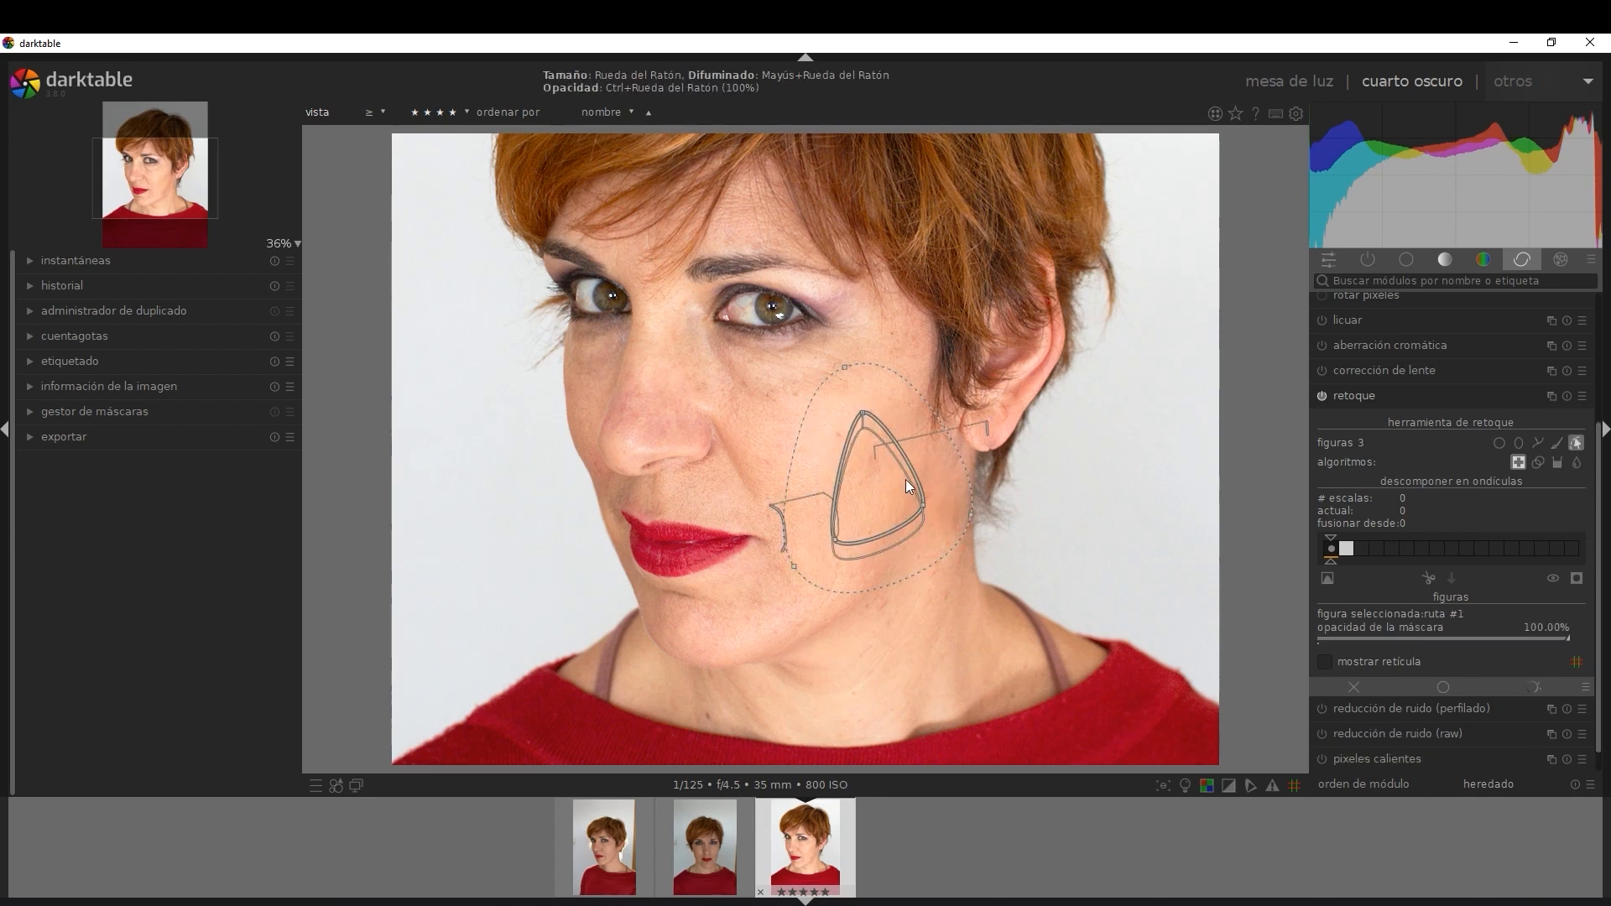
mouse_move(909, 465)
mouse_down()
mouse_move(909, 445)
mouse_move(857, 480)
mouse_move(890, 489)
mouse_up()
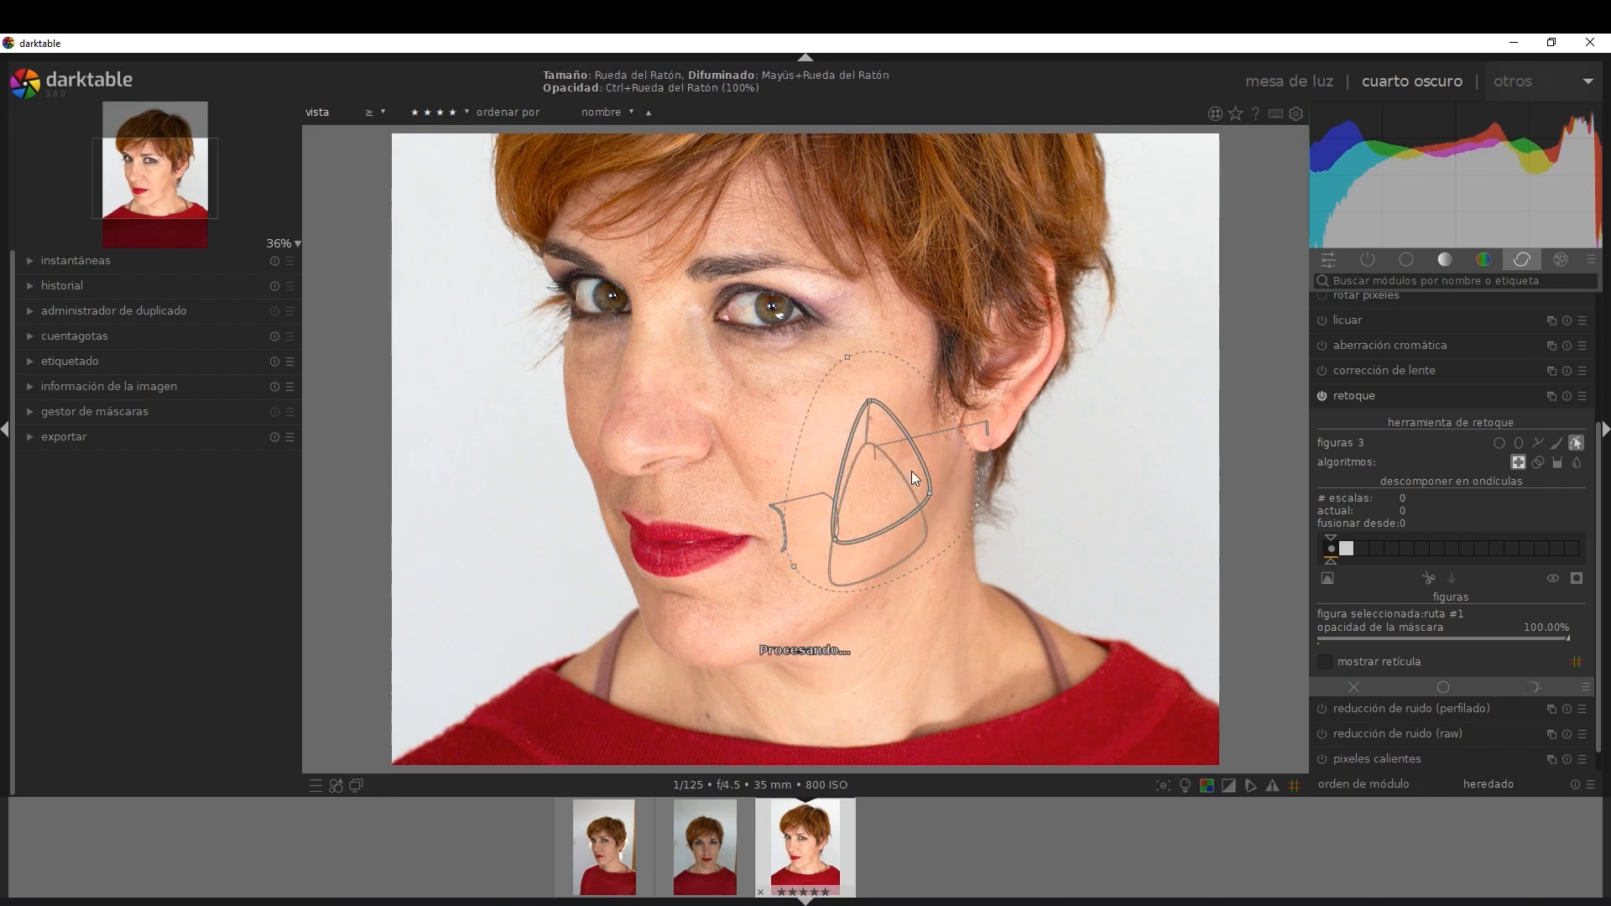
right_click(911, 471)
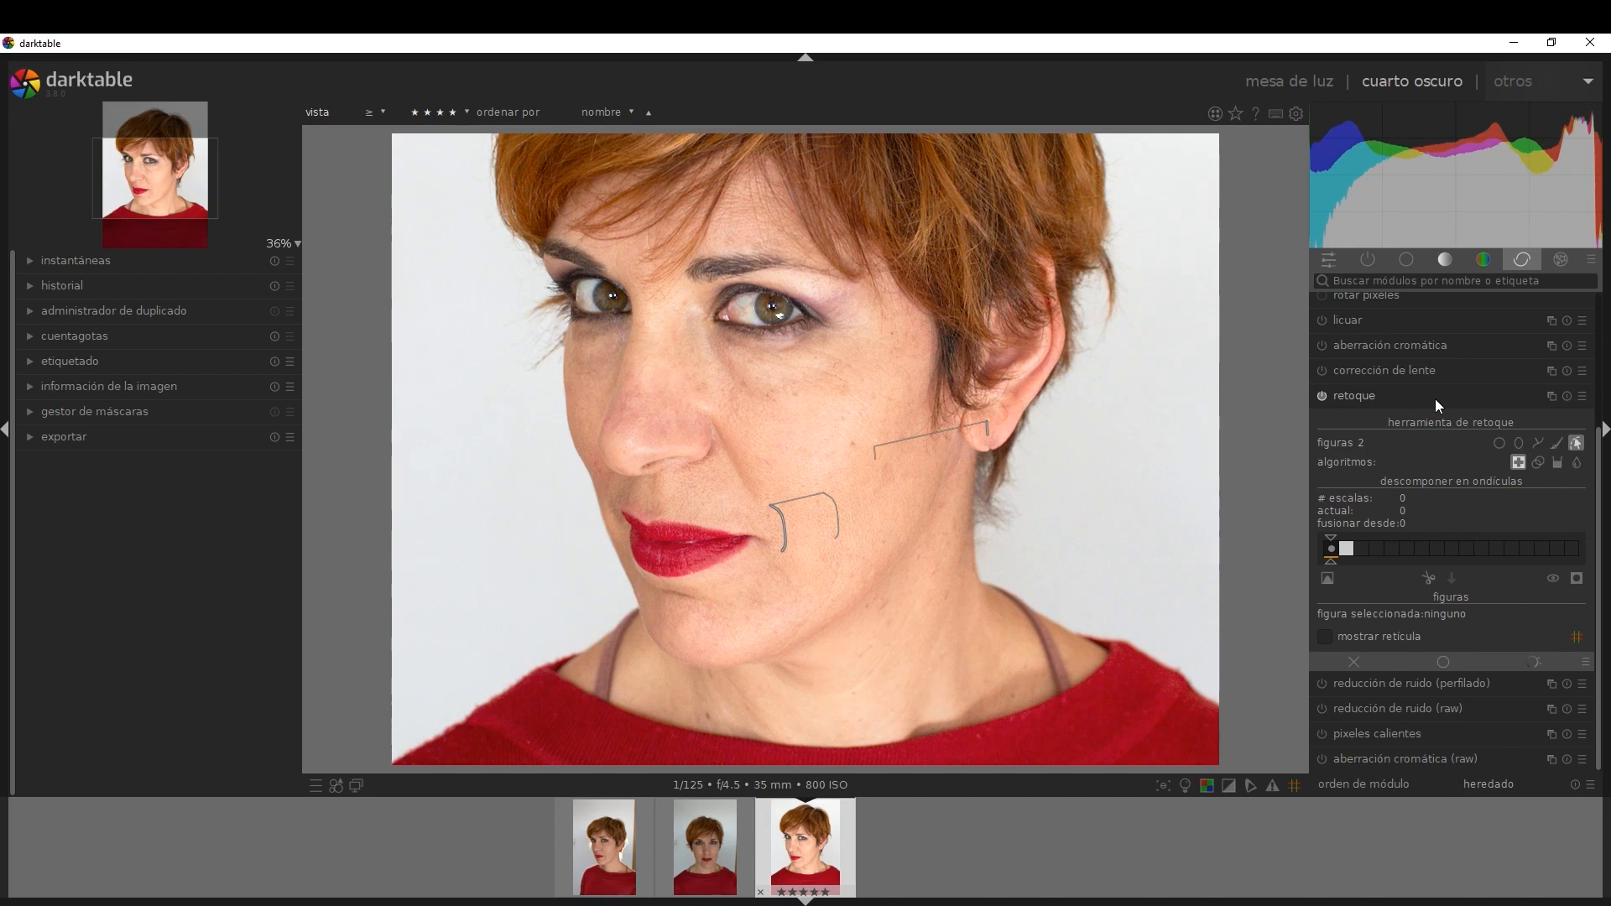
- Close the retouch module, toggle its effect, and open the soften module from the effects group
click(1362, 398)
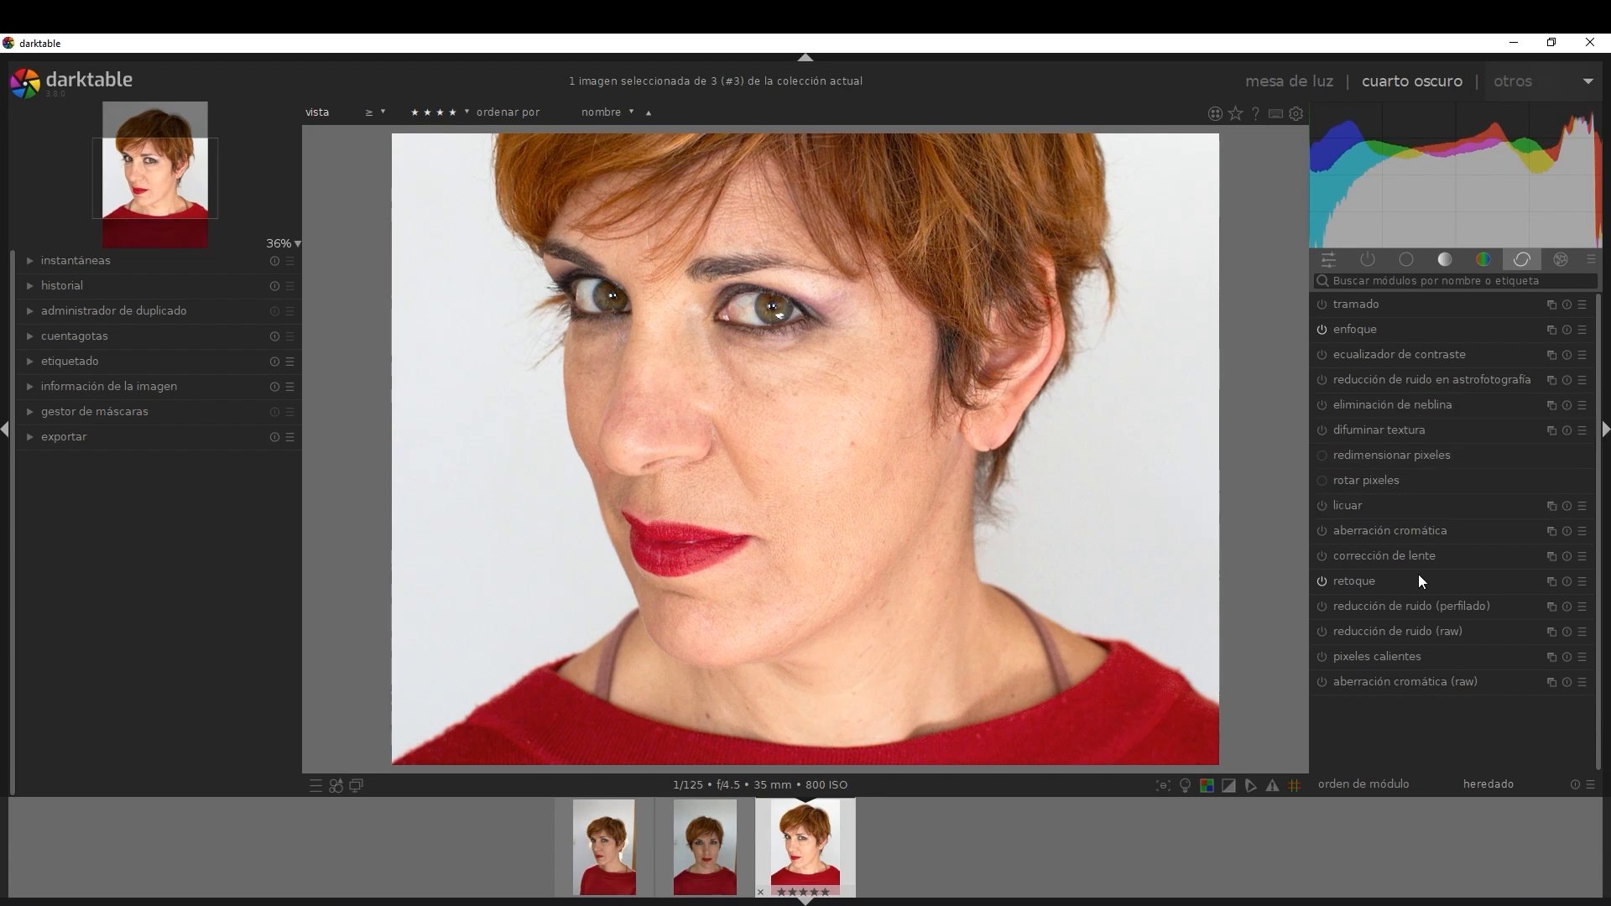
click(1322, 581)
mouse_move(1443, 402)
click(1562, 260)
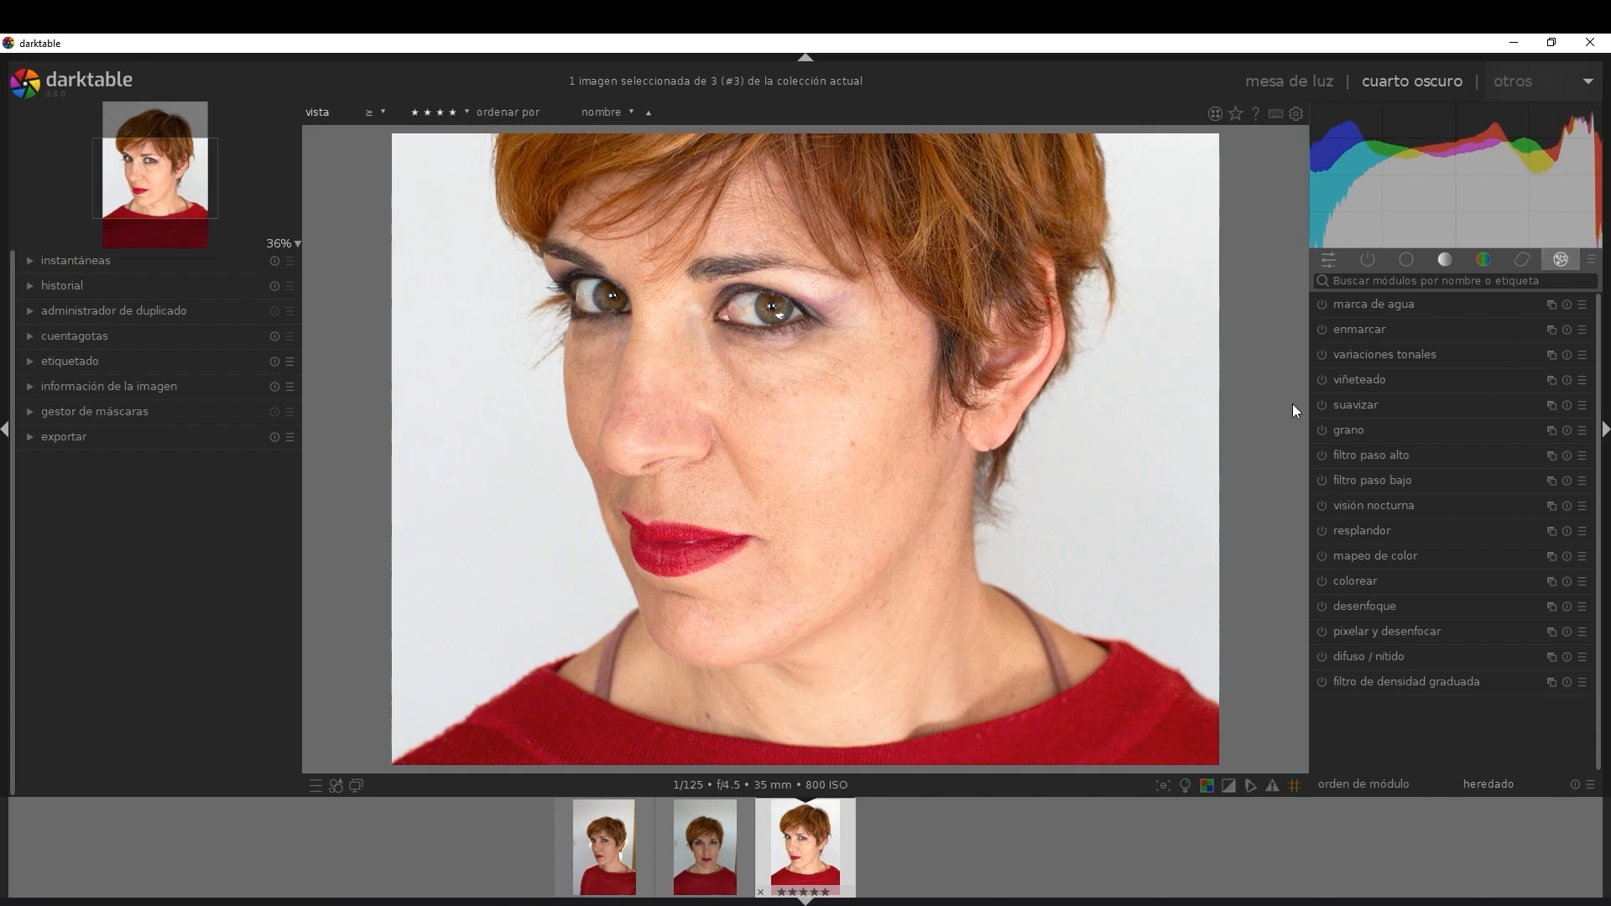
click(1370, 405)
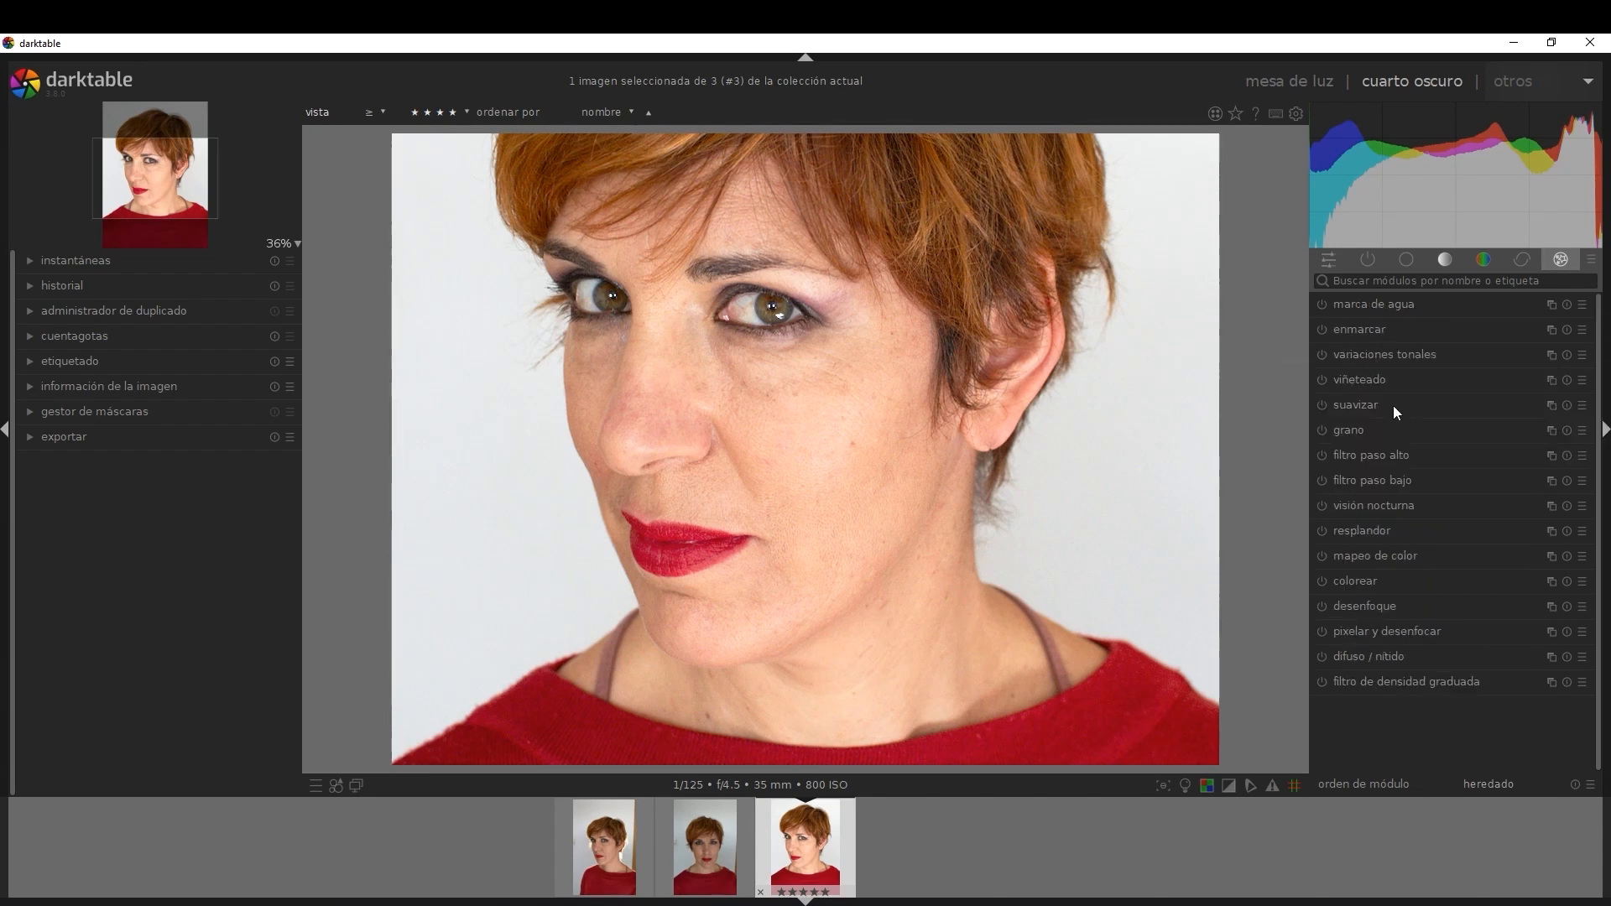
click(1392, 405)
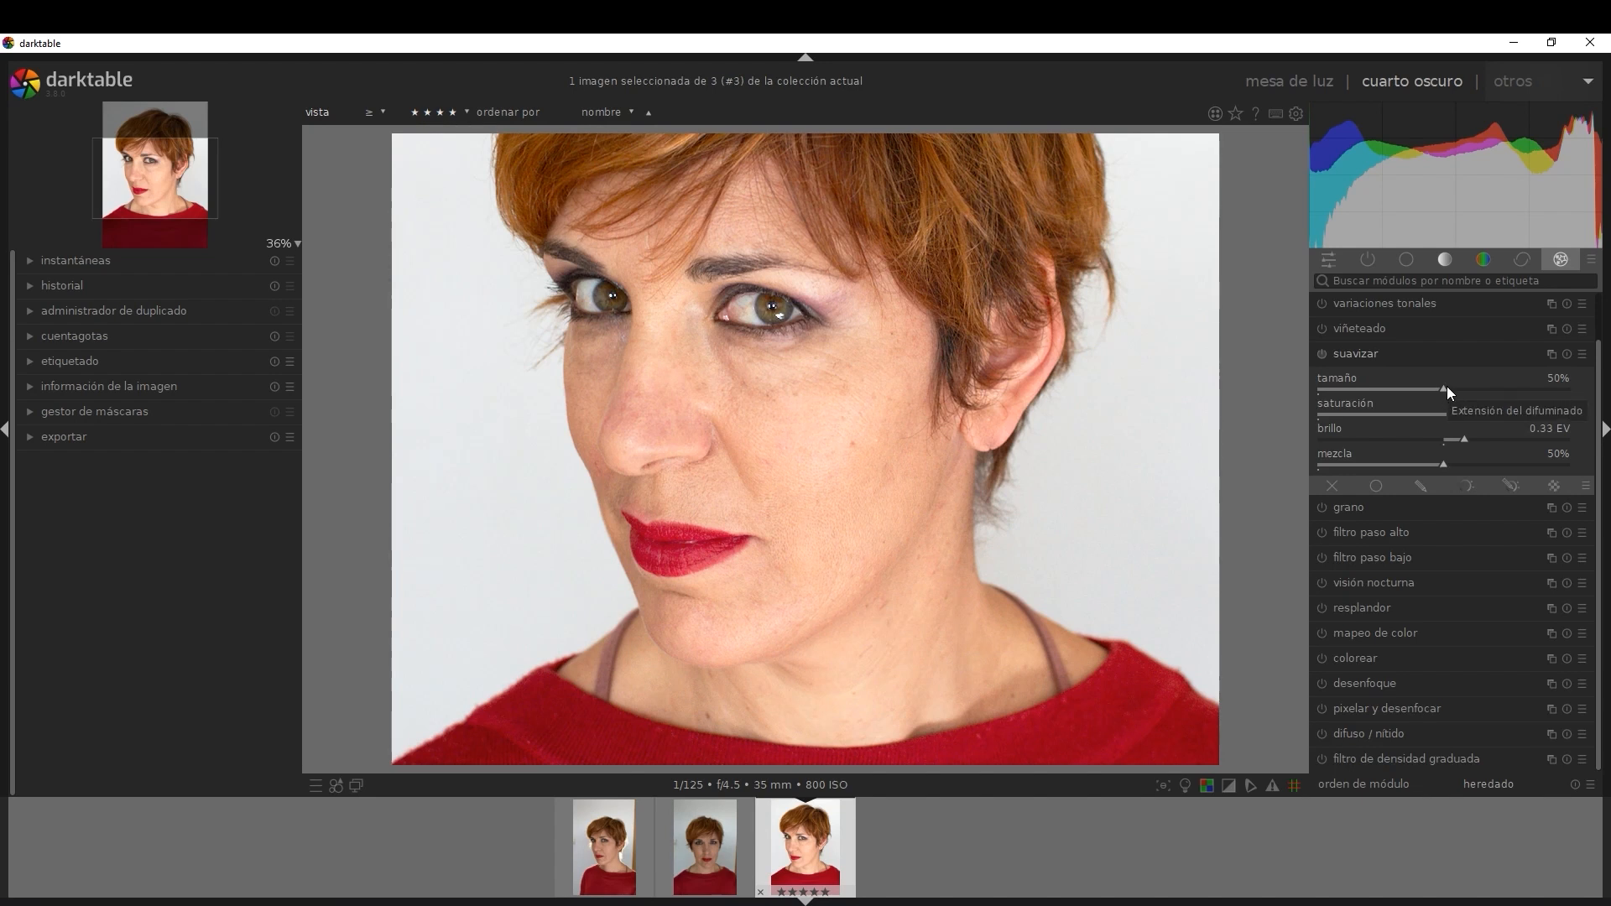
- Soften the portrait with size 17%, saturation 87%, brightness -0.01 EV and mix 49%
drag(1442, 390, 1361, 391)
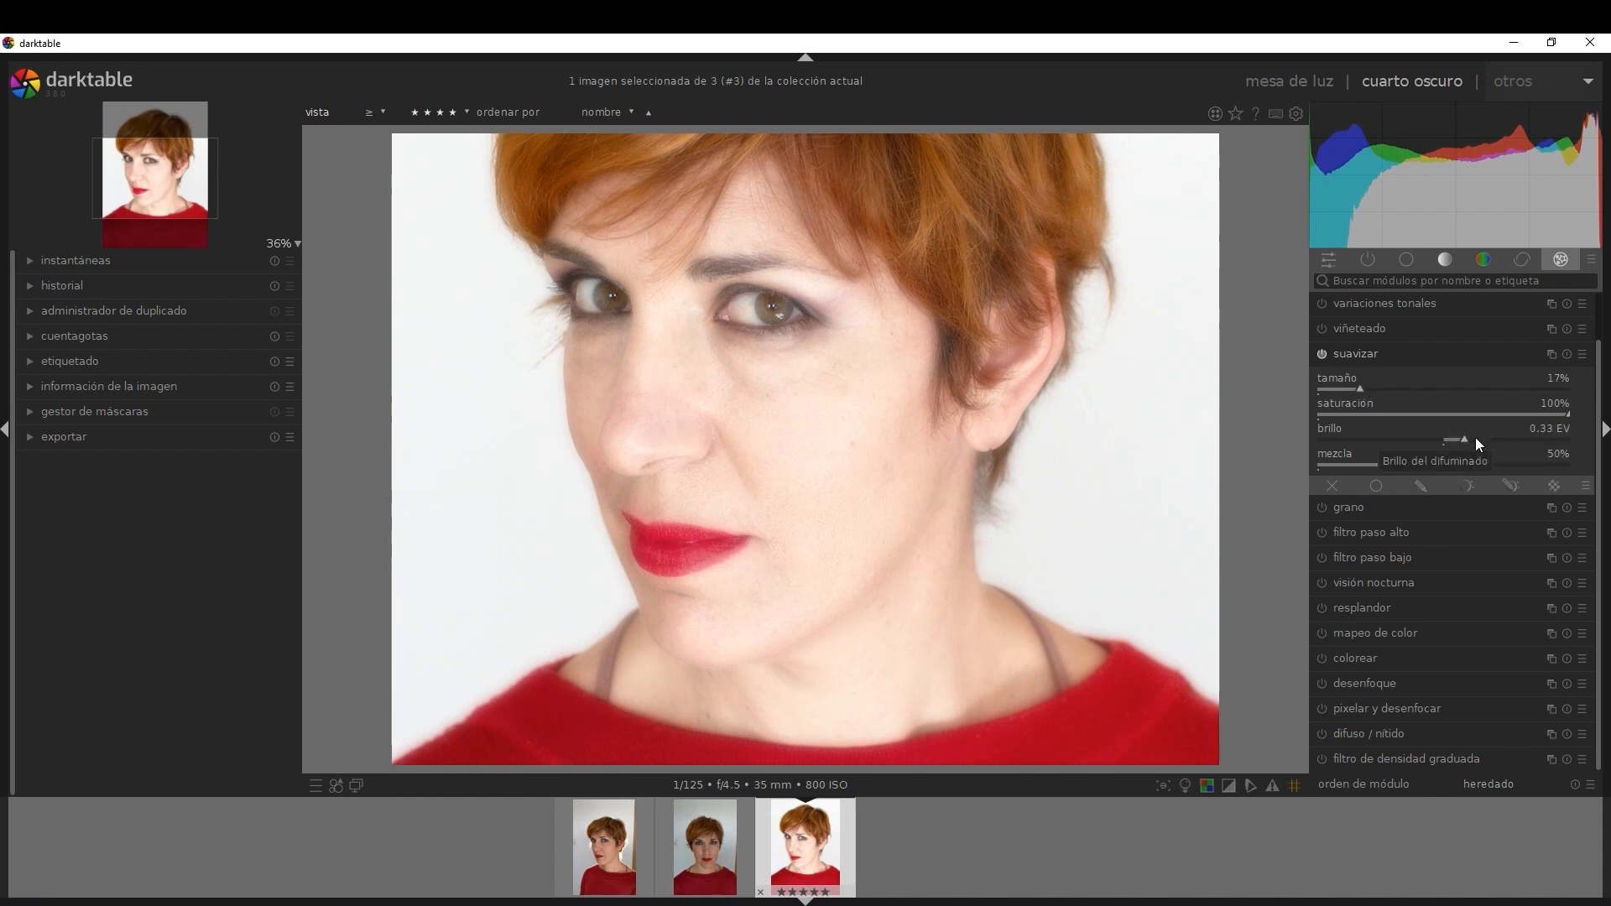
mouse_move(1463, 440)
mouse_down()
mouse_move(1421, 440)
mouse_move(1461, 440)
mouse_move(1446, 437)
mouse_up()
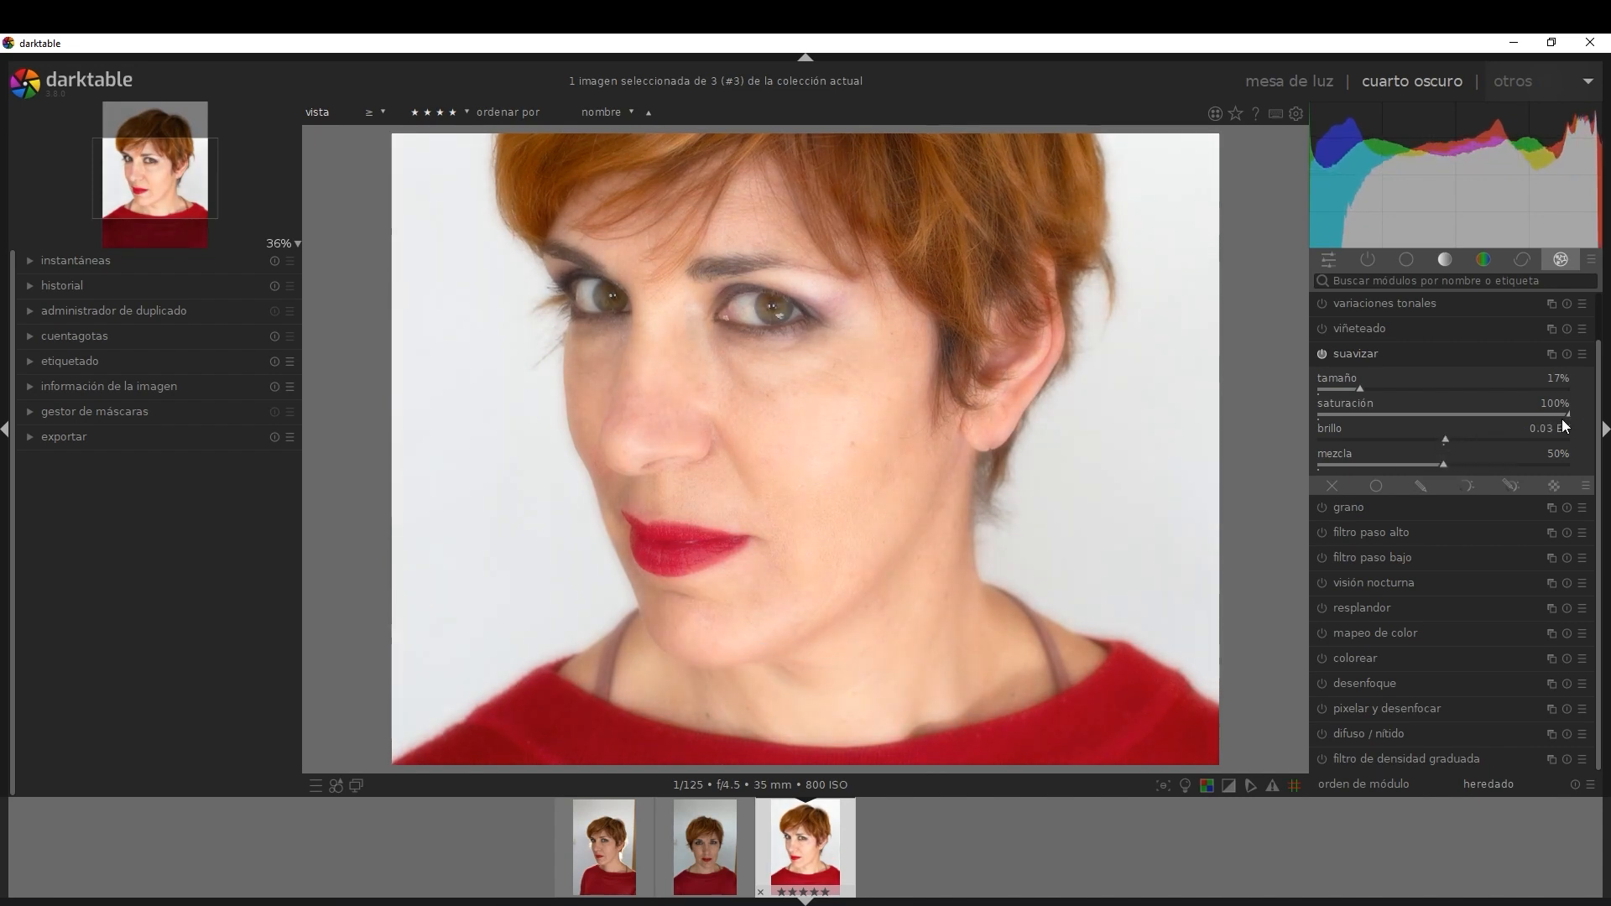
mouse_move(1567, 414)
mouse_down()
mouse_move(1507, 410)
mouse_move(1538, 411)
mouse_up()
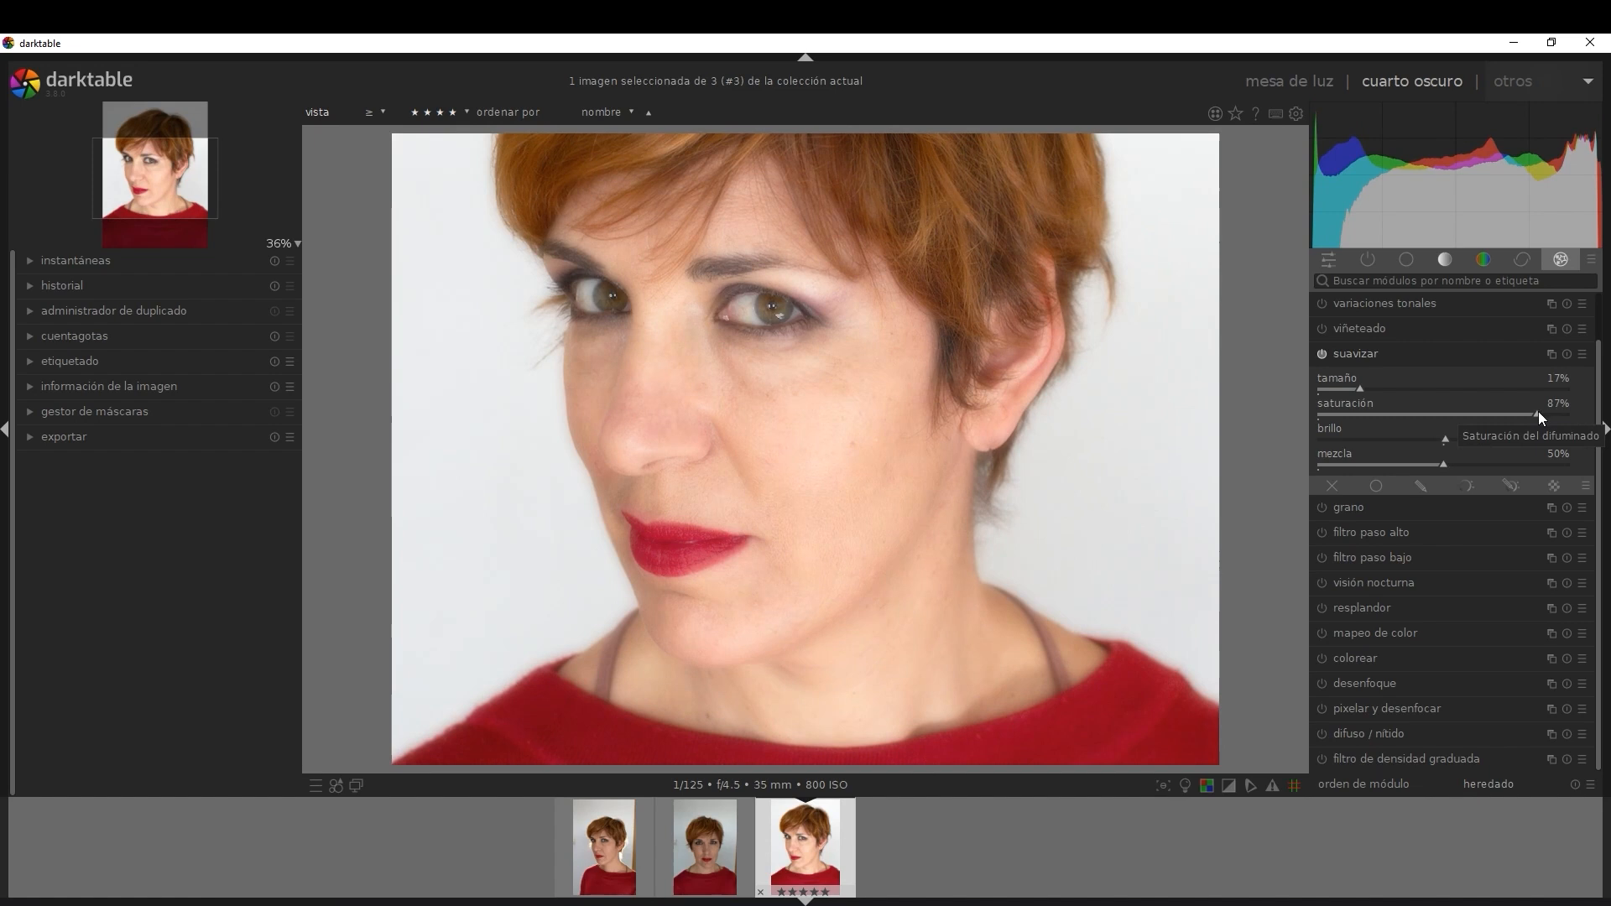
click(1444, 438)
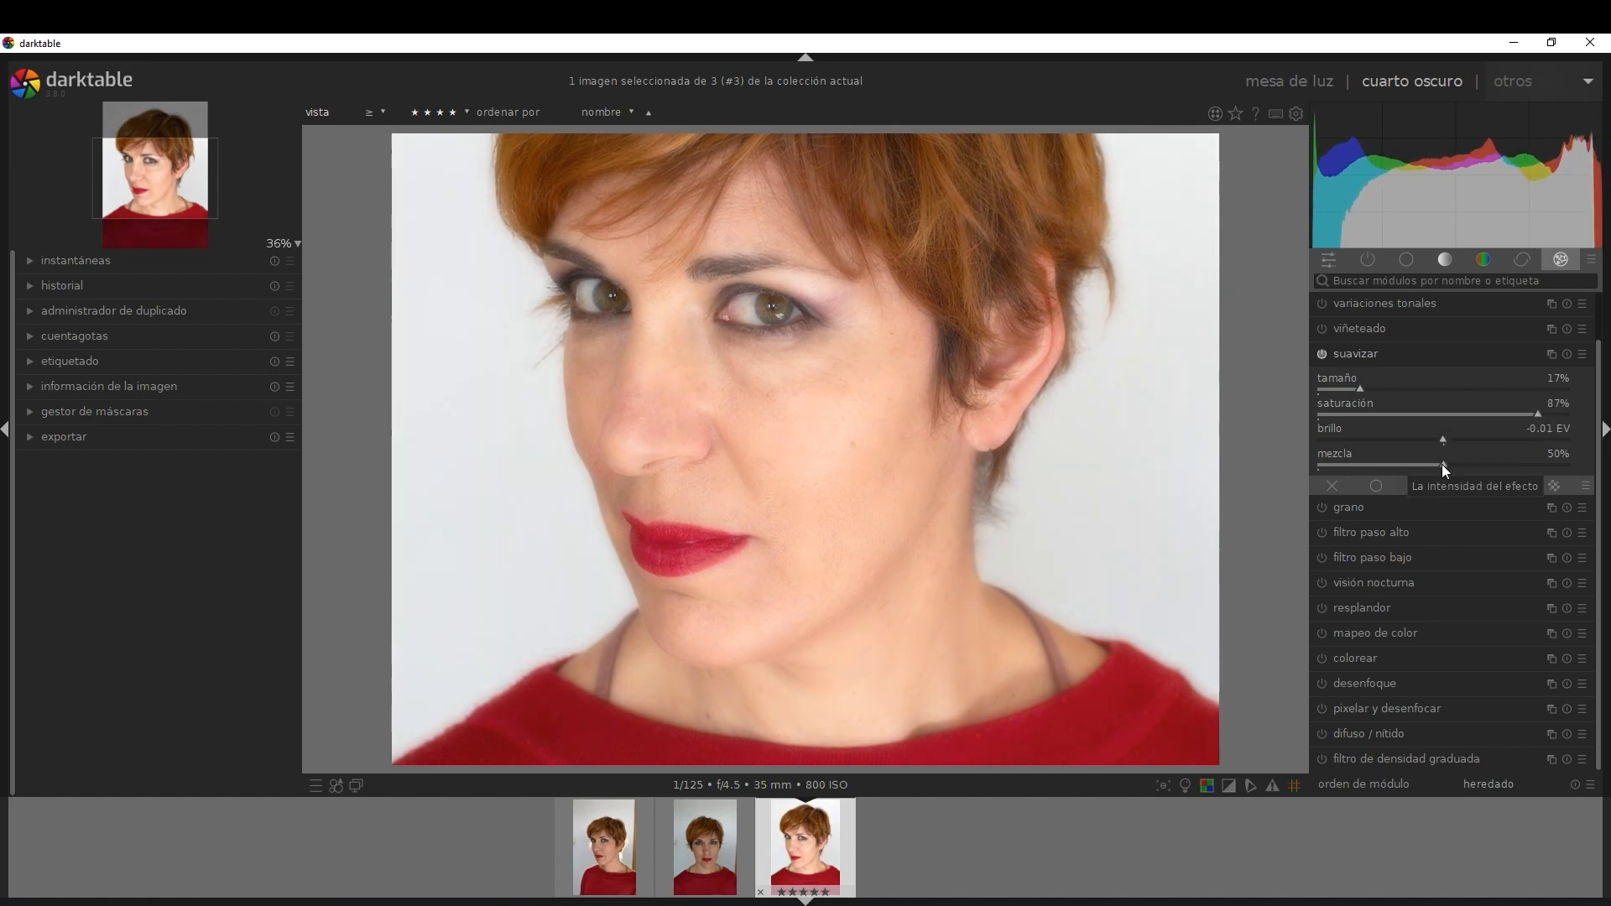
mouse_move(1445, 465)
mouse_down()
mouse_move(1493, 462)
mouse_move(1390, 461)
mouse_move(1487, 461)
mouse_move(1441, 466)
mouse_up()
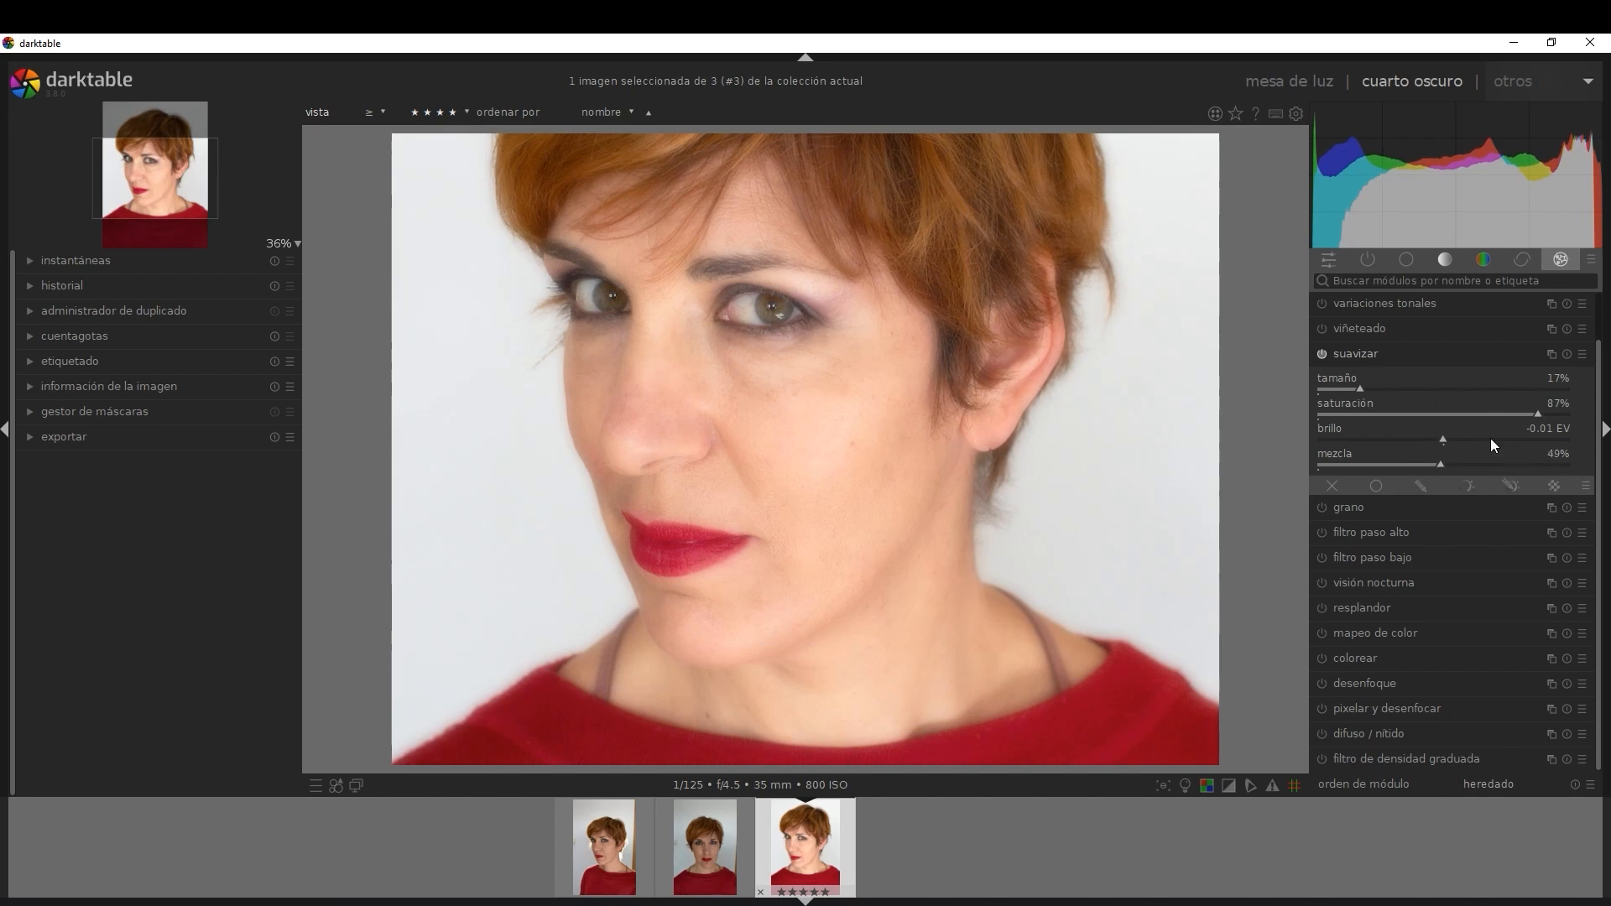
- Compare the portrait with the soften effect off and on, leave it enabled, and close the module
click(1322, 355)
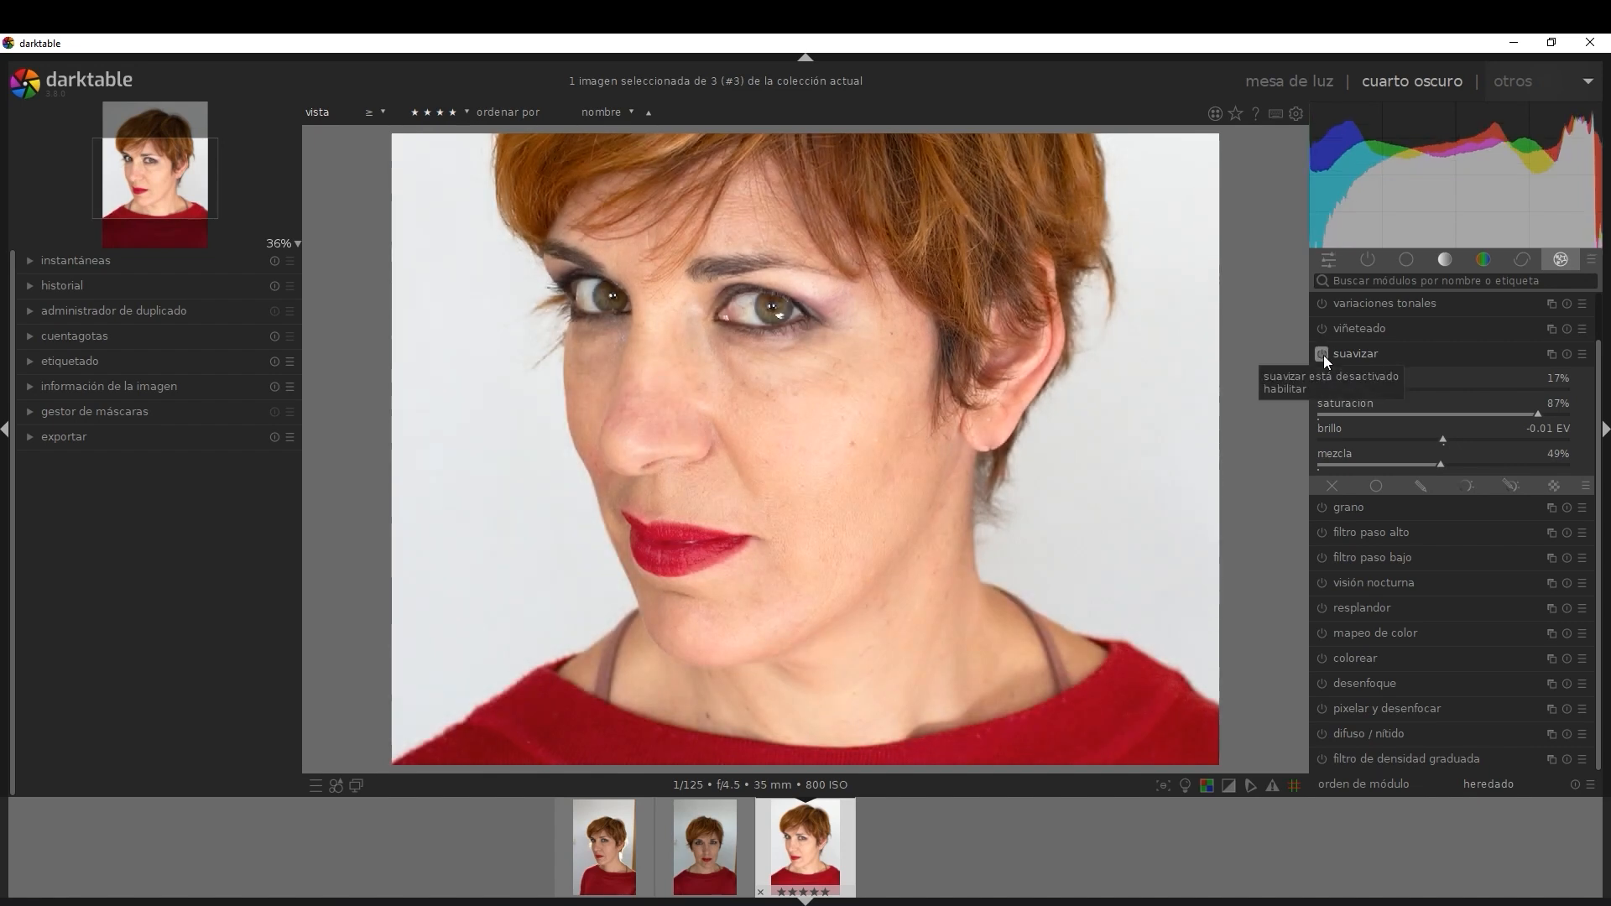
click(1322, 355)
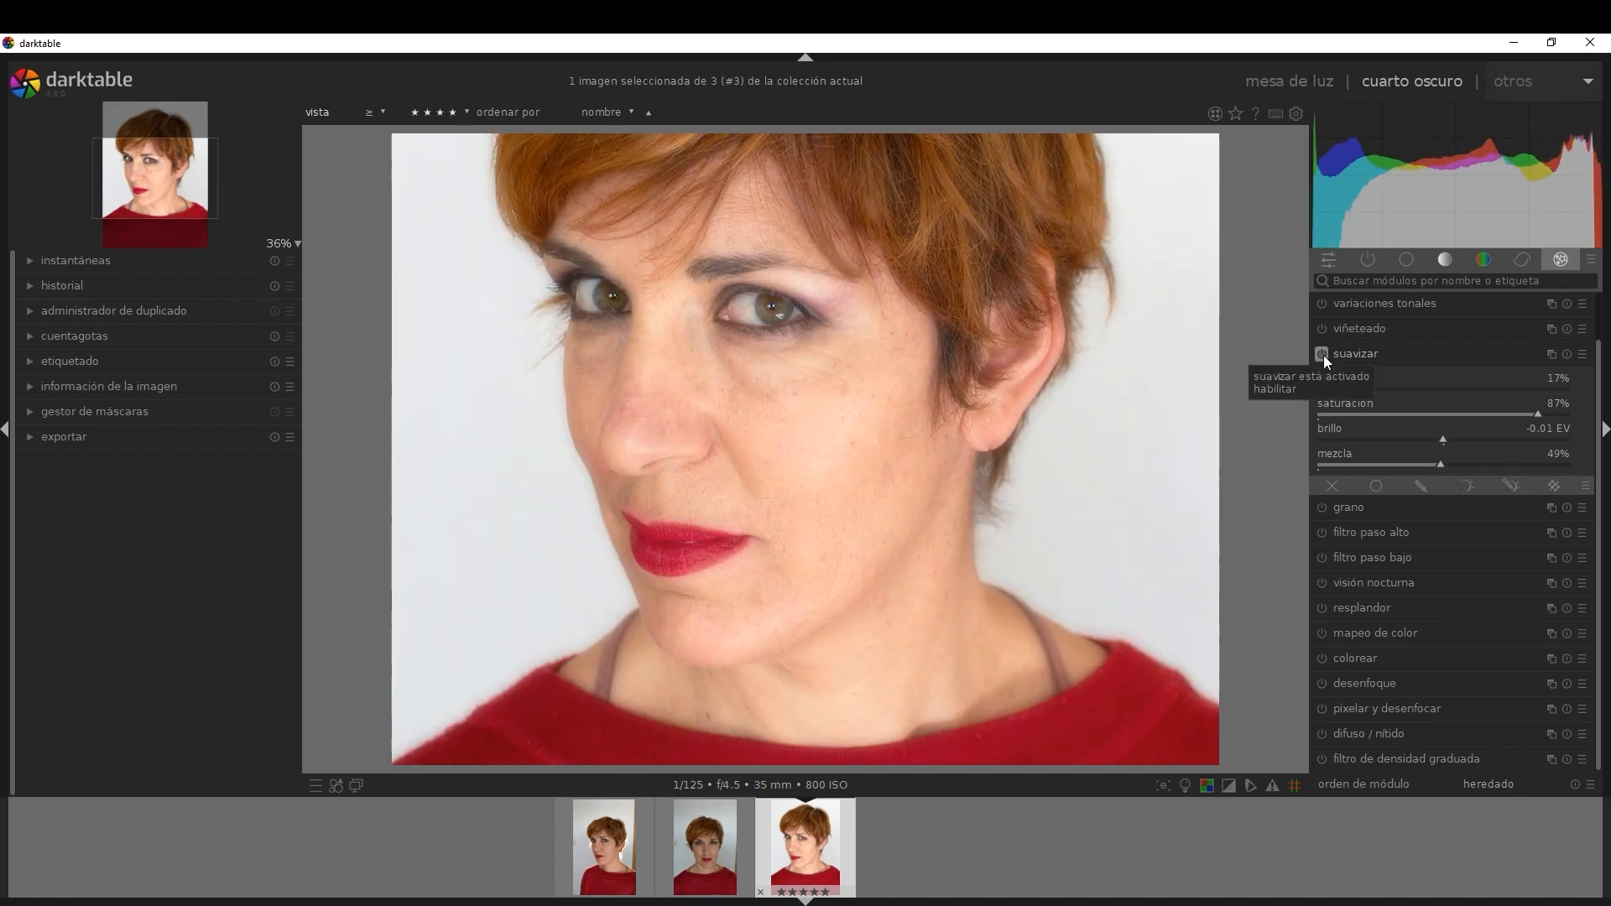
click(1402, 355)
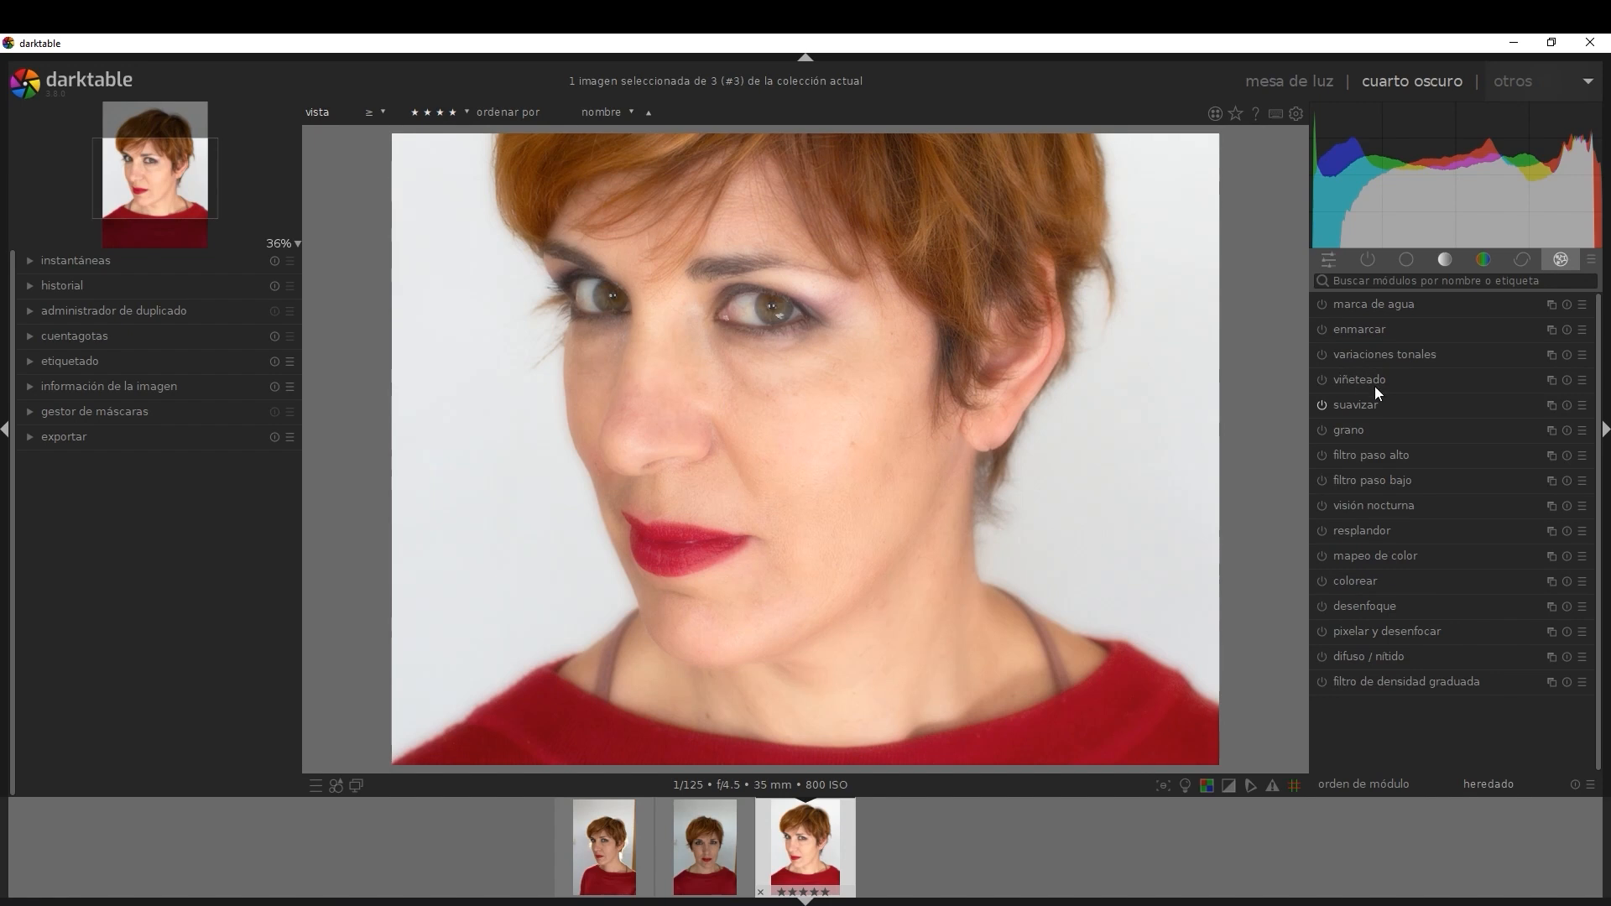
- Add a light vignette with scale 57.81%, fall-off 60.47% and brightness 0.475, and close the module
click(1376, 380)
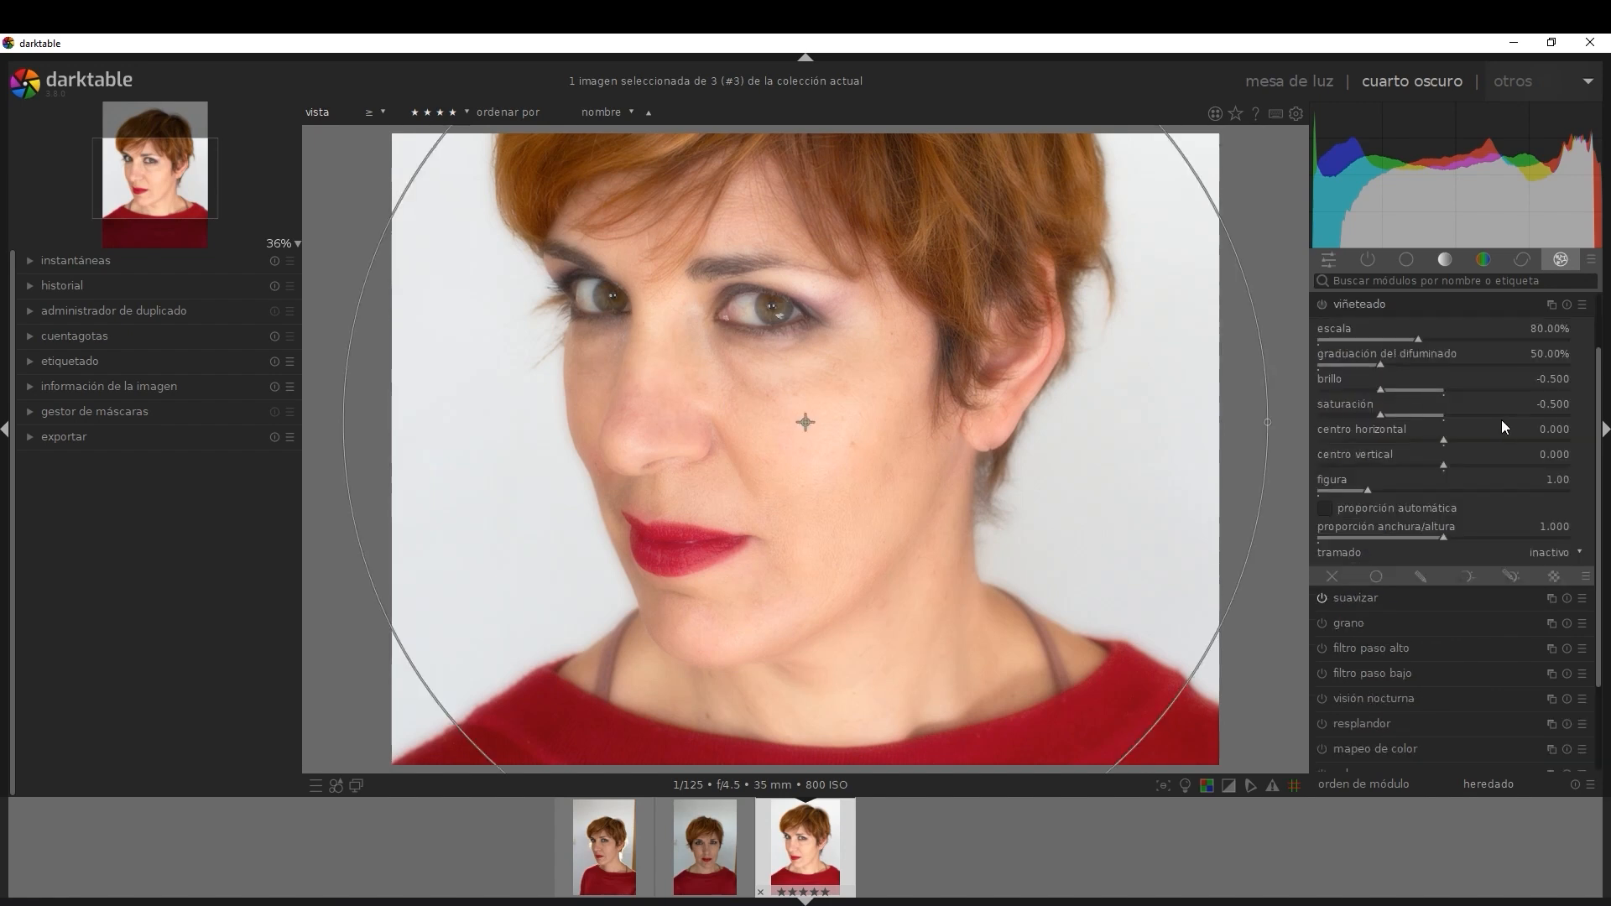
scroll(1170, 428, down, 2)
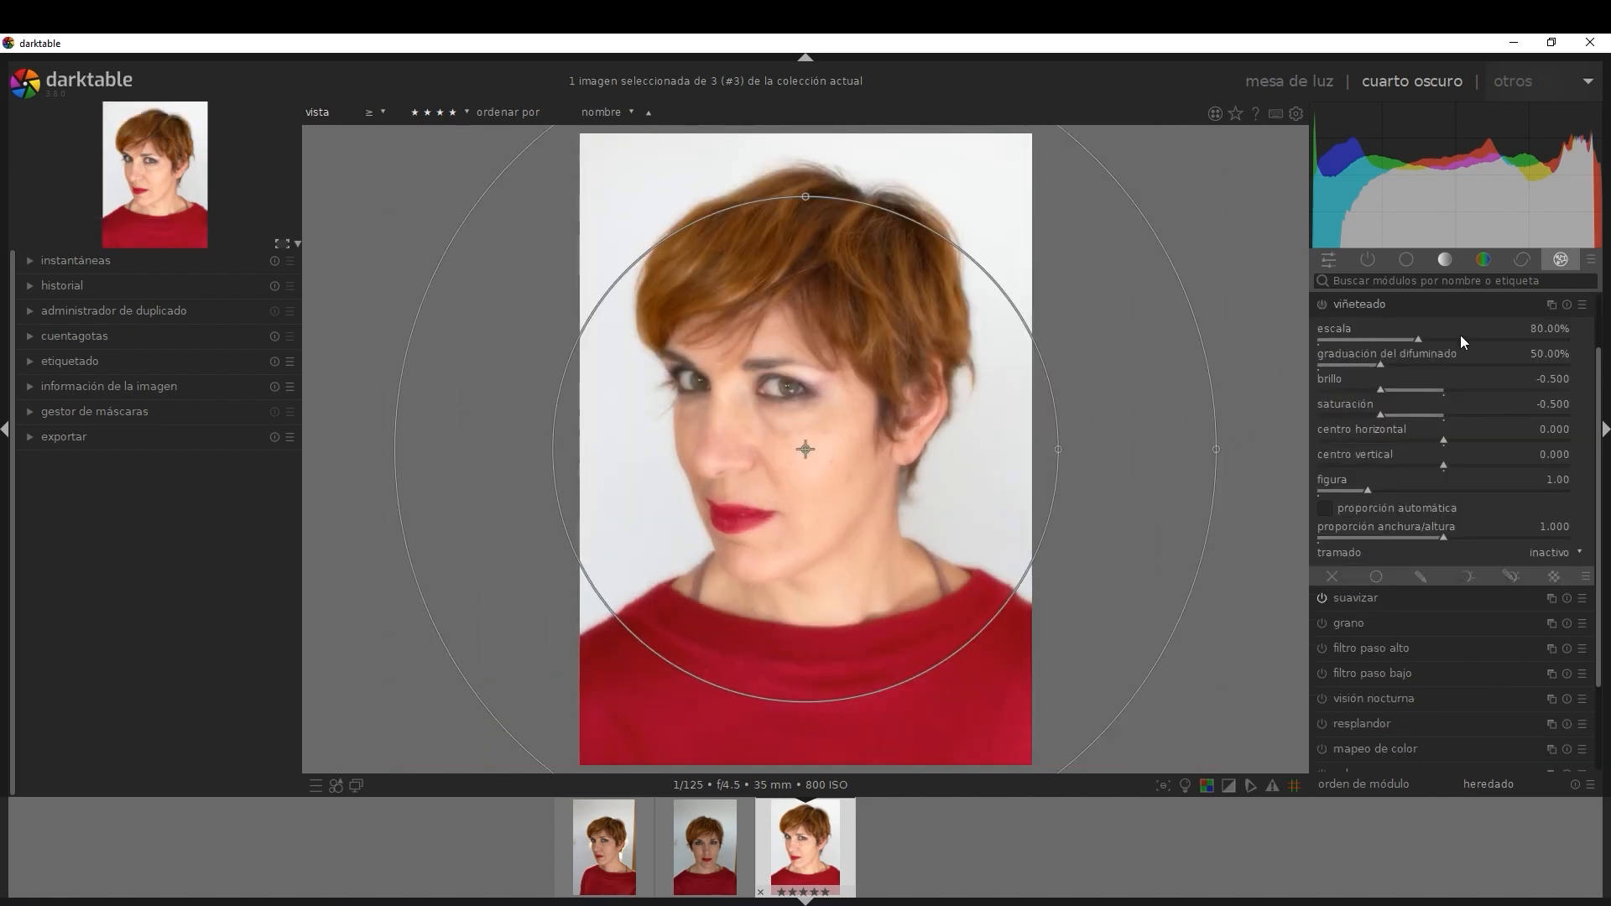
drag(1416, 340, 1391, 335)
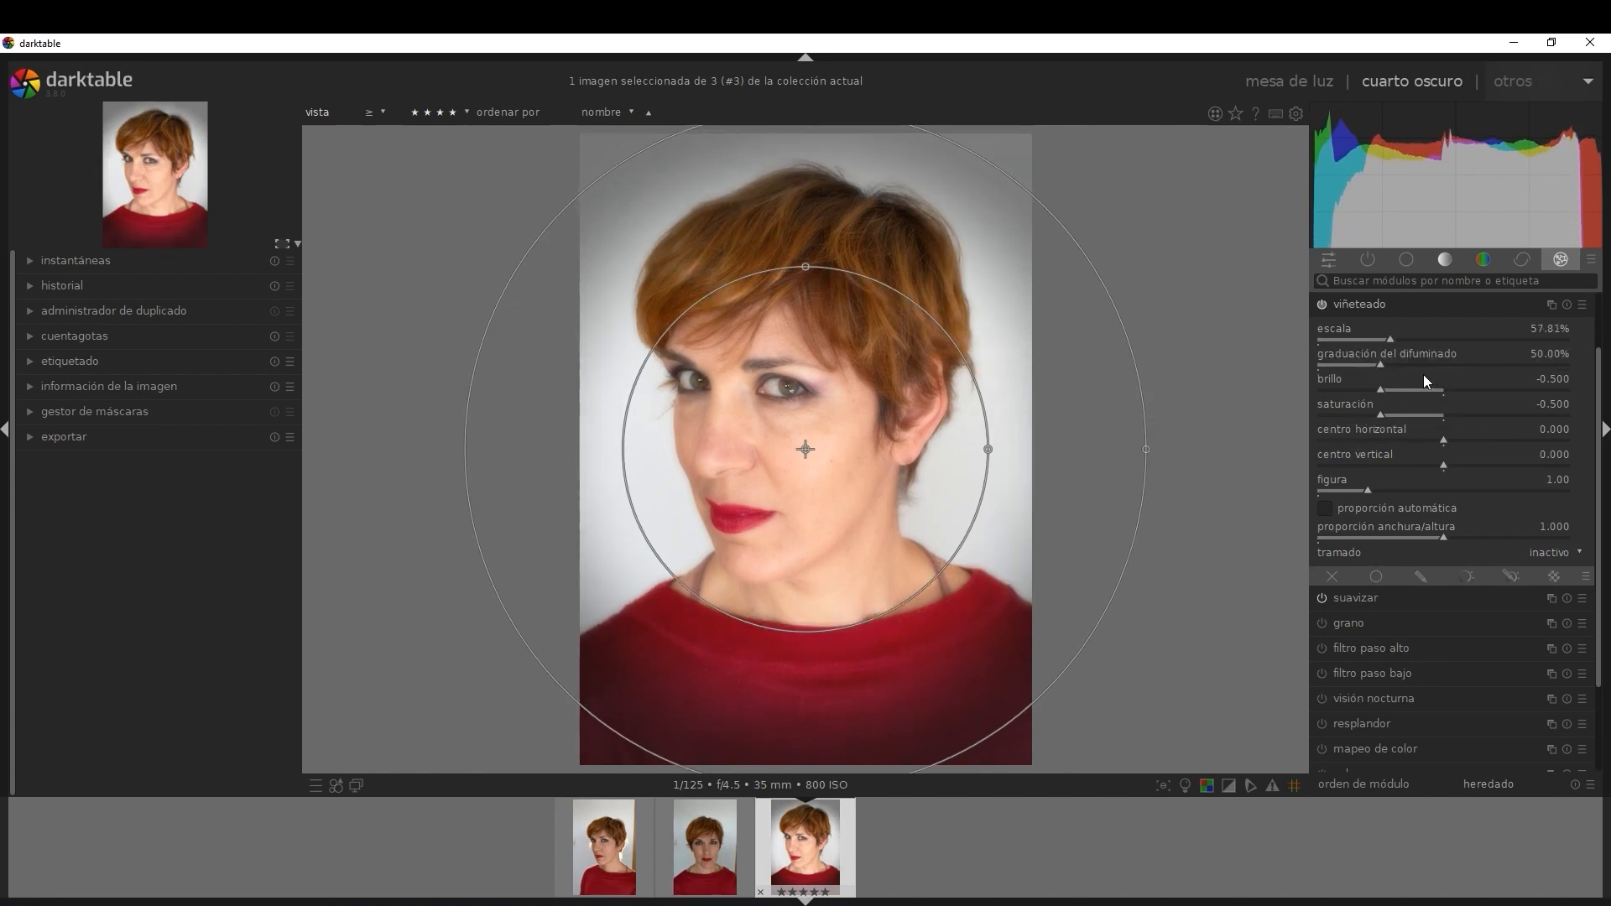
mouse_move(1381, 361)
mouse_down()
mouse_move(1407, 362)
mouse_move(1369, 365)
mouse_move(1393, 364)
mouse_move(1391, 389)
mouse_move(1418, 389)
mouse_move(1347, 388)
mouse_move(1532, 395)
mouse_move(1503, 391)
mouse_up()
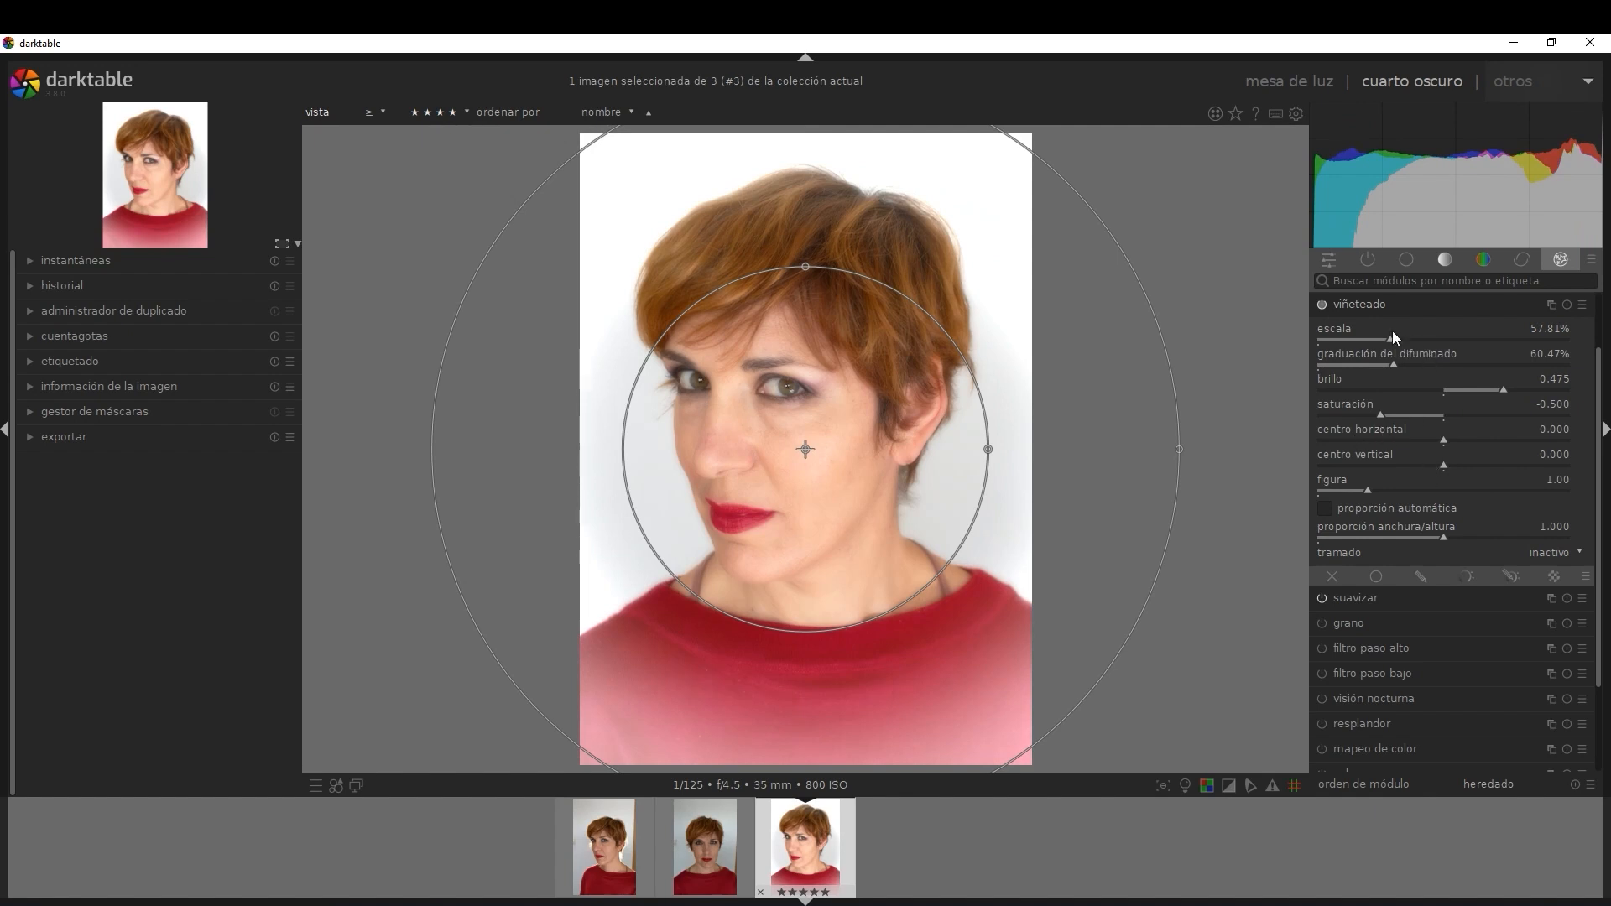
click(1372, 303)
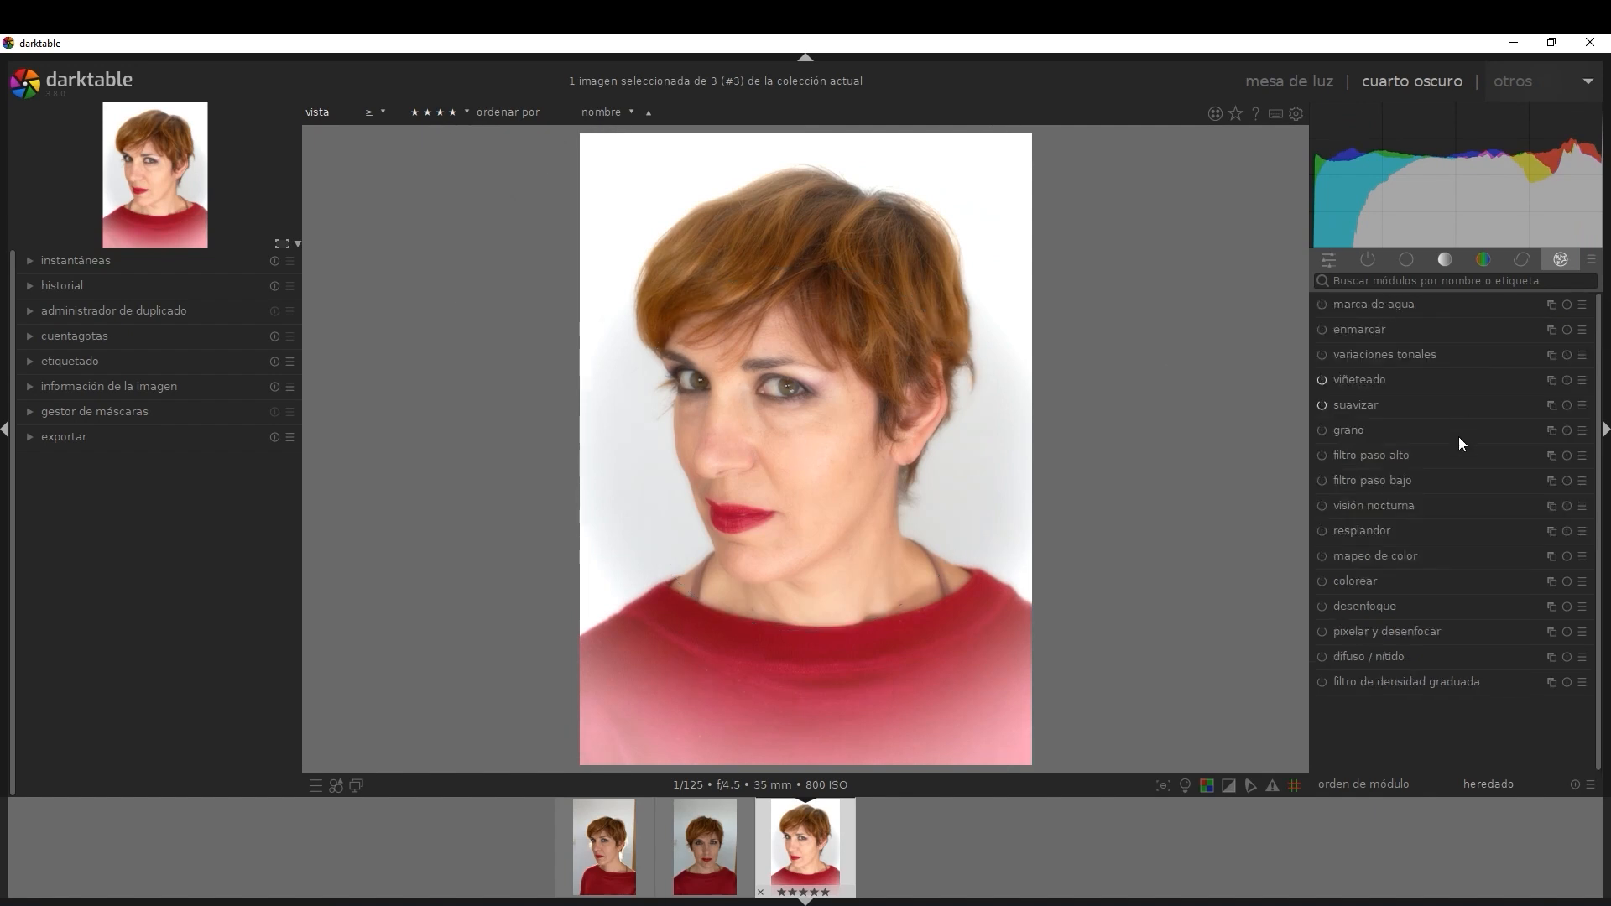
- Create a new instance of the exposure module from the base group and enable a drawn mask for it
click(1406, 259)
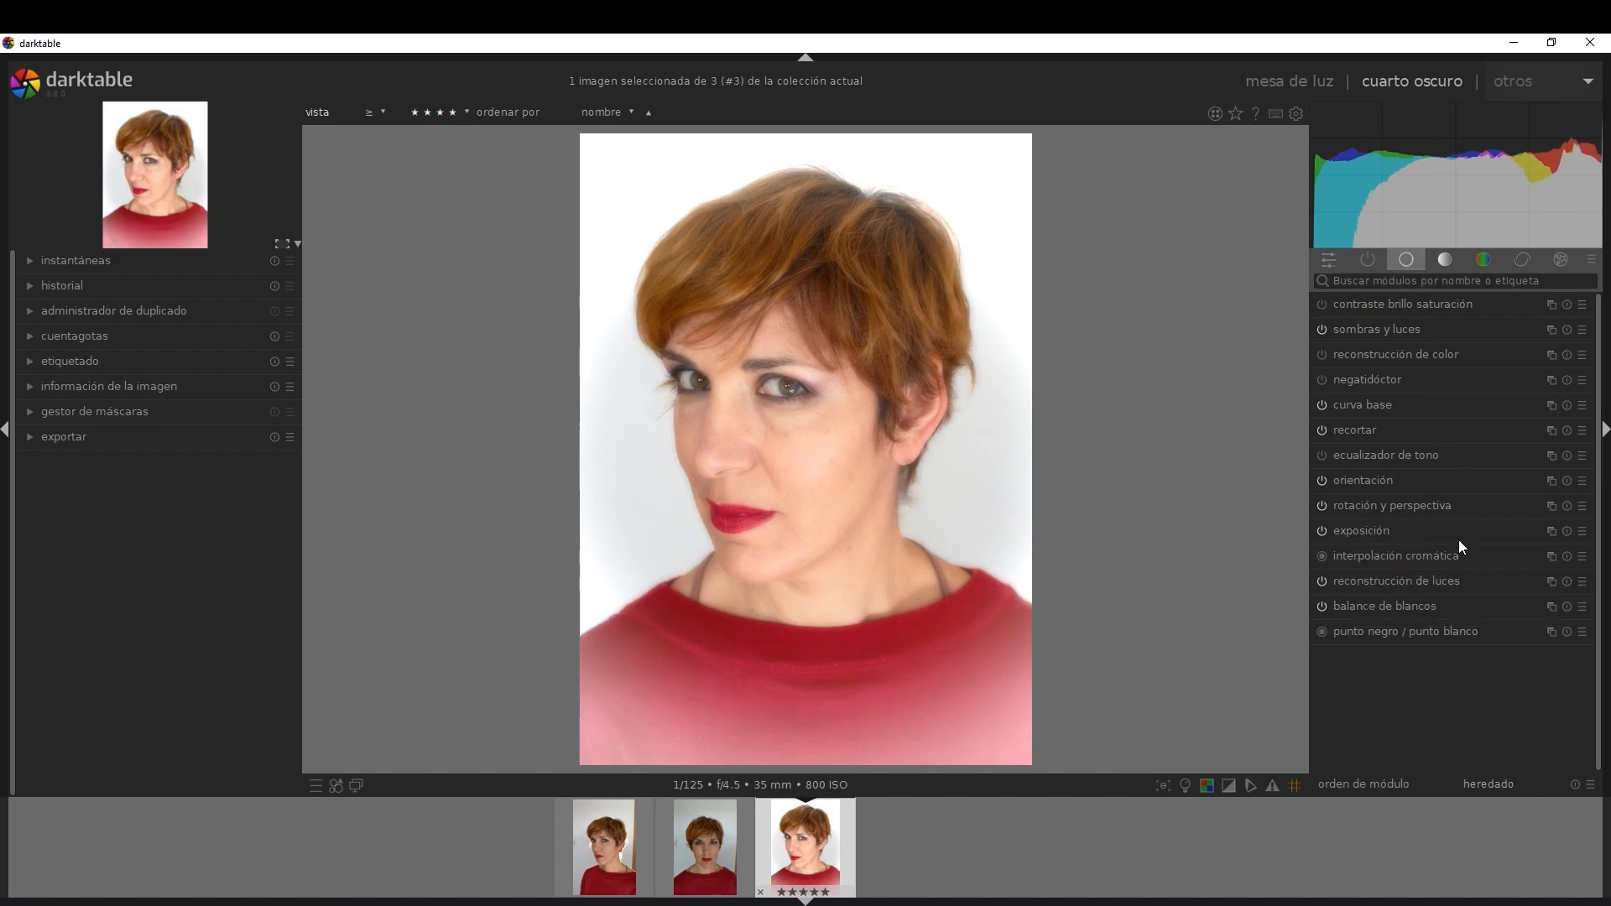
click(1551, 531)
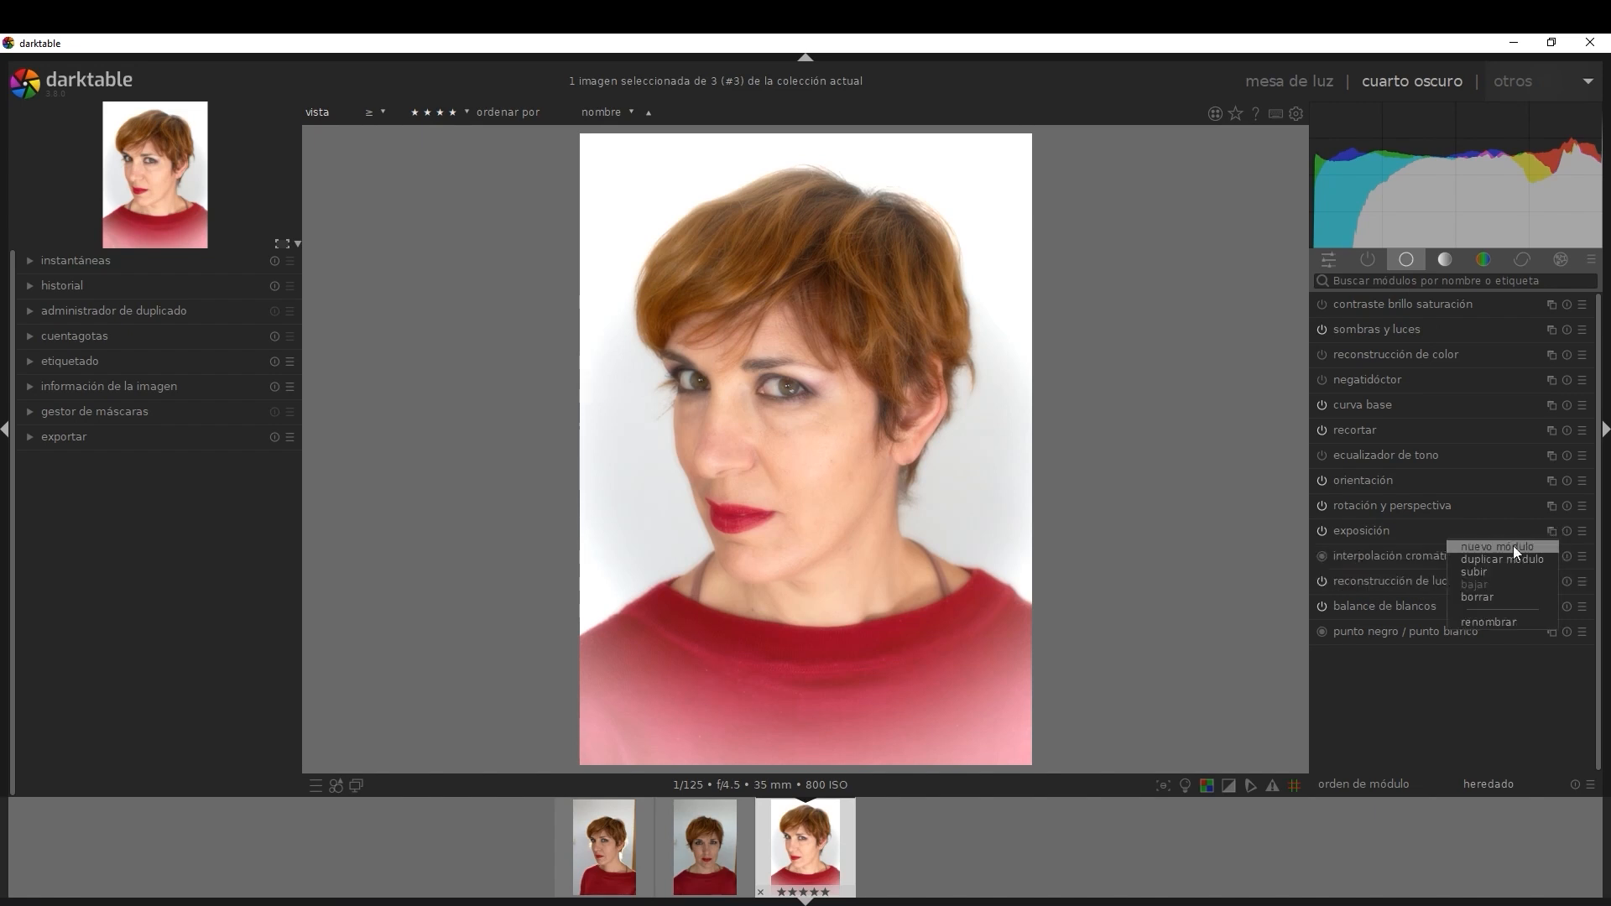
click(1517, 545)
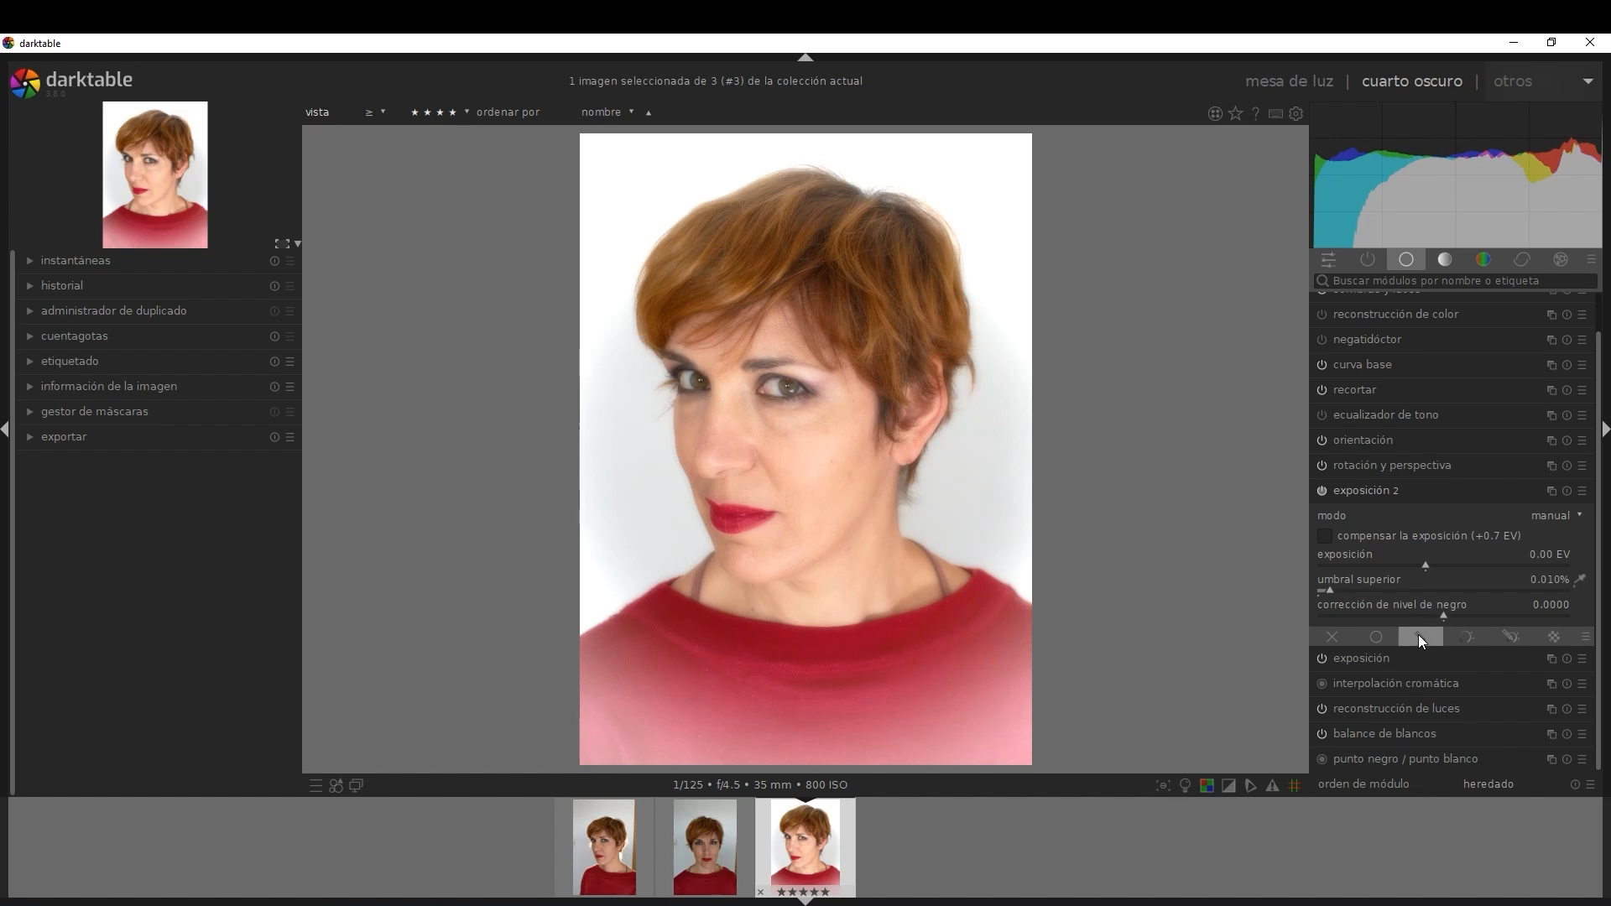
click(1394, 637)
click(1423, 636)
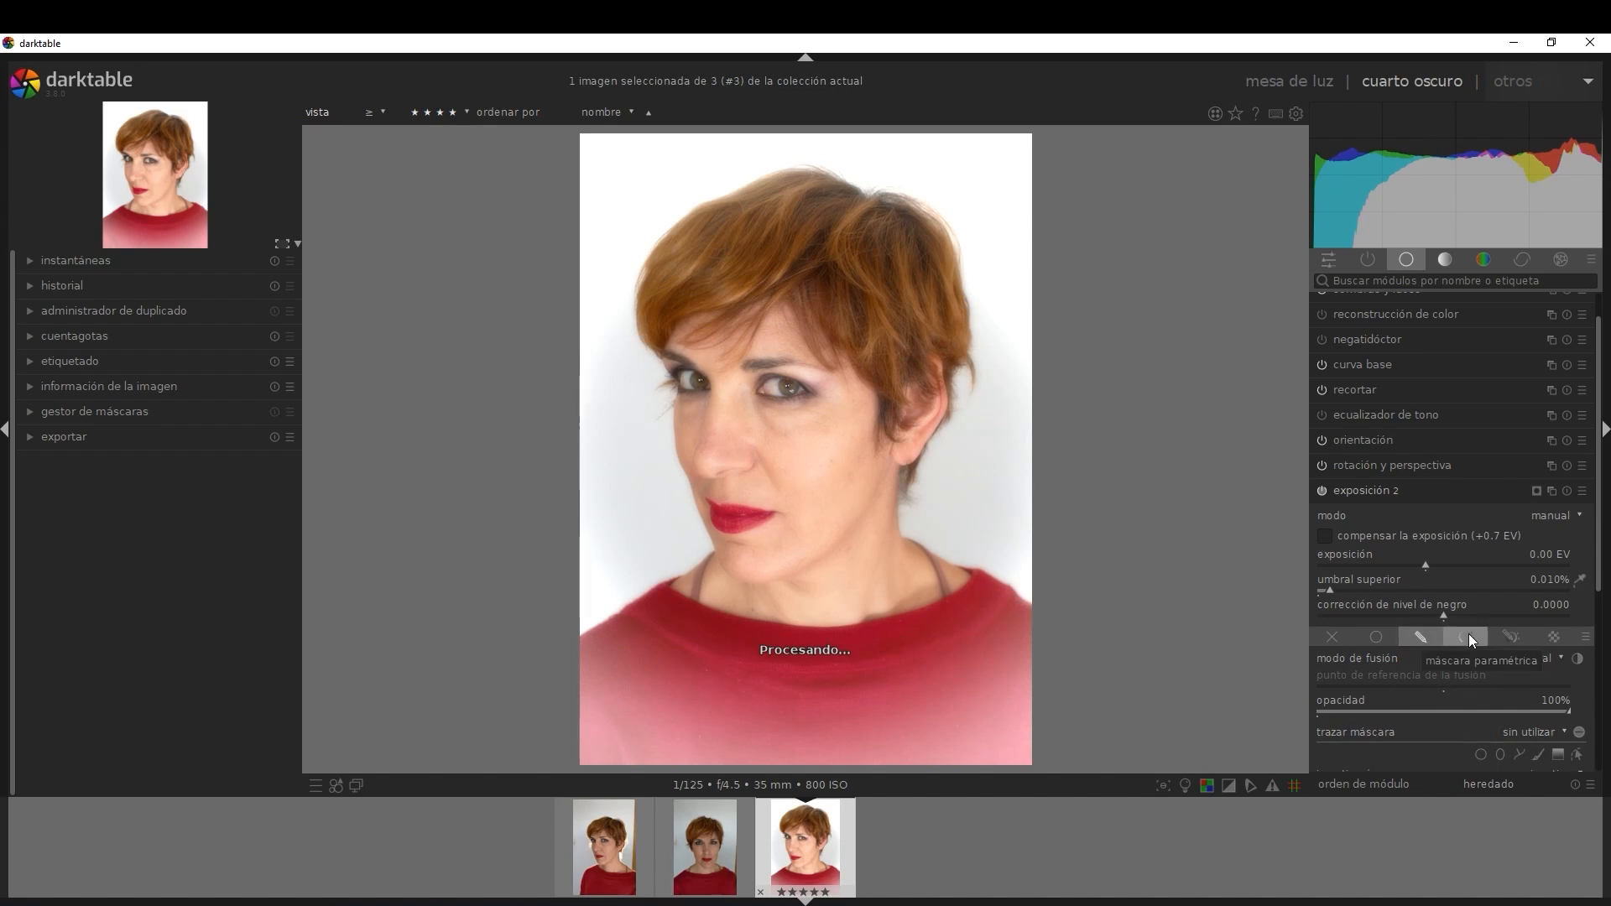
drag(1591, 508, 1593, 587)
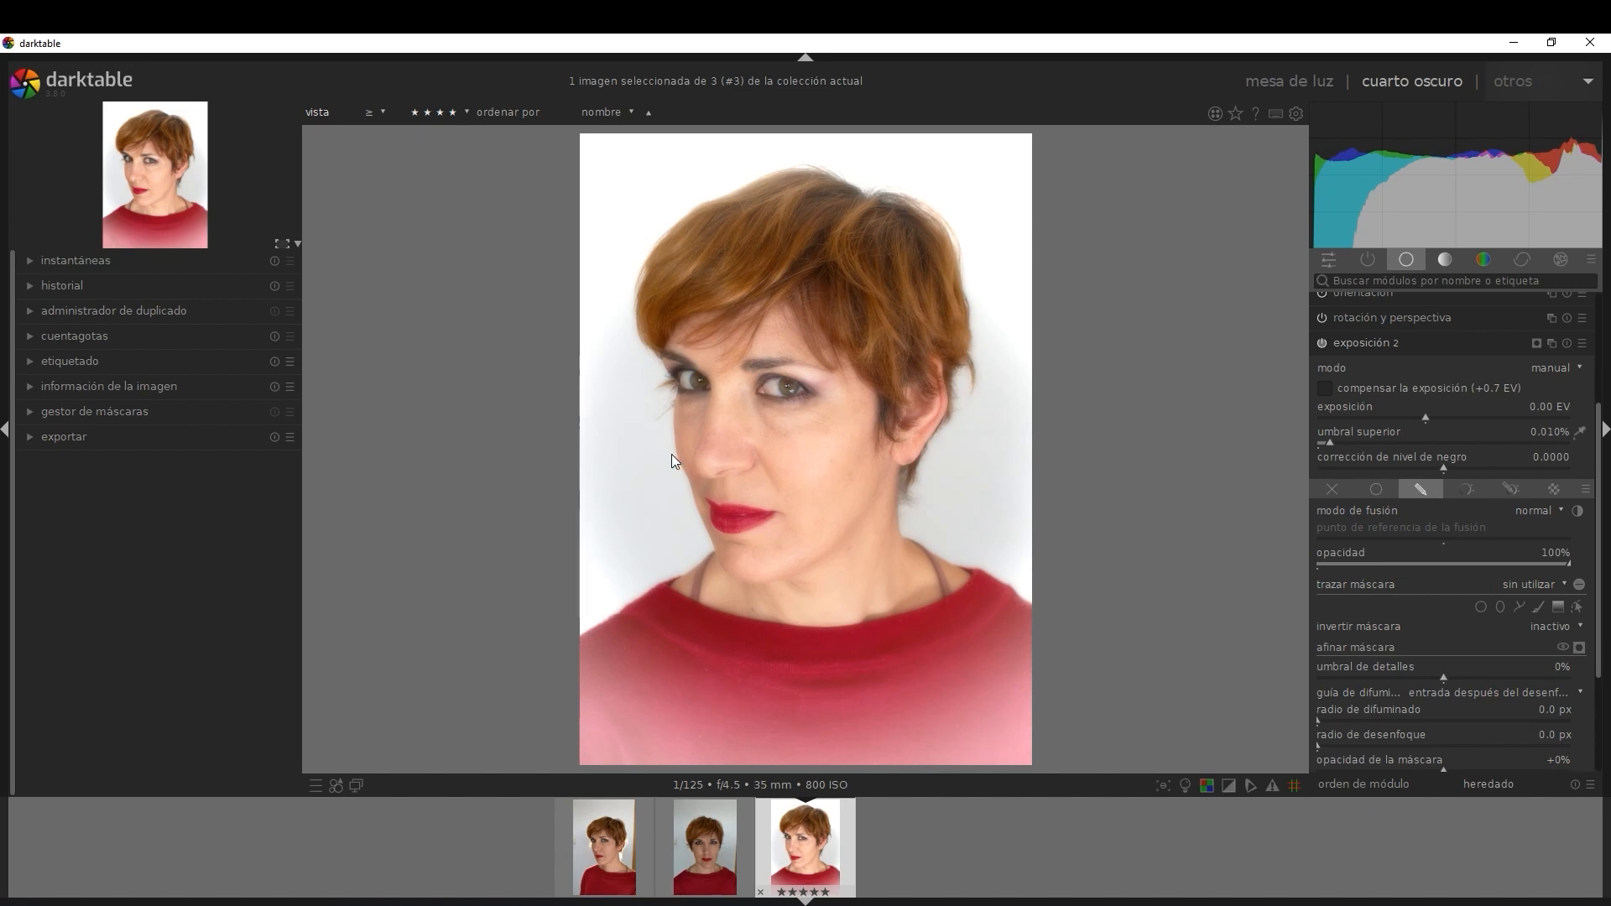
- Place a small circular mask with a narrow feather over the iris of the eye nearer the visible ear
scroll(718, 423, up, 4)
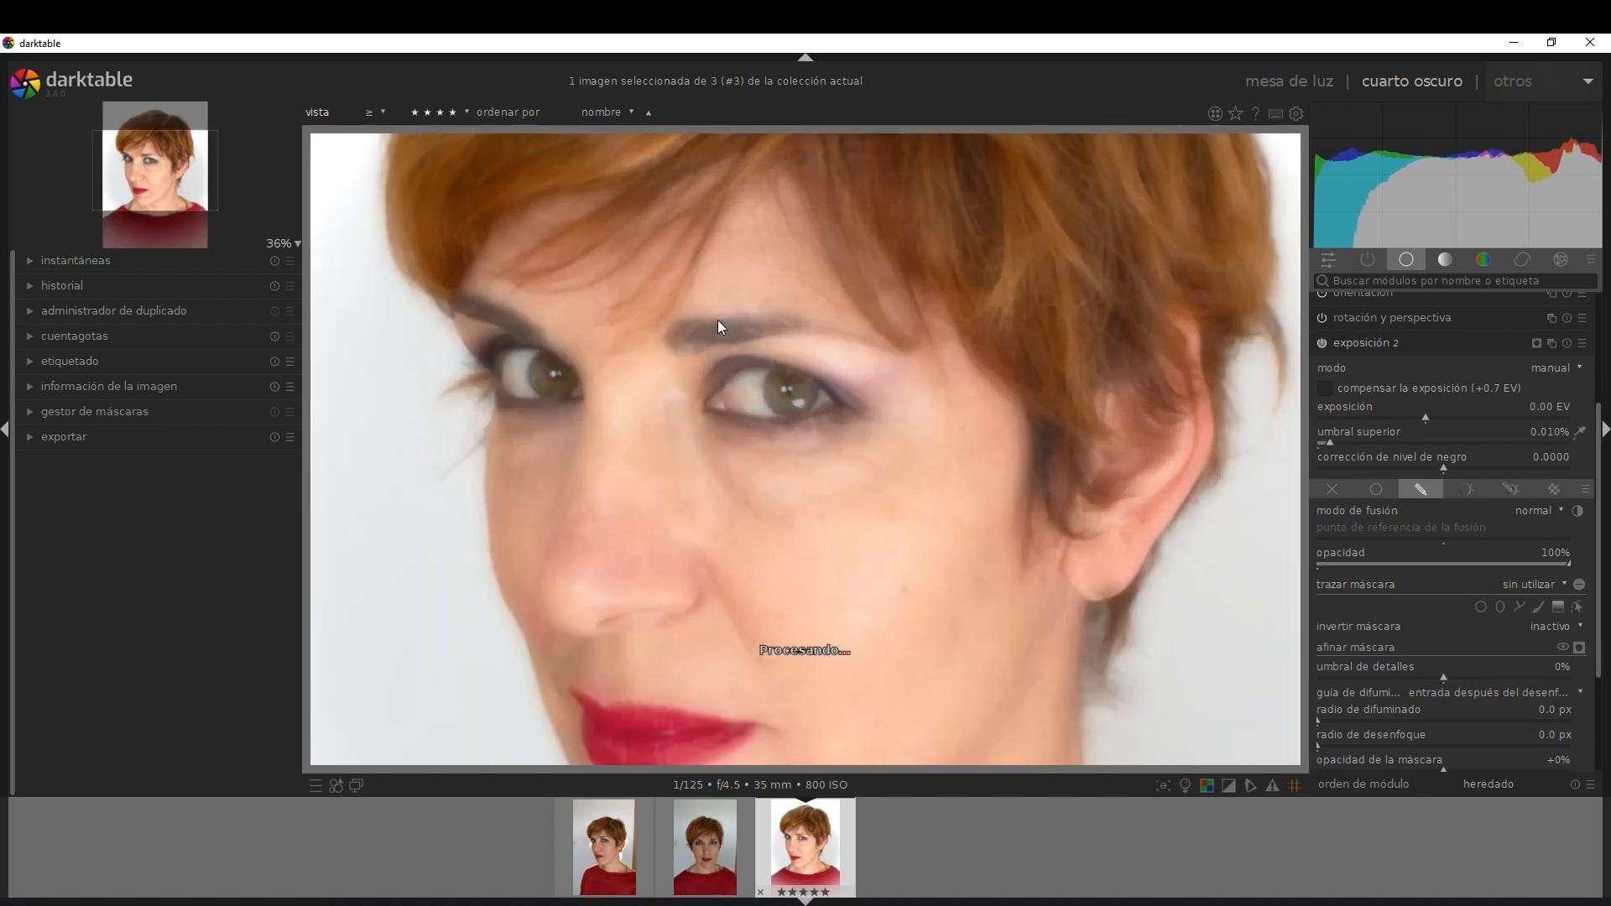
scroll(799, 422, up, 2)
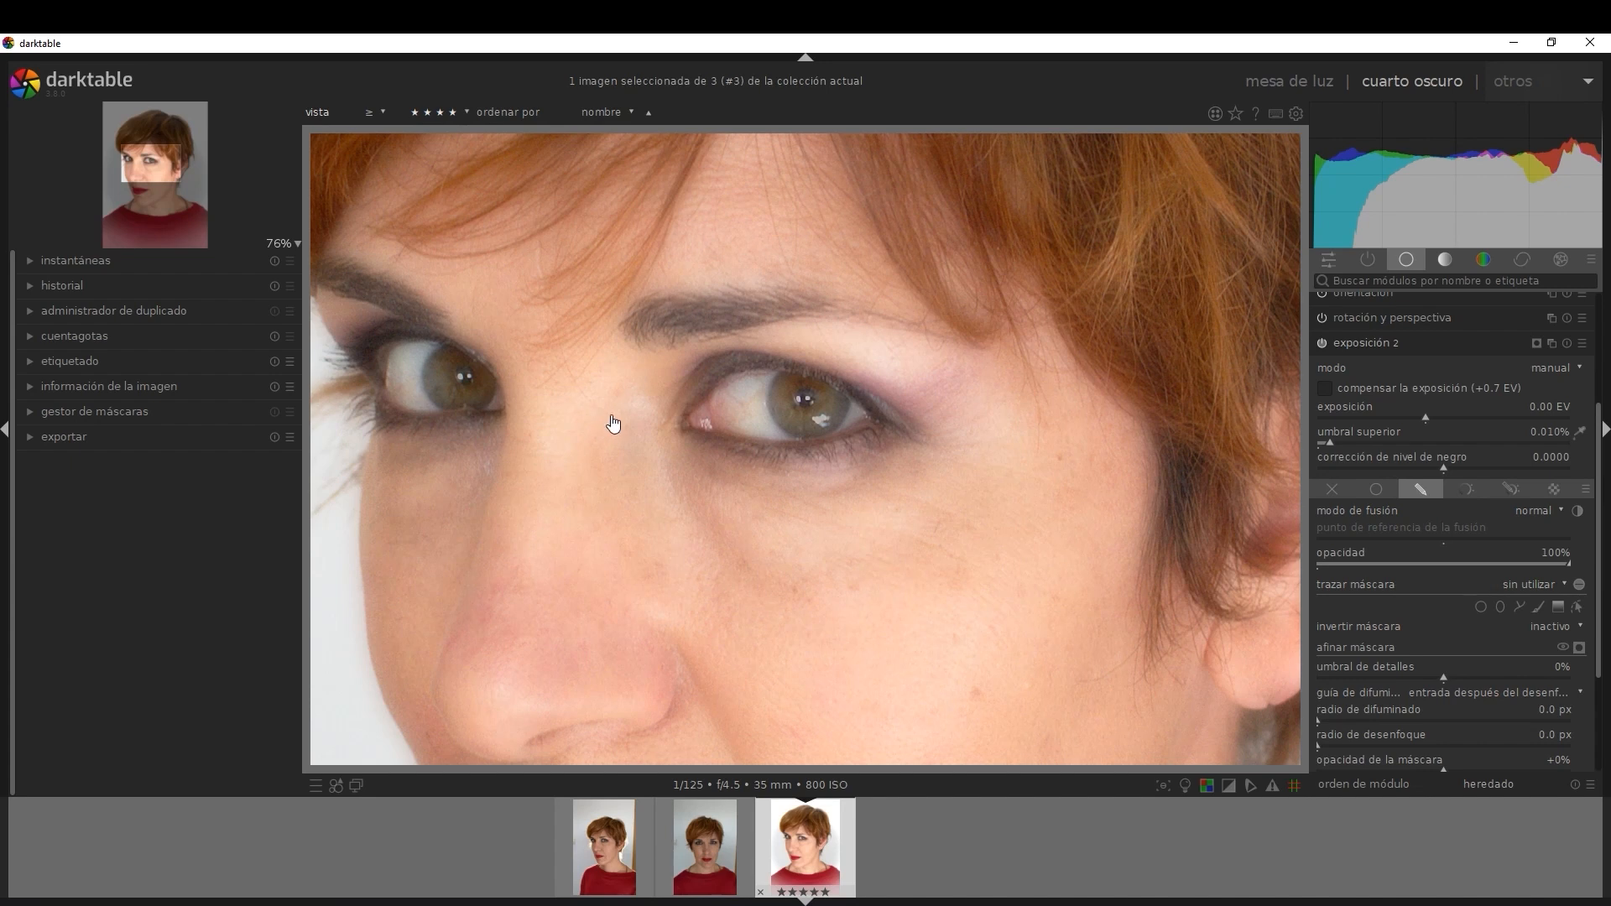
drag(612, 420, 770, 424)
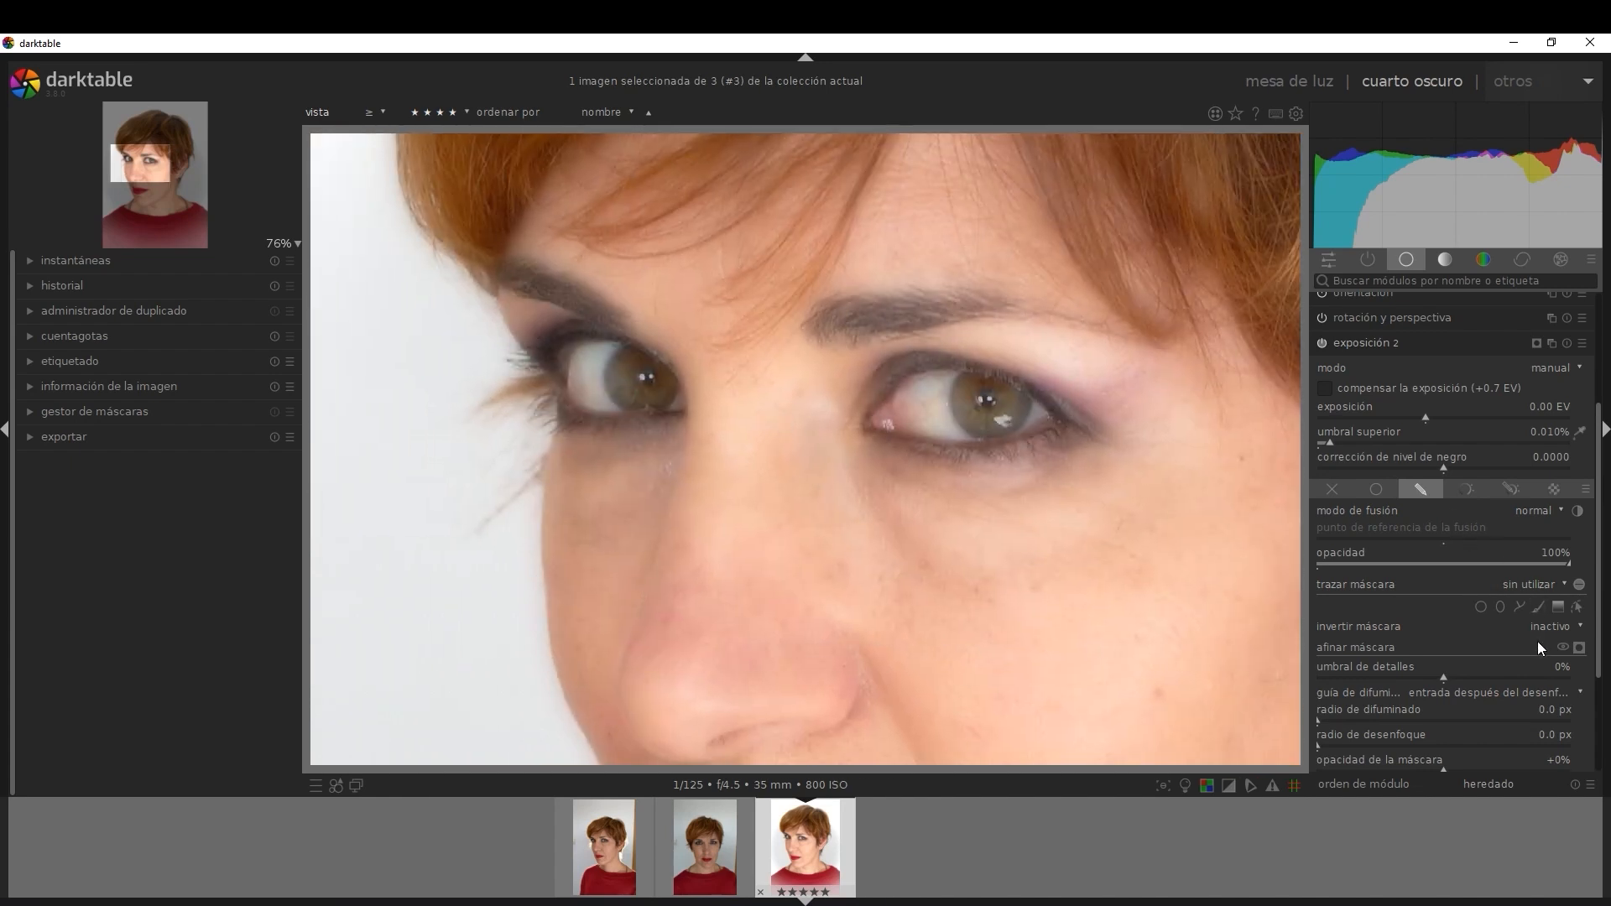
click(1481, 607)
scroll(979, 406, up, 1)
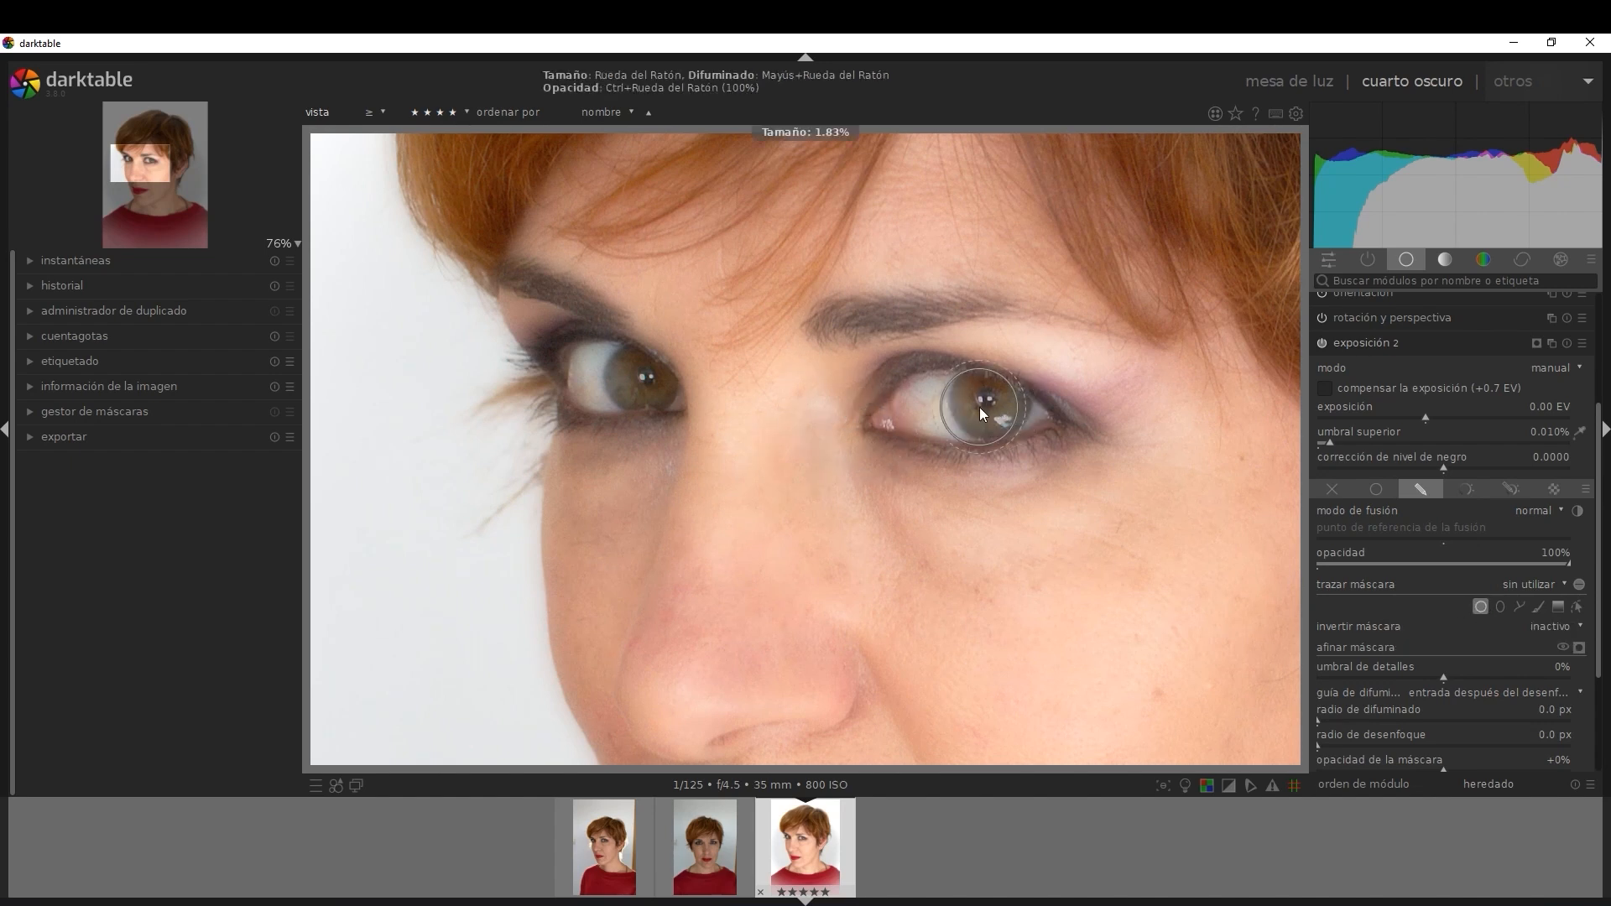
scroll(979, 405, down, 1)
scroll(993, 405, down, 1)
scroll(993, 405, down, 1)
scroll(983, 406, down, 1)
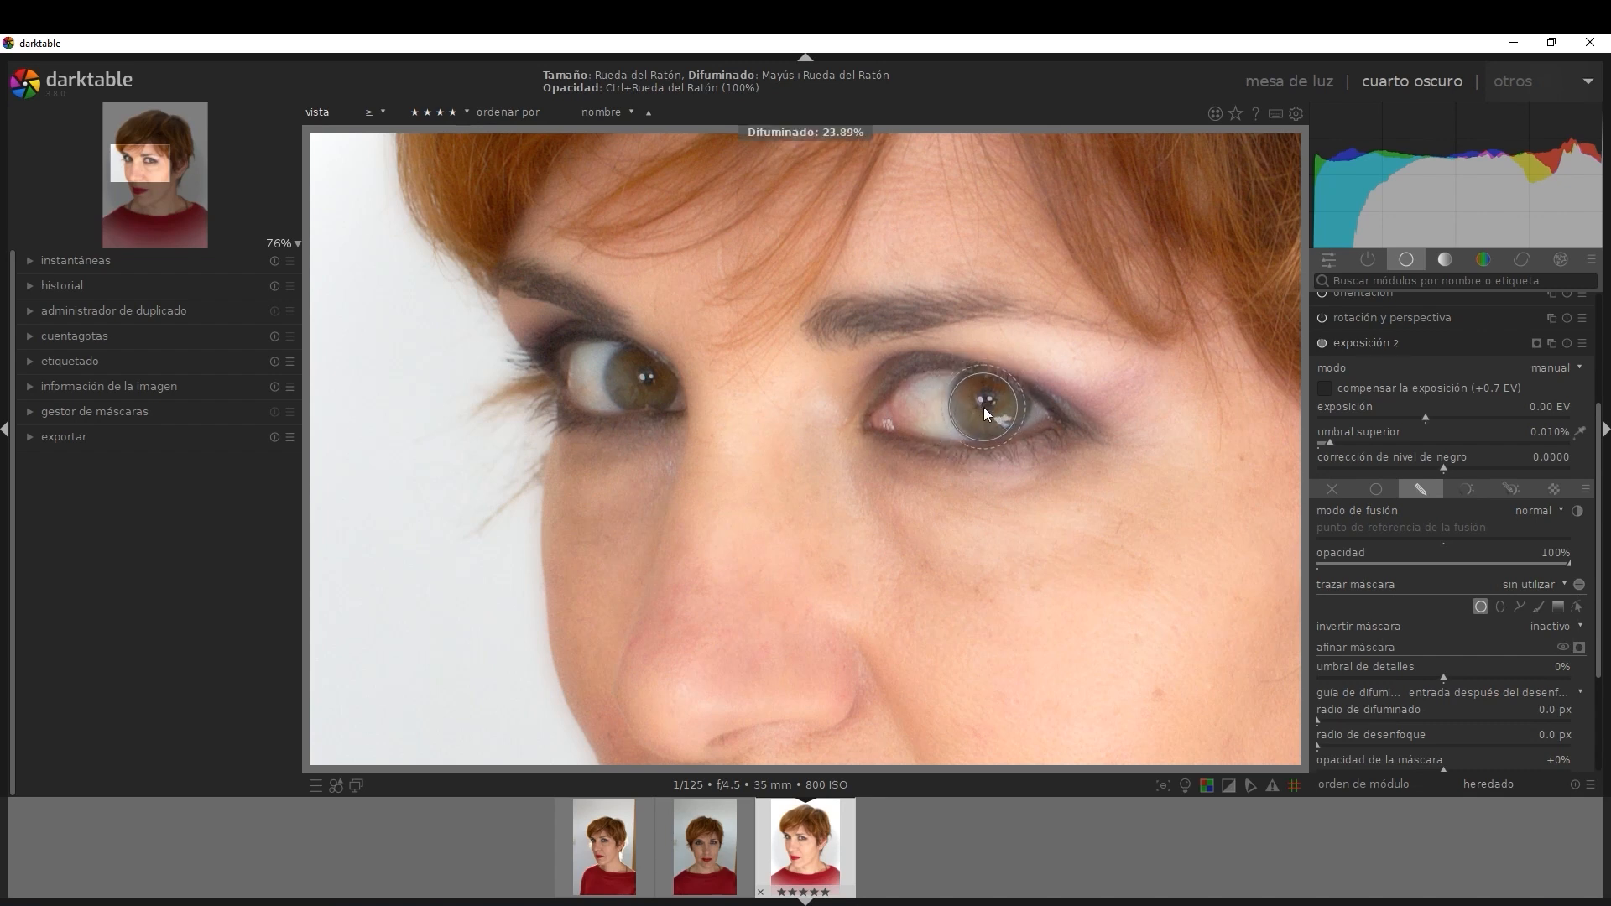
scroll(988, 406, down, 1)
click(988, 407)
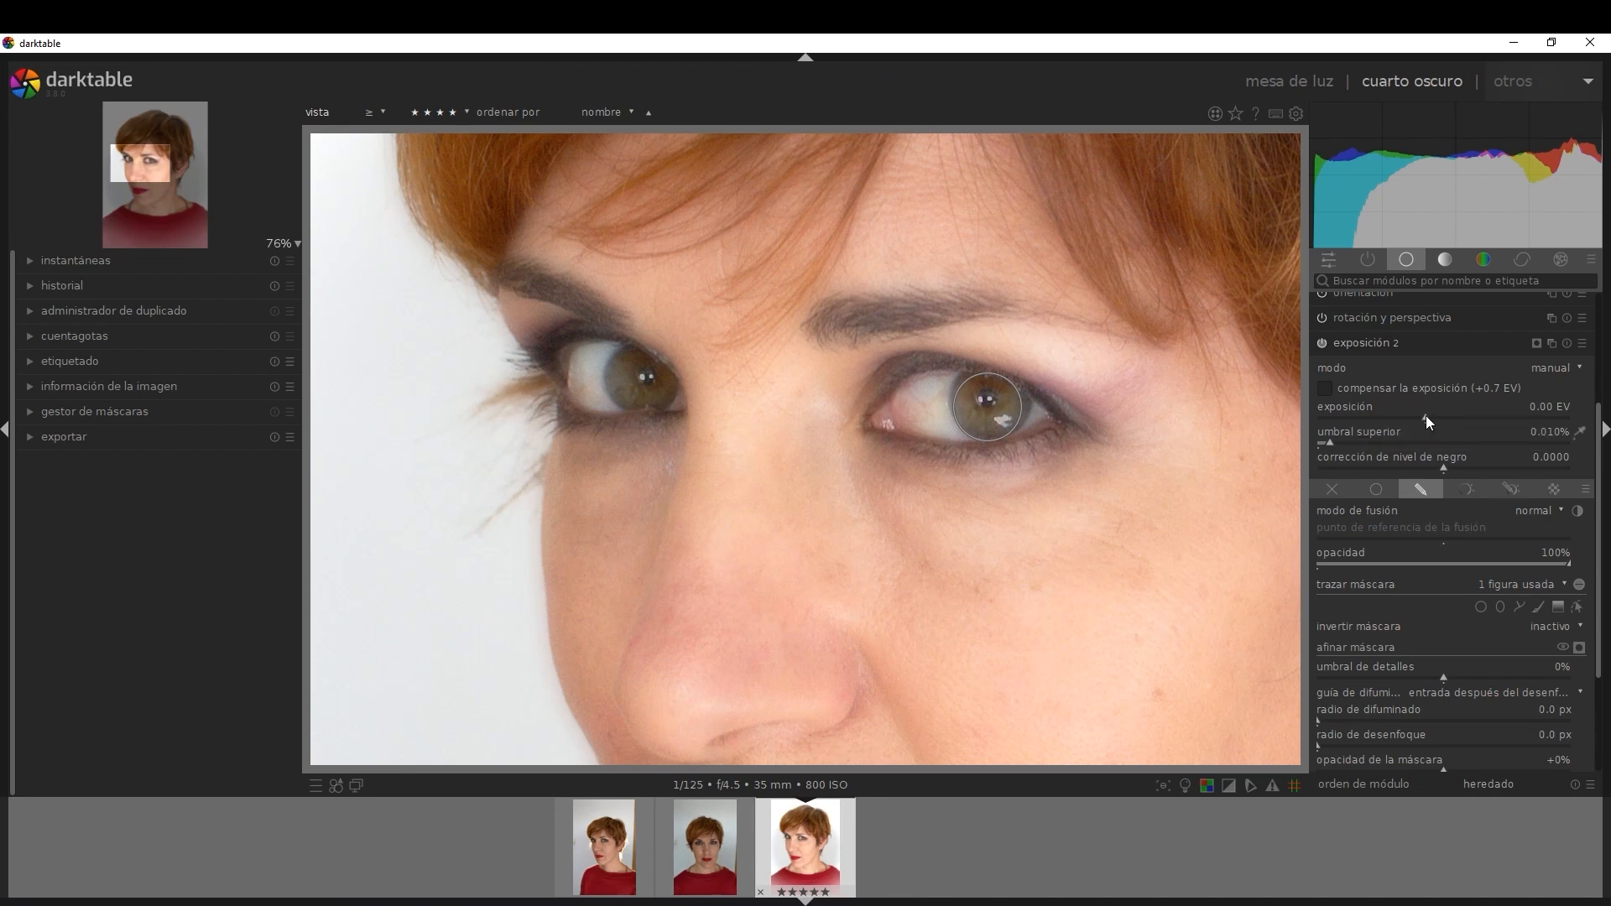
- Set the masked exposure to 0.61 EV, add a second circular mask over the other iris, and close the module
mouse_move(1428, 415)
mouse_down()
mouse_move(1468, 412)
mouse_move(1401, 421)
mouse_move(1448, 415)
mouse_up()
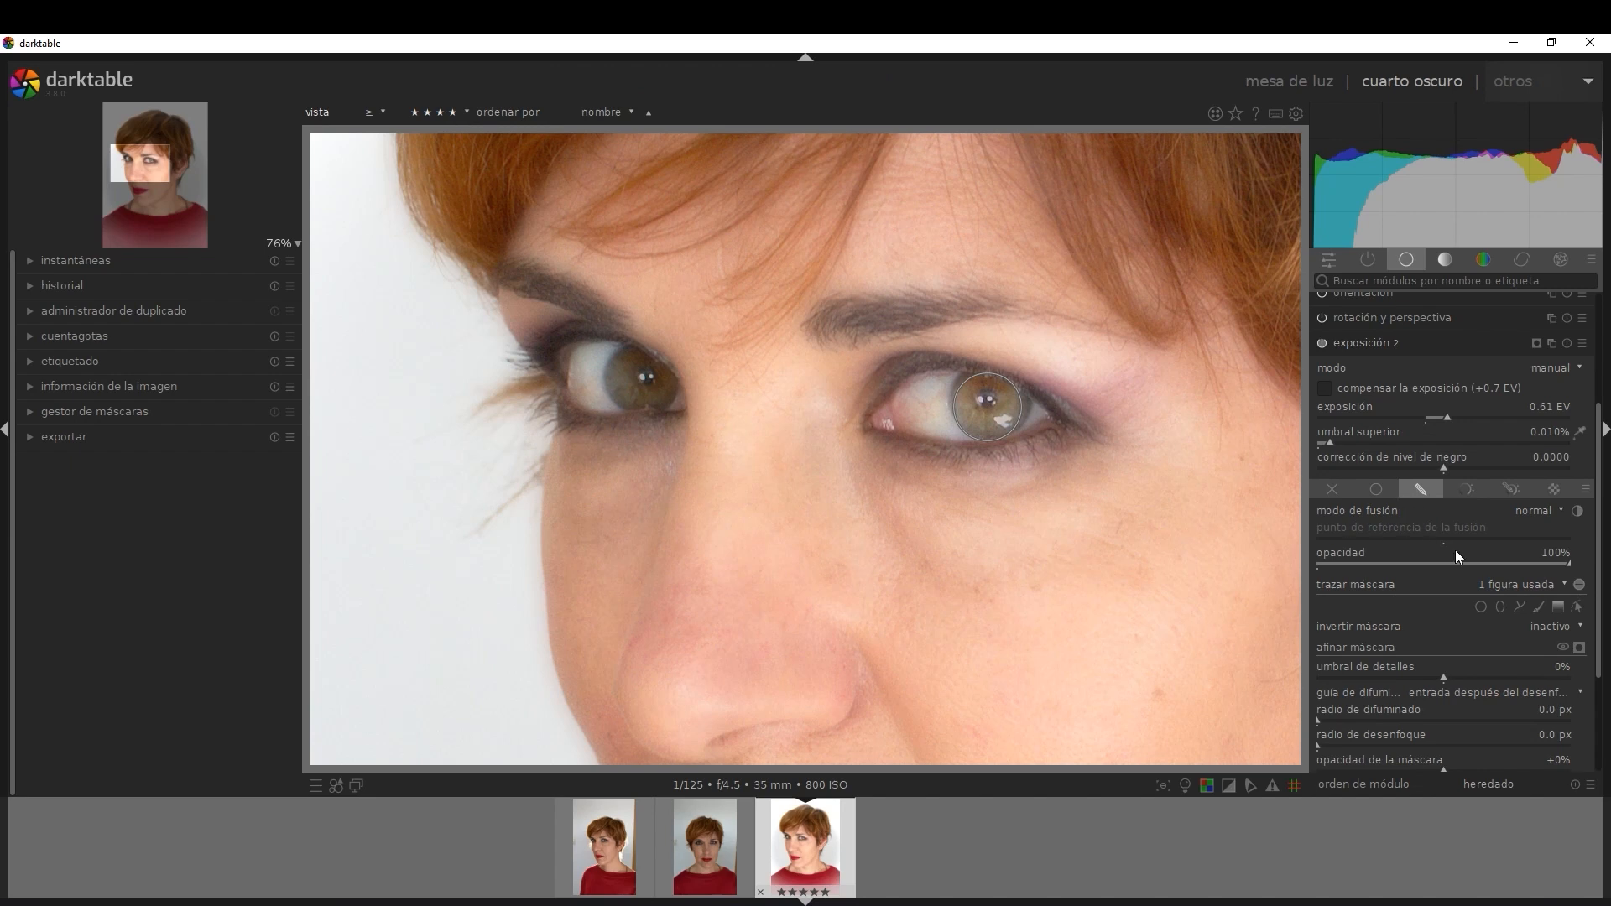
click(1480, 607)
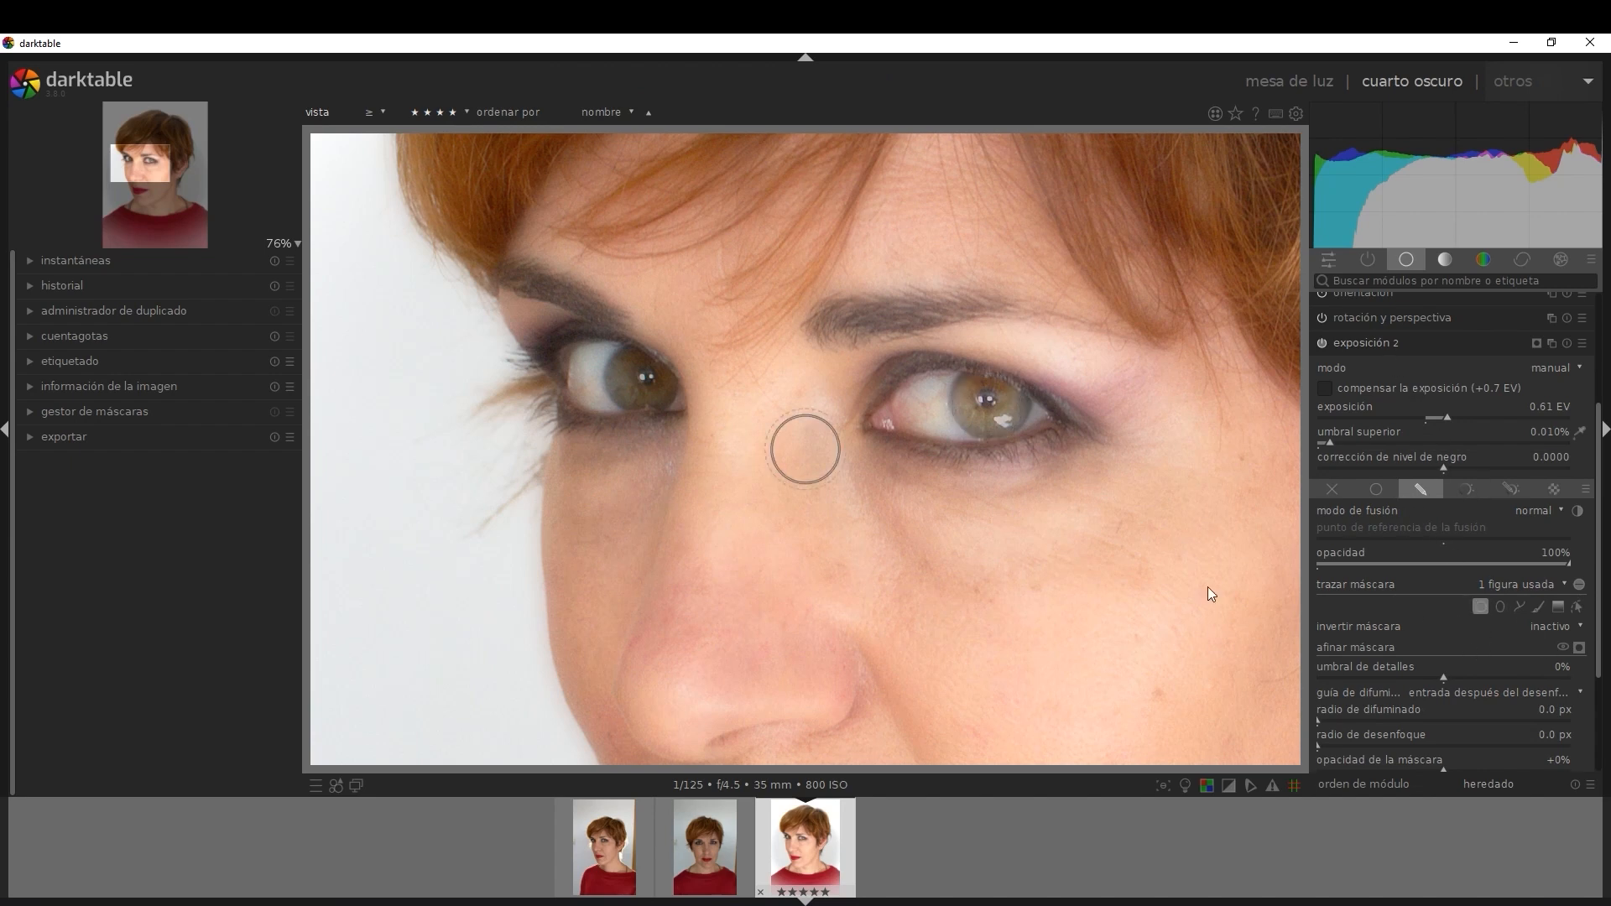
click(636, 383)
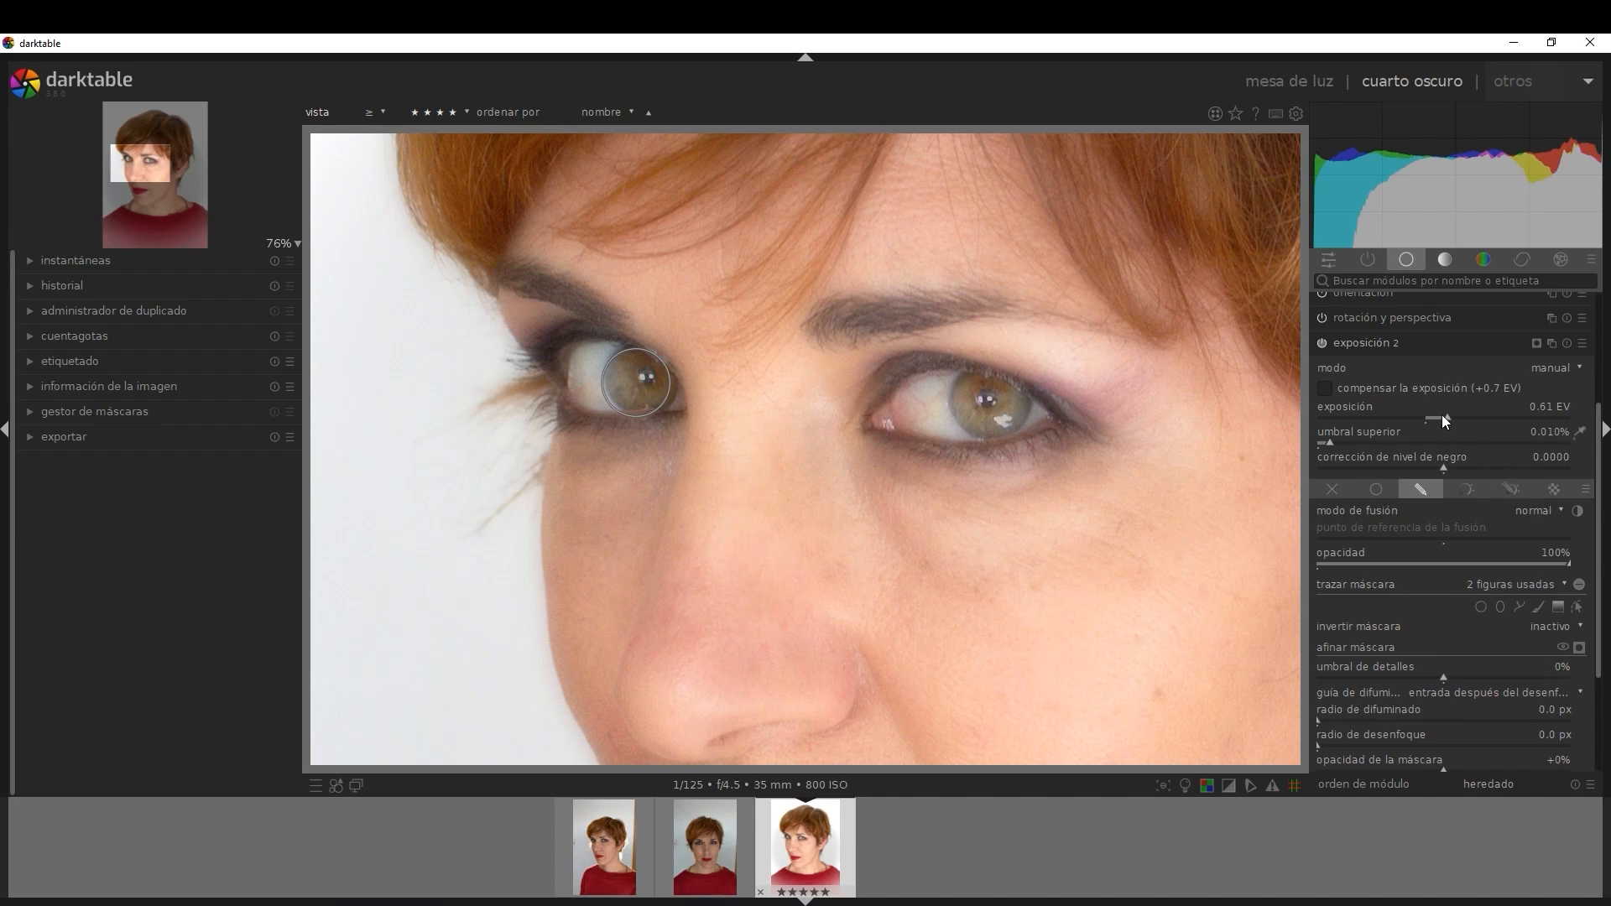
drag(1446, 417, 1447, 416)
scroll(884, 522, down, 5)
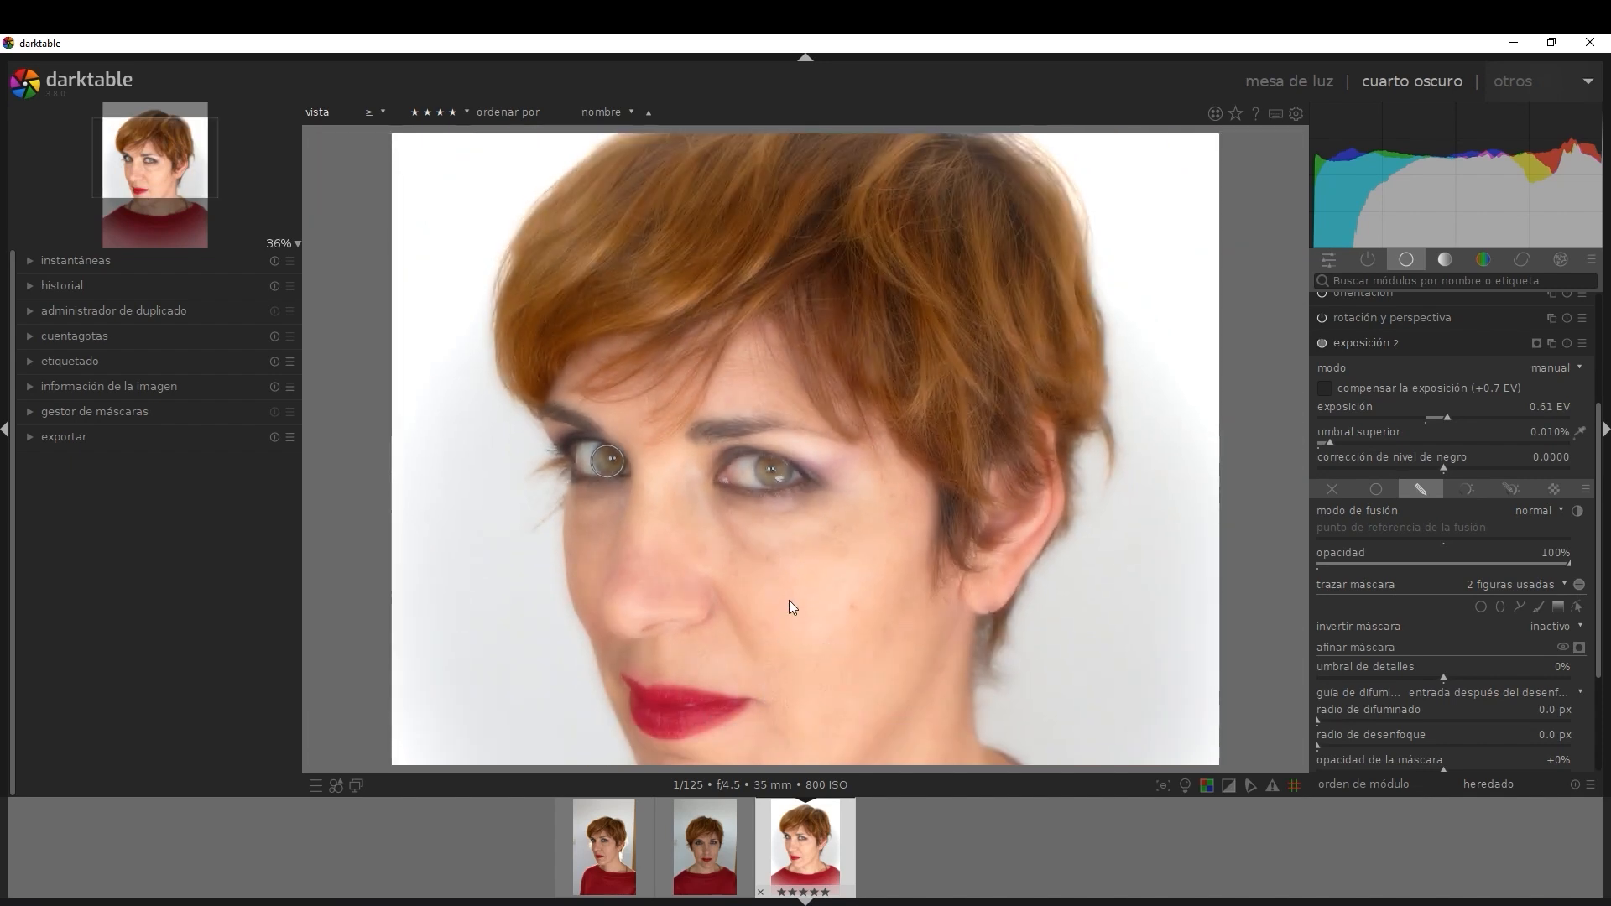
drag(767, 637, 893, 505)
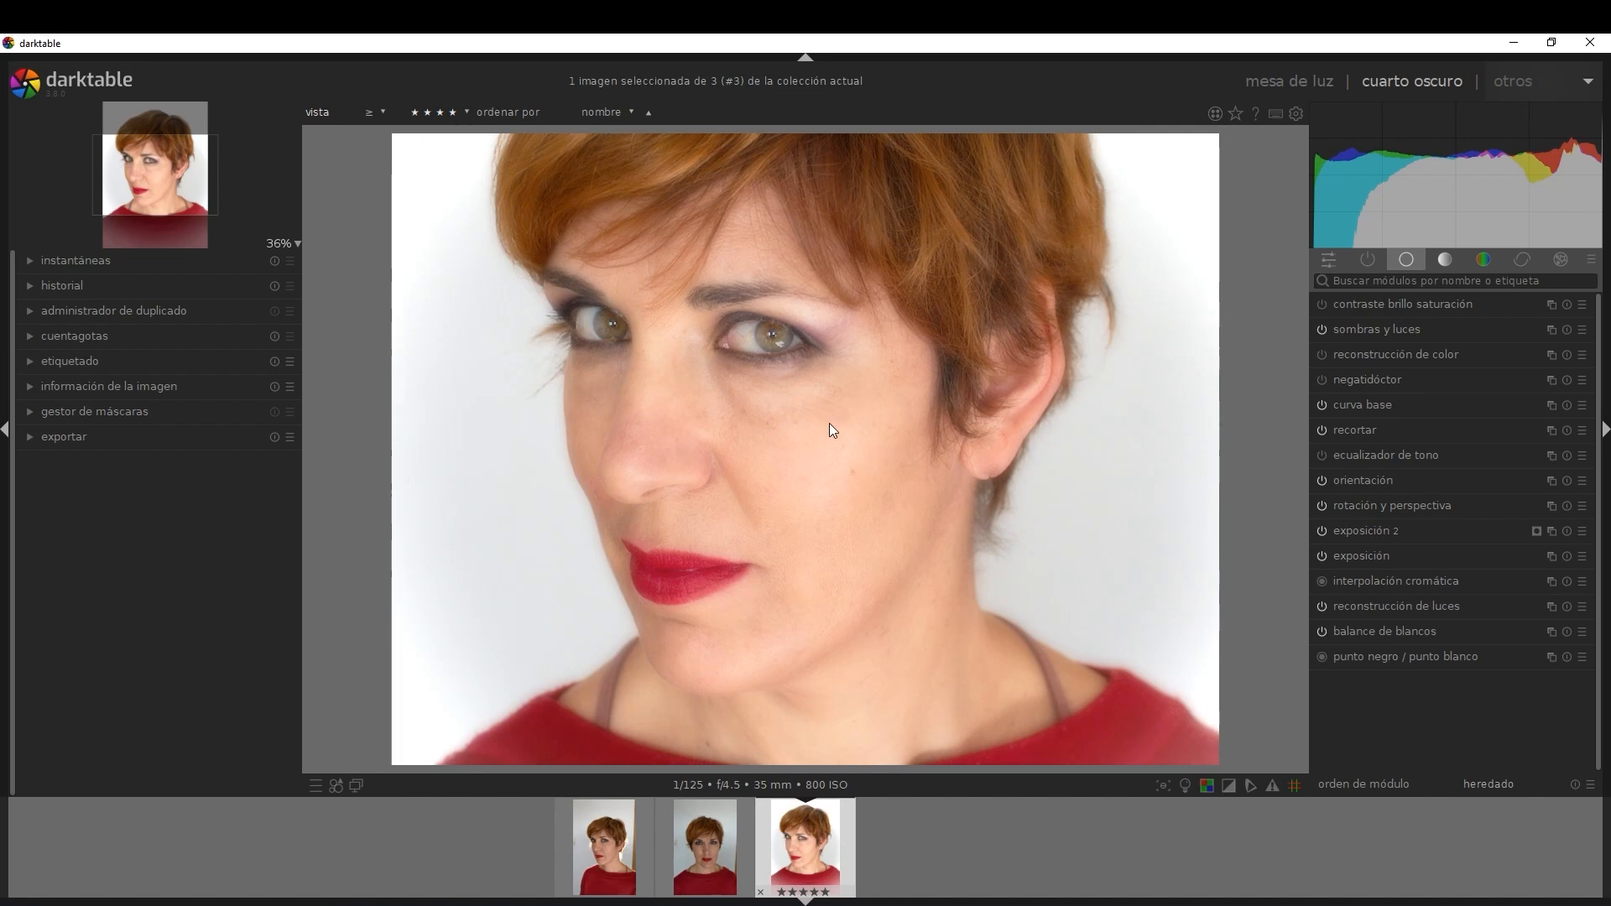
scroll(833, 430, down, 2)
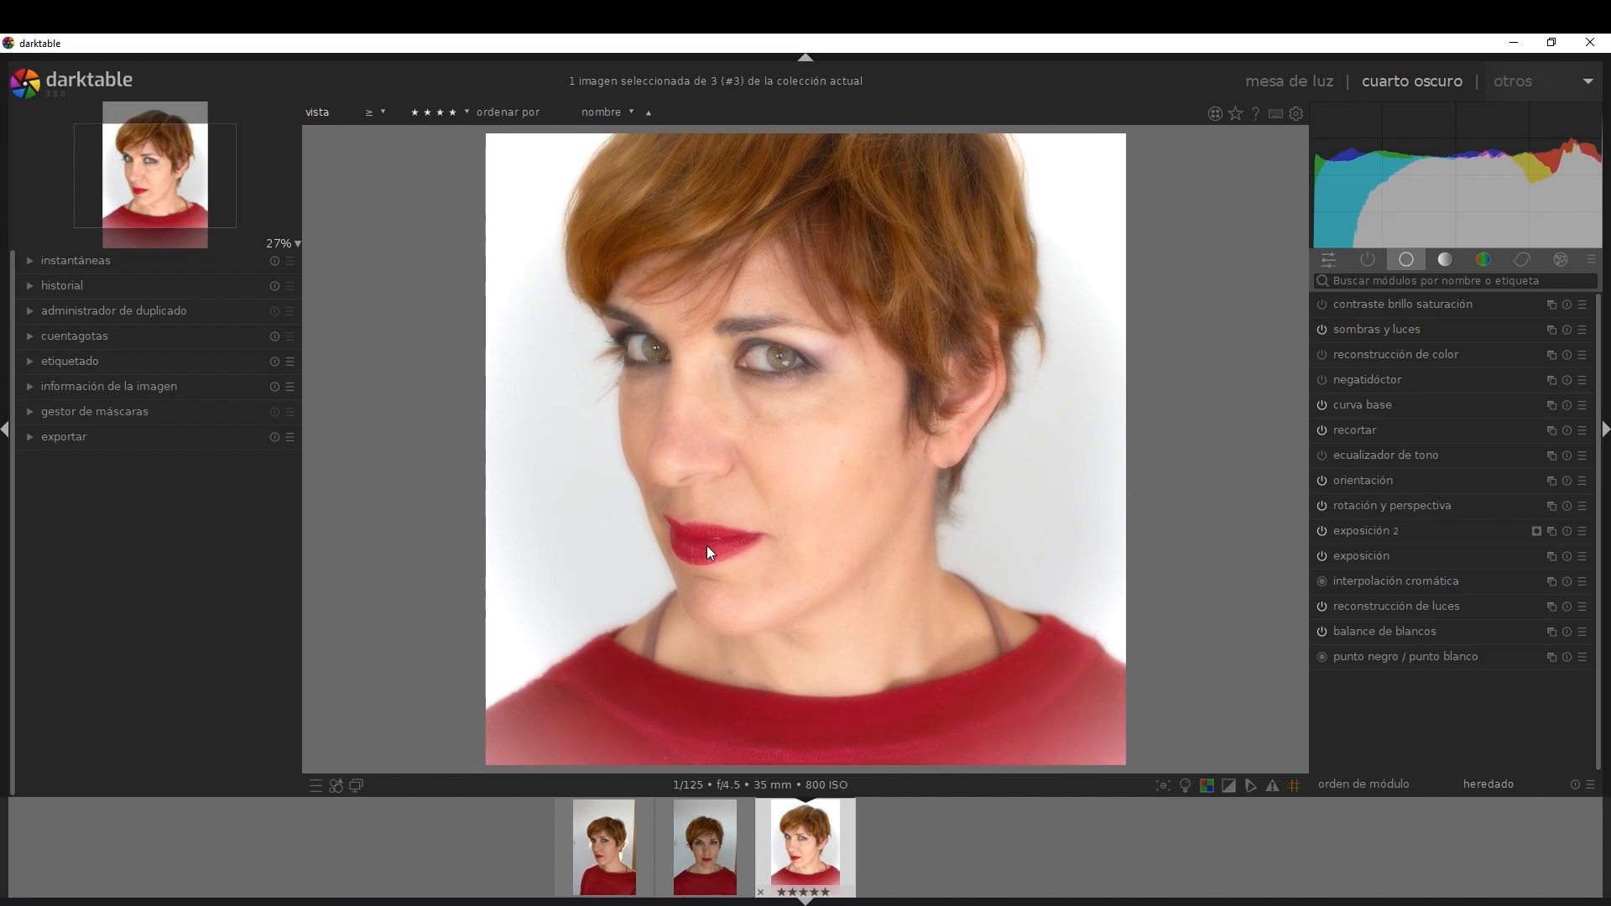
scroll(941, 216, down, 1)
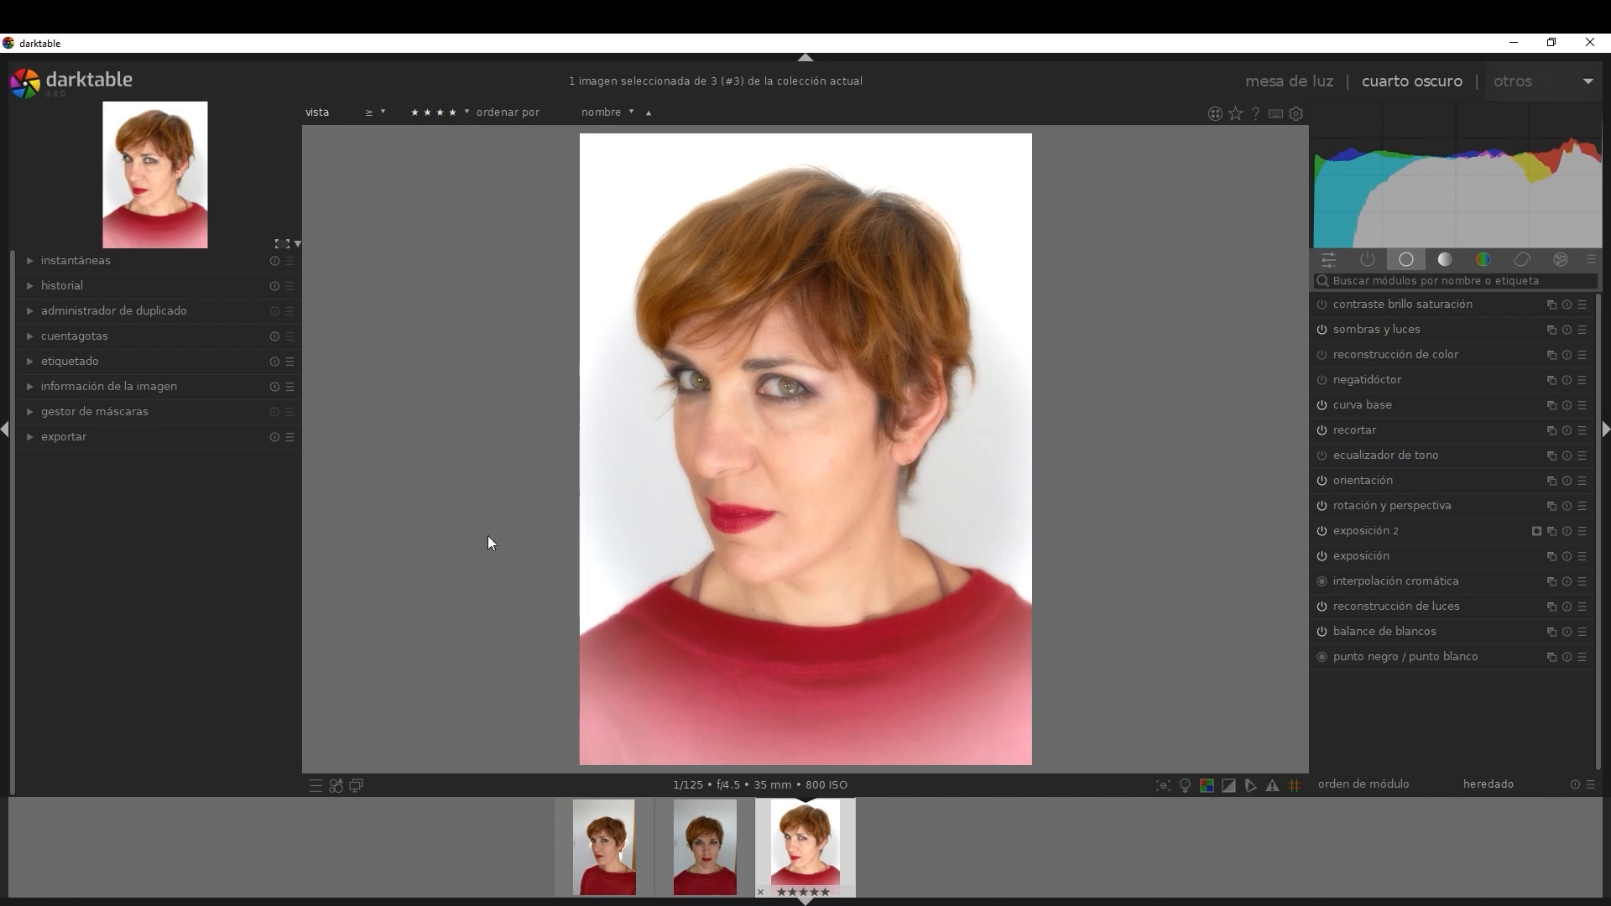
- Open the export options and choose JPEG (8 bits) as the file format
click(29, 438)
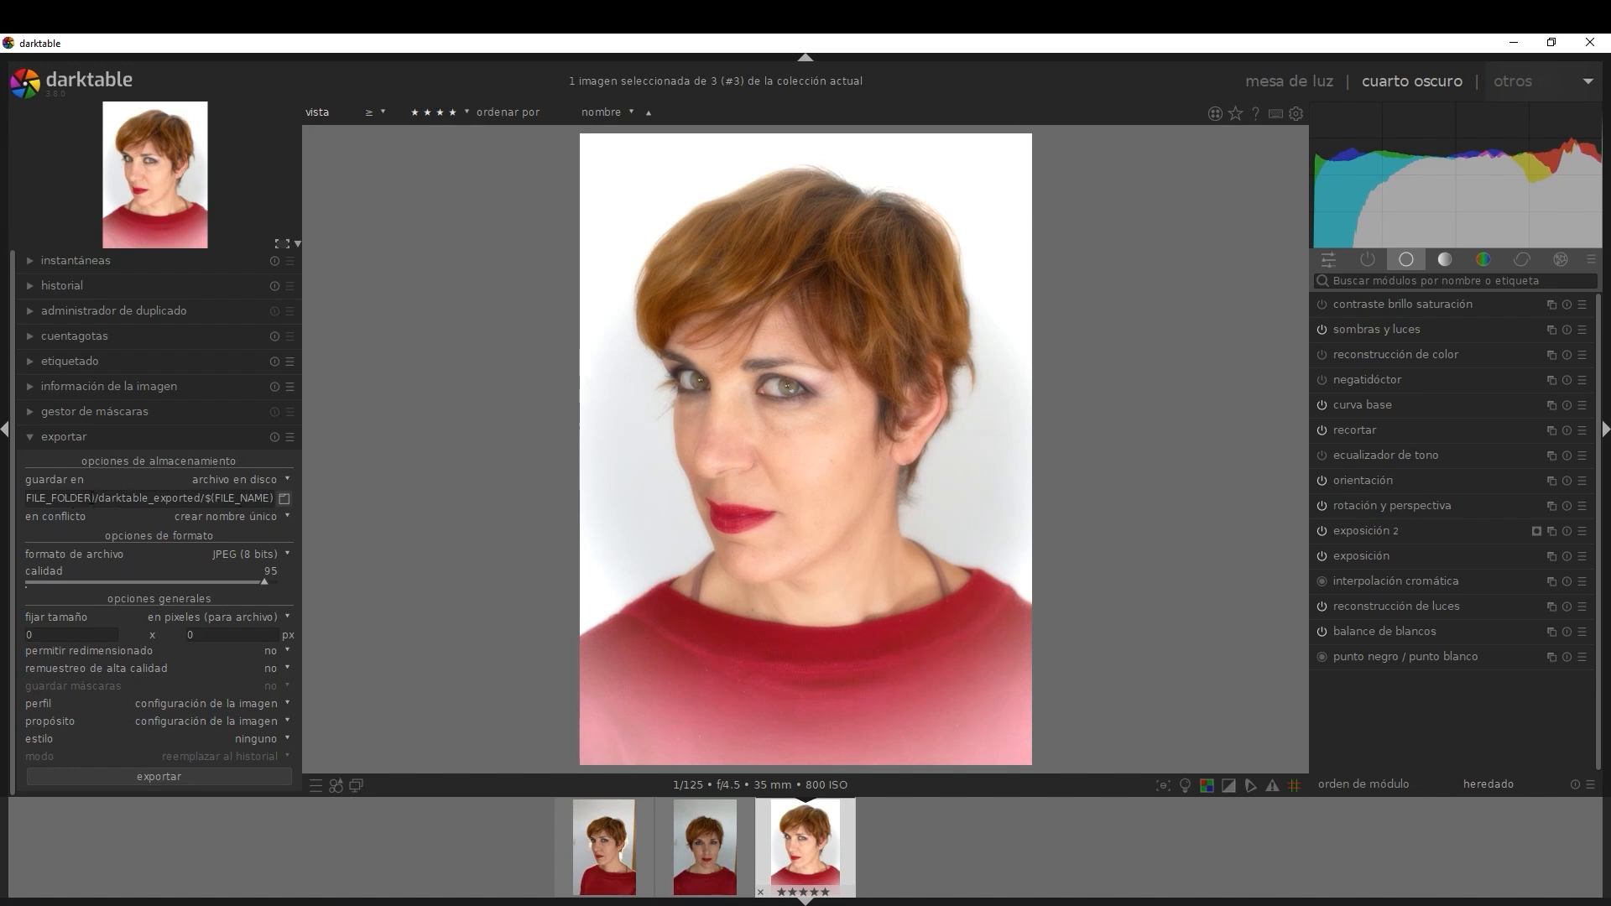
click(286, 554)
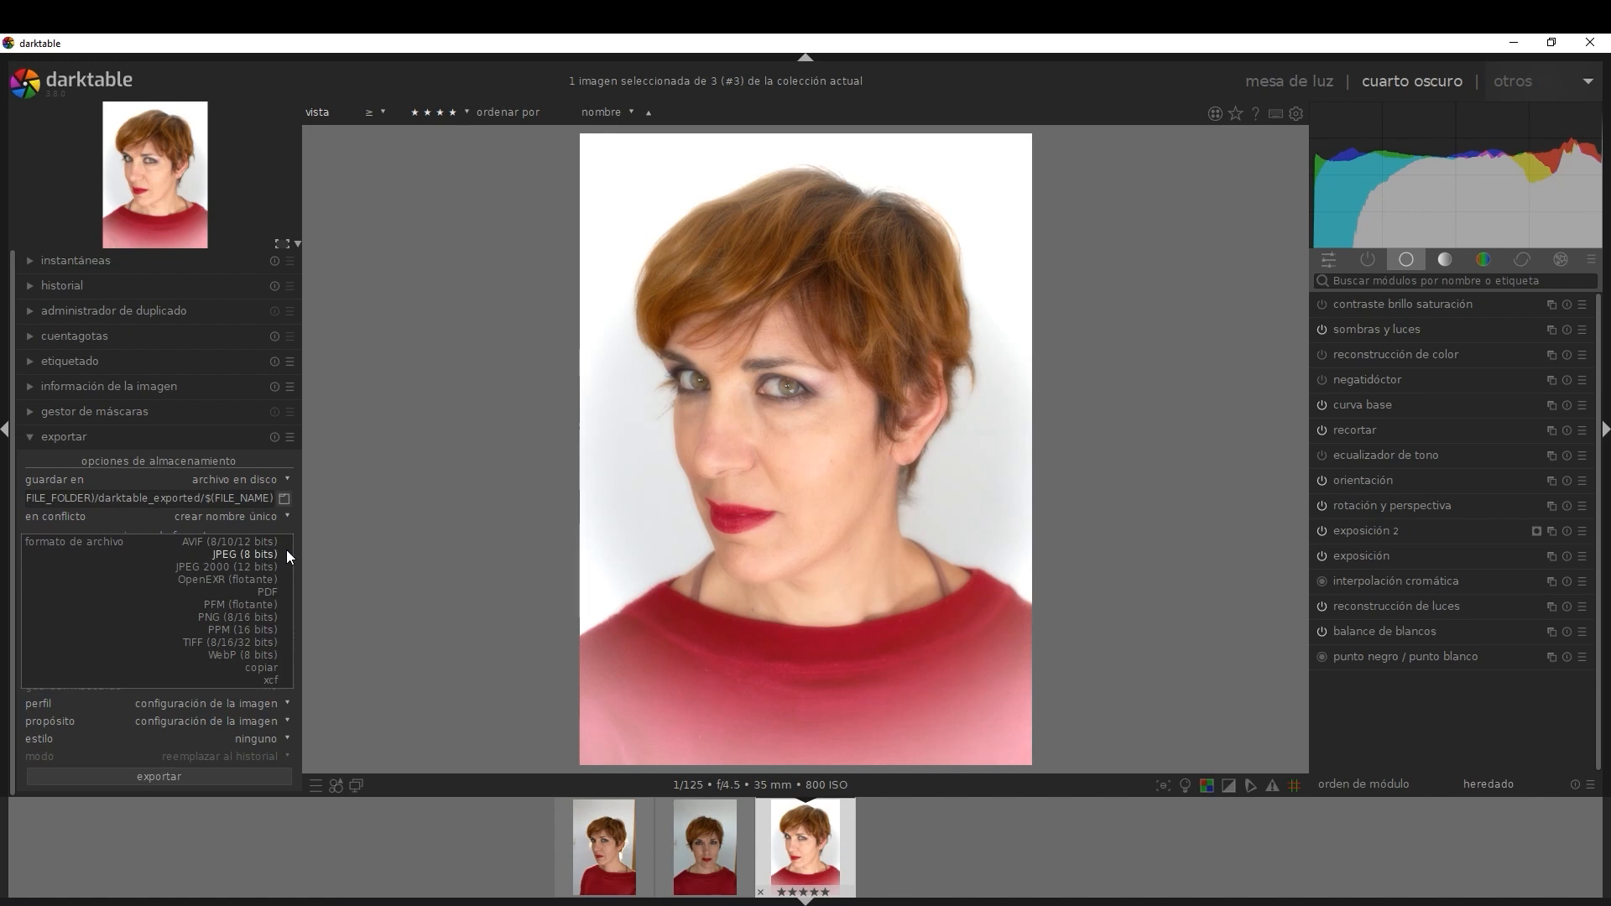
click(228, 554)
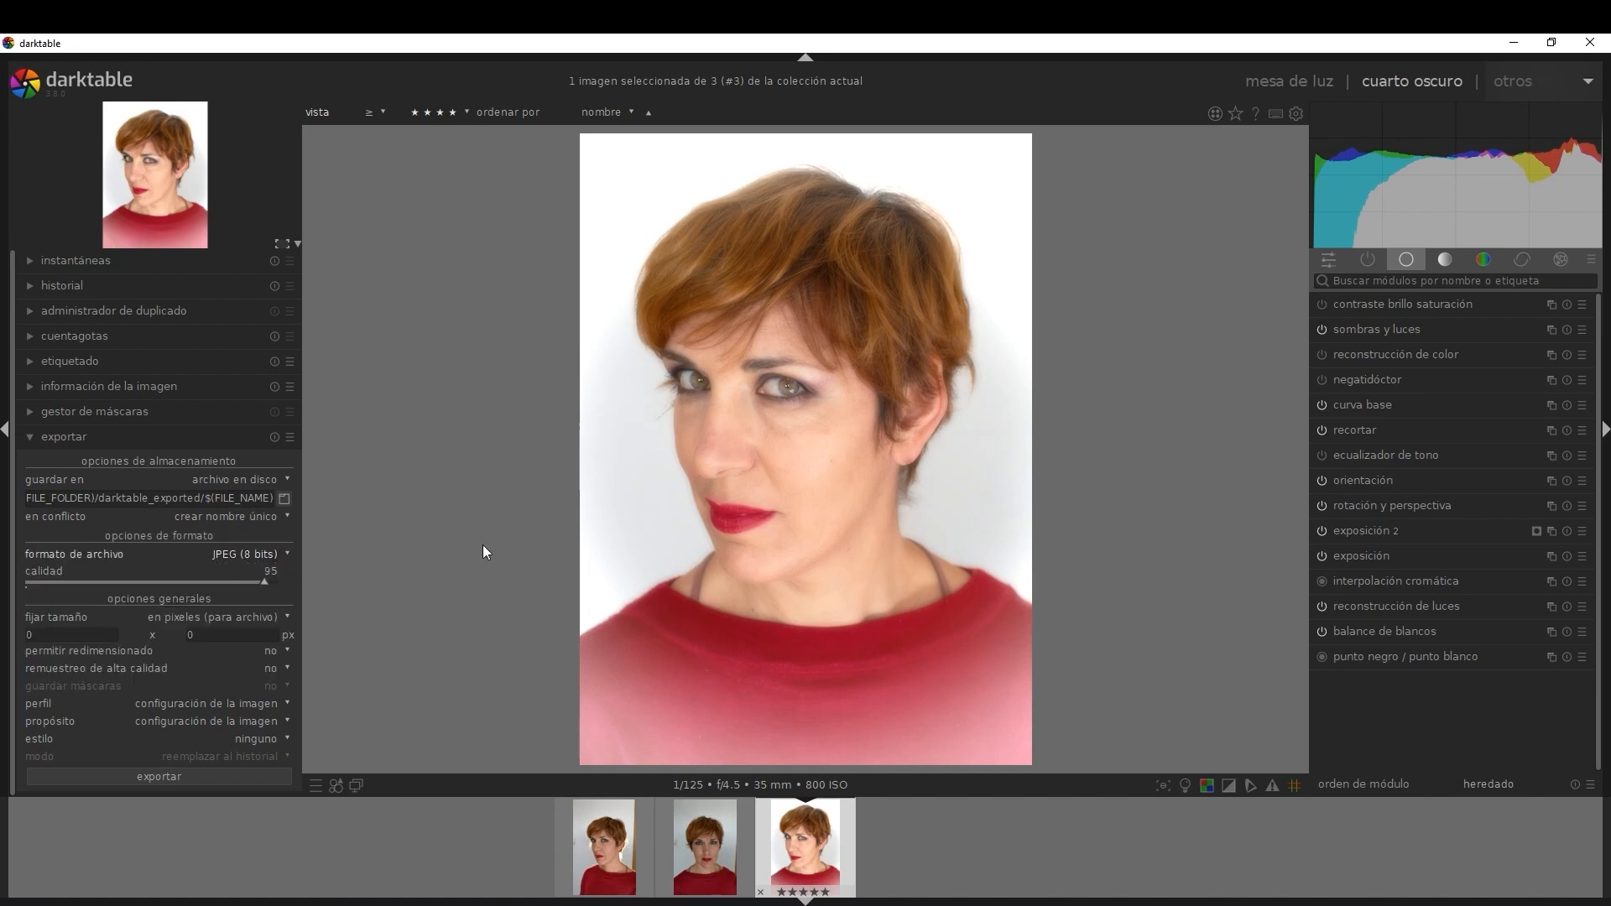